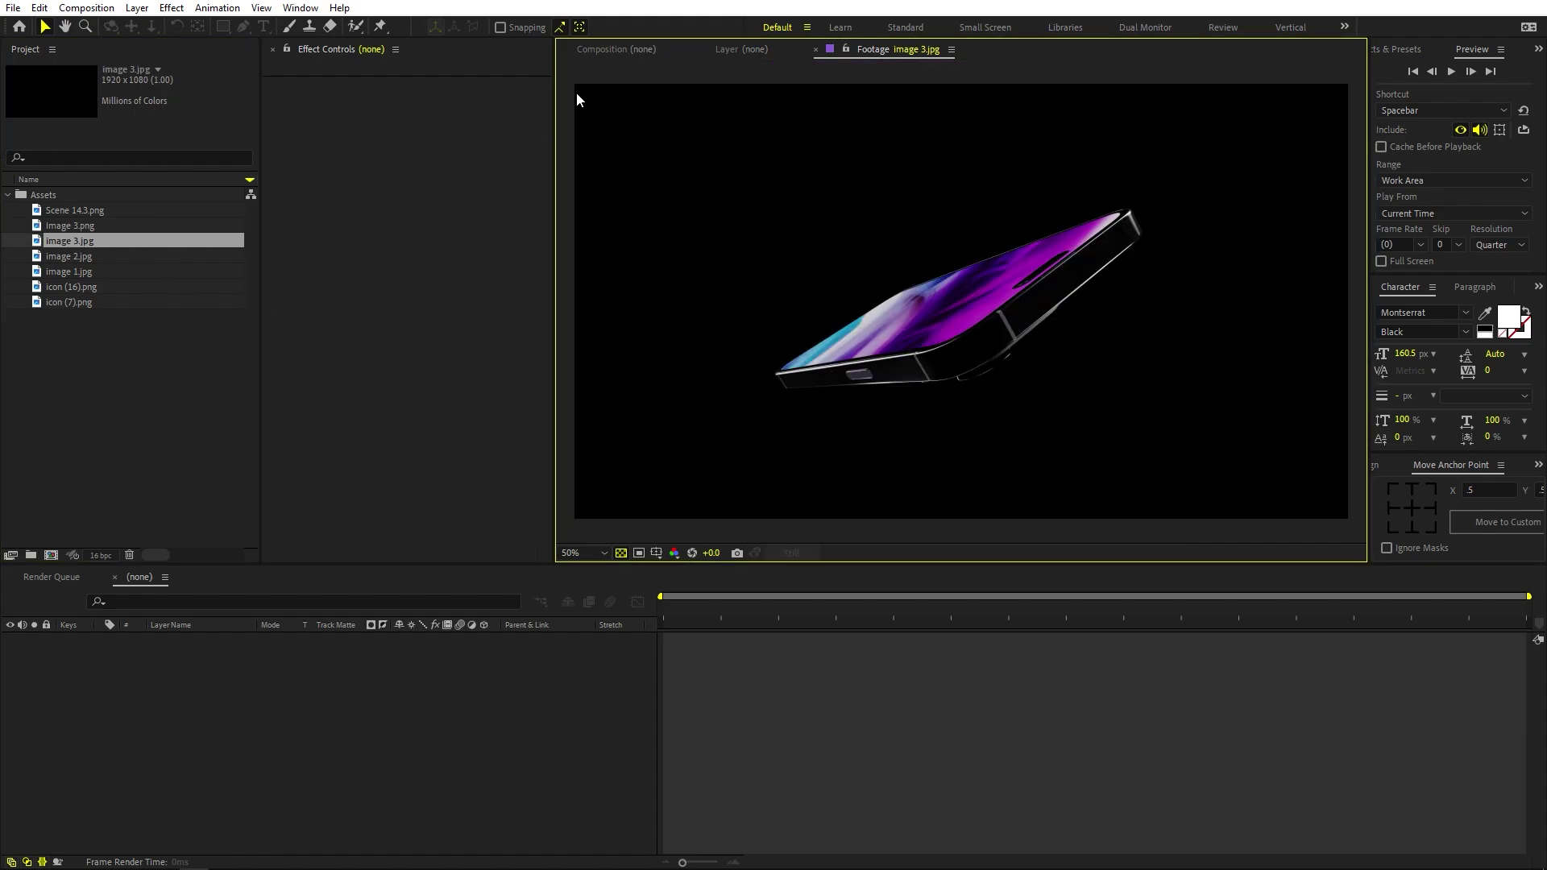
- Create a new 1920x1080 composition named Main with a frame rate of 30 fps
{"action": "left_click", "coordinate": [597, 48]}
{"action": "left_click", "coordinate": [133, 361]}
{"action": "left_click", "coordinate": [269, 751]}
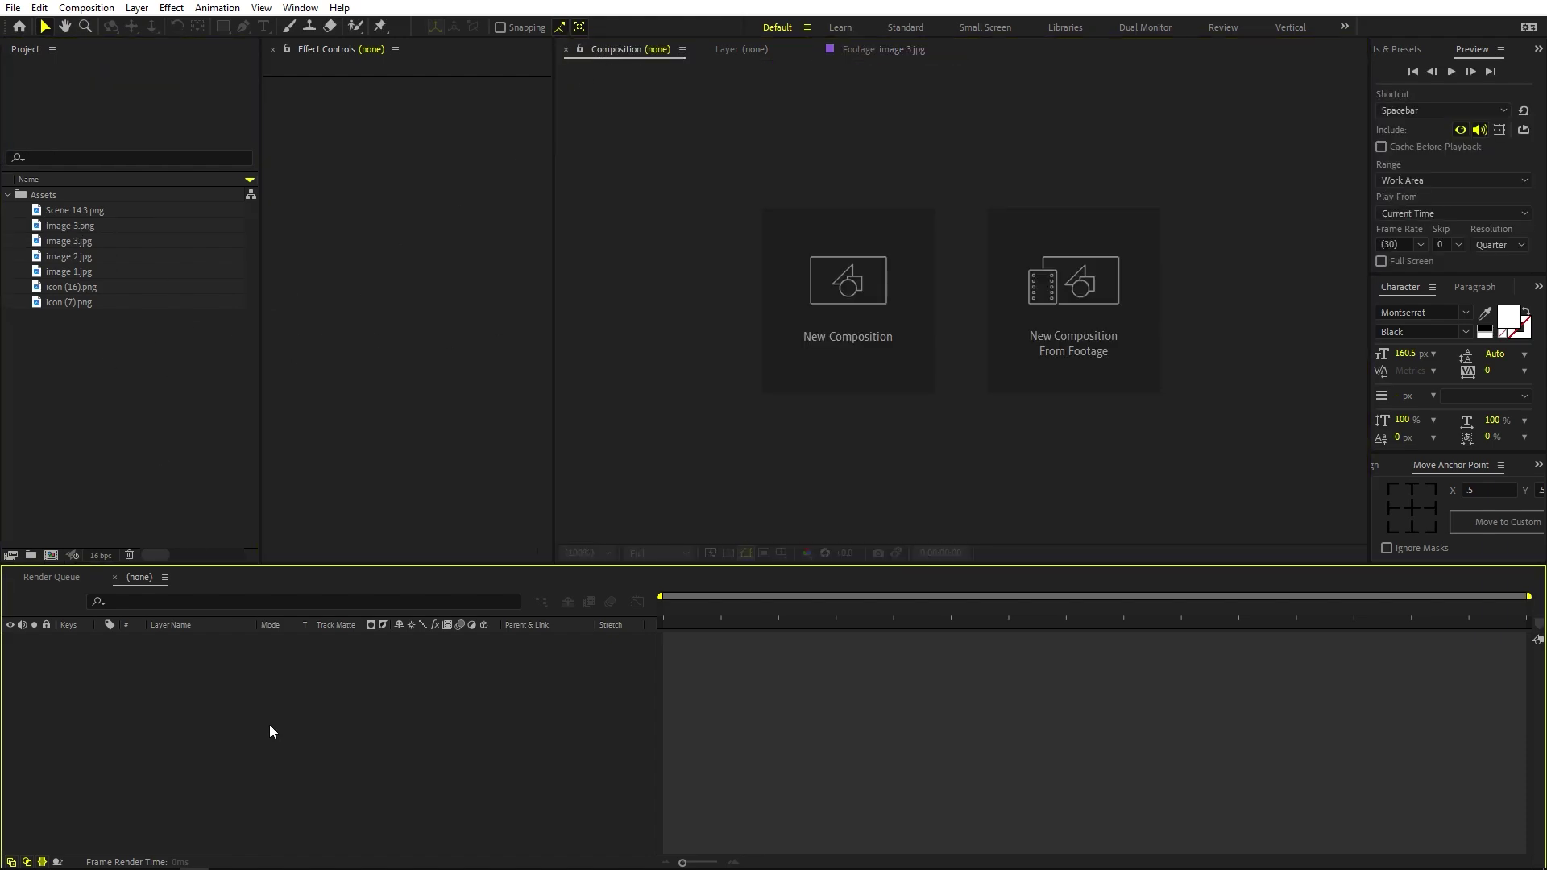
{"action": "left_click", "coordinate": [86, 7]}
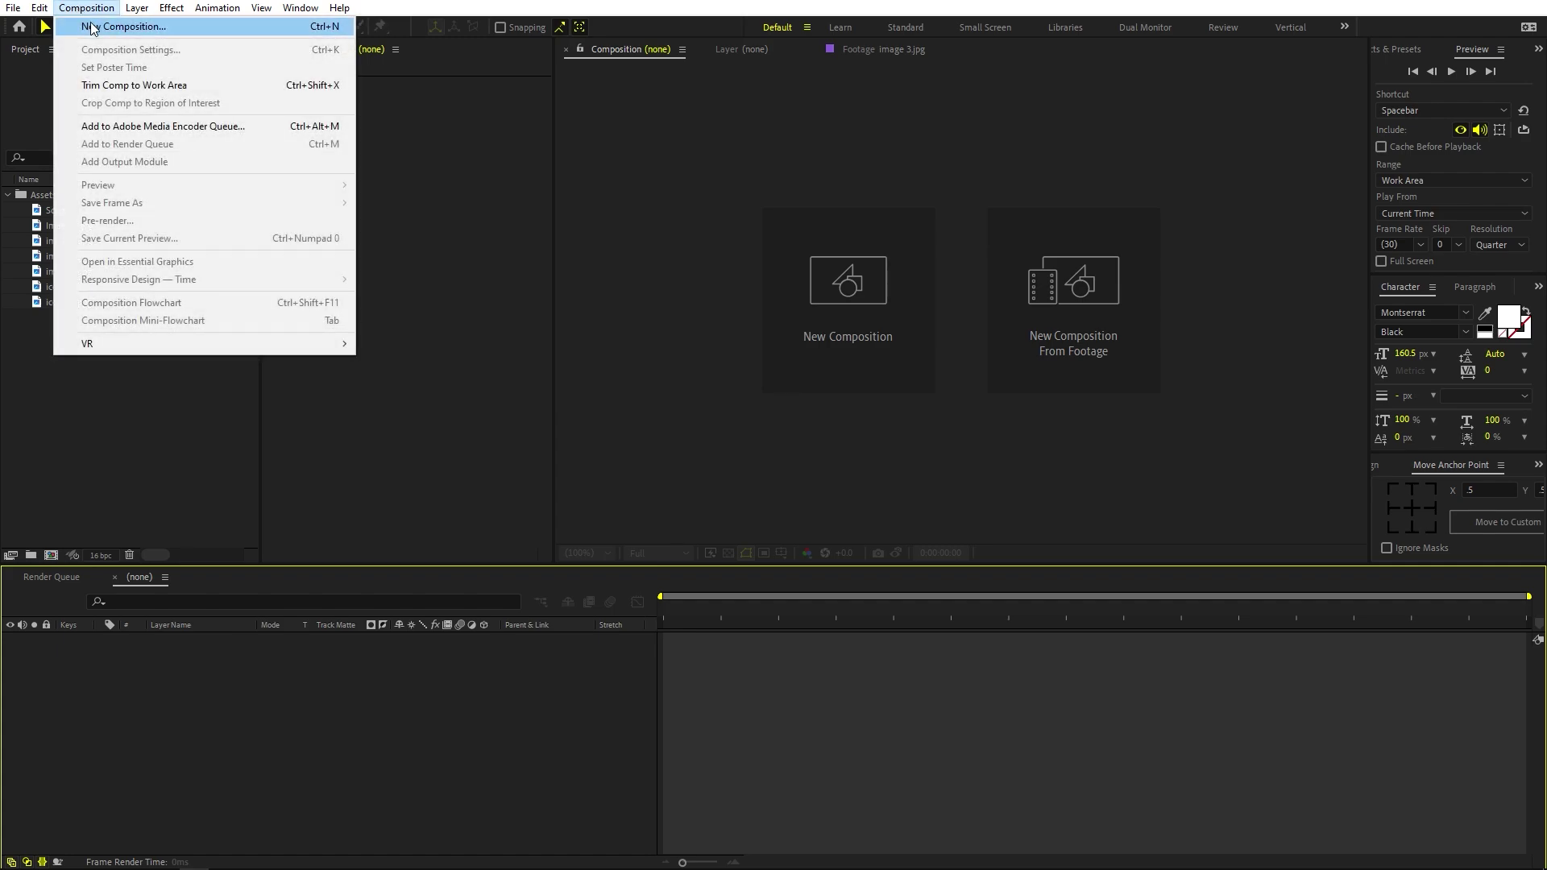
{"action": "left_click", "coordinate": [91, 29]}
{"action": "type", "text": "Main"}
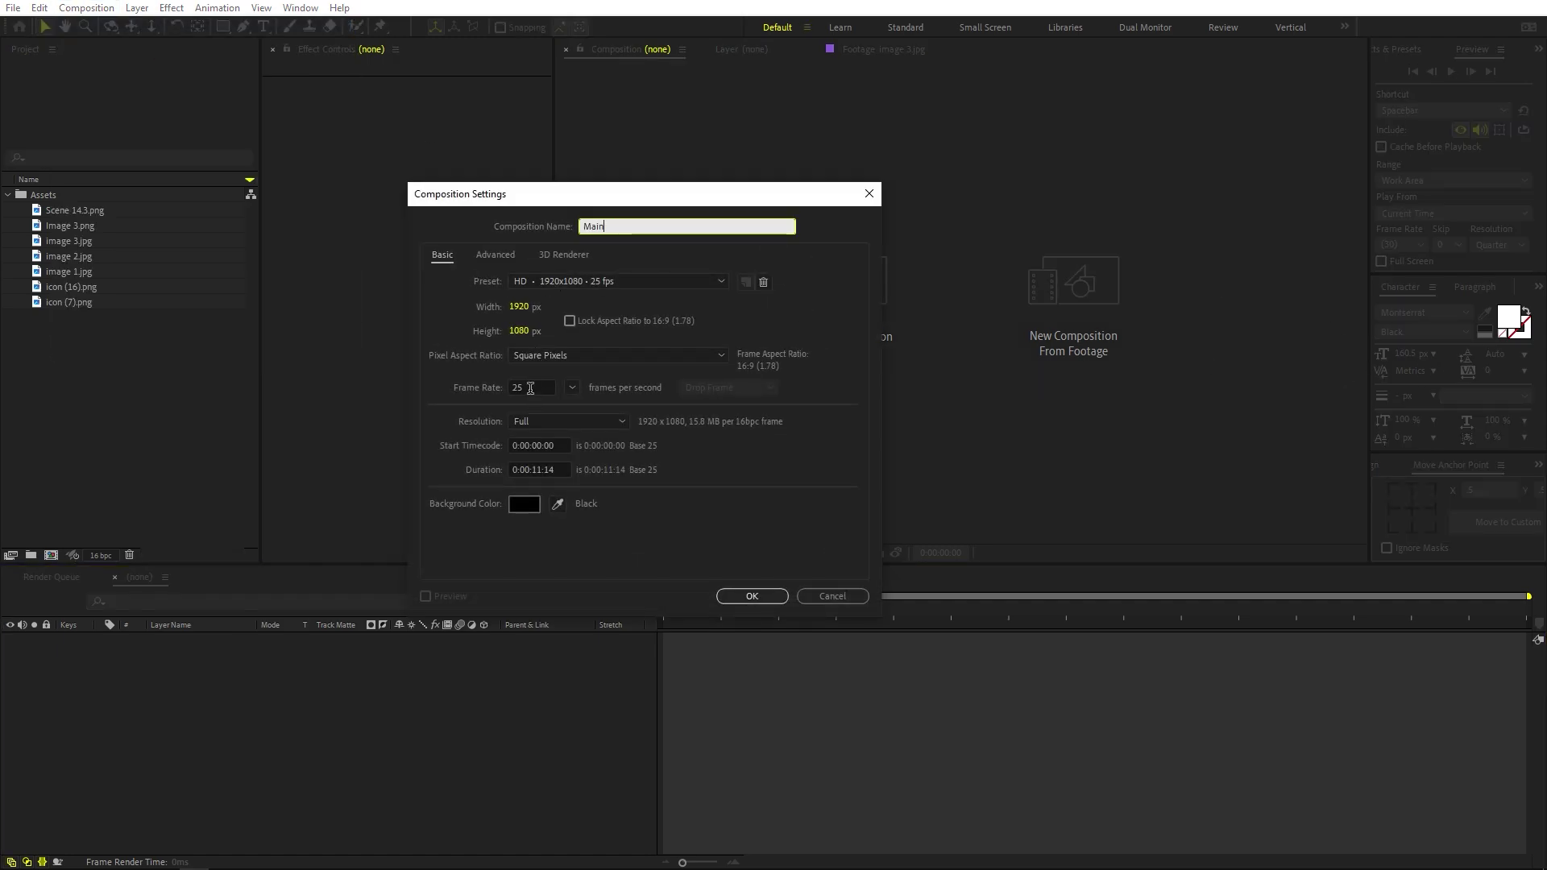
{"action": "left_click", "coordinate": [530, 388]}
{"action": "type", "text": "30"}
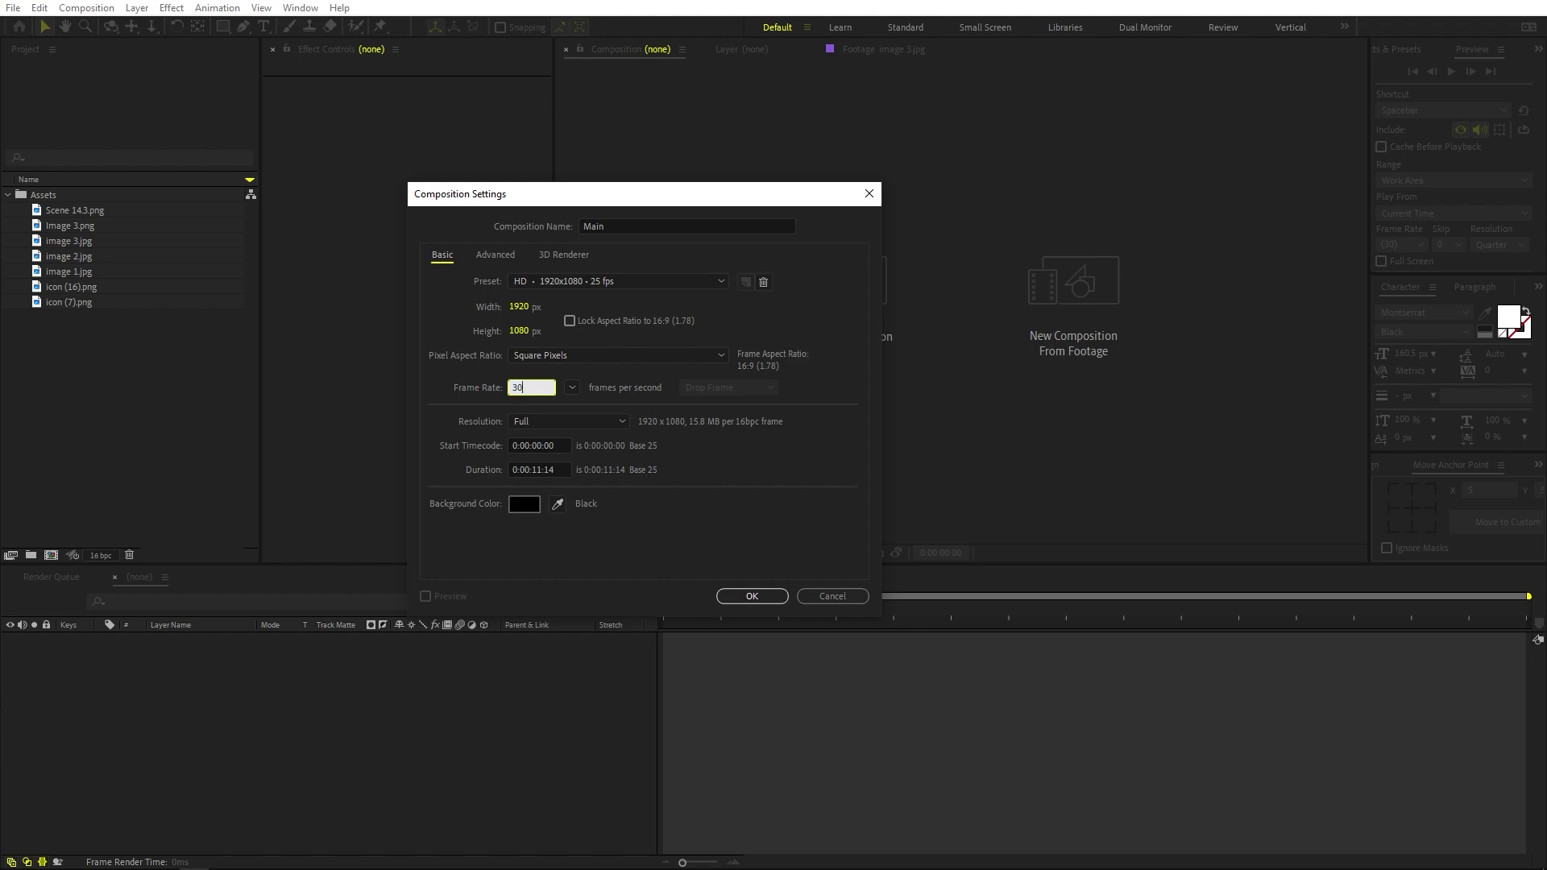
{"action": "left_click", "coordinate": [780, 524]}
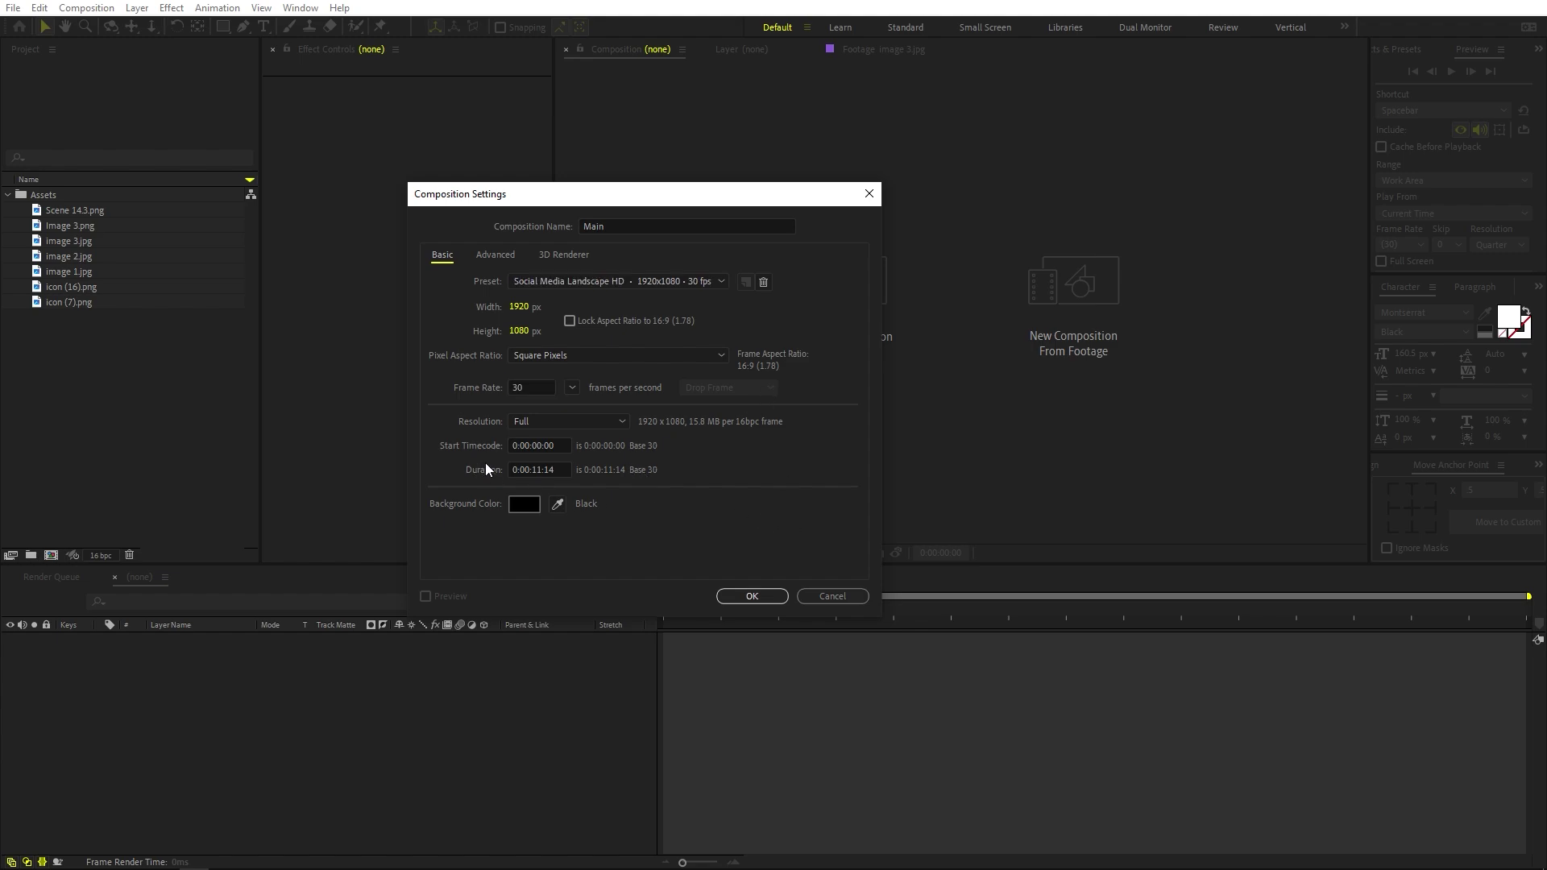
{"action": "left_click", "coordinate": [735, 598]}
- Add a full-size 1920x1080 solid layer in dark gray 0E0E0E to the Main composition
{"action": "right_click", "coordinate": [236, 723]}
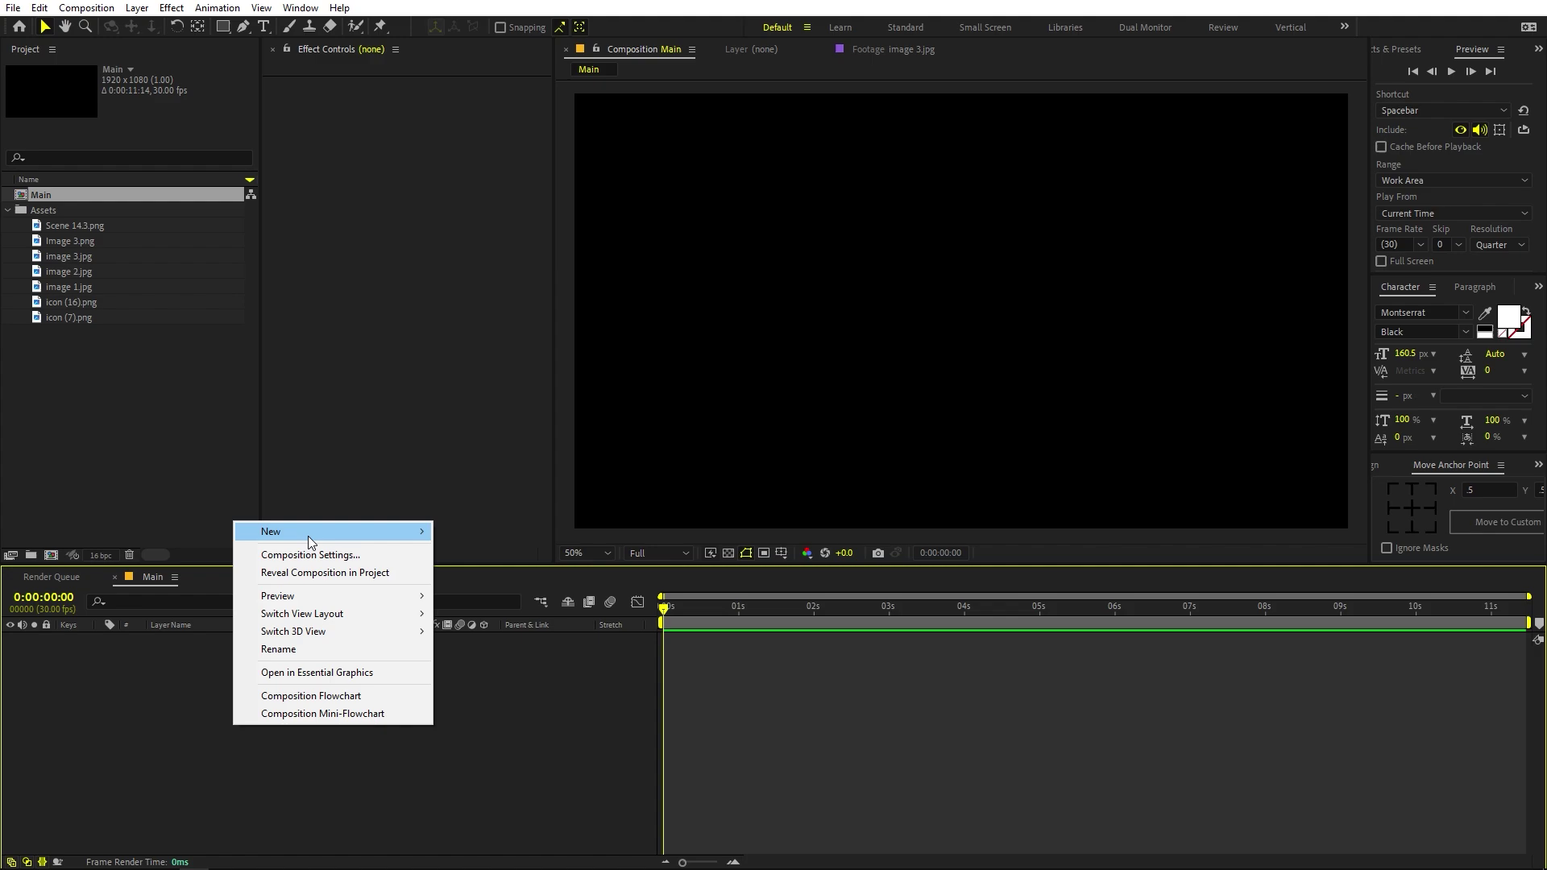
{"action": "mouse_move", "coordinate": [308, 535]}
{"action": "left_click", "coordinate": [485, 572]}
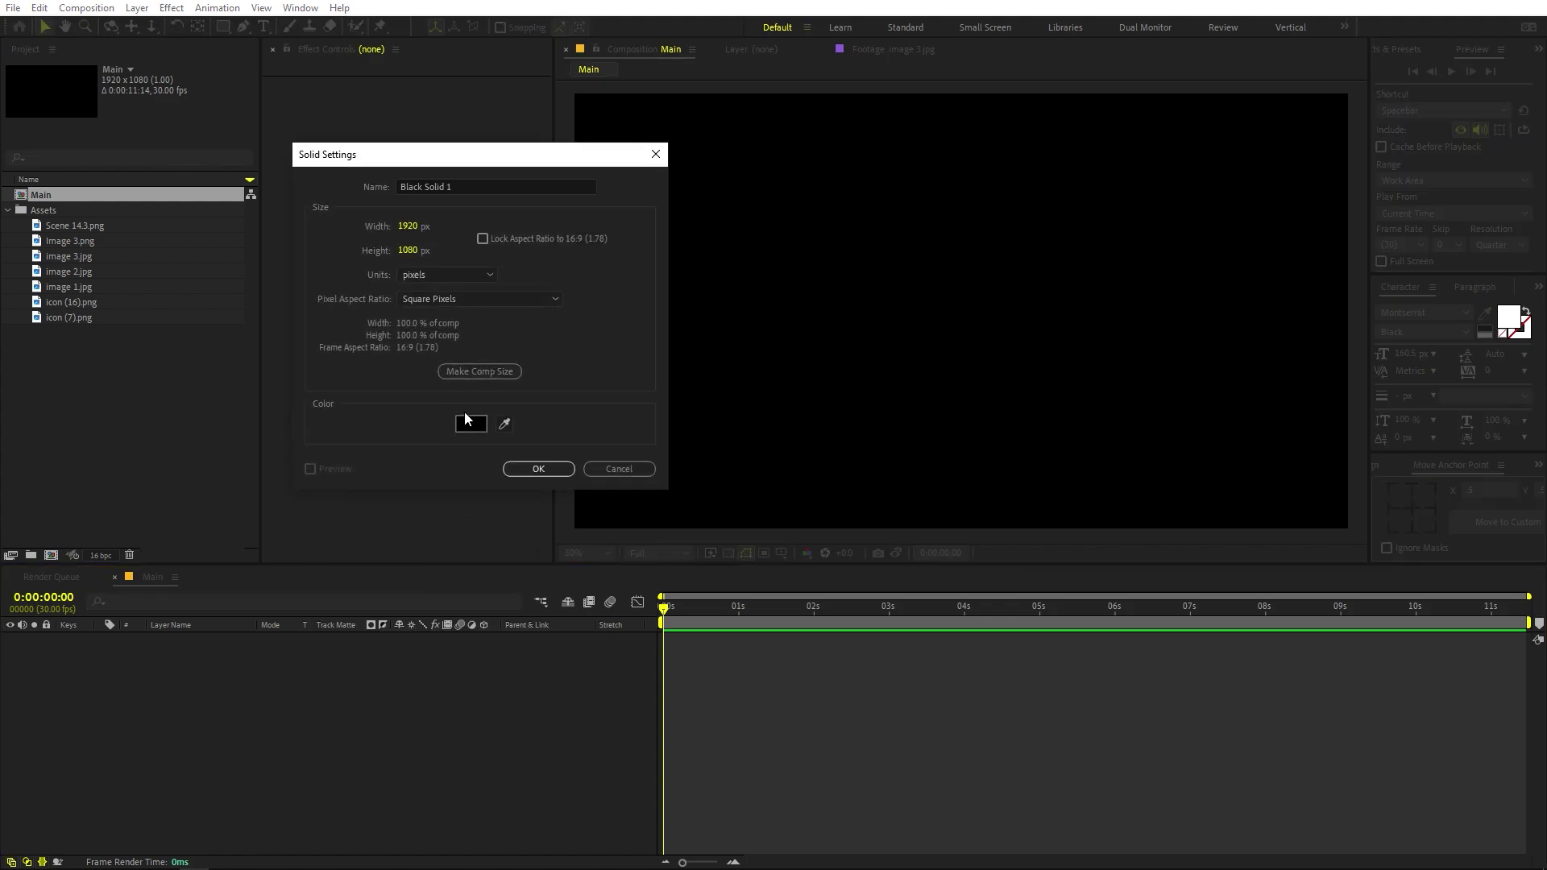
{"action": "left_click", "coordinate": [470, 424]}
{"action": "mouse_move", "coordinate": [80, 435]}
{"action": "left_mouse_down"}
{"action": "mouse_move", "coordinate": [48, 449]}
{"action": "mouse_move", "coordinate": [18, 505]}
{"action": "left_mouse_up"}
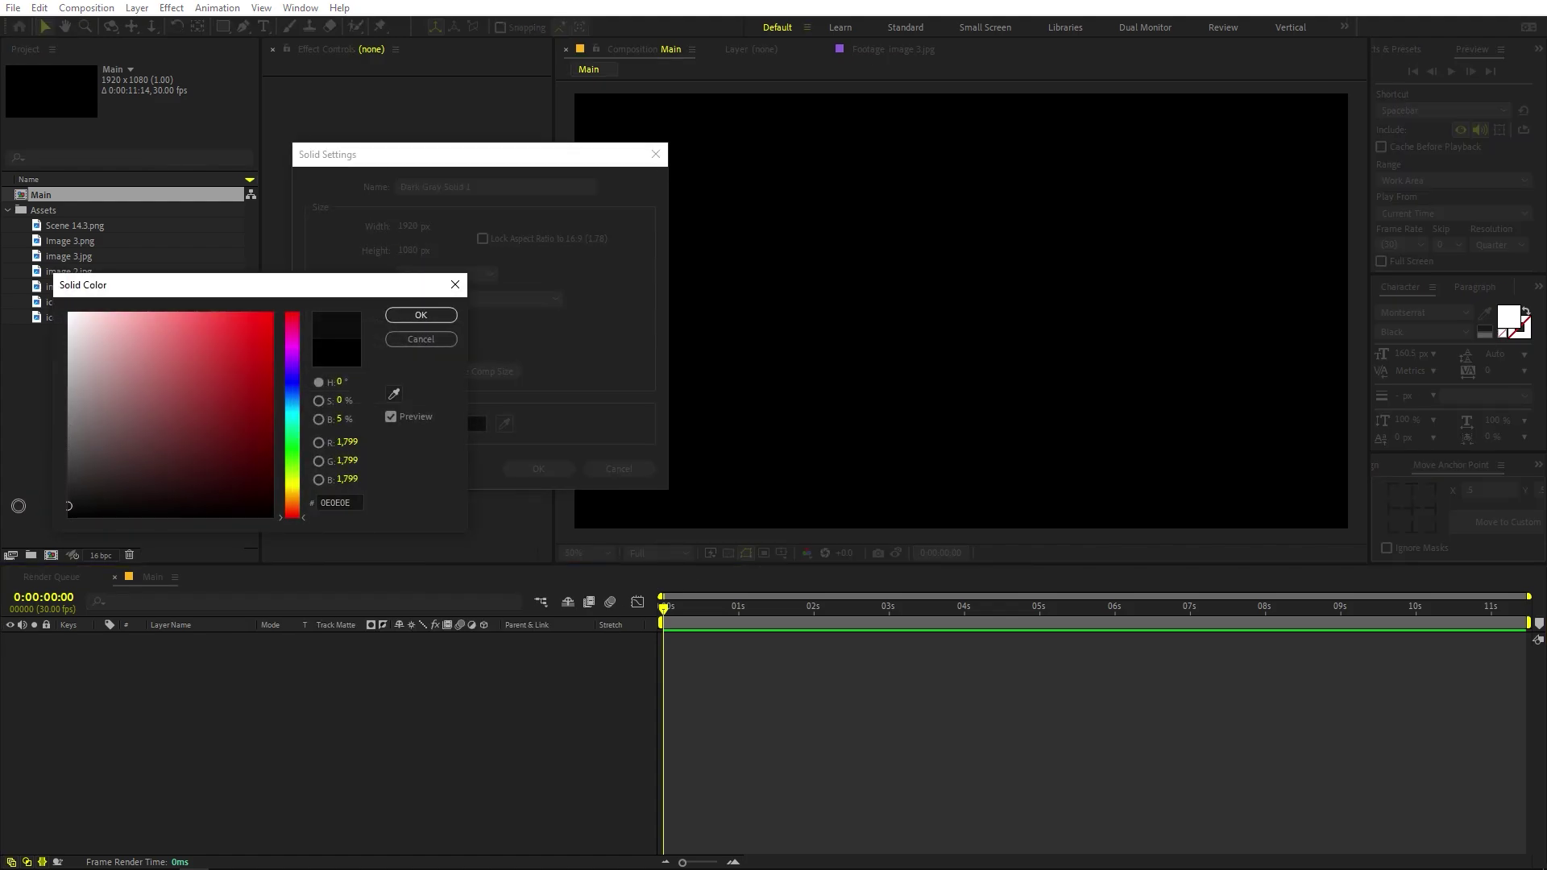
{"action": "left_click", "coordinate": [419, 313]}
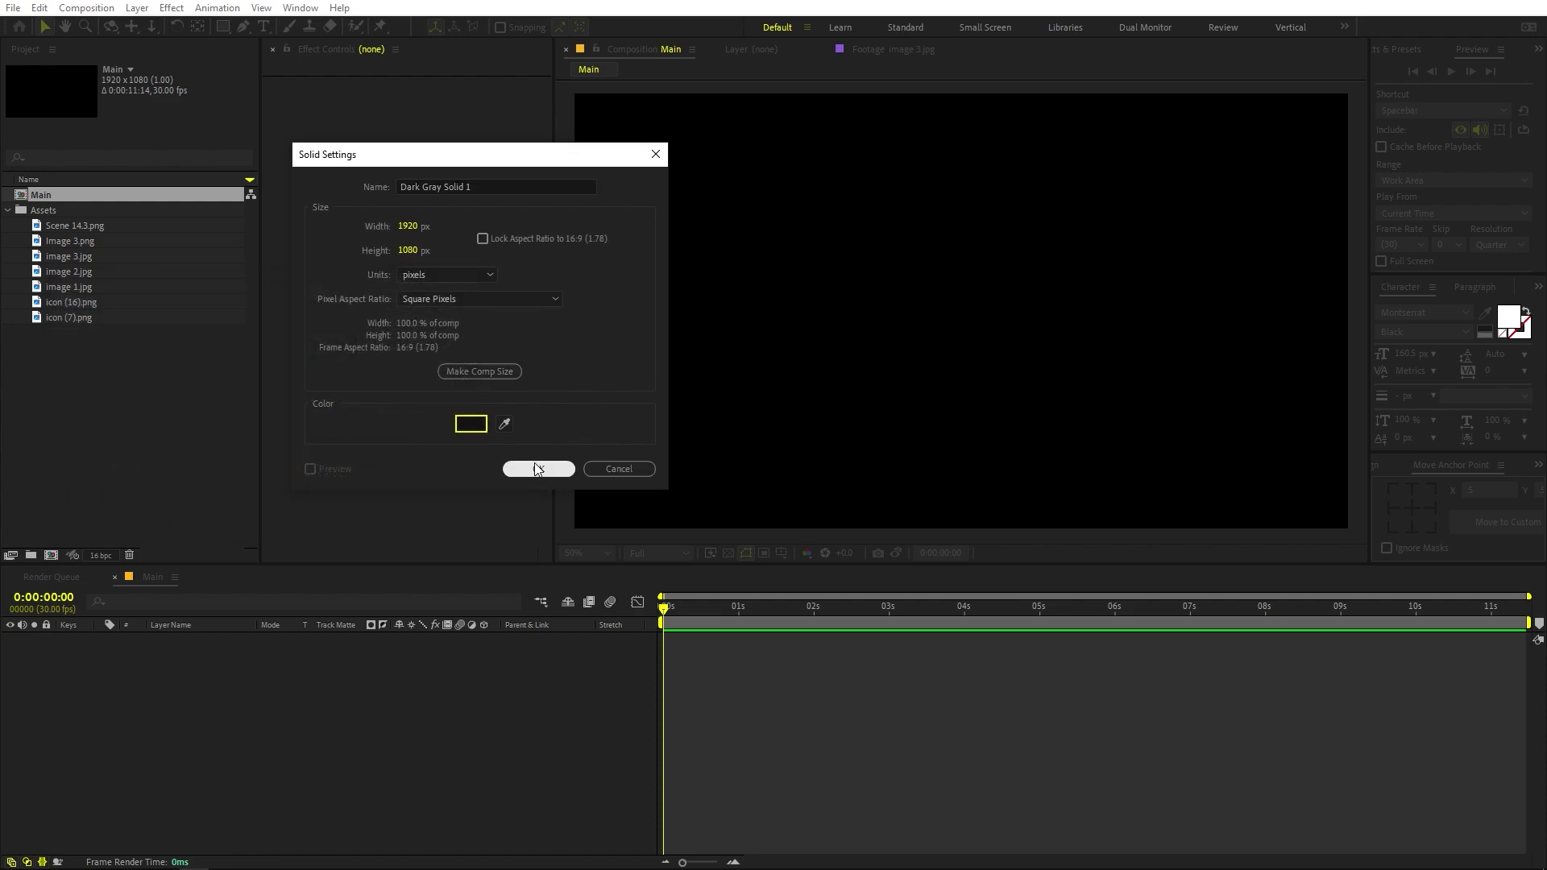
{"action": "left_click", "coordinate": [538, 469]}
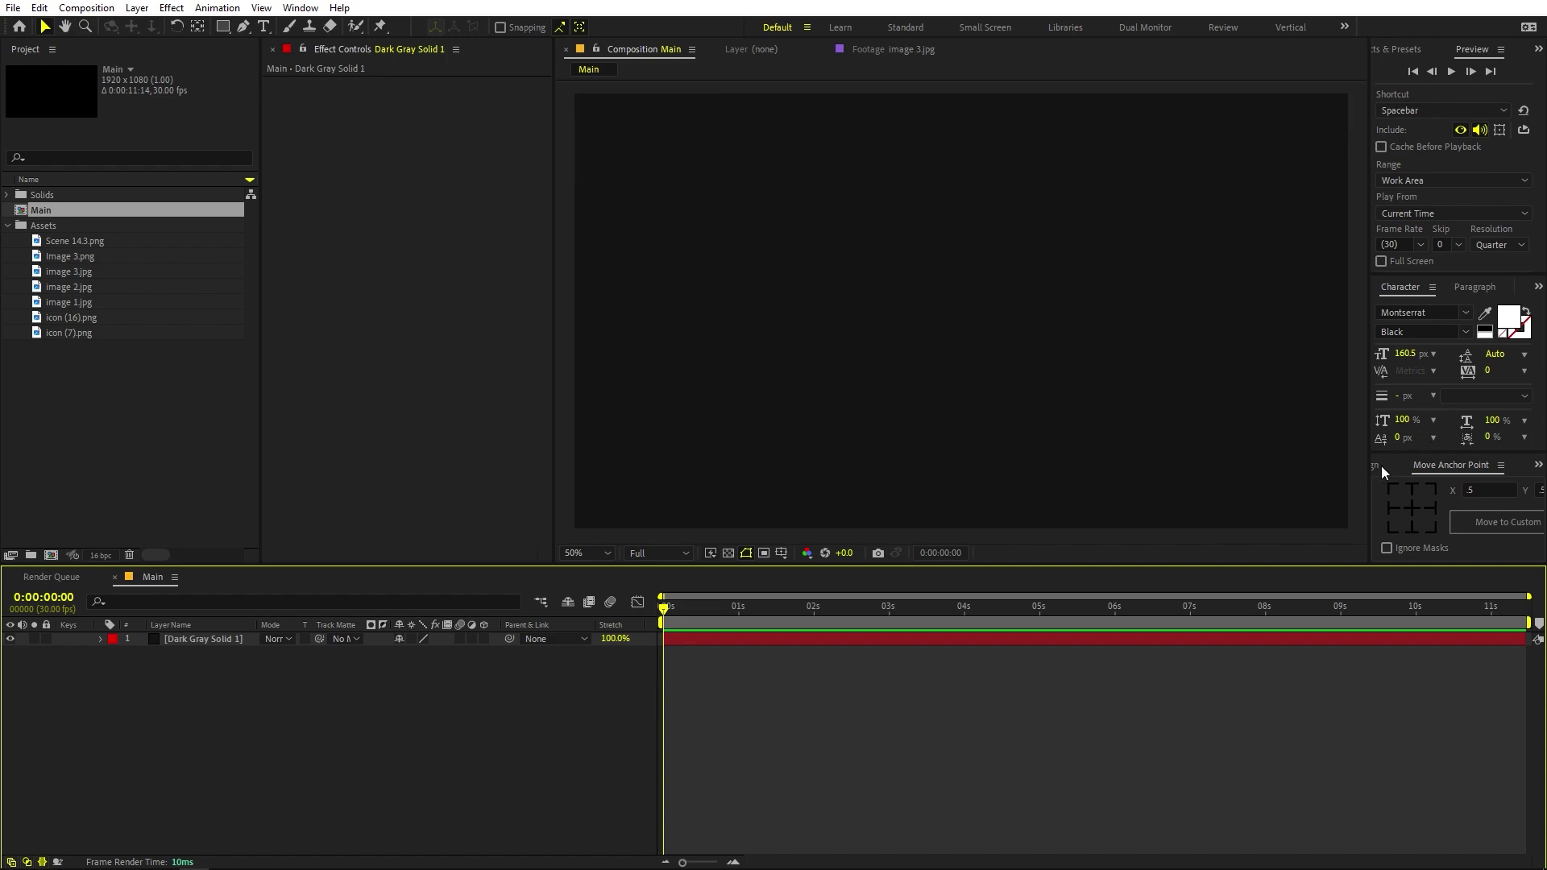
- Find the Grid effect and apply it to the dark gray solid layer
{"action": "left_click", "coordinate": [1401, 50]}
{"action": "left_click", "coordinate": [1425, 71]}
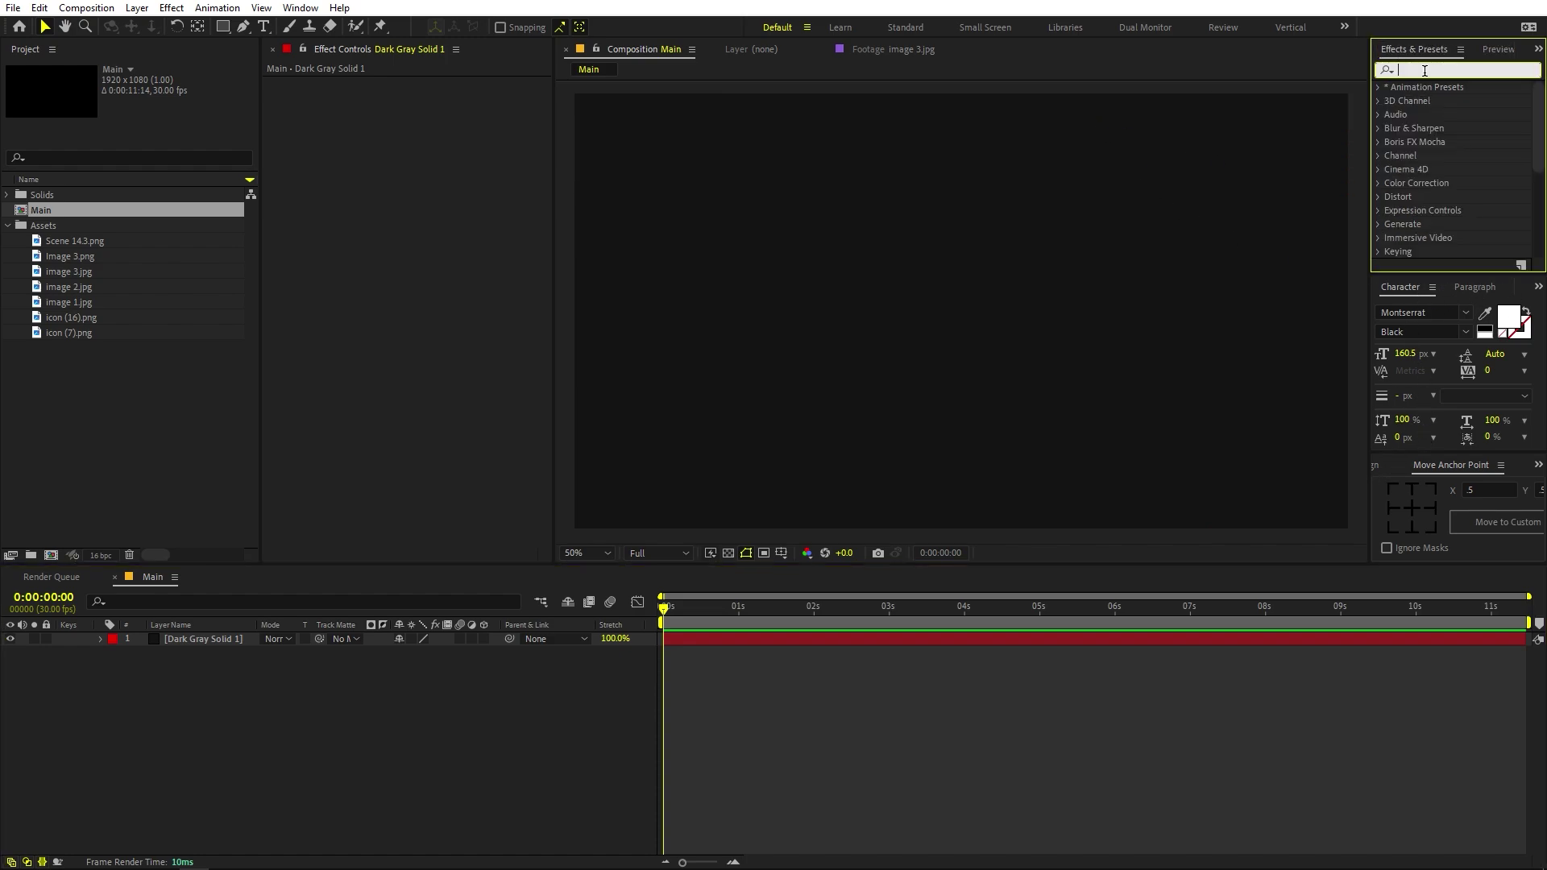
{"action": "type", "text": "grid"}
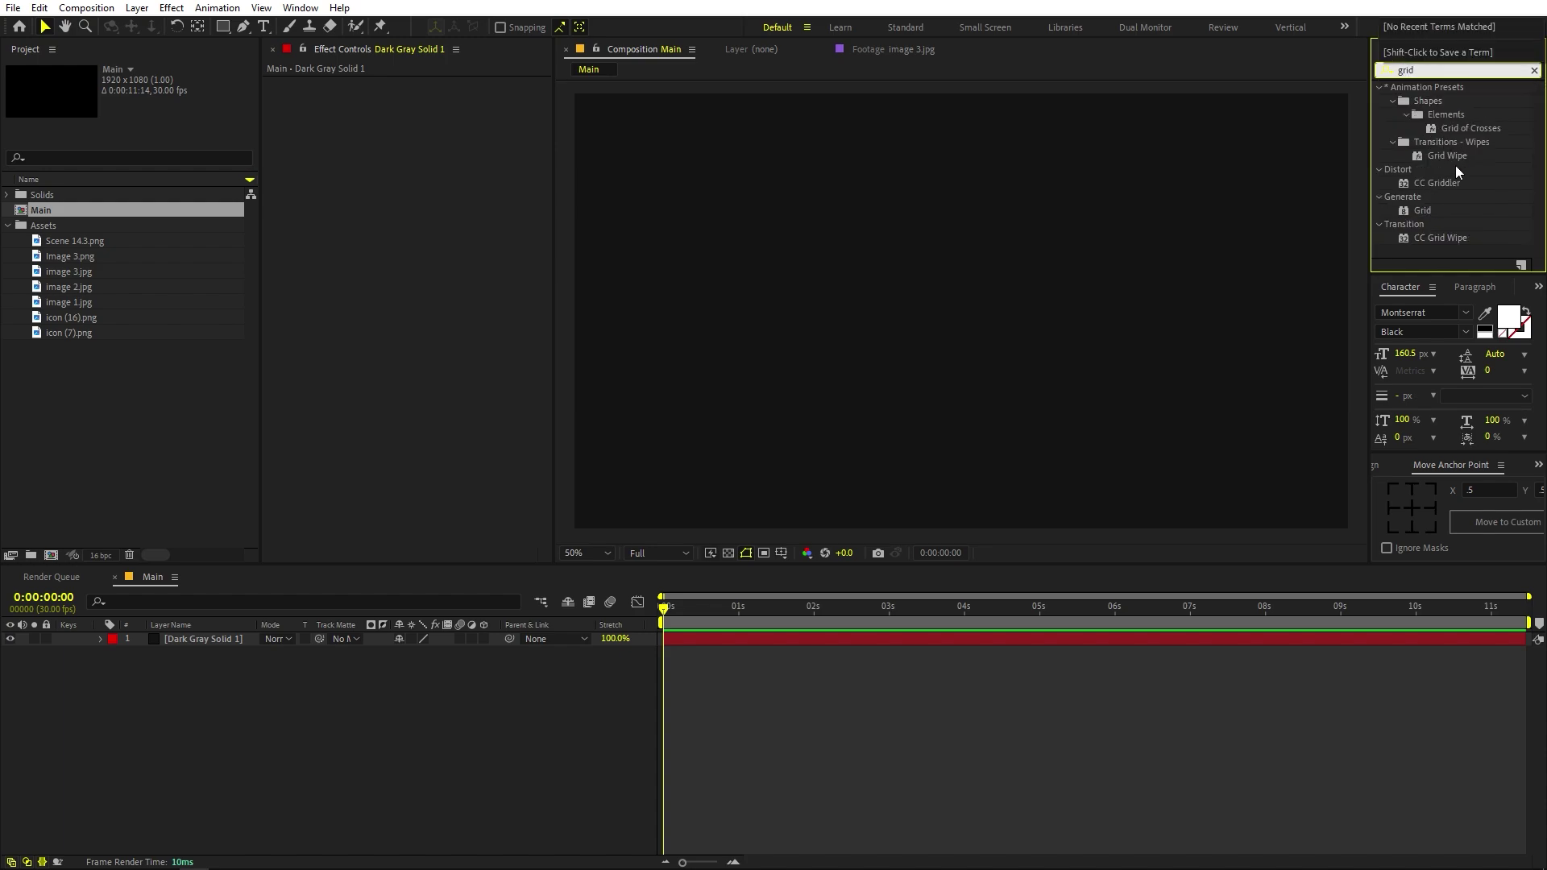
{"action": "left_click_drag", "start_coordinate": [1420, 215], "coordinate": [224, 646]}
- Size the grid from the Width Slider and set its width to 50.2
{"action": "left_click", "coordinate": [442, 111]}
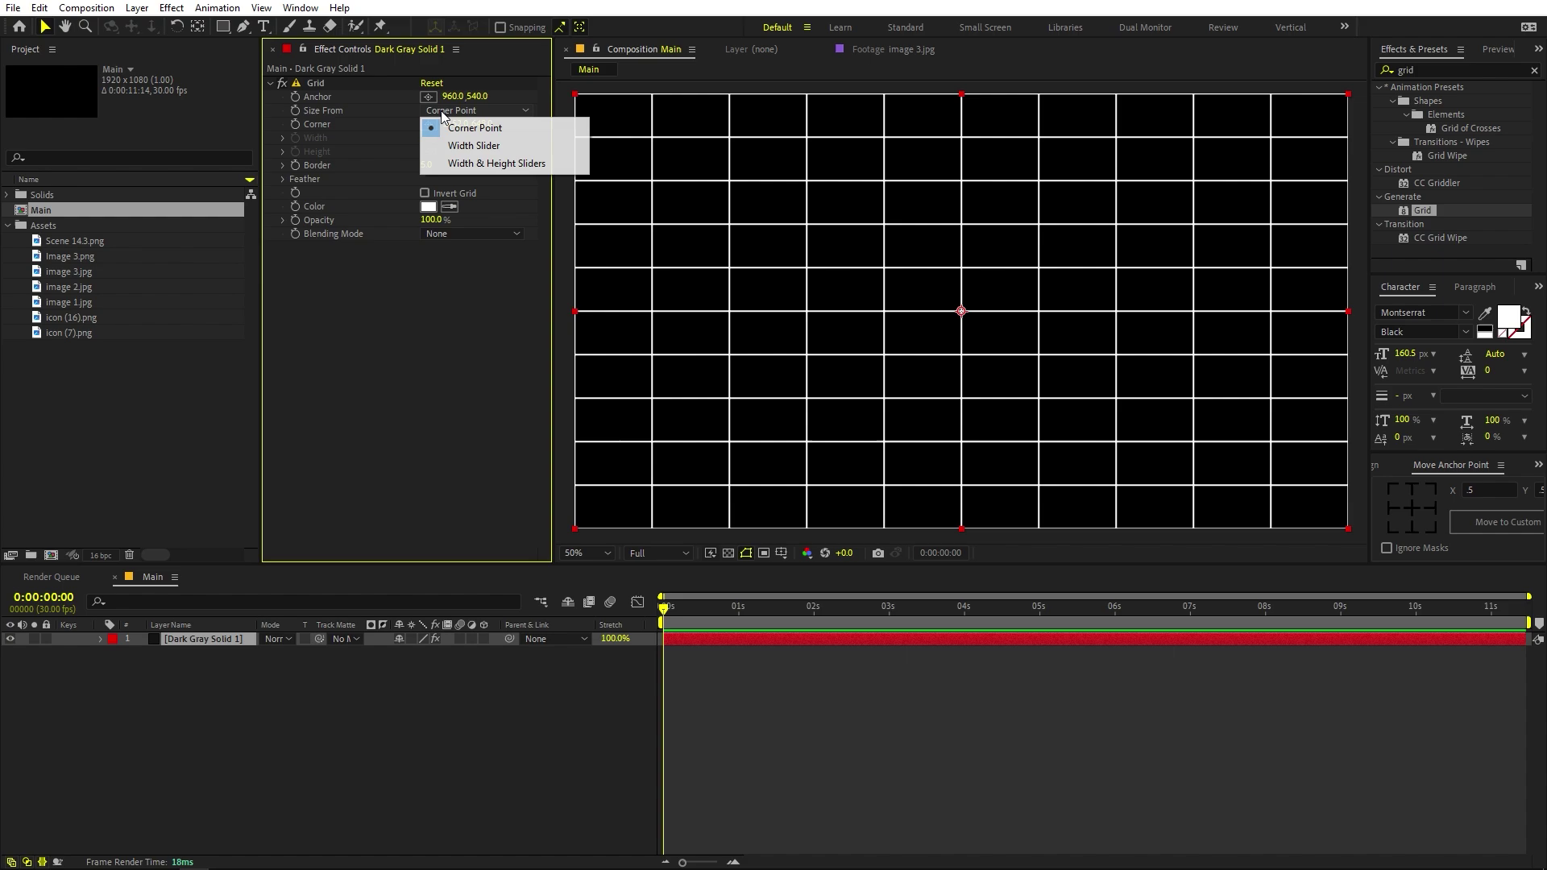
{"action": "left_click", "coordinate": [480, 147]}
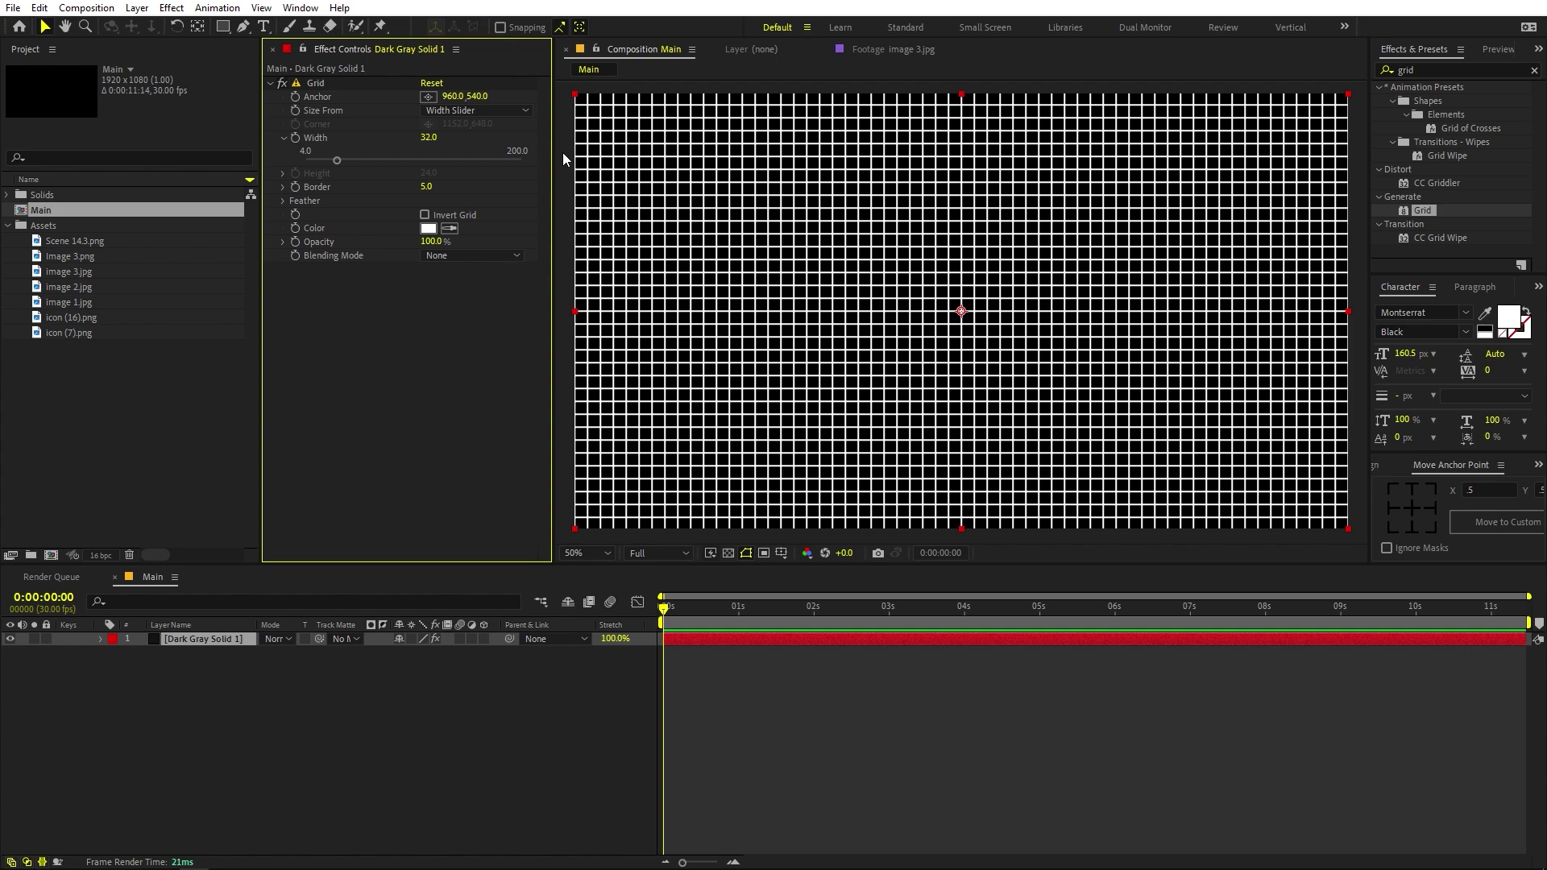
{"action": "left_click_drag", "start_coordinate": [430, 144], "coordinate": [445, 144]}
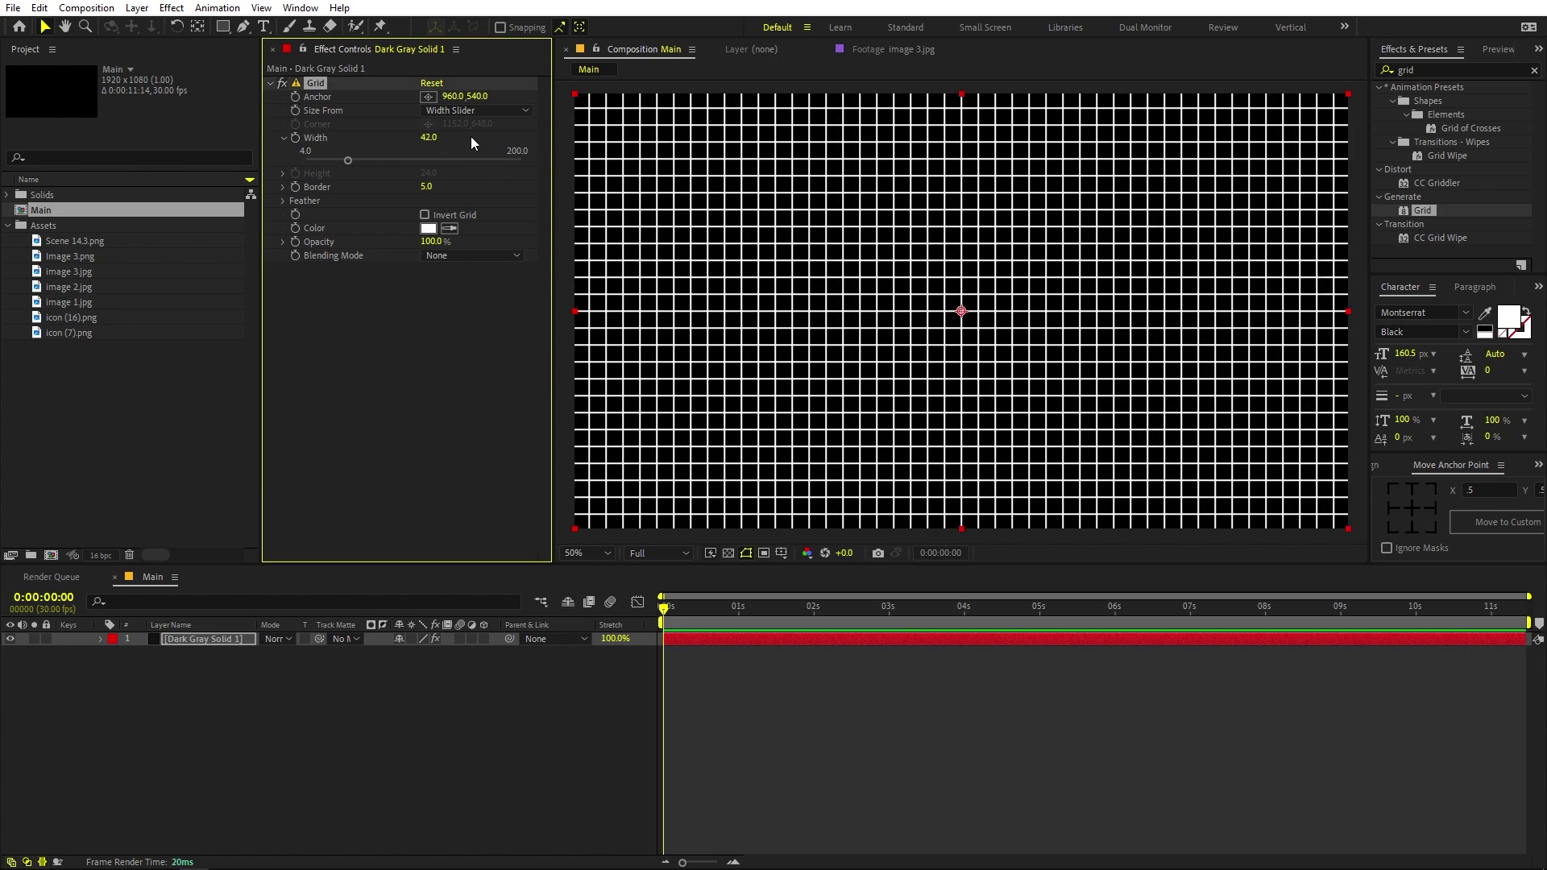
{"action": "left_click_drag", "start_coordinate": [442, 137], "coordinate": [450, 137]}
{"action": "left_click", "coordinate": [428, 137]}
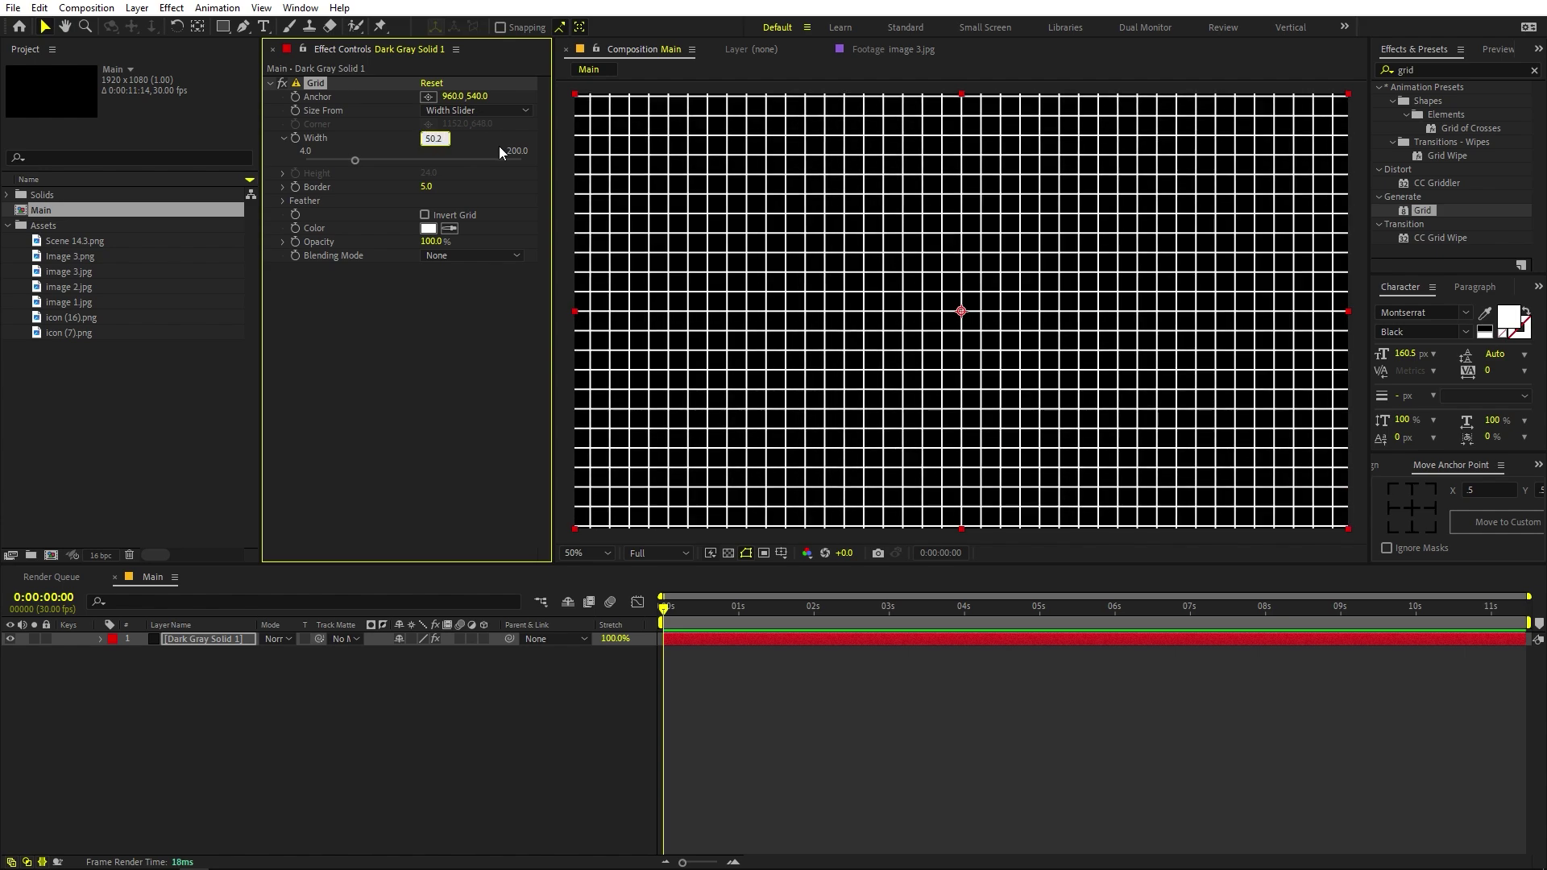
{"action": "left_click", "coordinate": [516, 348]}
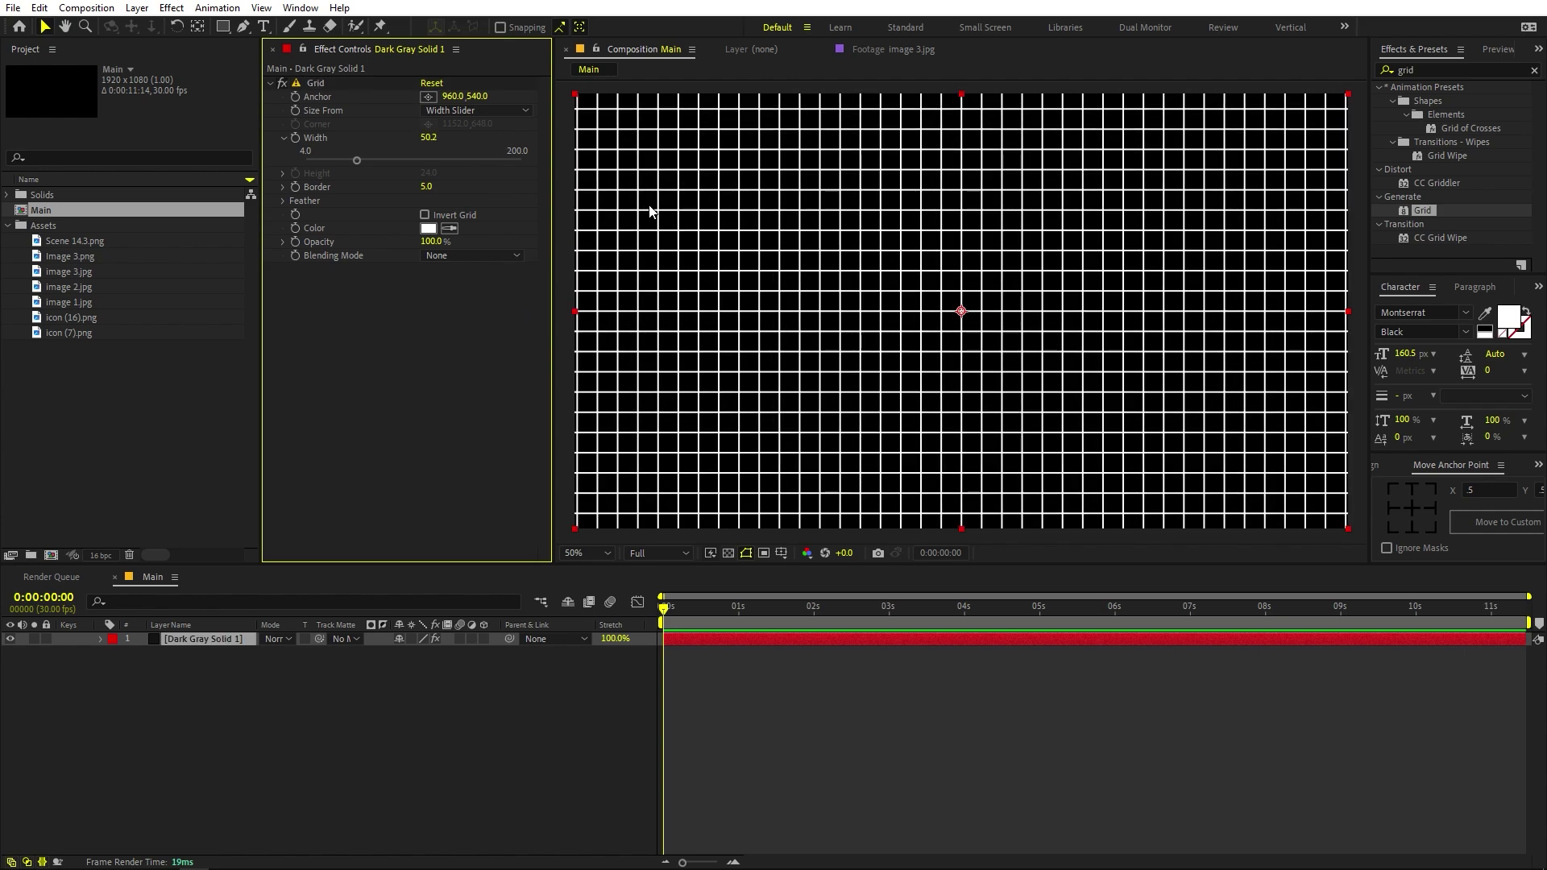
- Thin the grid lines by setting the Grid effect's border to 1.3
{"action": "key", "text": "comma"}
{"action": "key", "text": "comma"}
{"action": "key", "text": "period"}
{"action": "key", "text": "period"}
{"action": "left_click_drag", "start_coordinate": [593, 138], "coordinate": [696, 190]}
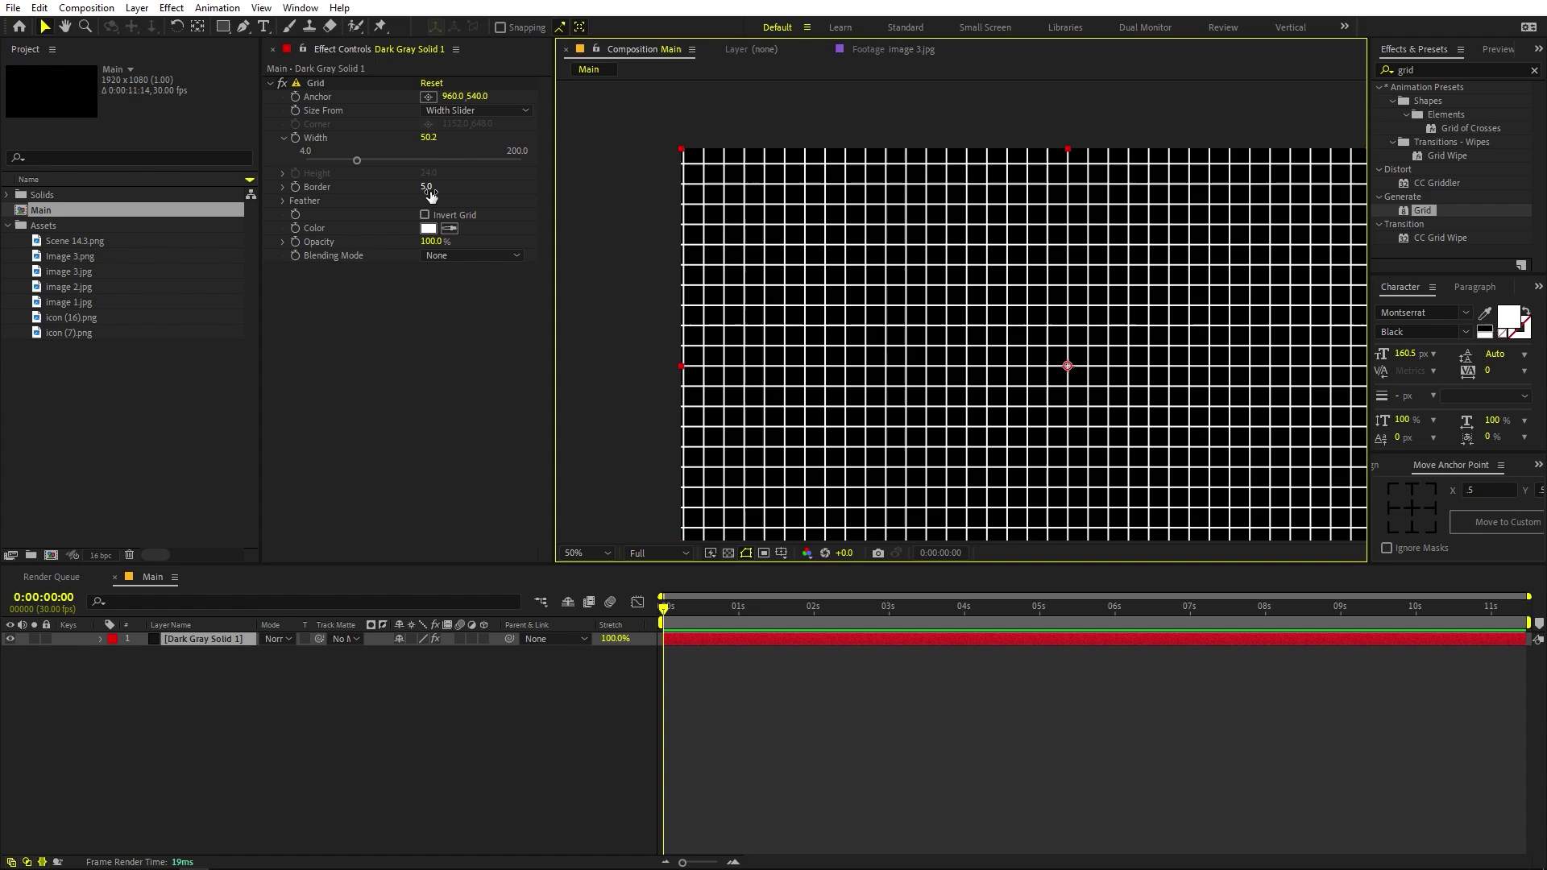
{"action": "left_click_drag", "start_coordinate": [426, 187], "coordinate": [349, 208]}
{"action": "left_click", "coordinate": [357, 398]}
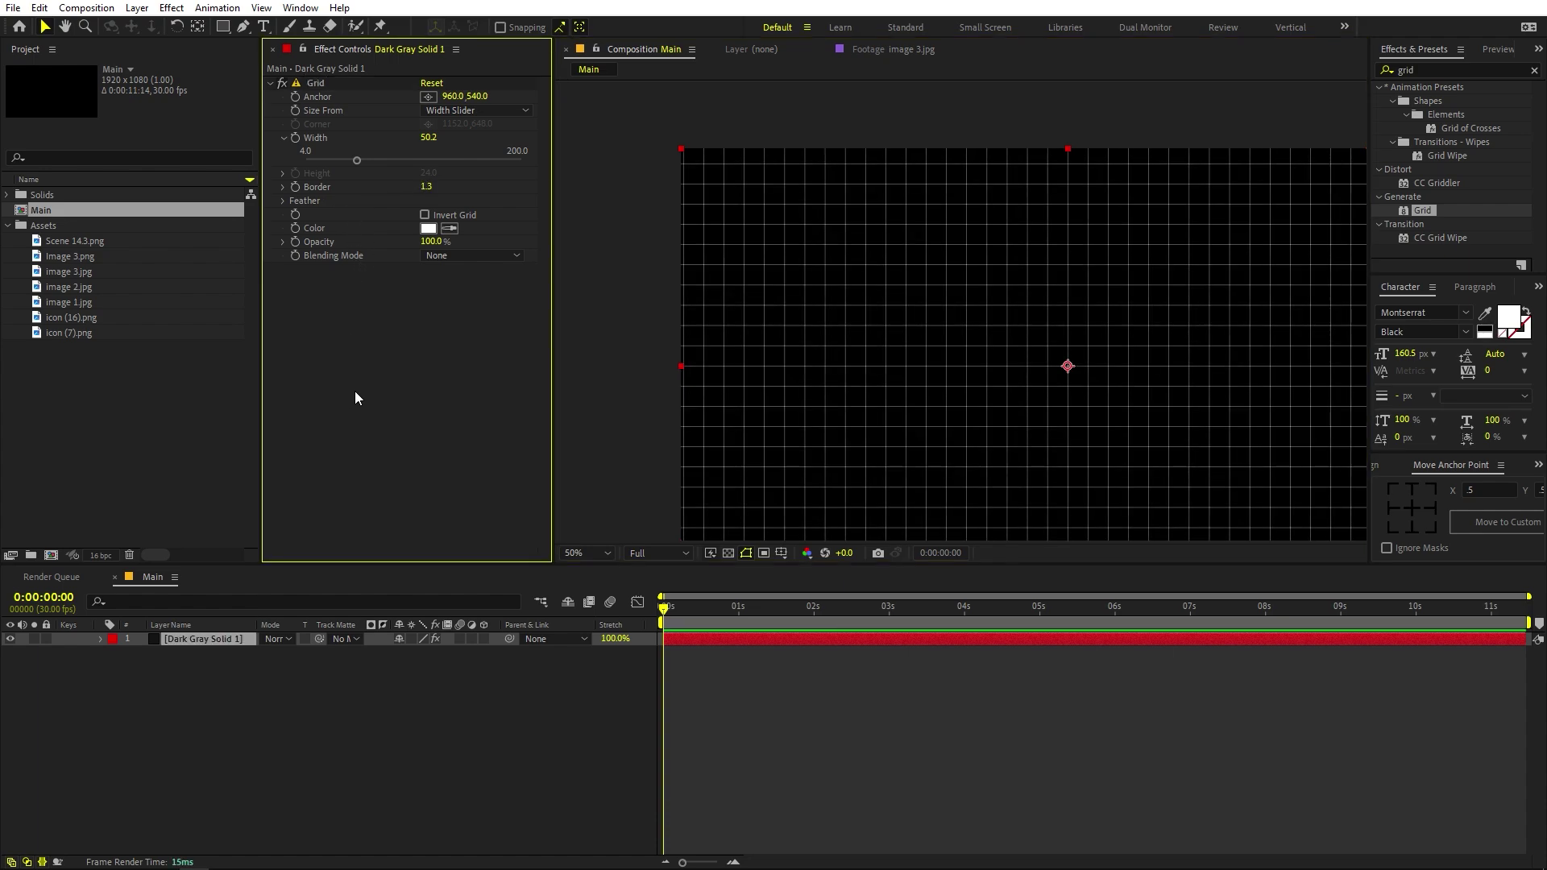
{"action": "left_click", "coordinate": [587, 552]}
{"action": "left_click", "coordinate": [591, 575]}
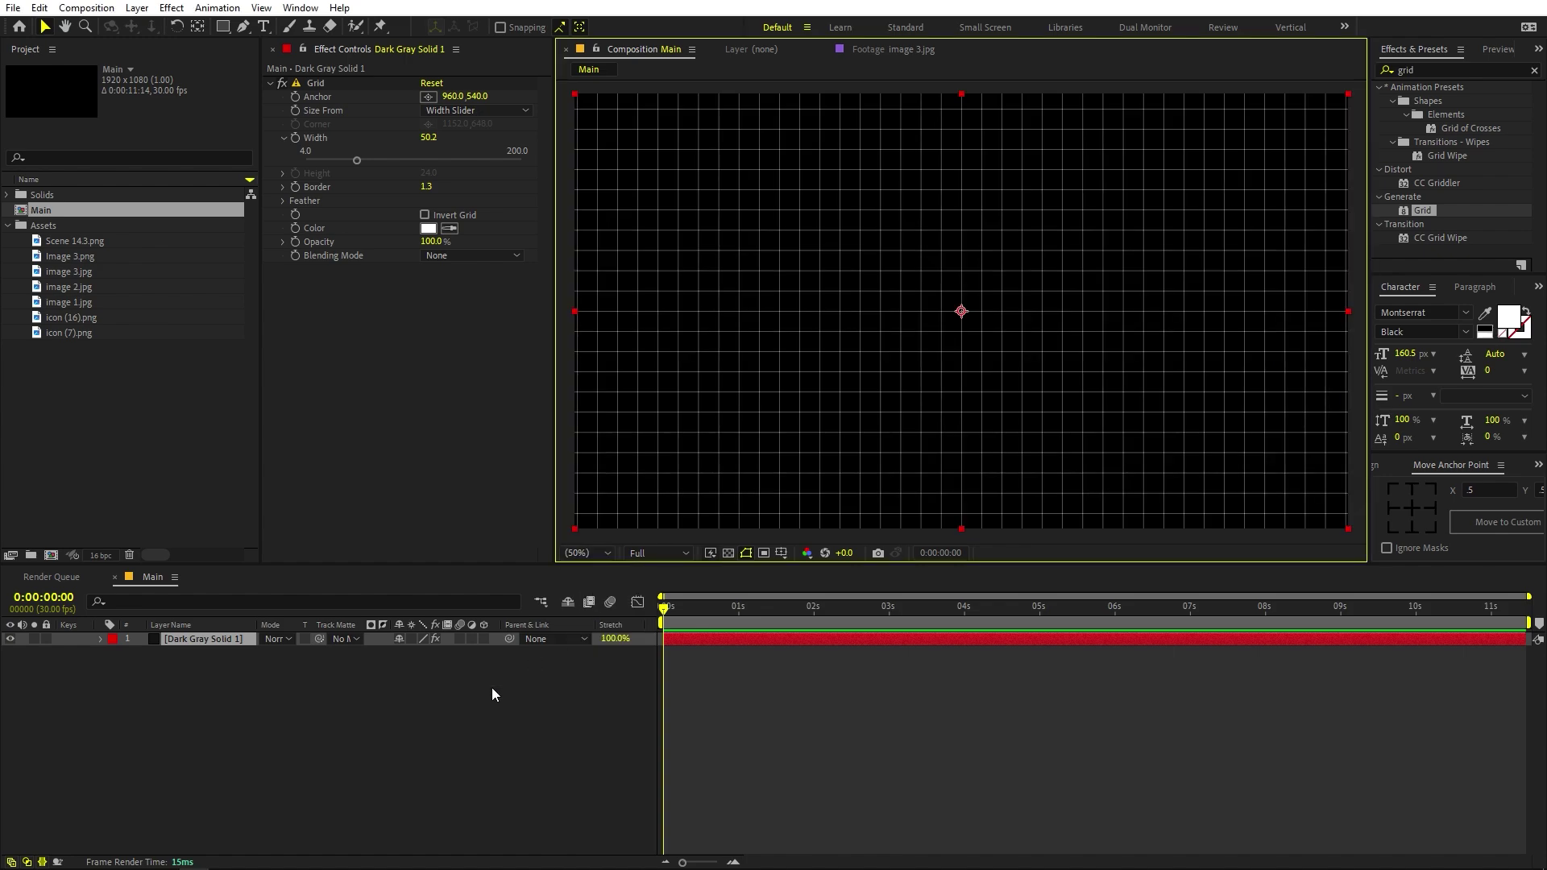
- With no layer selected, draw a red rounded square of about 298 px along the grid lines near the composition's upper-left corner
{"action": "left_click", "coordinate": [492, 688]}
{"action": "left_click", "coordinate": [144, 421]}
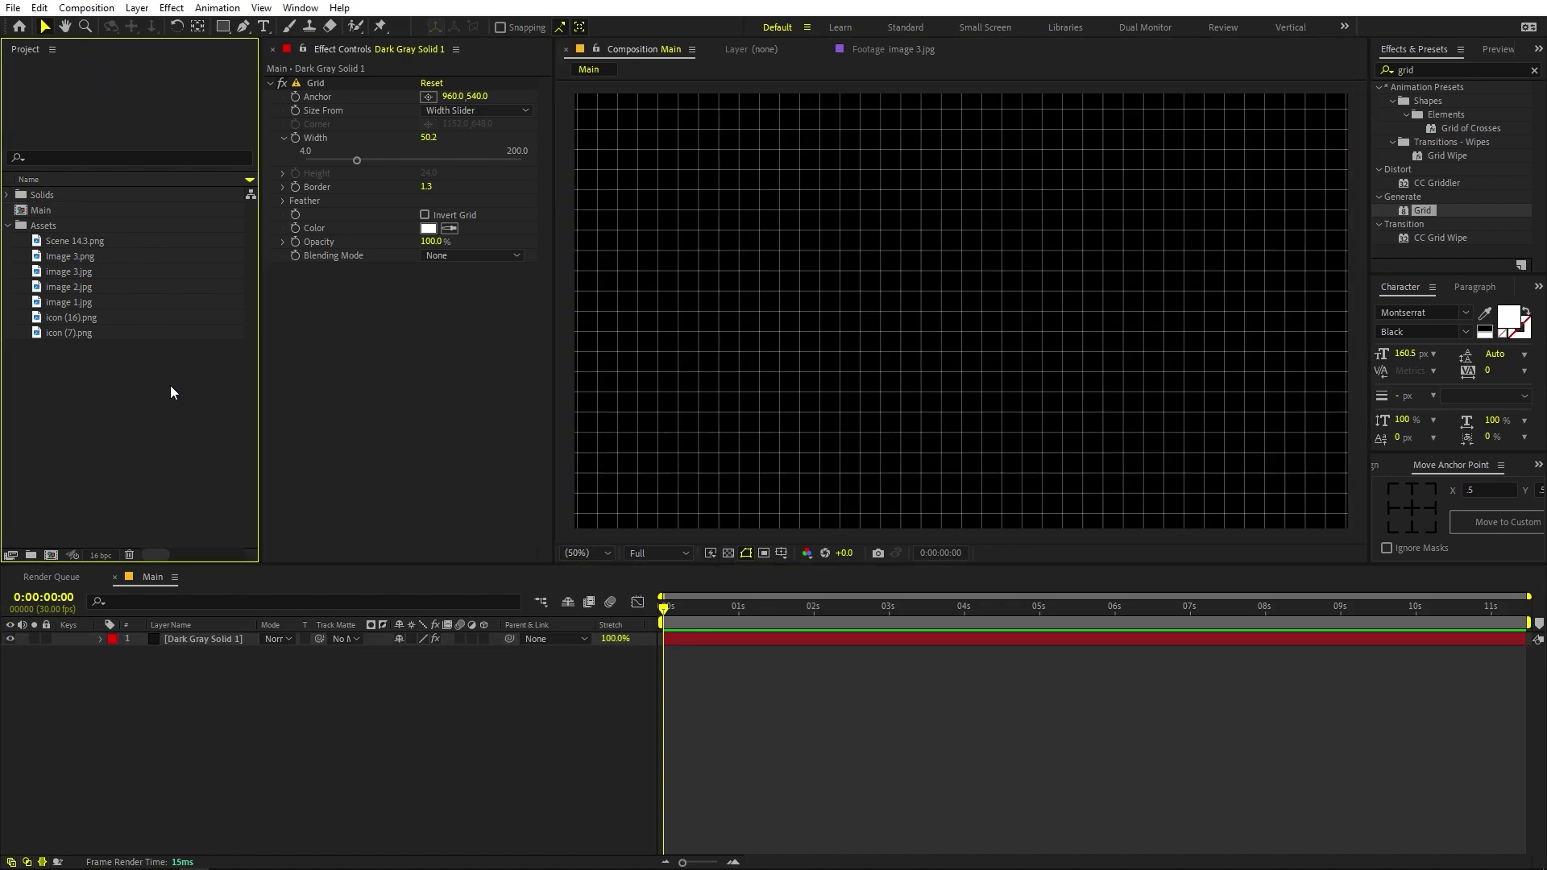
{"action": "left_click", "coordinate": [223, 27]}
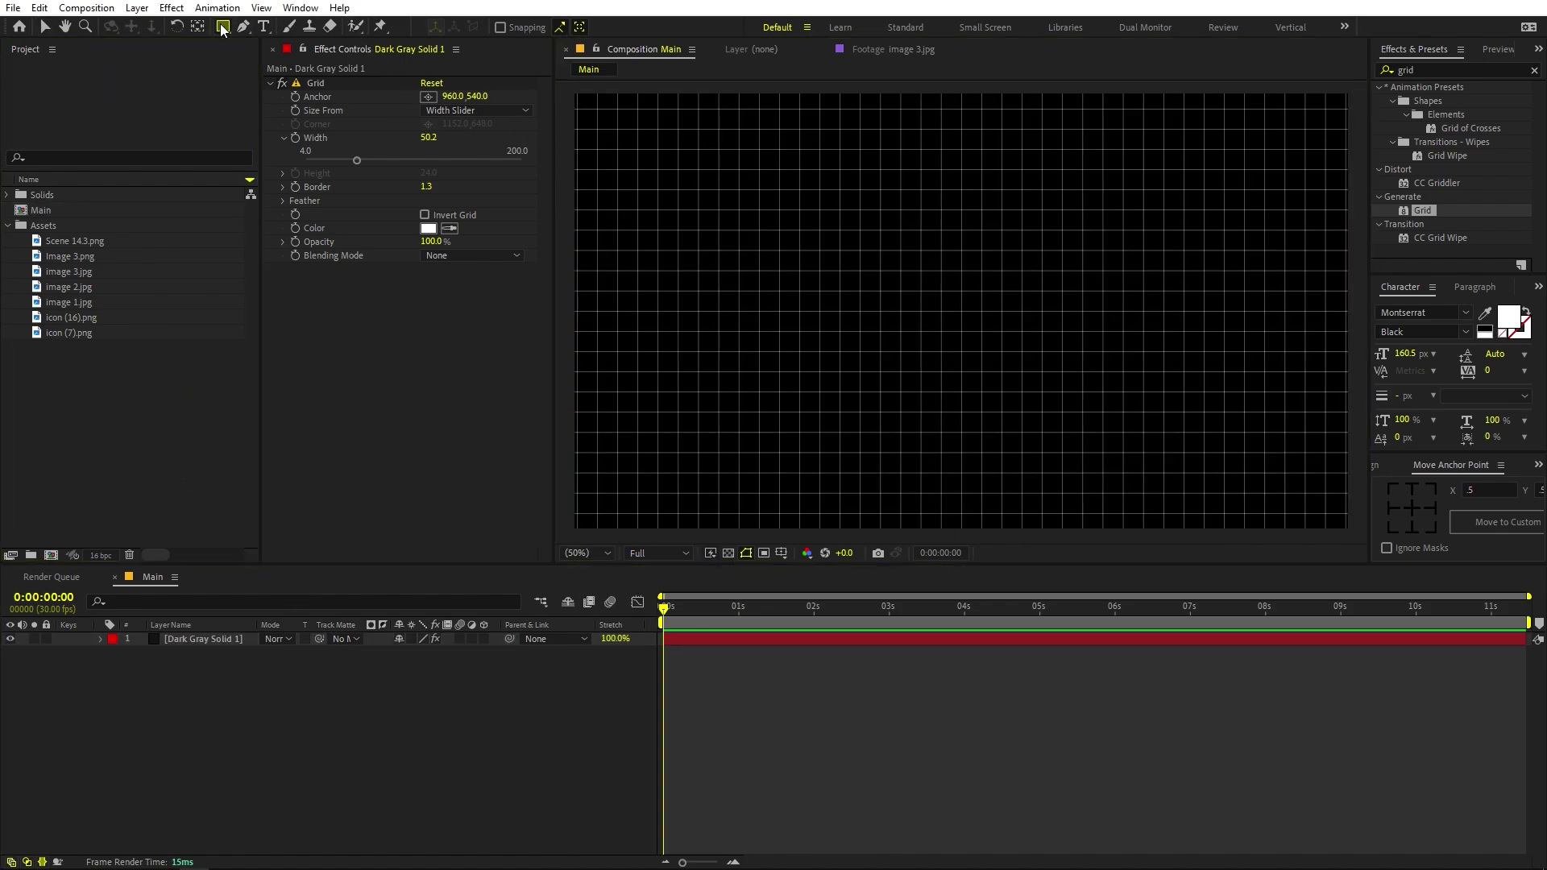
{"action": "left_click", "coordinate": [222, 28]}
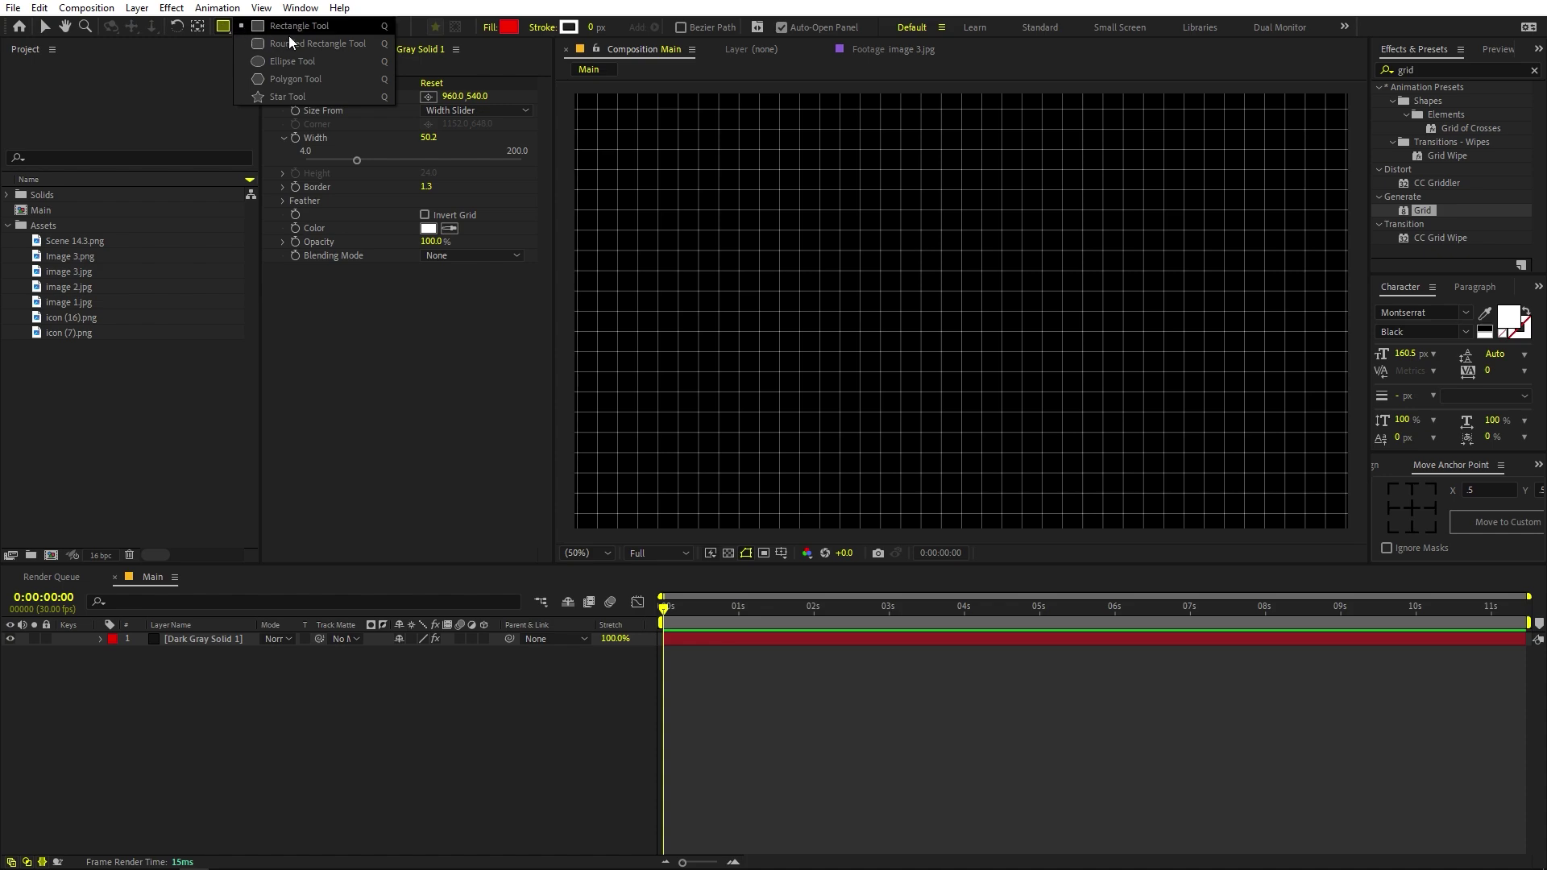
{"action": "left_click", "coordinate": [307, 43]}
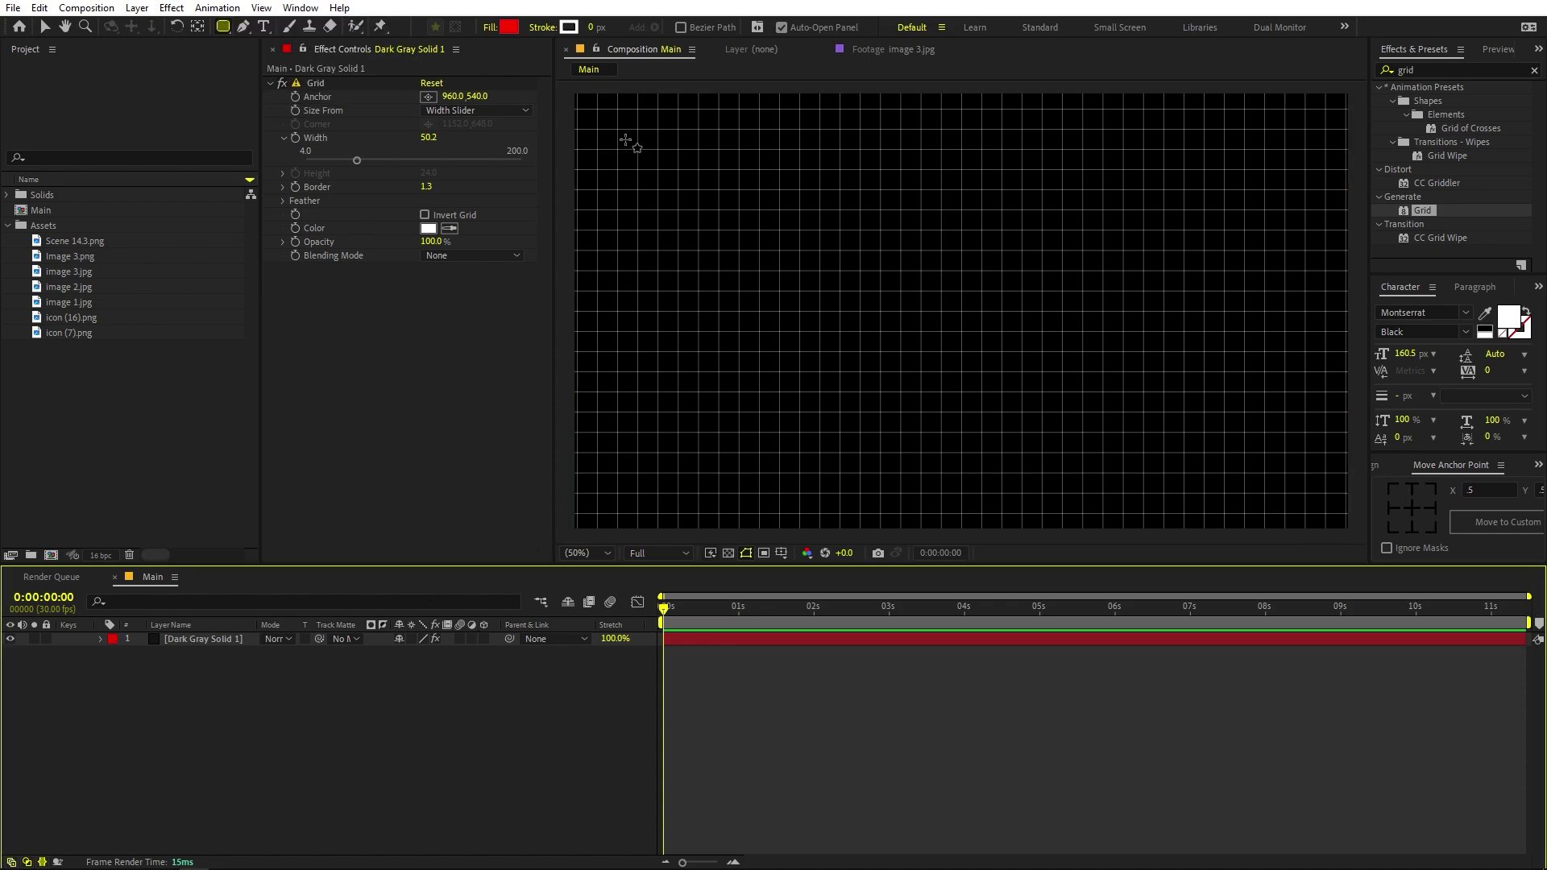
{"action": "left_click_drag", "start_coordinate": [618, 131], "coordinate": [738, 250]}
{"action": "key", "text": "h"}
{"action": "scroll", "coordinate": [645, 161], "scroll_direction": "up", "scroll_amount": 4}
{"action": "left_click_drag", "start_coordinate": [621, 138], "coordinate": [1132, 254]}
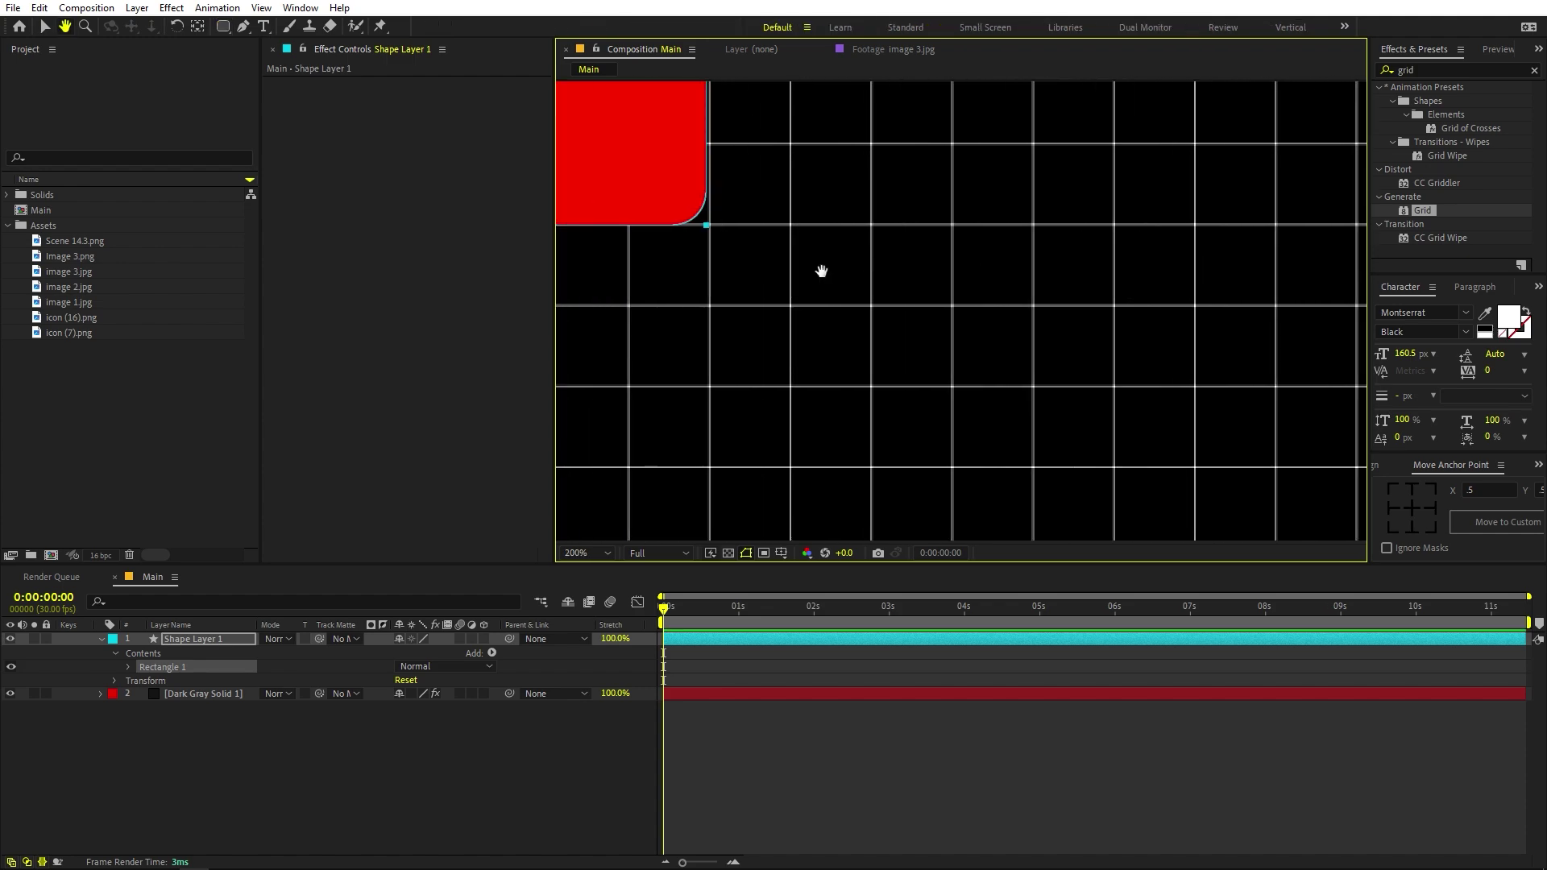
{"action": "scroll", "coordinate": [821, 271], "scroll_direction": "down", "scroll_amount": 4}
- Set the red rounded square's stroke to None
{"action": "key", "text": "q"}
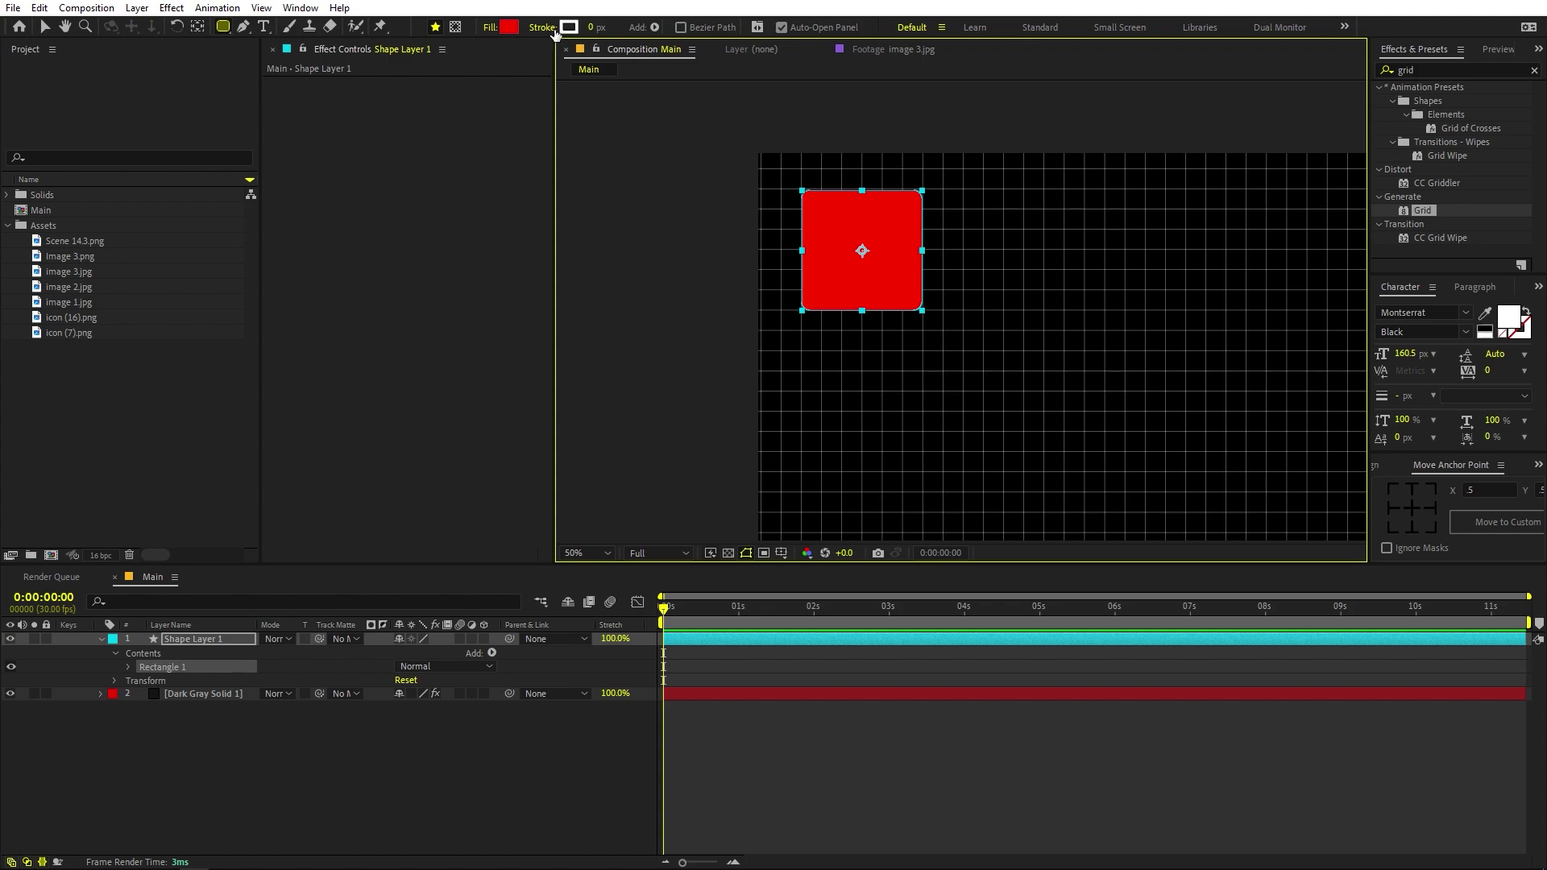
{"action": "left_click", "coordinate": [554, 31]}
{"action": "left_click", "coordinate": [132, 198]}
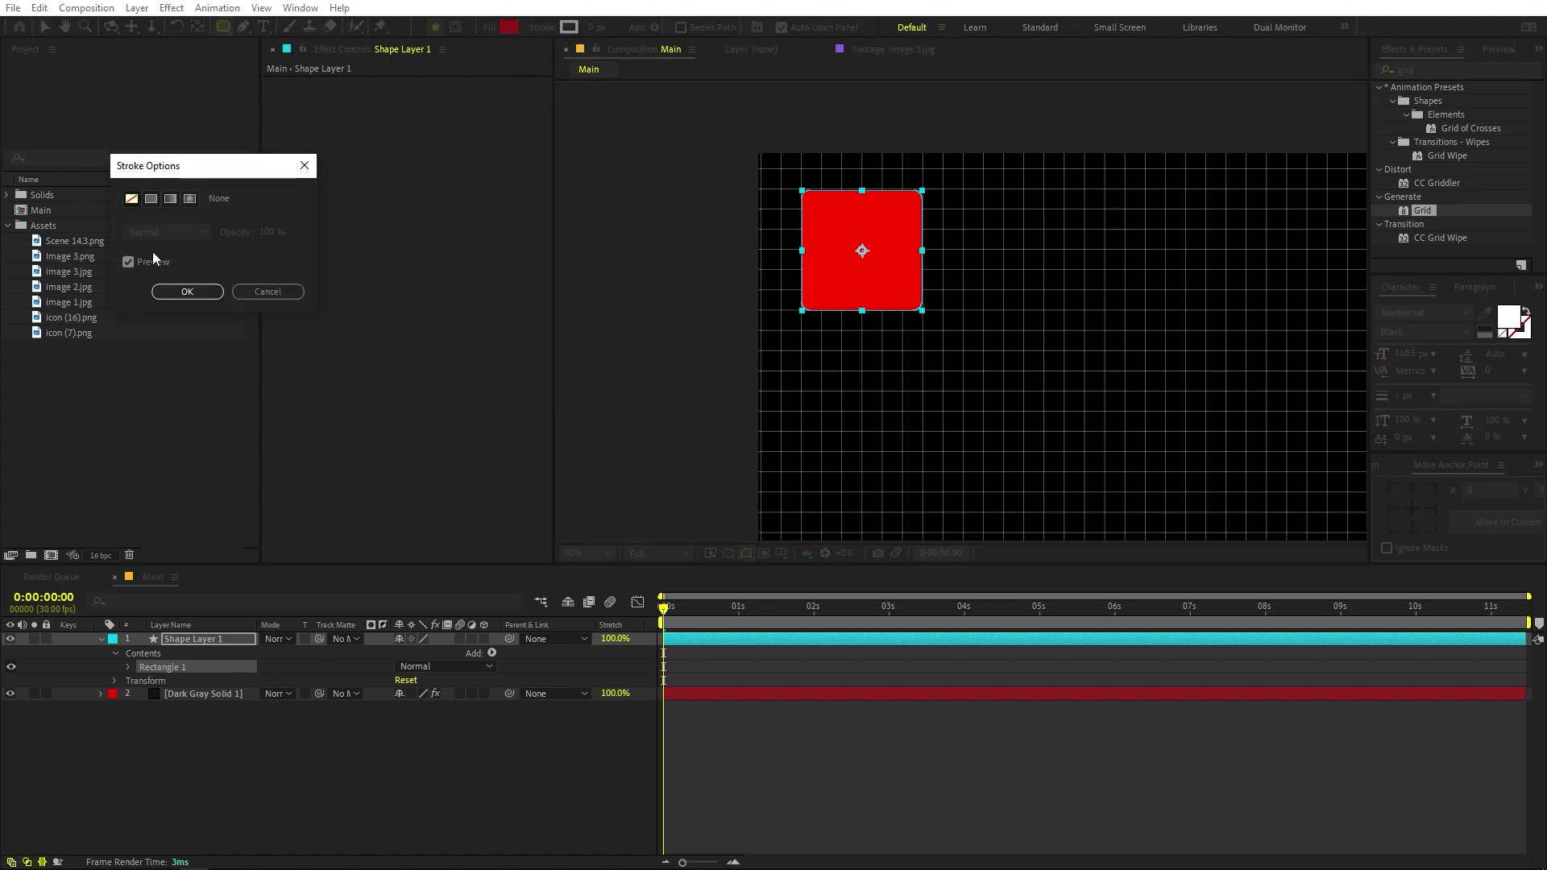
{"action": "left_click", "coordinate": [187, 291]}
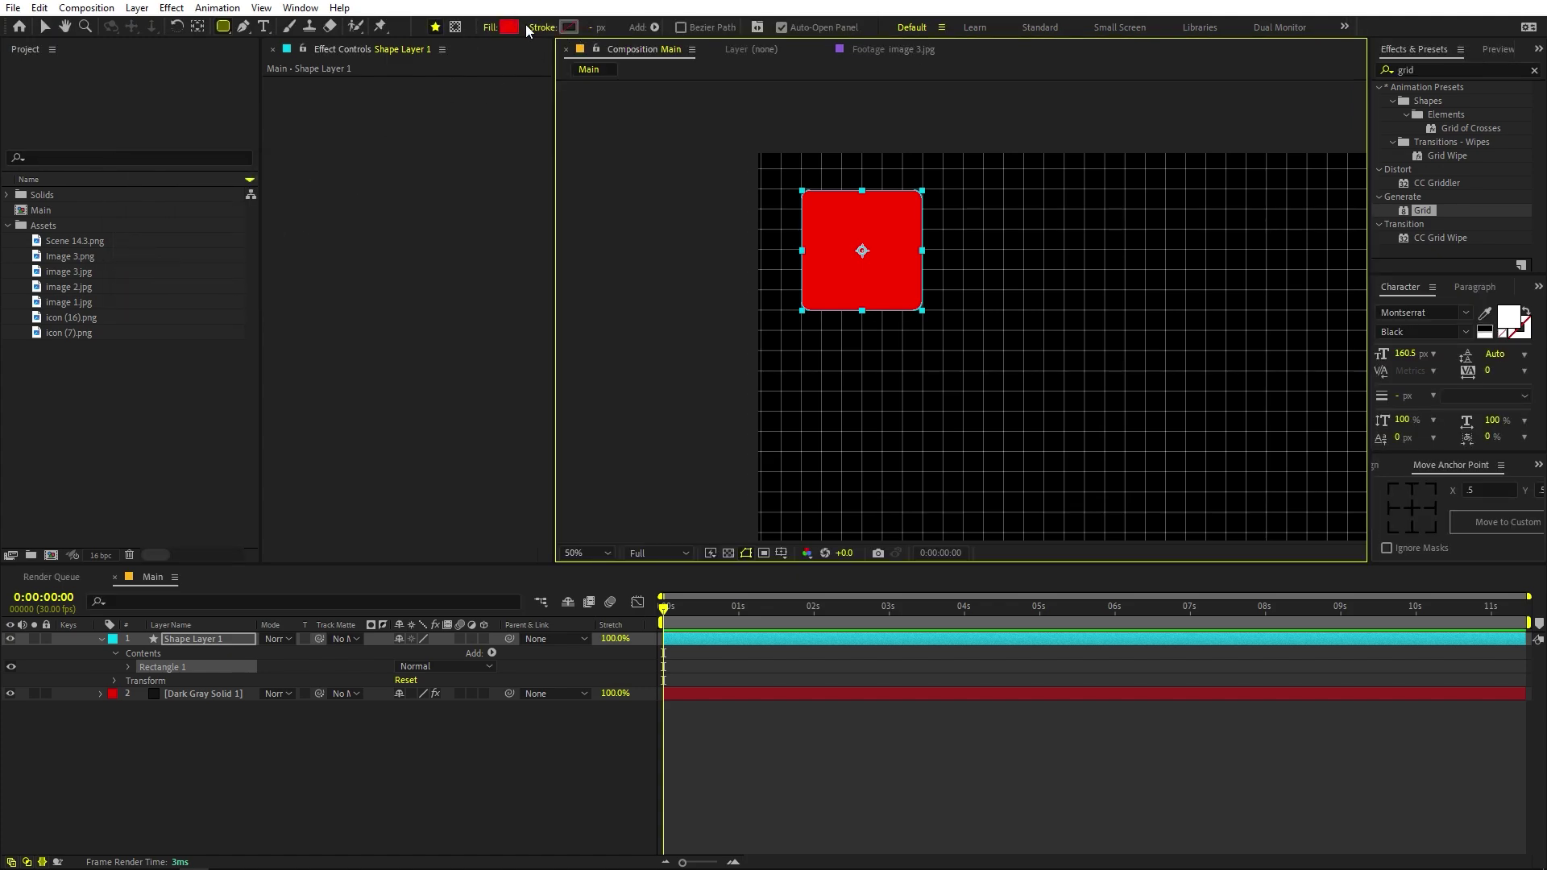
- Set the roundness of the red square's rectangle path to 50
{"action": "left_click", "coordinate": [127, 666]}
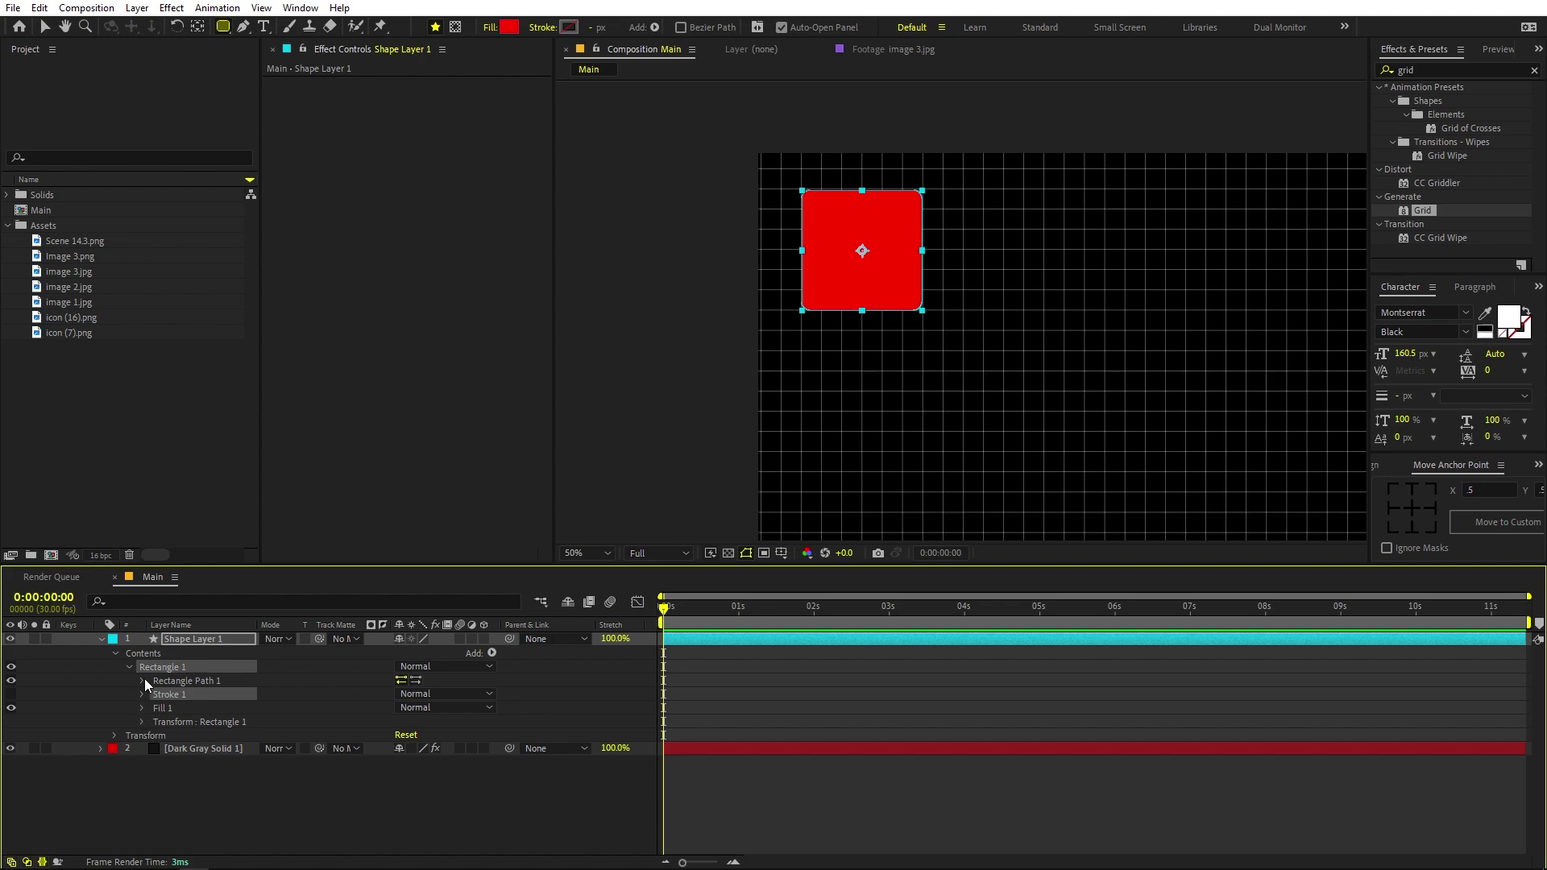
{"action": "left_click", "coordinate": [143, 680]}
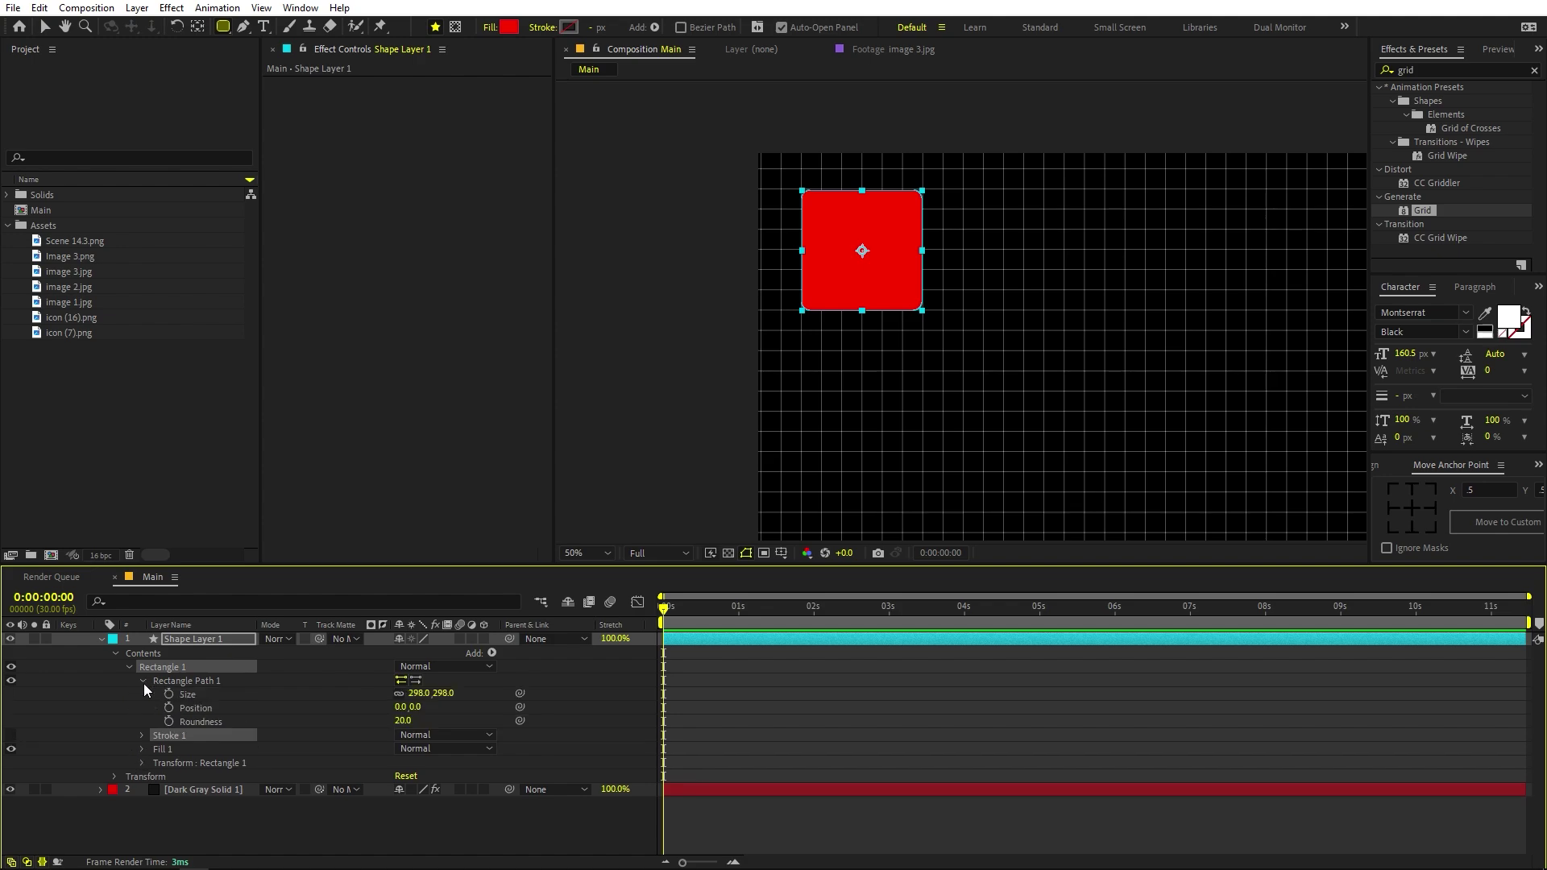
{"action": "left_click", "coordinate": [203, 721]}
{"action": "mouse_move", "coordinate": [402, 722]}
{"action": "left_mouse_down"}
{"action": "mouse_move", "coordinate": [483, 727]}
{"action": "mouse_move", "coordinate": [356, 728]}
{"action": "mouse_move", "coordinate": [455, 734]}
{"action": "mouse_move", "coordinate": [373, 732]}
{"action": "left_mouse_up"}
{"action": "left_click", "coordinate": [407, 719]}
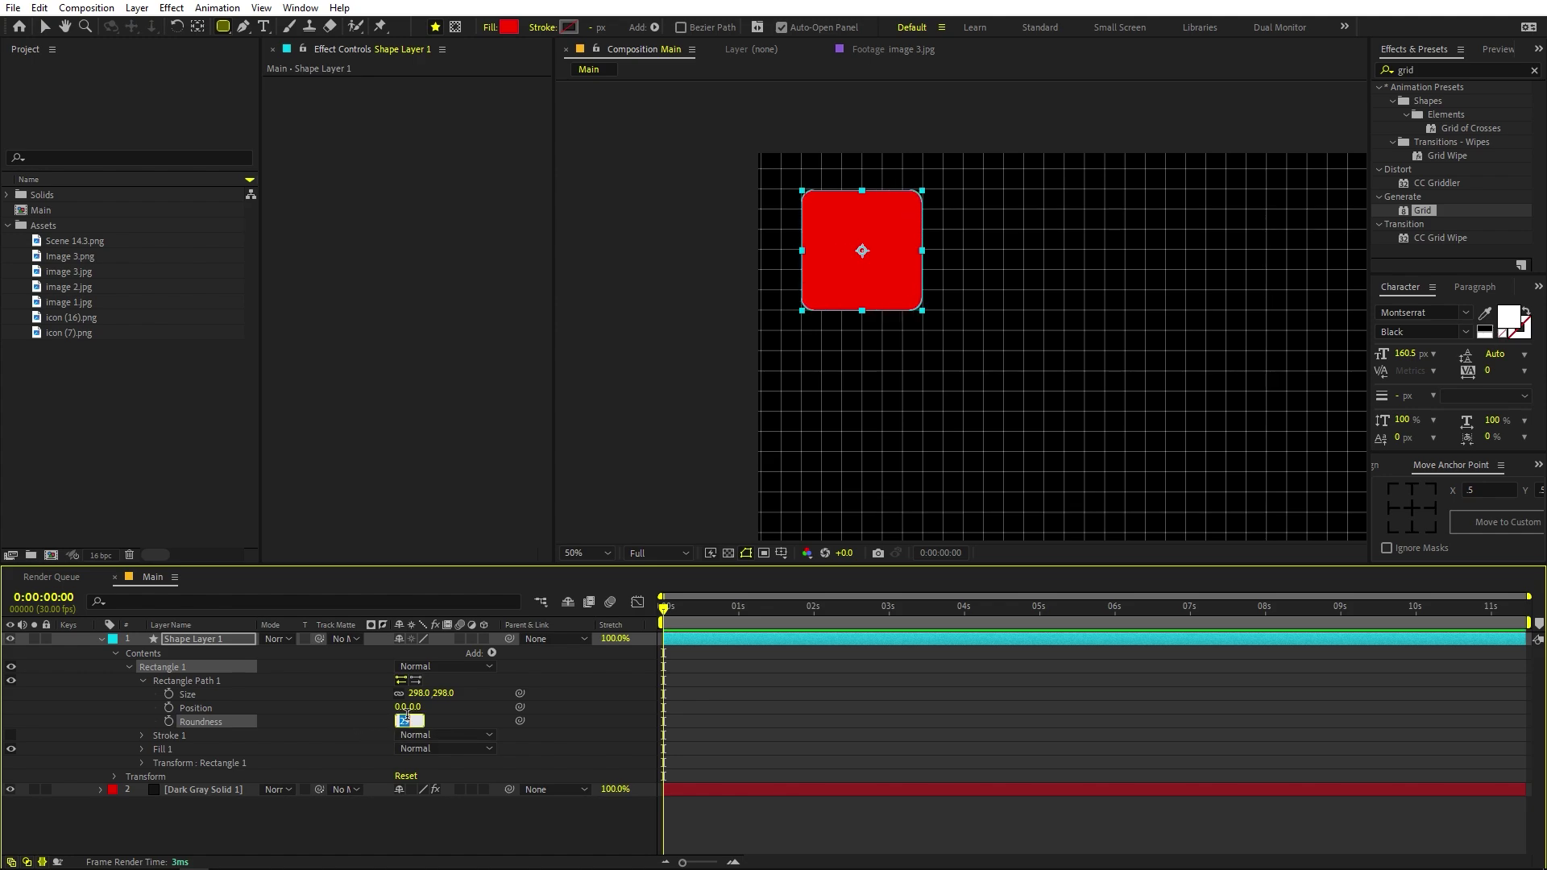
{"action": "type", "text": "50"}
{"action": "key", "text": "Return"}
{"action": "left_click", "coordinate": [941, 727]}
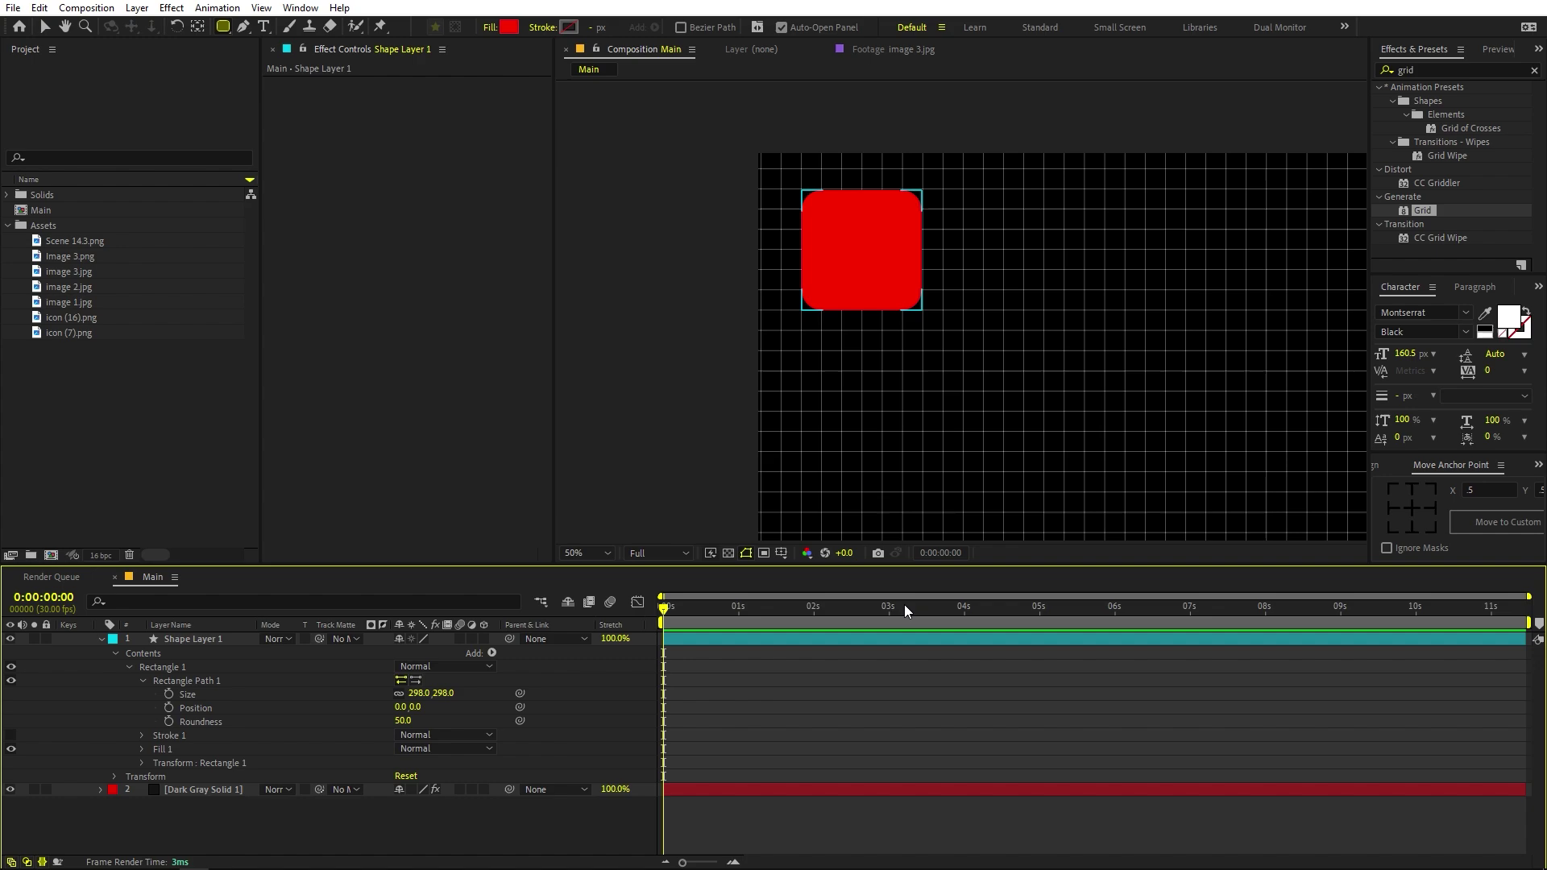
- Select the red rounded square and scale it up uniformly to 101.9%, checking its edges against the grid lines
{"action": "left_click", "coordinate": [45, 27]}
{"action": "key", "text": "period"}
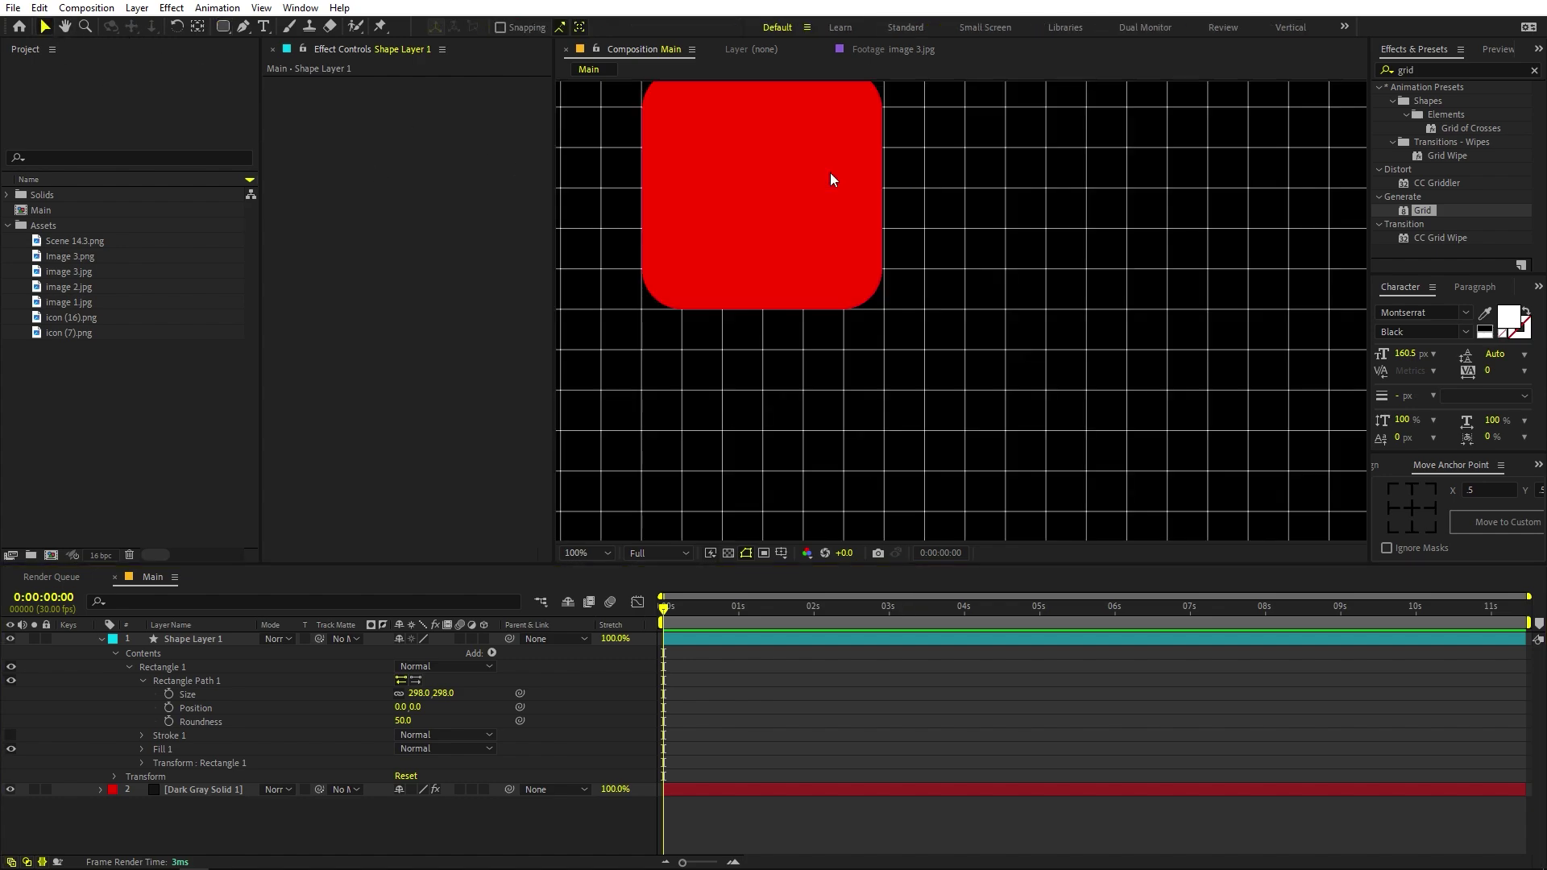
{"action": "left_click_drag", "start_coordinate": [789, 152], "coordinate": [953, 266]}
{"action": "key", "text": "period"}
{"action": "mouse_move", "coordinate": [870, 210]}
{"action": "left_mouse_down"}
{"action": "mouse_move", "coordinate": [1004, 345]}
{"action": "mouse_move", "coordinate": [1003, 305]}
{"action": "left_mouse_up"}
{"action": "left_click", "coordinate": [1004, 347]}
{"action": "scroll", "coordinate": [1002, 305], "scroll_direction": "down", "scroll_amount": 5}
{"action": "scroll", "coordinate": [1003, 305], "scroll_direction": "right", "scroll_amount": 4}
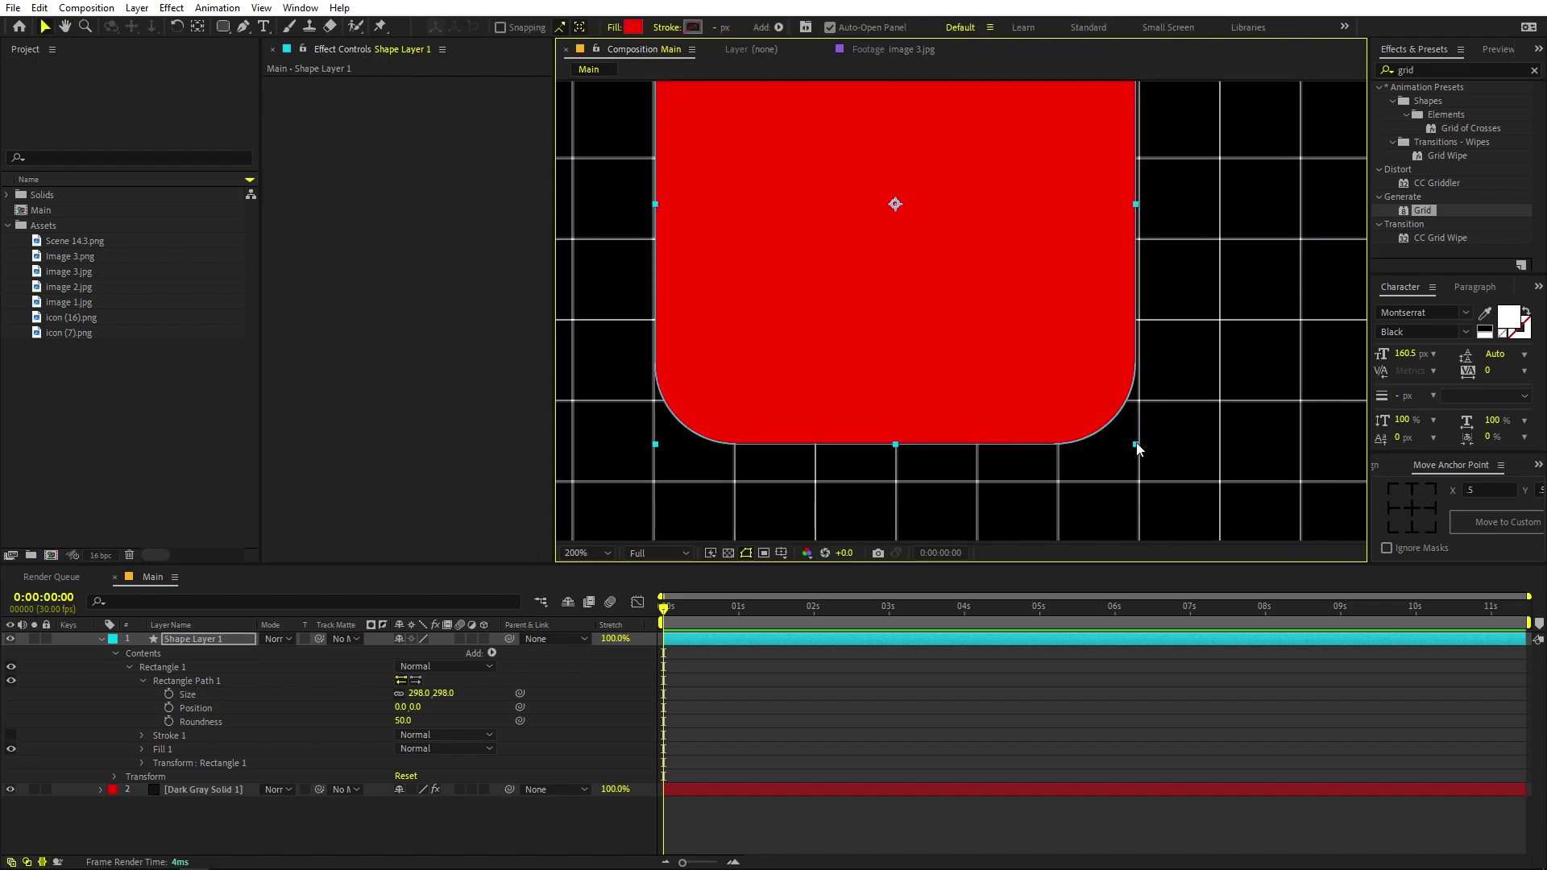
{"action": "key", "text": "s"}
{"action": "key", "text": "comma"}
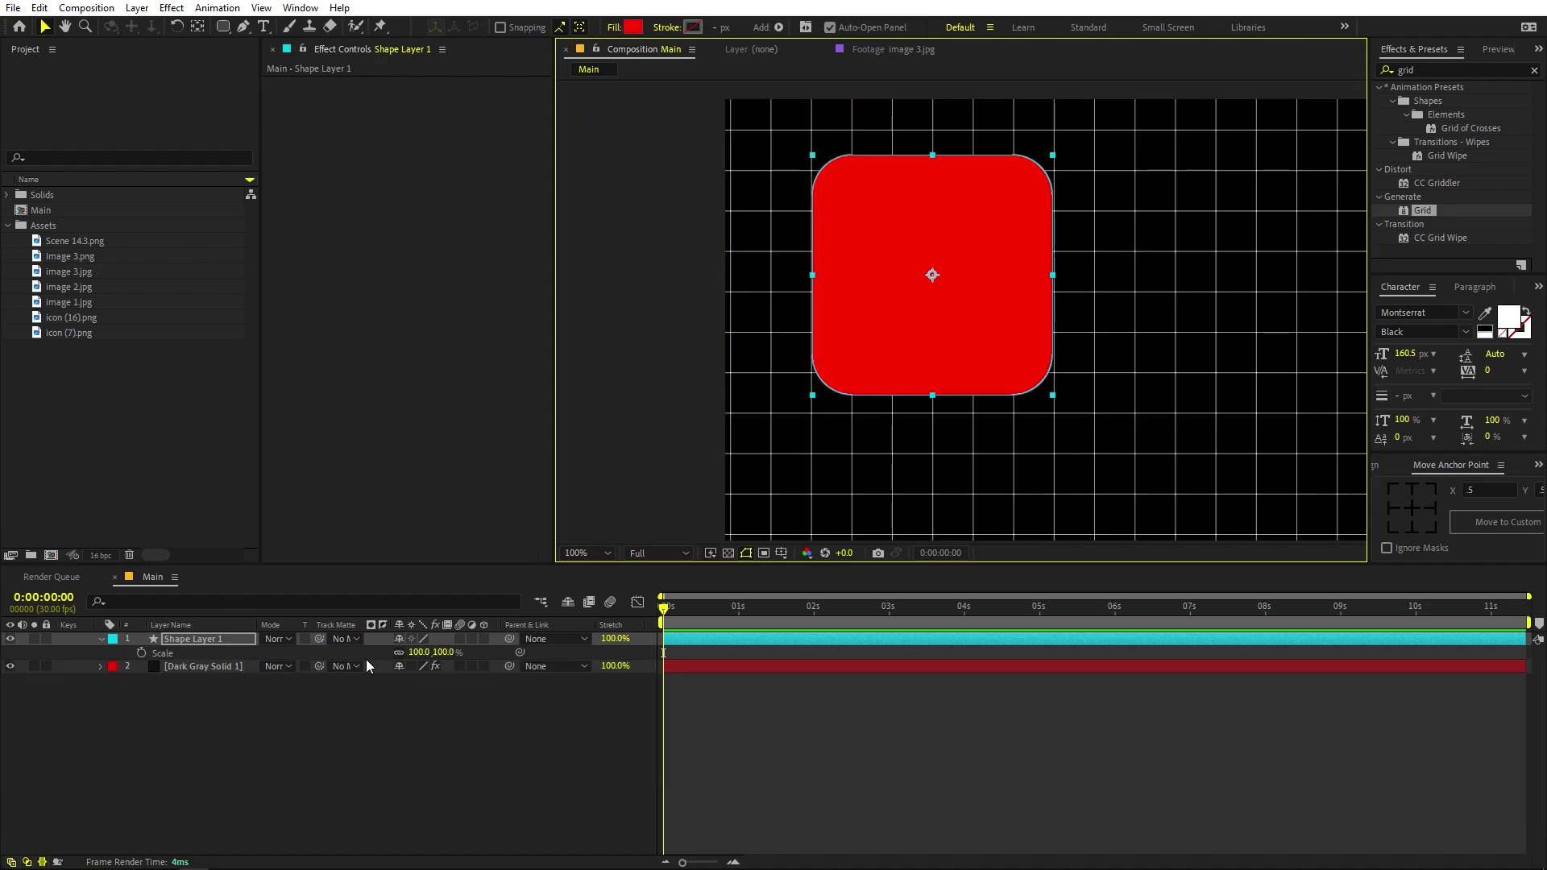
{"action": "left_click_drag", "start_coordinate": [419, 652], "coordinate": [434, 652]}
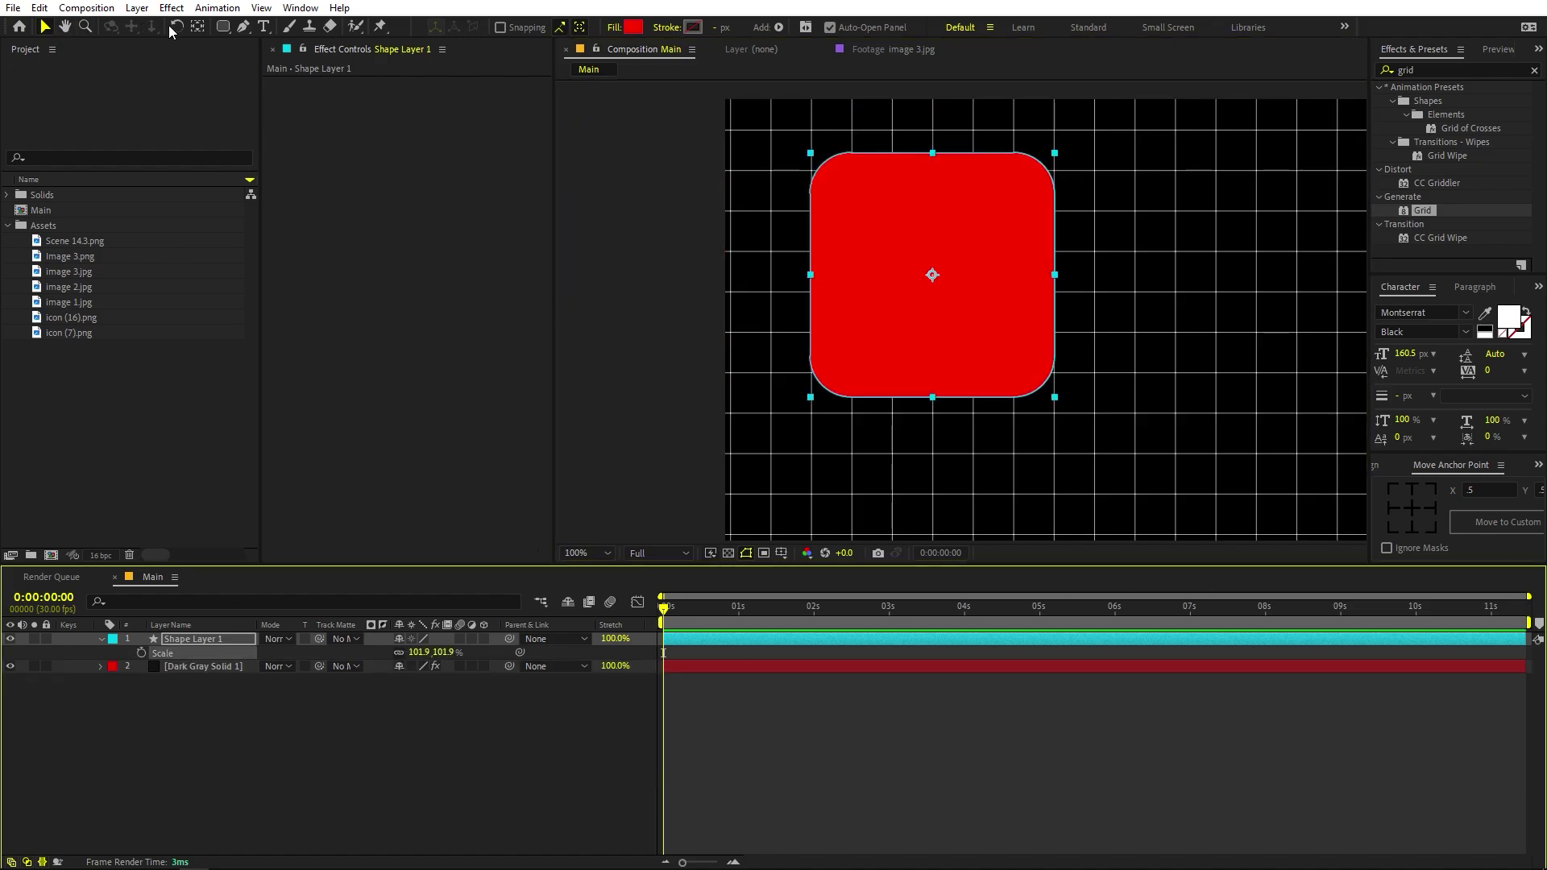
- Move the red square's anchor point to its upper-left corner and set its scale to 100.9%
{"action": "left_click", "coordinate": [199, 27]}
{"action": "left_click_drag", "start_coordinate": [934, 275], "coordinate": [815, 156]}
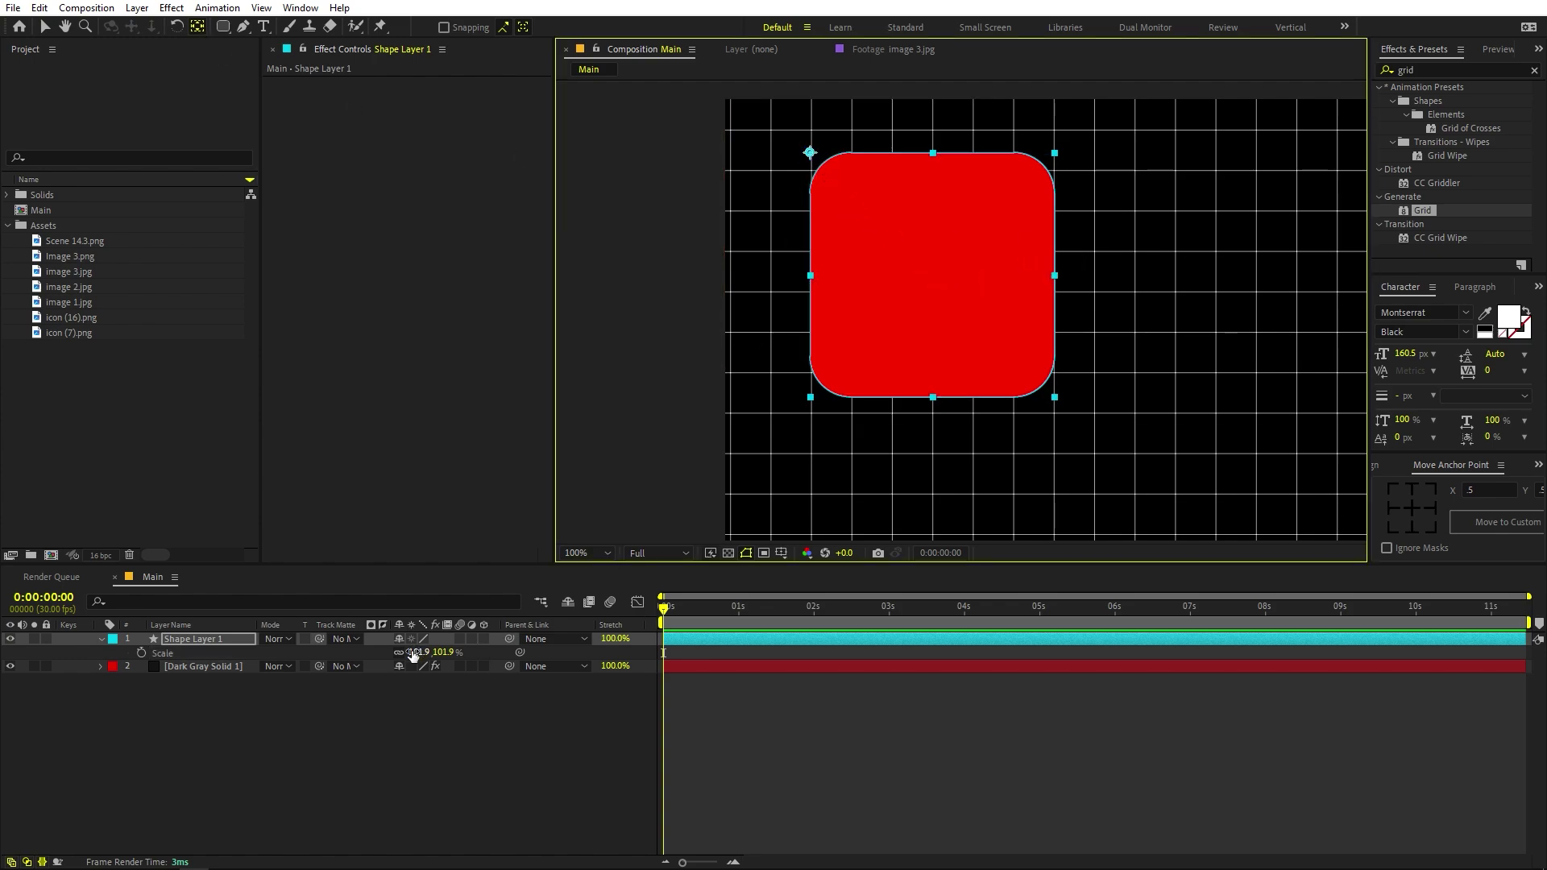
{"action": "mouse_move", "coordinate": [412, 652]}
{"action": "left_mouse_down"}
{"action": "mouse_move", "coordinate": [444, 653]}
{"action": "mouse_move", "coordinate": [405, 653]}
{"action": "left_mouse_up"}
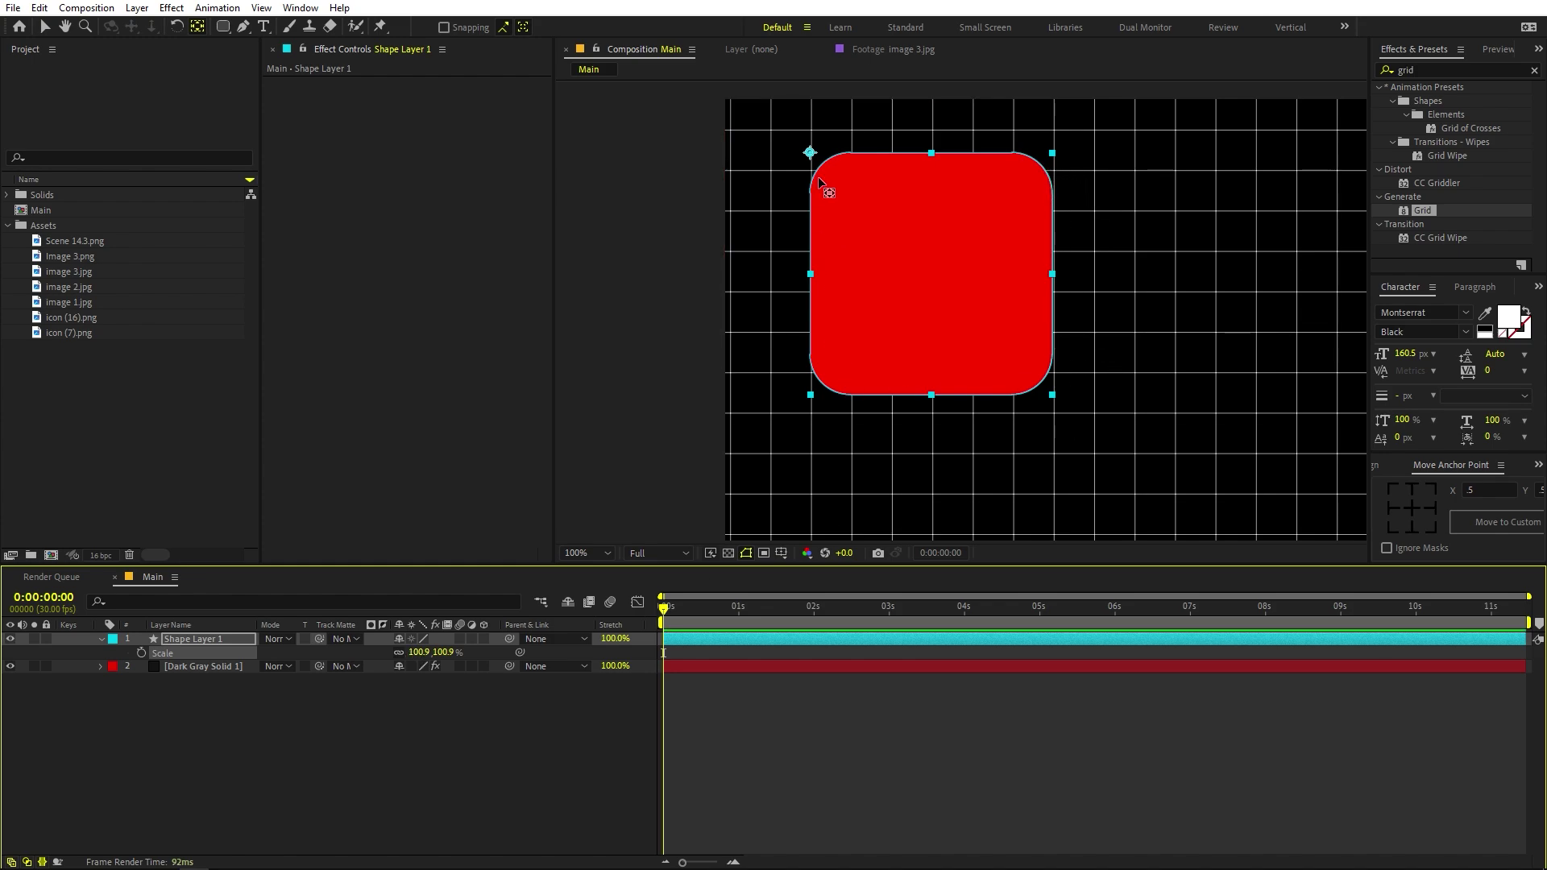
{"action": "left_click", "coordinate": [877, 252]}
{"action": "scroll", "coordinate": [876, 250], "scroll_direction": "down", "scroll_amount": 2}
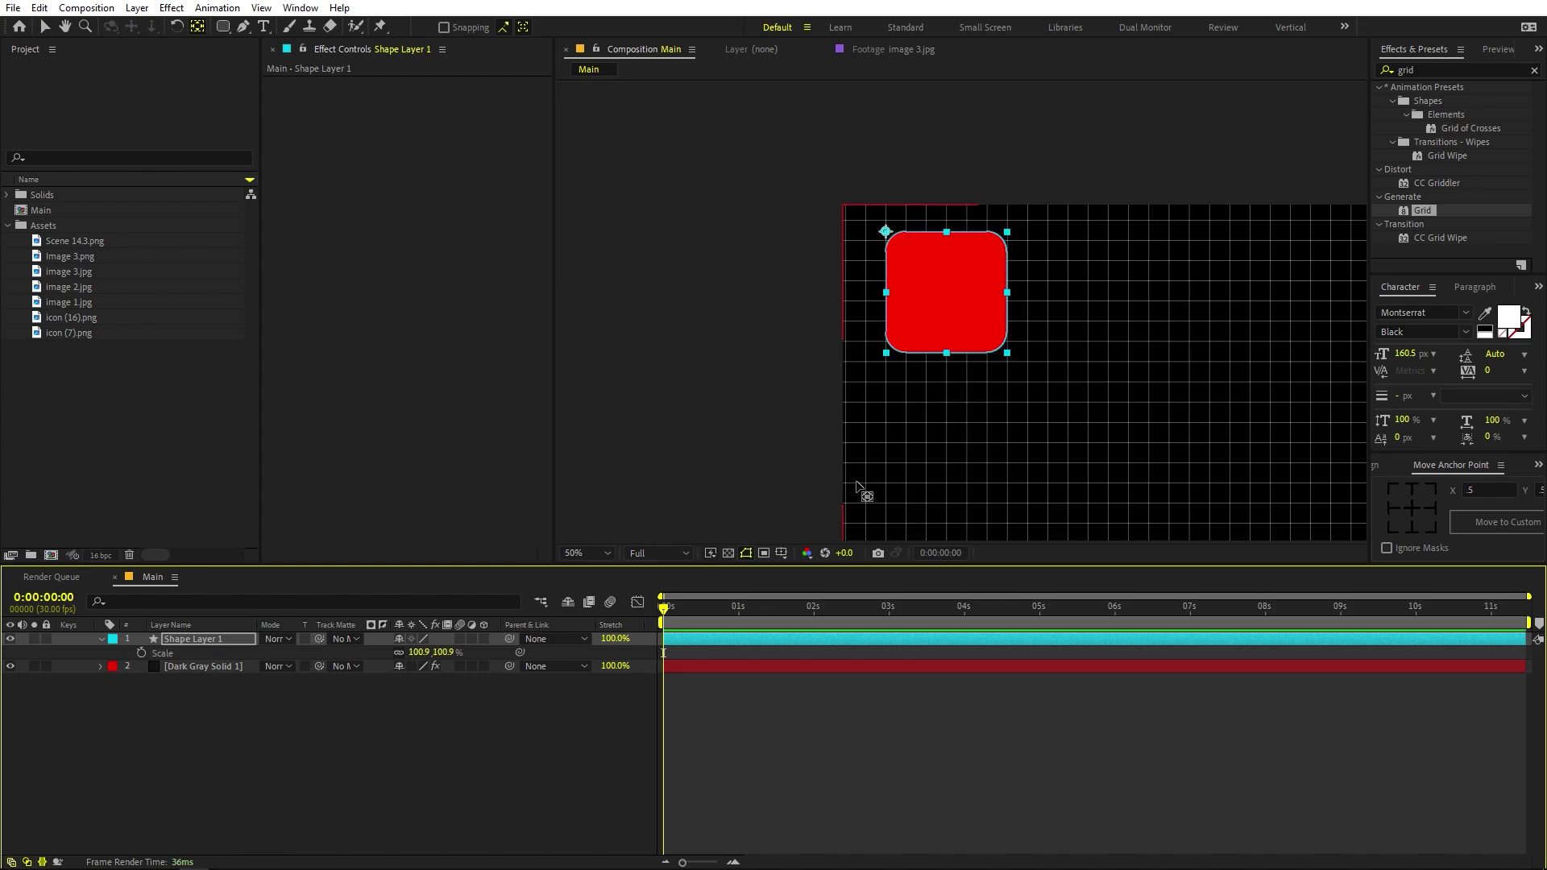
{"action": "left_click", "coordinate": [593, 553]}
{"action": "left_click", "coordinate": [565, 657]}
{"action": "left_click", "coordinate": [565, 657]}
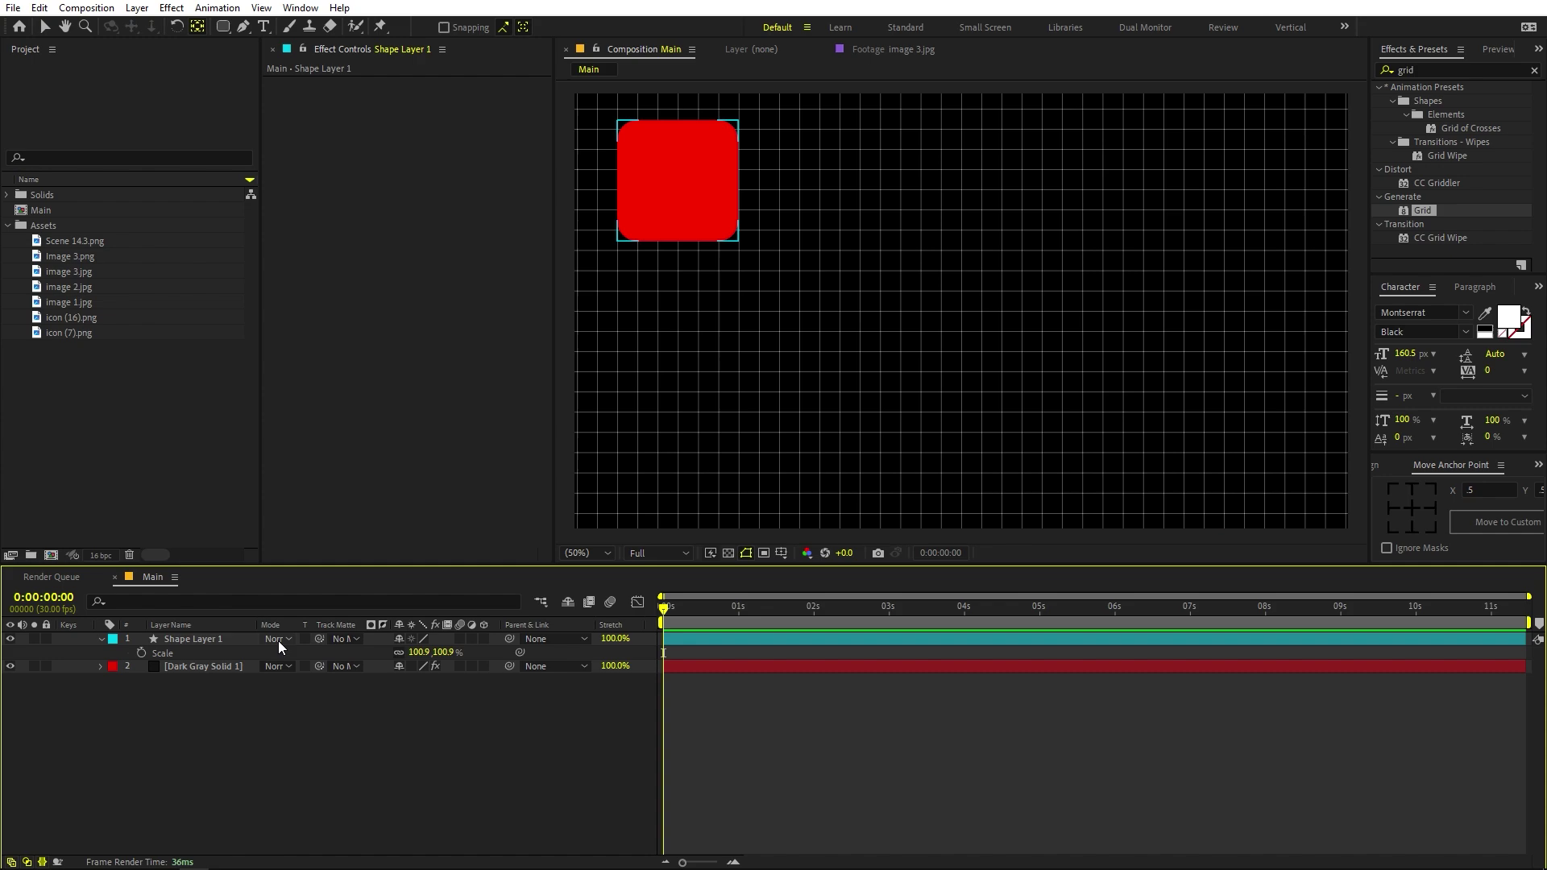
- Duplicate the red square's layer and place the copy directly below the original, aligned with the grid
{"action": "left_click", "coordinate": [216, 636]}
{"action": "key", "text": "ctrl+d"}
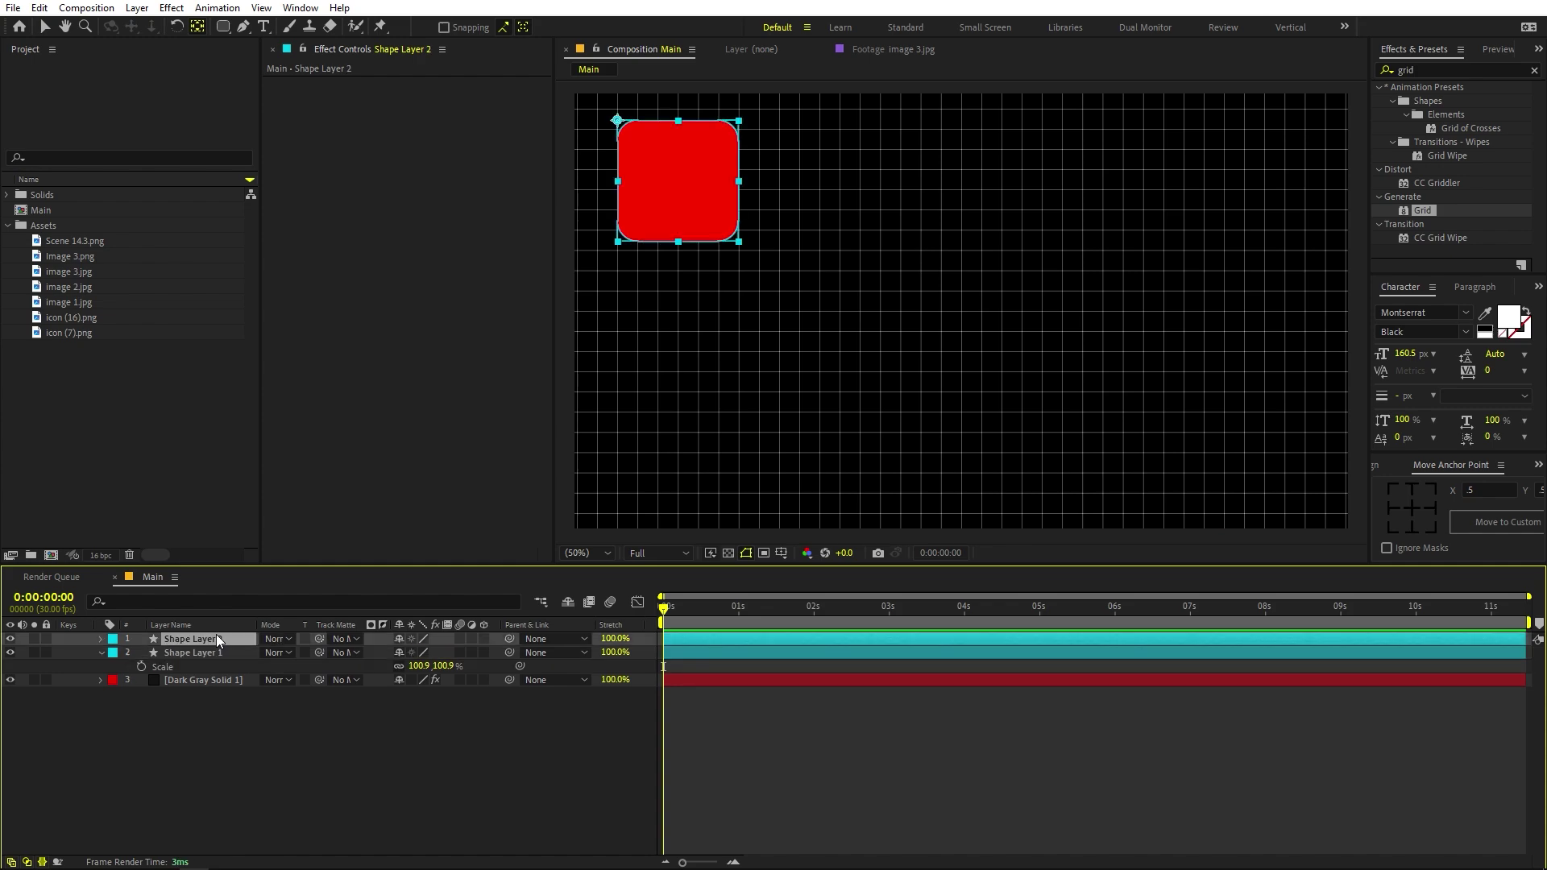
{"action": "key", "text": "v"}
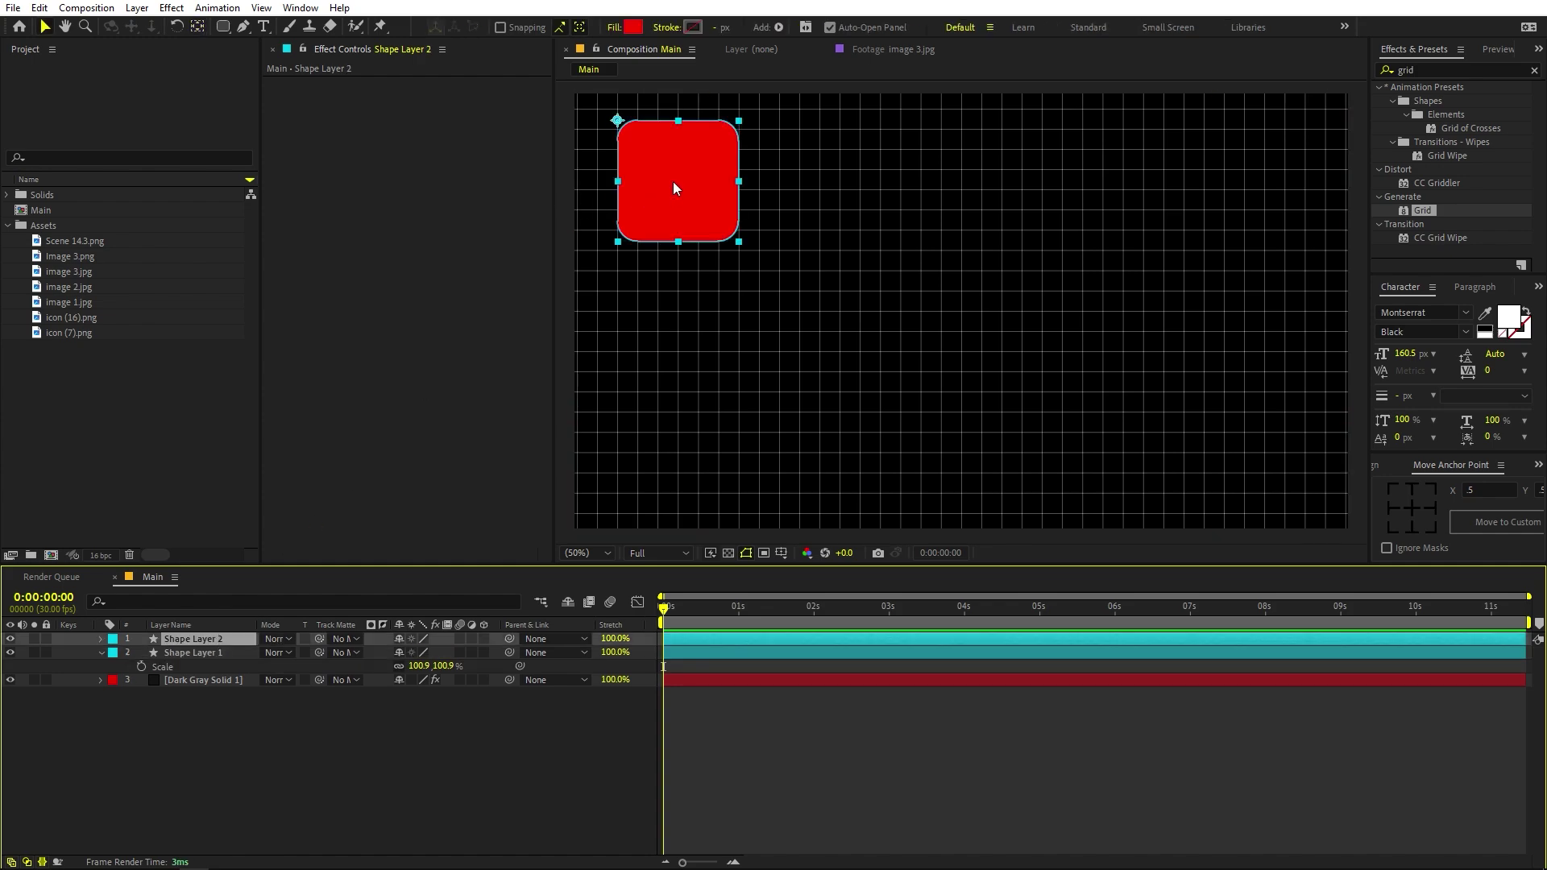
{"action": "left_click_drag", "start_coordinate": [674, 177], "coordinate": [675, 329]}
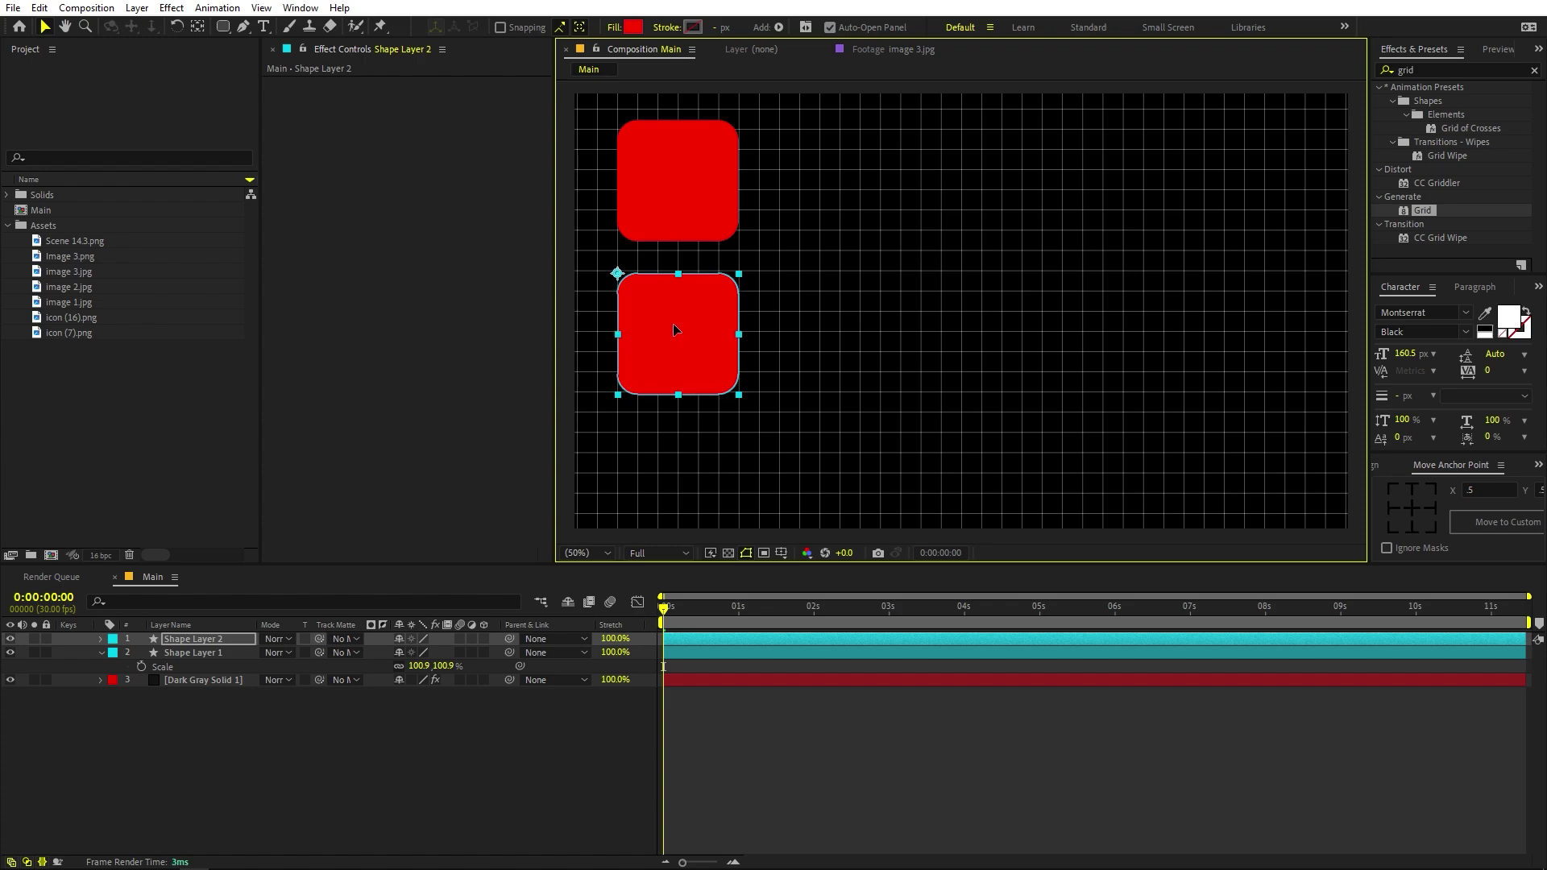
- Set the scale of both the upper and the lower red square to 107.1%
{"action": "left_click", "coordinate": [679, 210]}
{"action": "left_click_drag", "start_coordinate": [412, 665], "coordinate": [479, 678]}
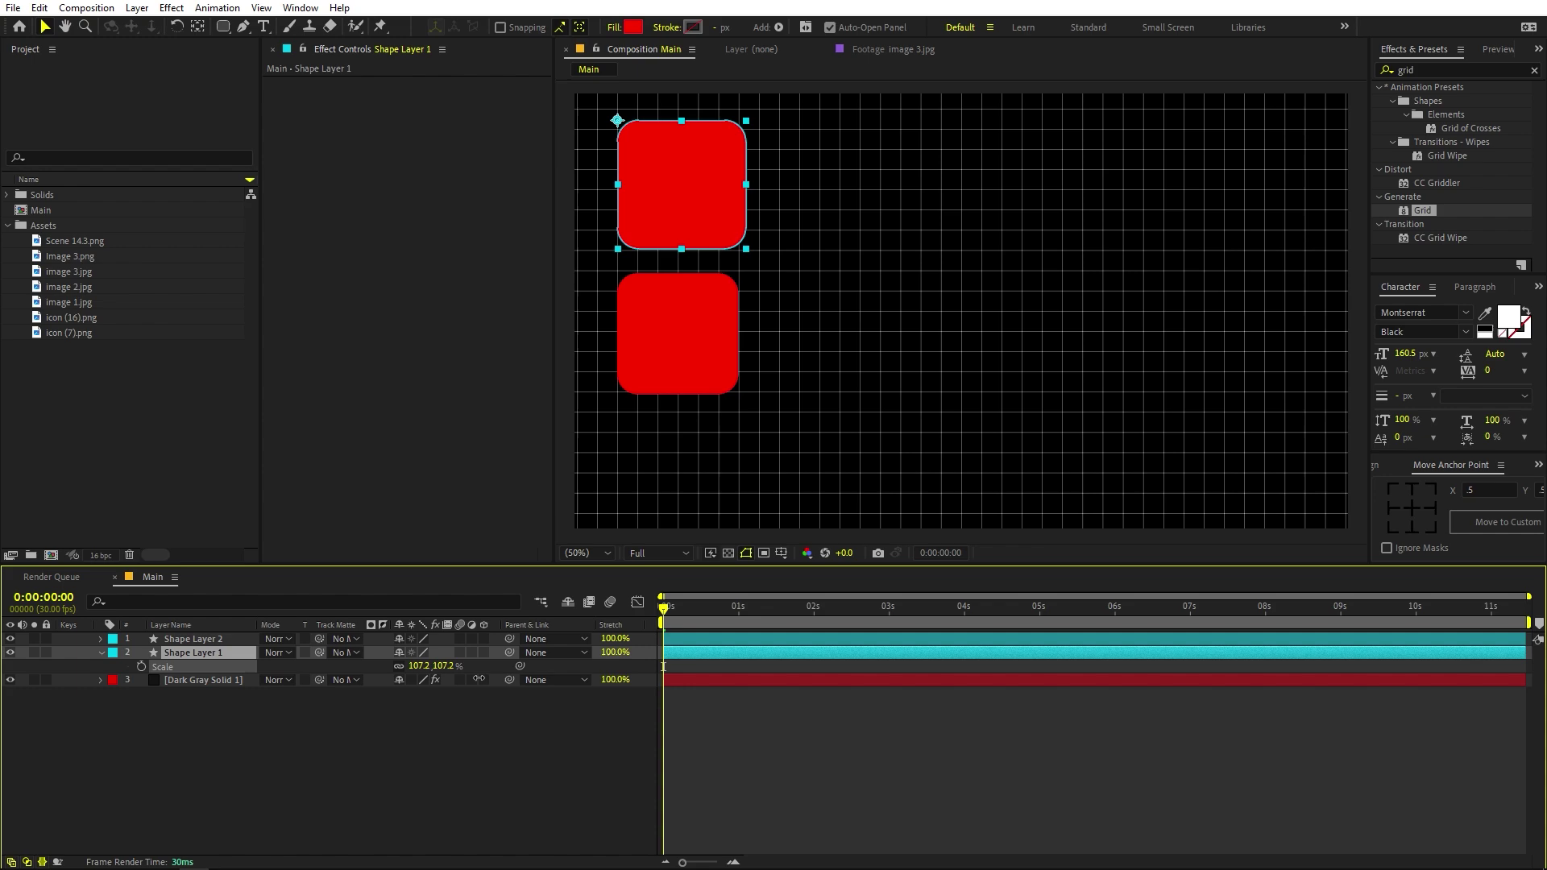
{"action": "left_click", "coordinate": [667, 332]}
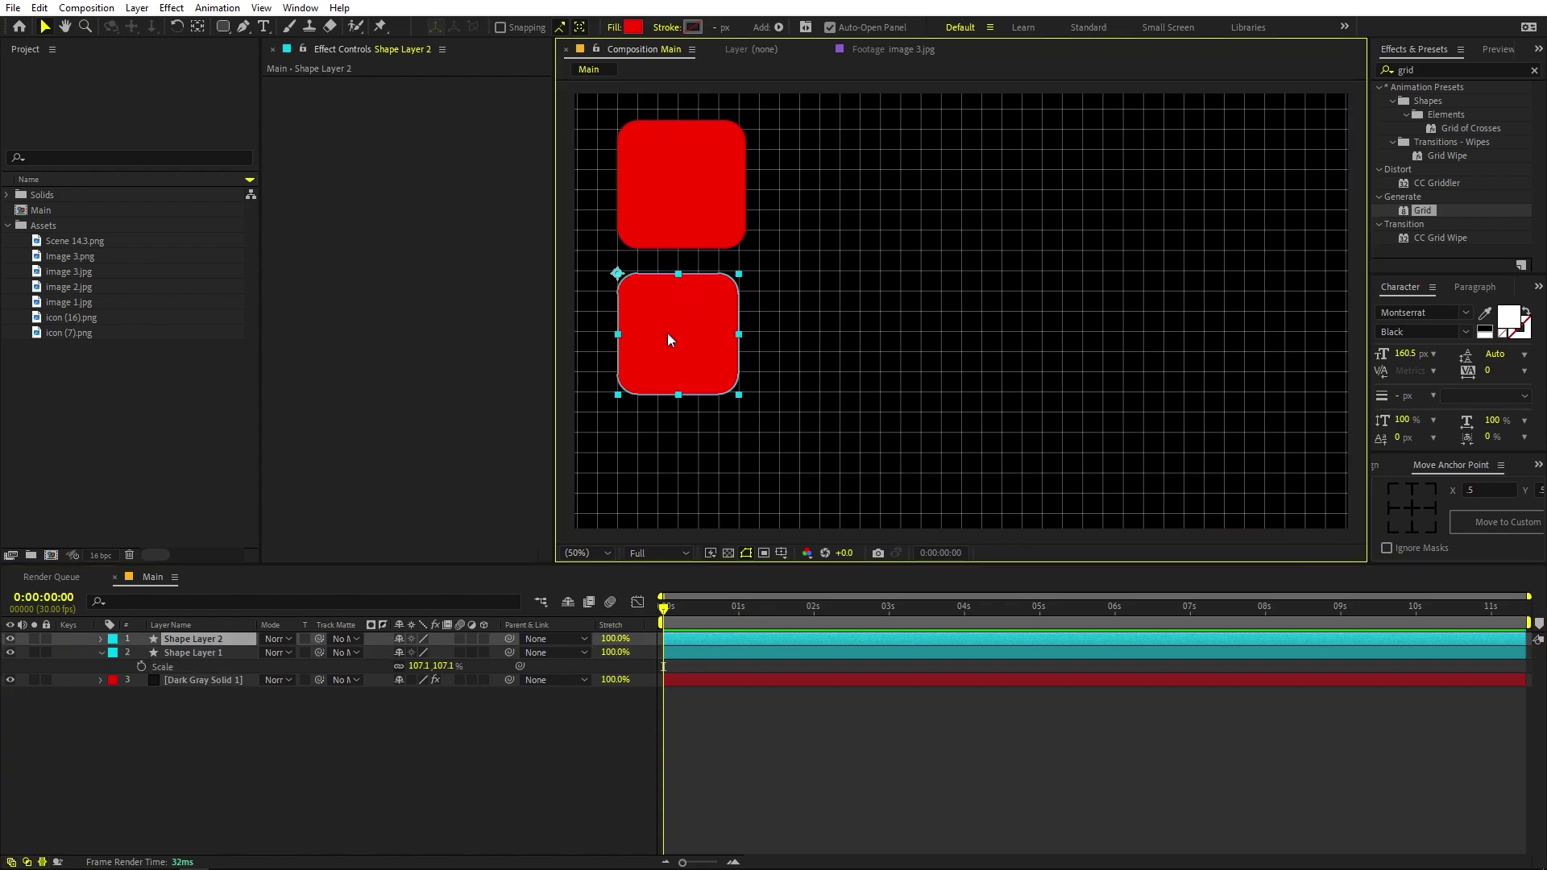
{"action": "key", "text": "s"}
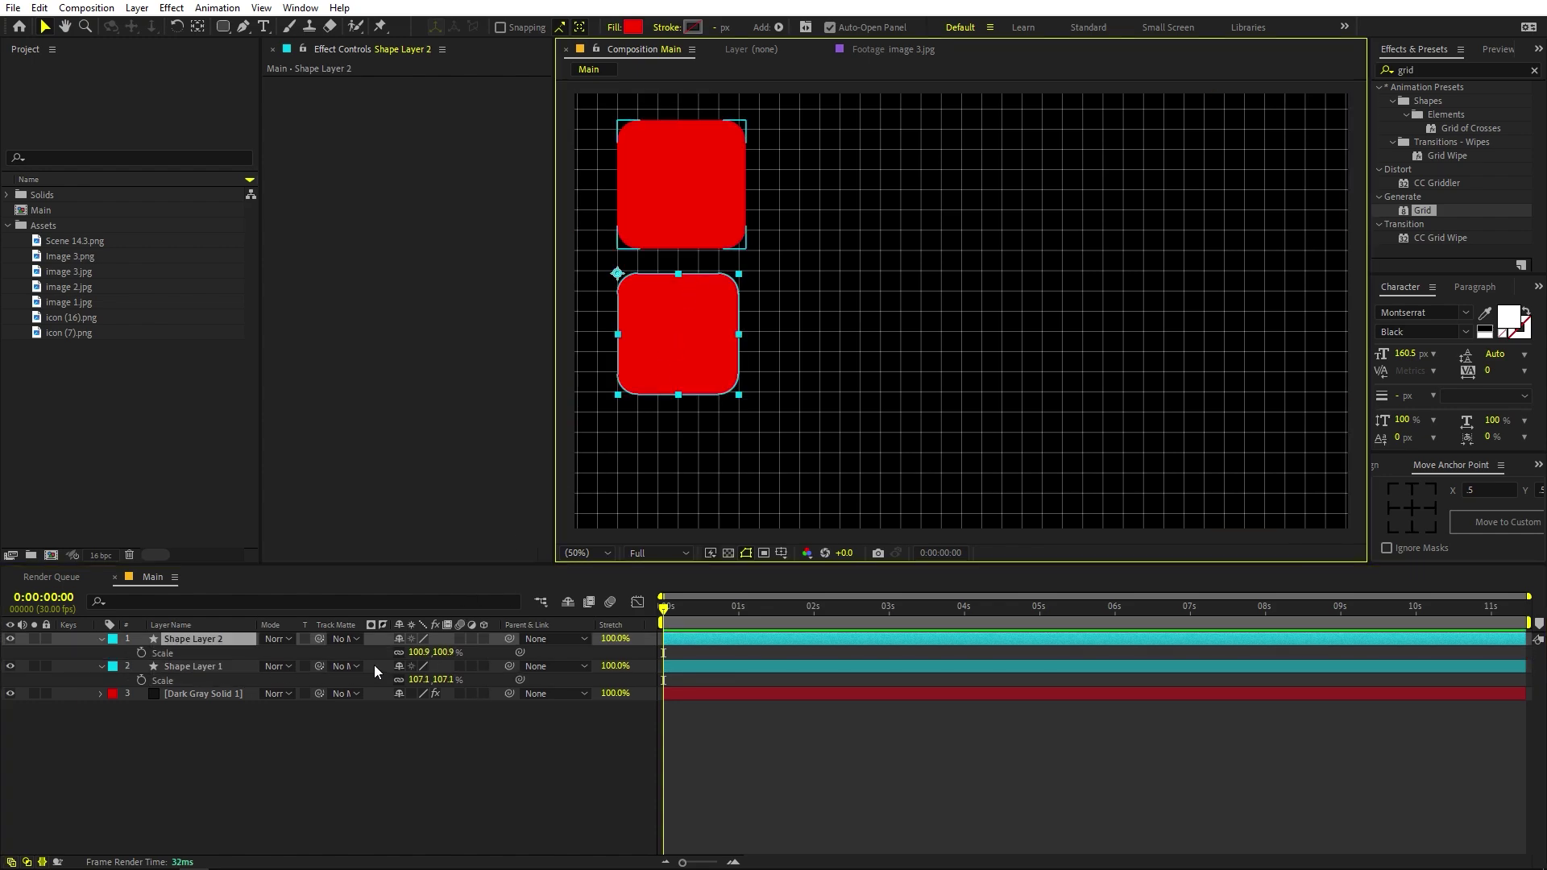
{"action": "left_click", "coordinate": [419, 652]}
{"action": "type", "text": "1"}
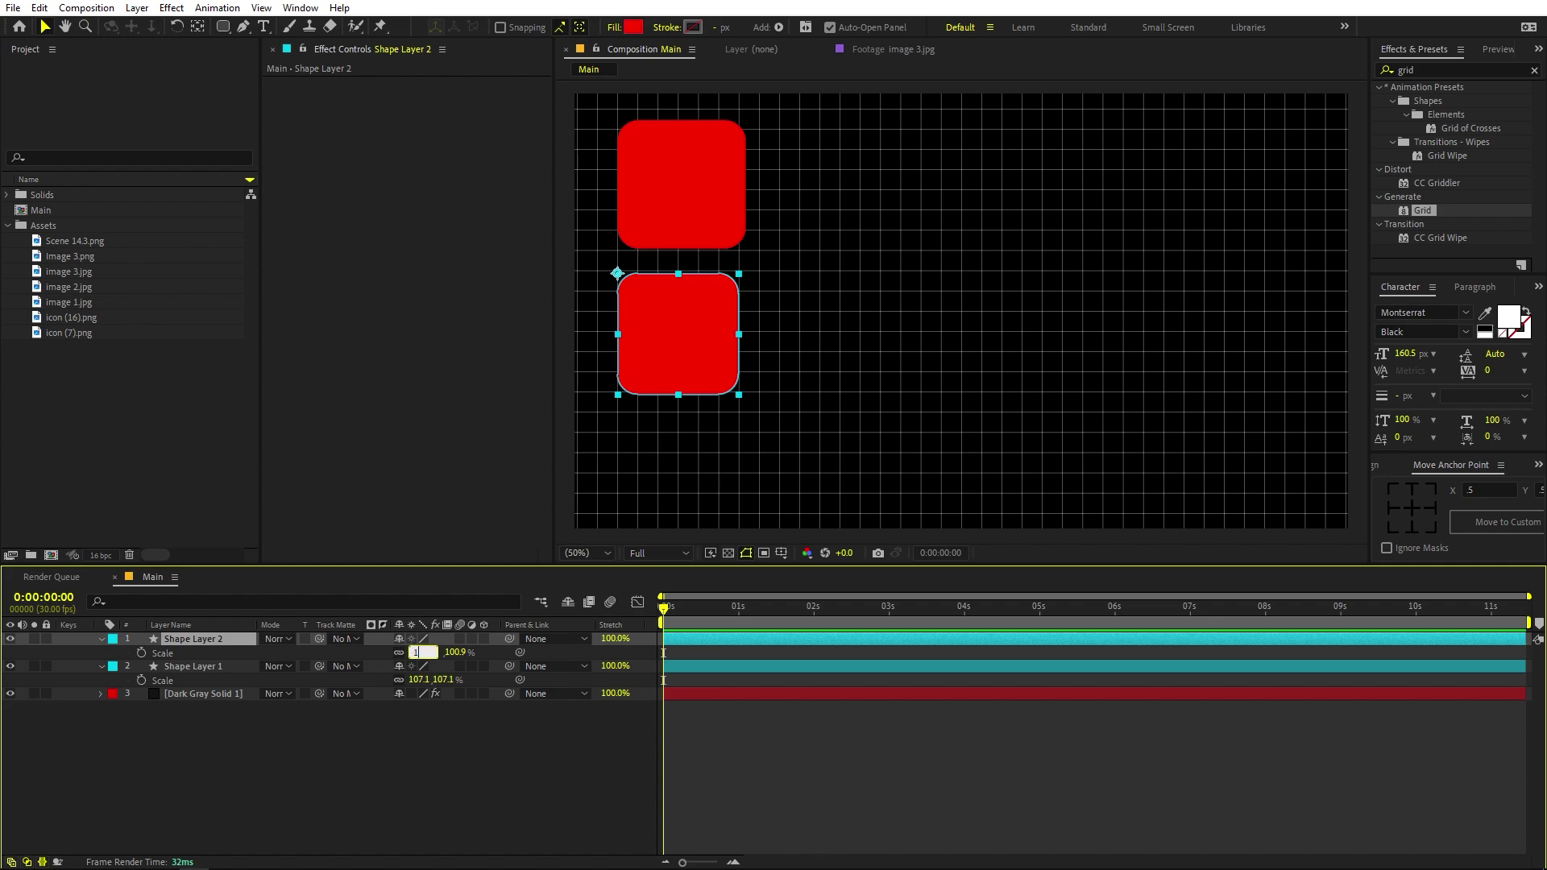
{"action": "key", "text": "Return"}
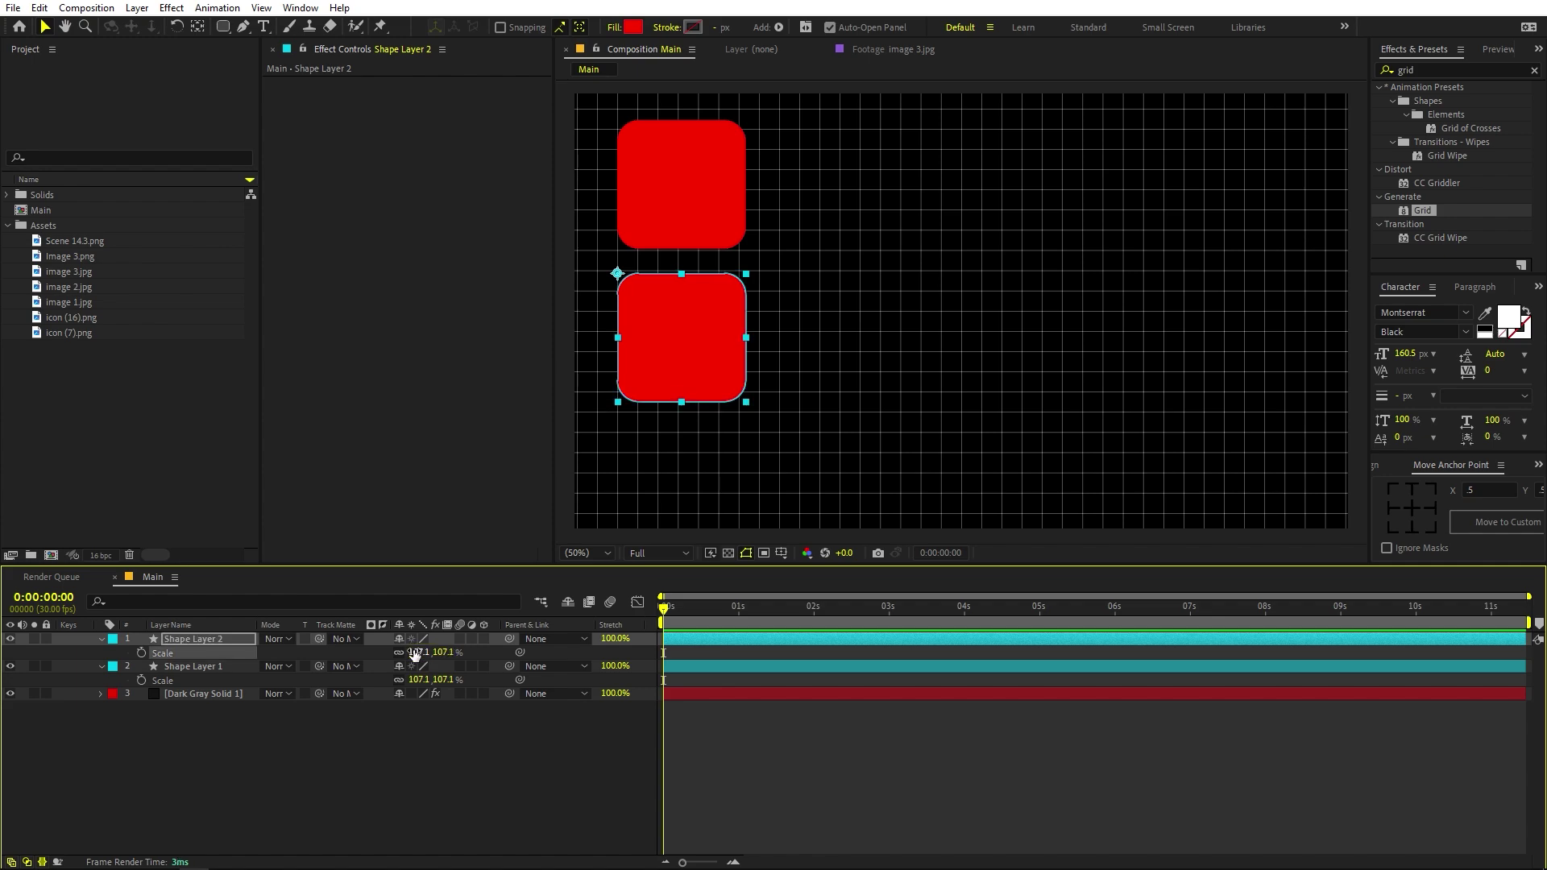
- Nudge the lower red square slightly upward to narrow the gap between the two squares
{"action": "scroll", "coordinate": [656, 369], "scroll_direction": "up", "scroll_amount": 2}
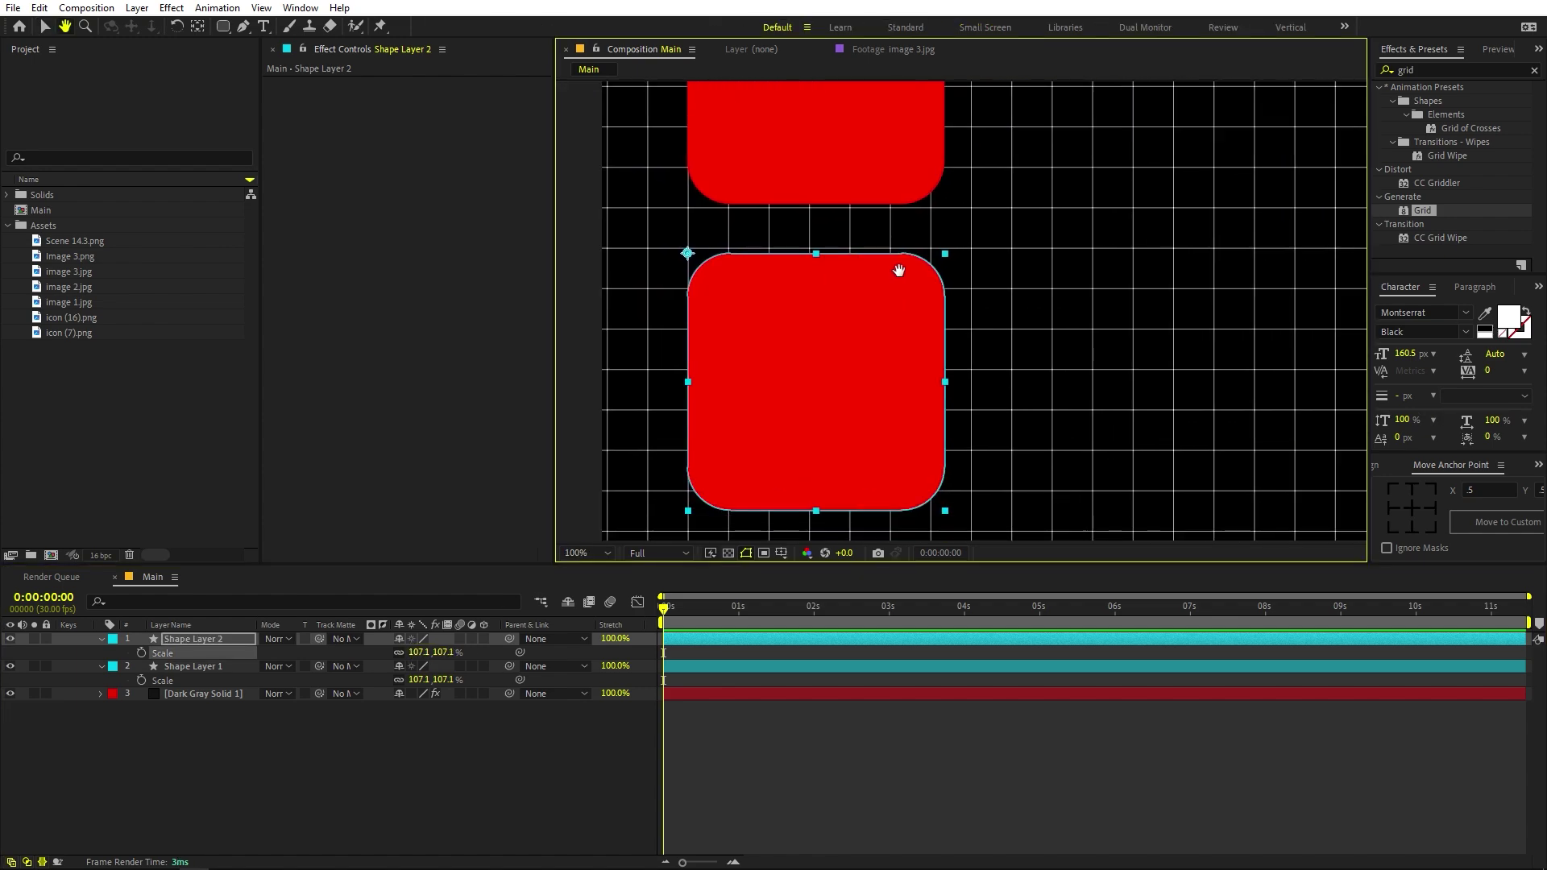
{"action": "left_click_drag", "start_coordinate": [777, 331], "coordinate": [779, 327]}
{"action": "scroll", "coordinate": [778, 330], "scroll_direction": "down", "scroll_amount": 4}
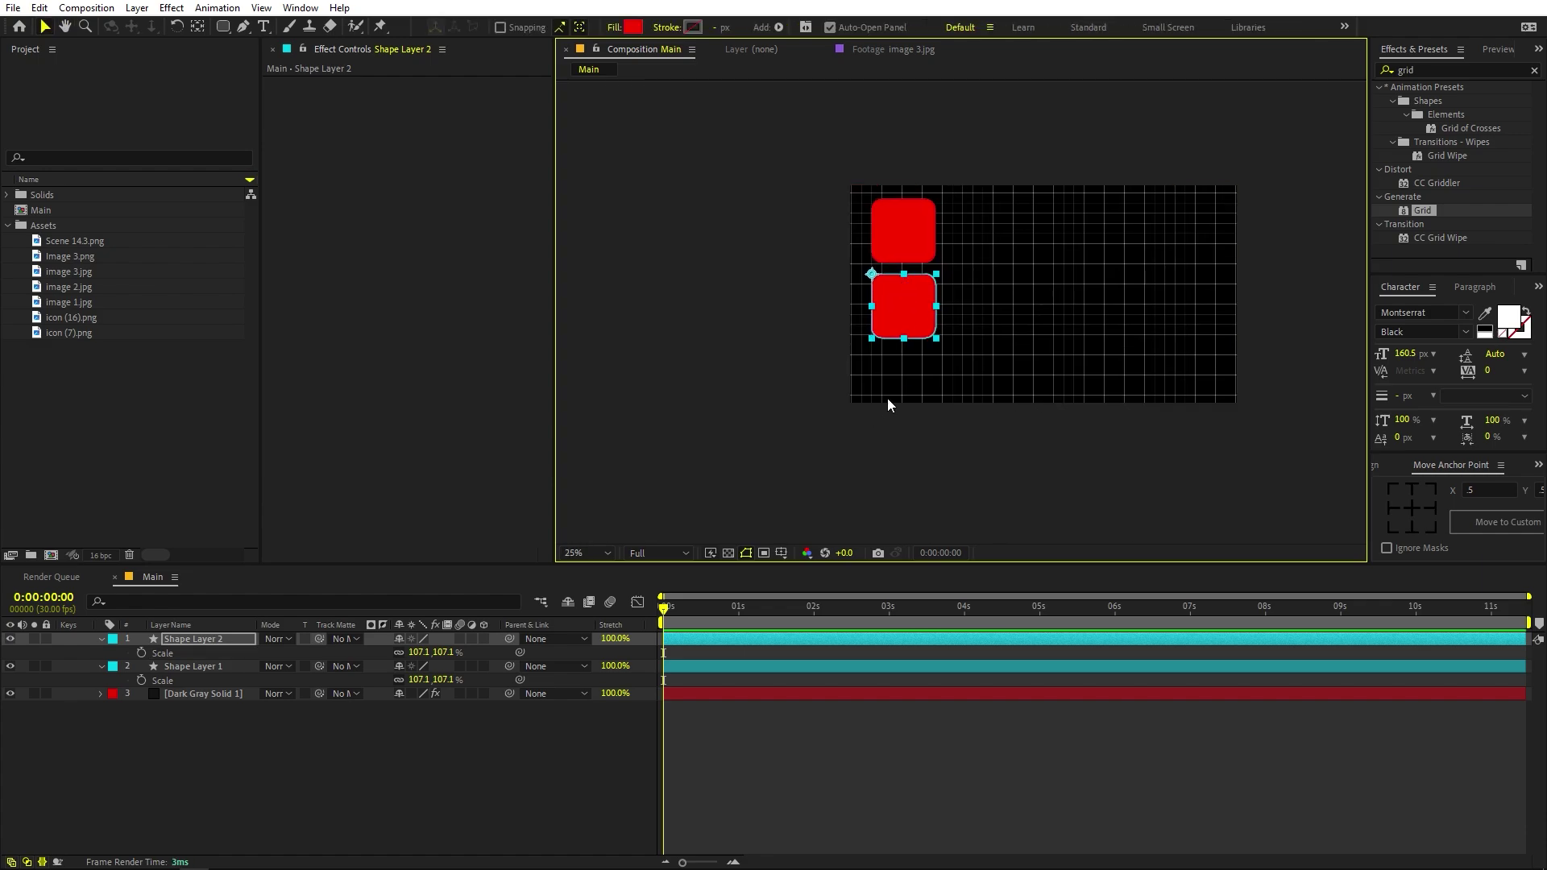
{"action": "scroll", "coordinate": [921, 332], "scroll_direction": "up", "scroll_amount": 2}
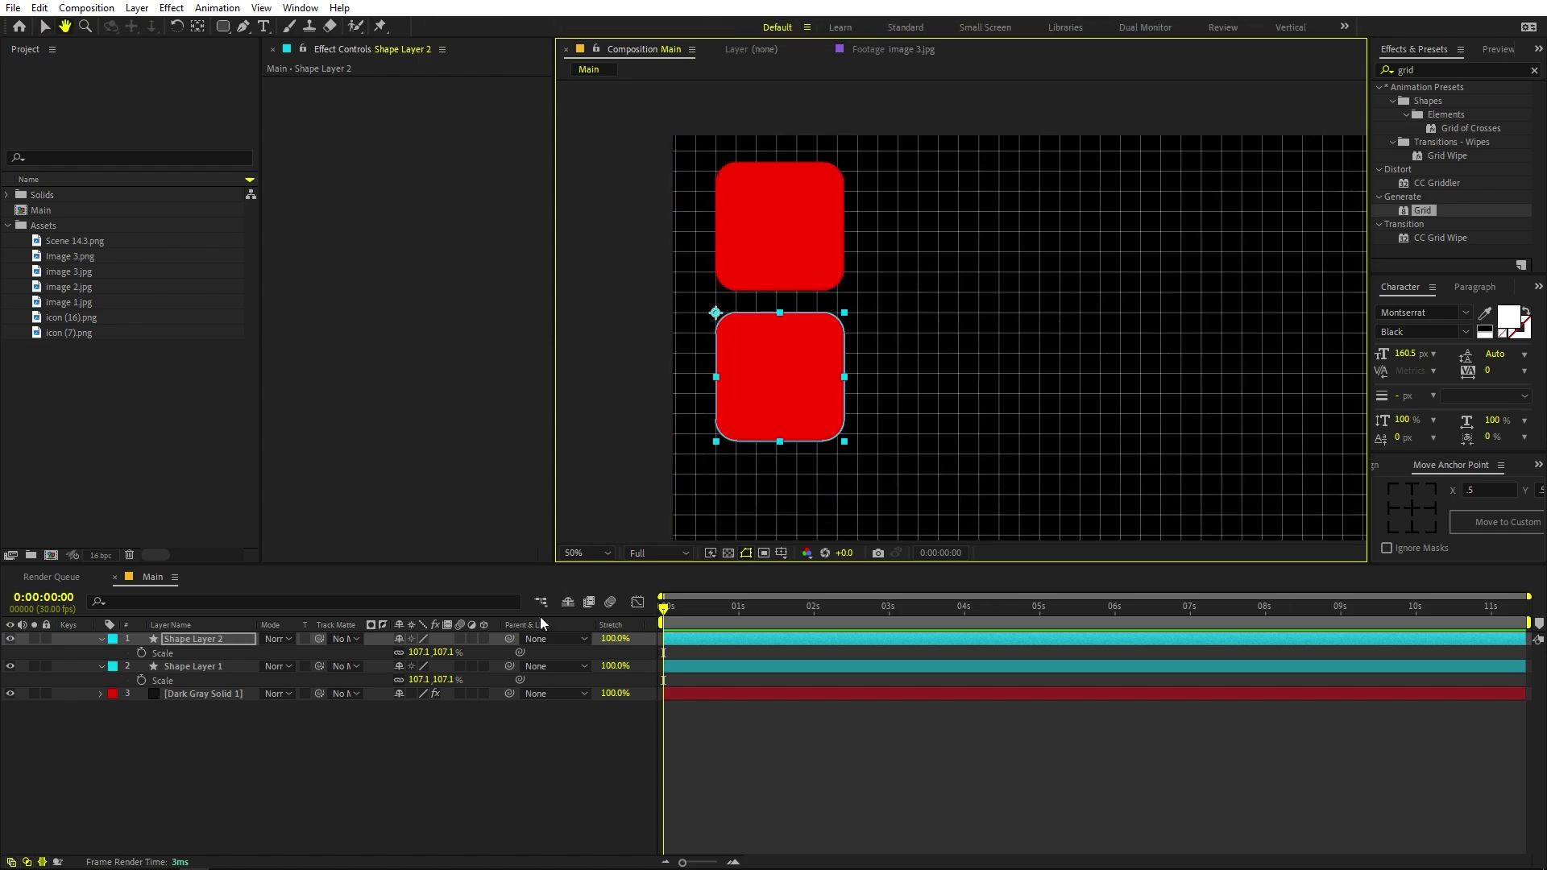
- Try to stretch the lower square vertically by unlinking its scale and setting the vertical scale to 170.1%
{"action": "left_click", "coordinate": [399, 652]}
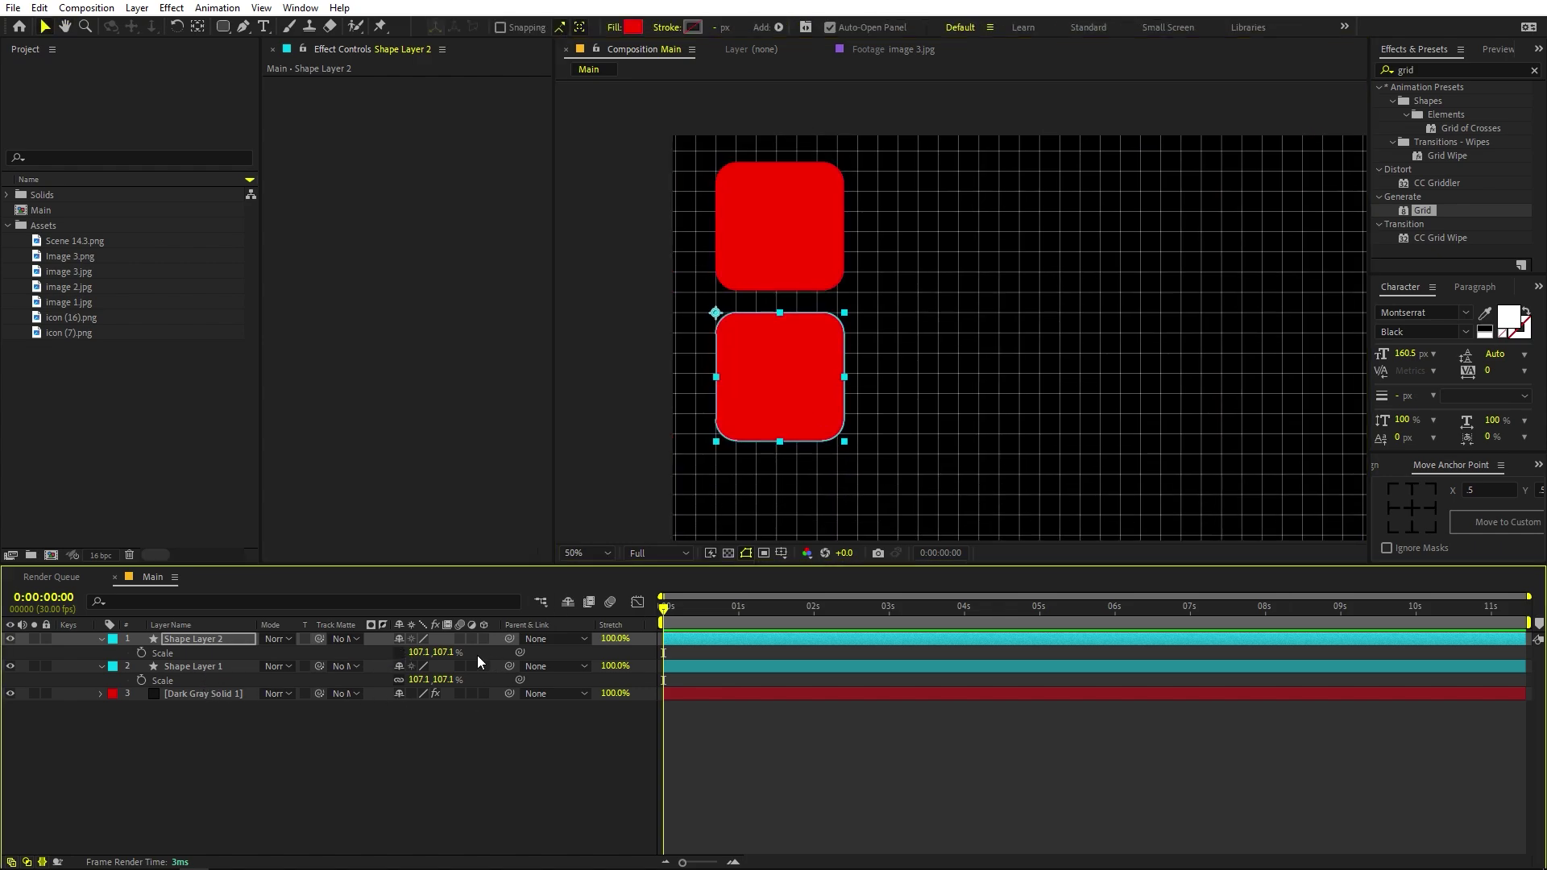
{"action": "left_click_drag", "start_coordinate": [450, 656], "coordinate": [509, 664]}
{"action": "key", "text": "h"}
{"action": "left_click_drag", "start_coordinate": [918, 403], "coordinate": [972, 185]}
{"action": "key", "text": "period"}
{"action": "key", "text": "v"}
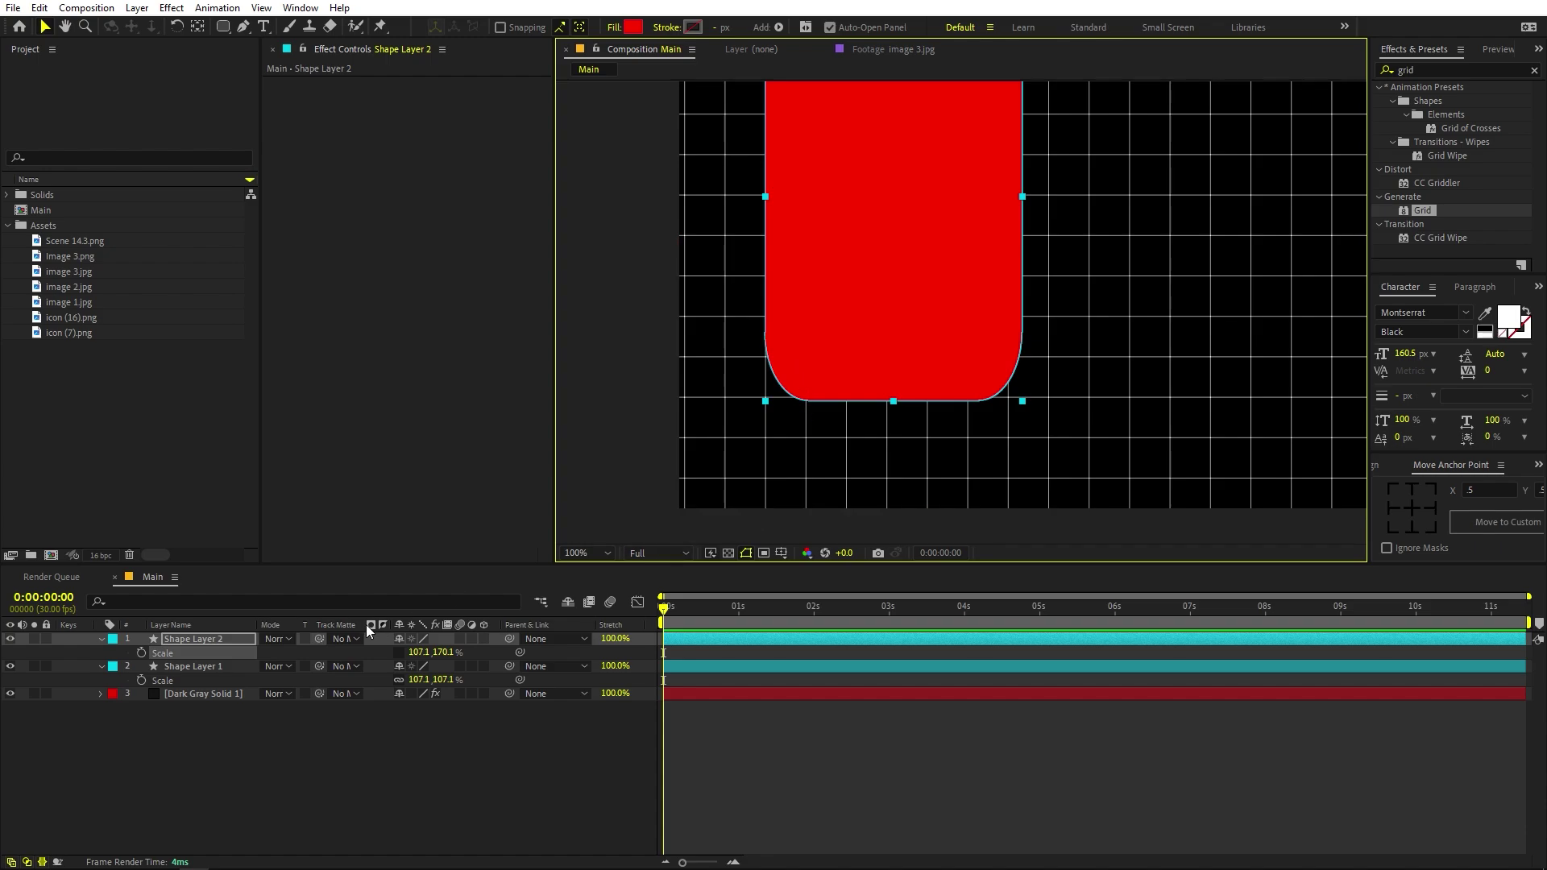
{"action": "key", "text": "ctrl+z"}
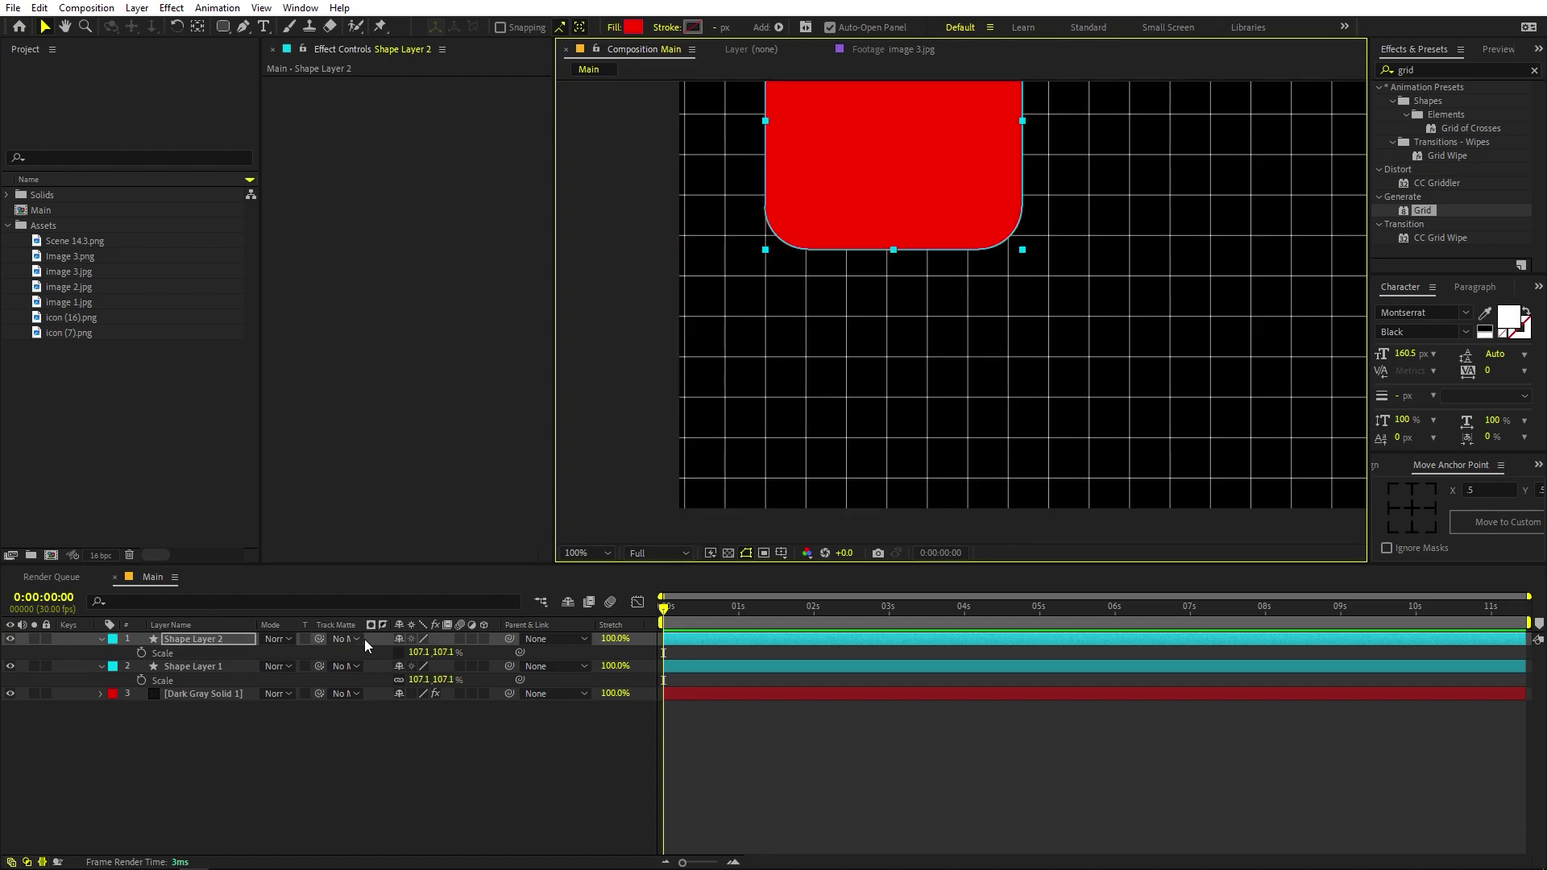
{"action": "left_click", "coordinate": [398, 652]}
- Filter the layer properties by "size", unlink the lower tile's rectangle path dimensions and set its height to 564
{"action": "left_click", "coordinate": [224, 602]}
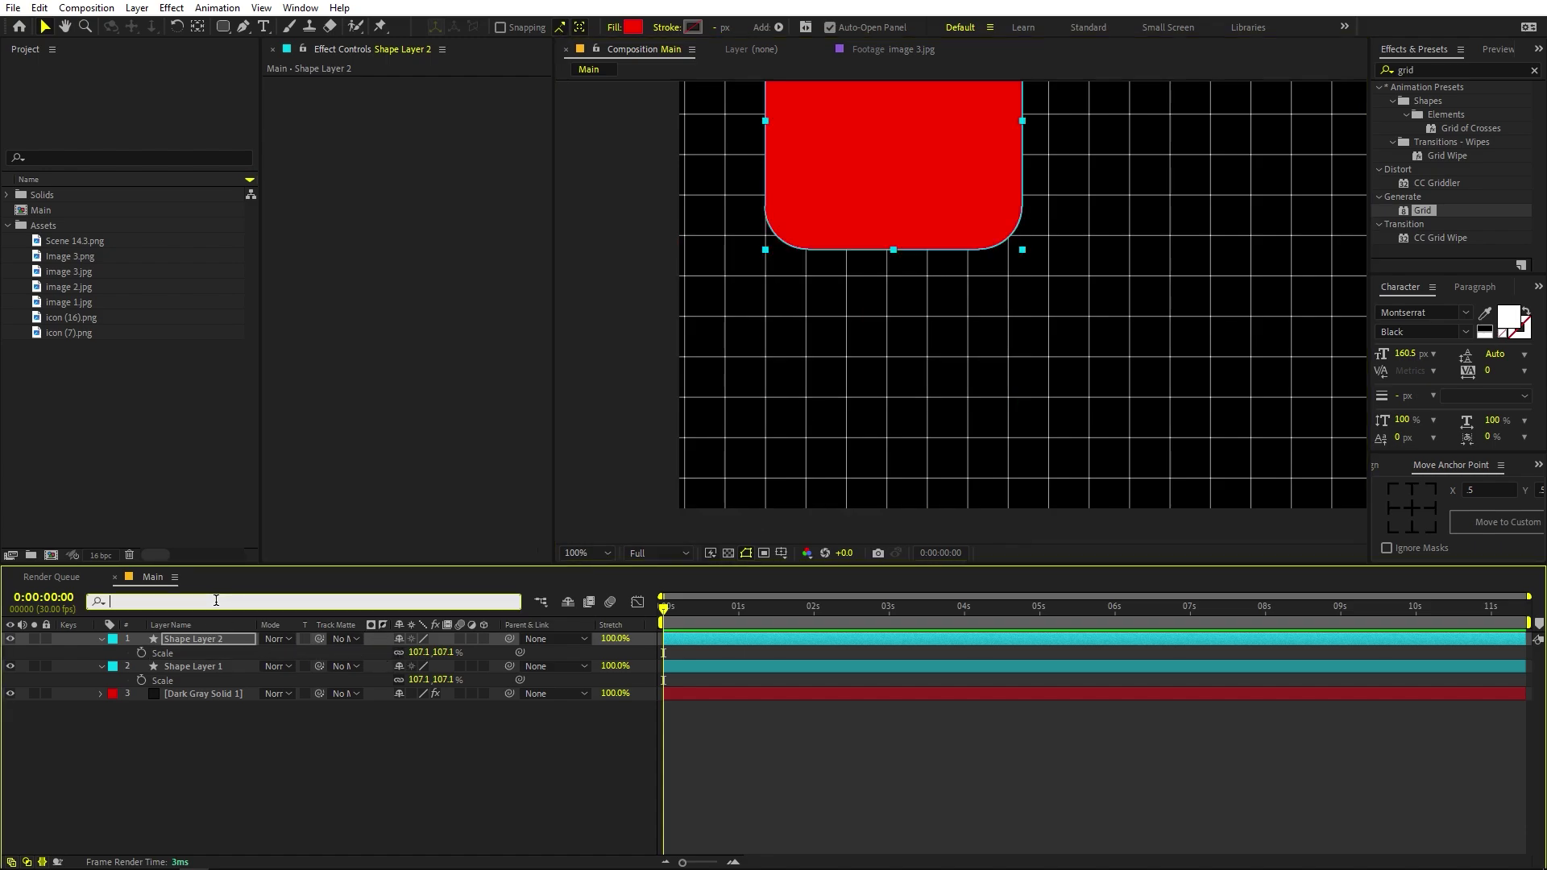
{"action": "type", "text": "size"}
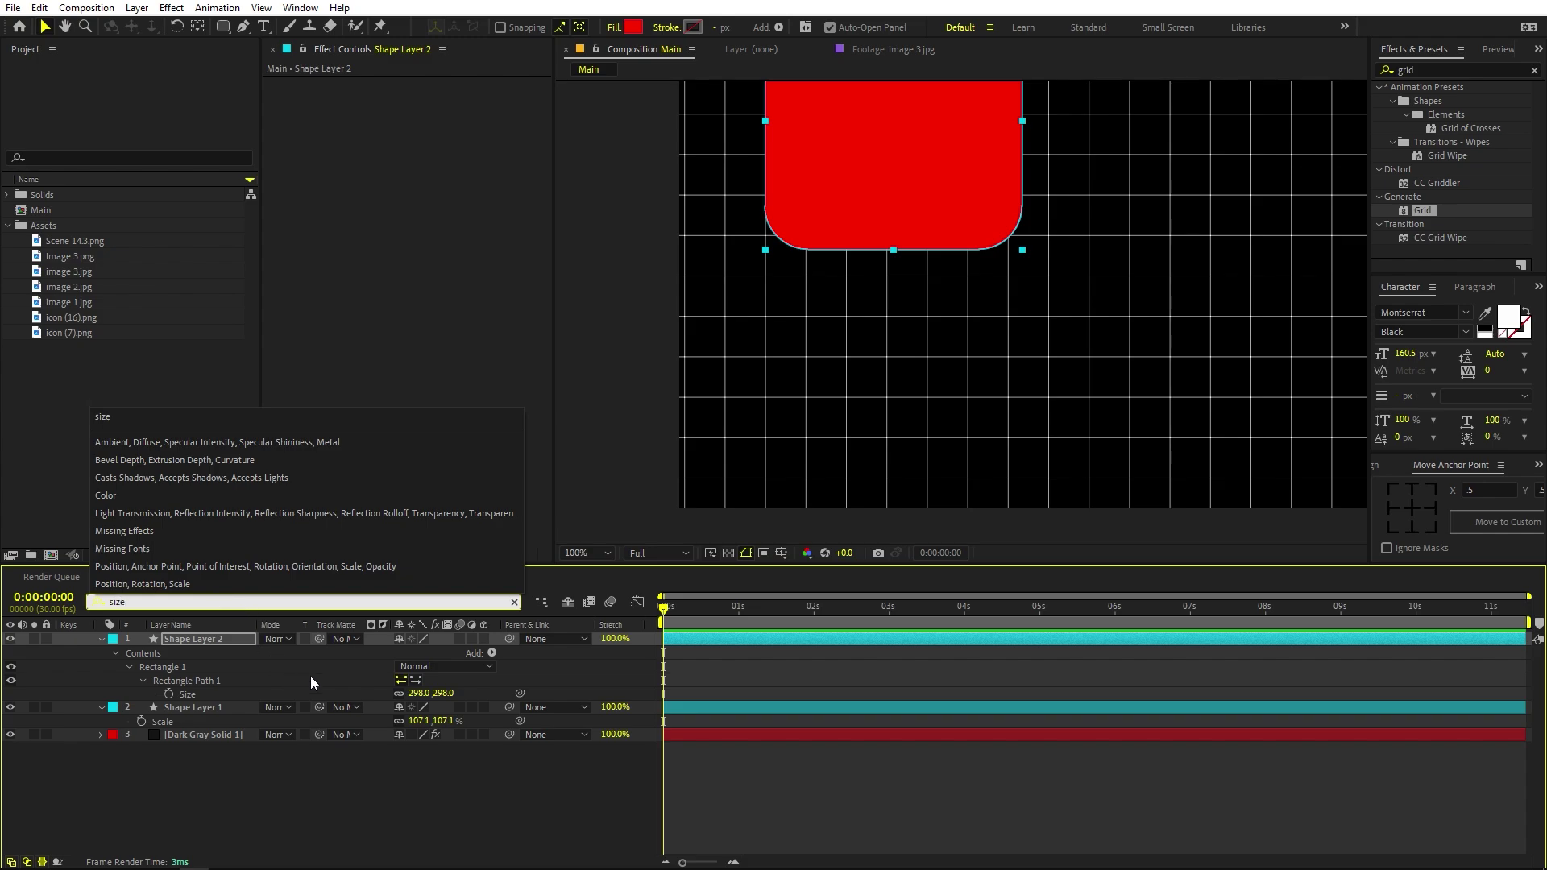
{"action": "left_click", "coordinate": [401, 693]}
{"action": "left_click_drag", "start_coordinate": [442, 693], "coordinate": [669, 716]}
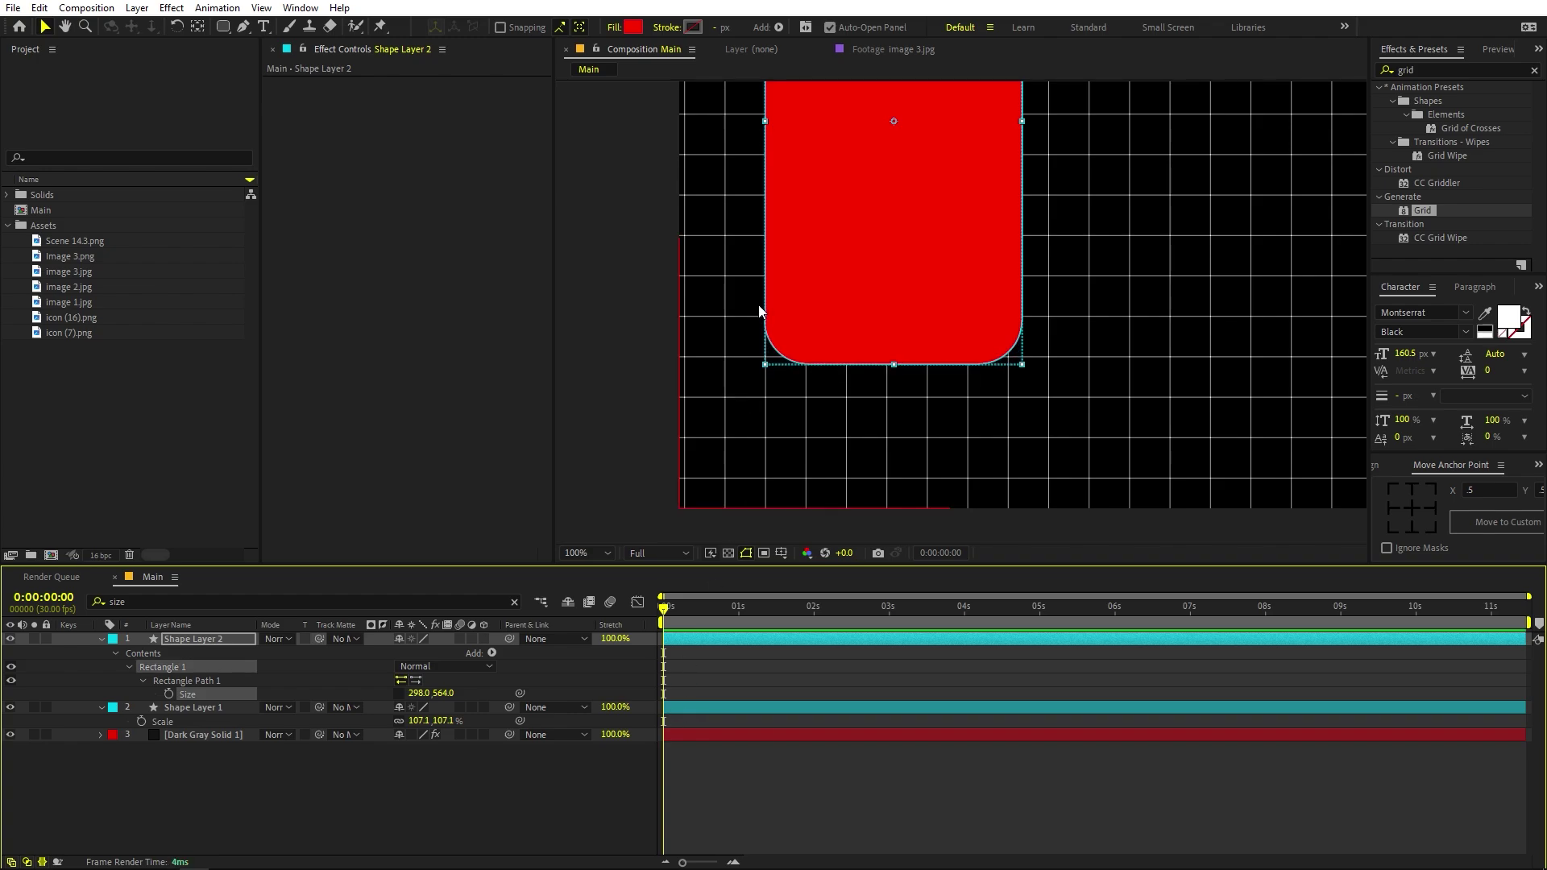
{"action": "scroll", "coordinate": [910, 322], "scroll_direction": "down", "scroll_amount": 2}
{"action": "key", "text": "h"}
{"action": "left_click_drag", "start_coordinate": [911, 322], "coordinate": [930, 349]}
{"action": "scroll", "coordinate": [930, 350], "scroll_direction": "down", "scroll_amount": 2}
{"action": "scroll", "coordinate": [904, 307], "scroll_direction": "up", "scroll_amount": 2}
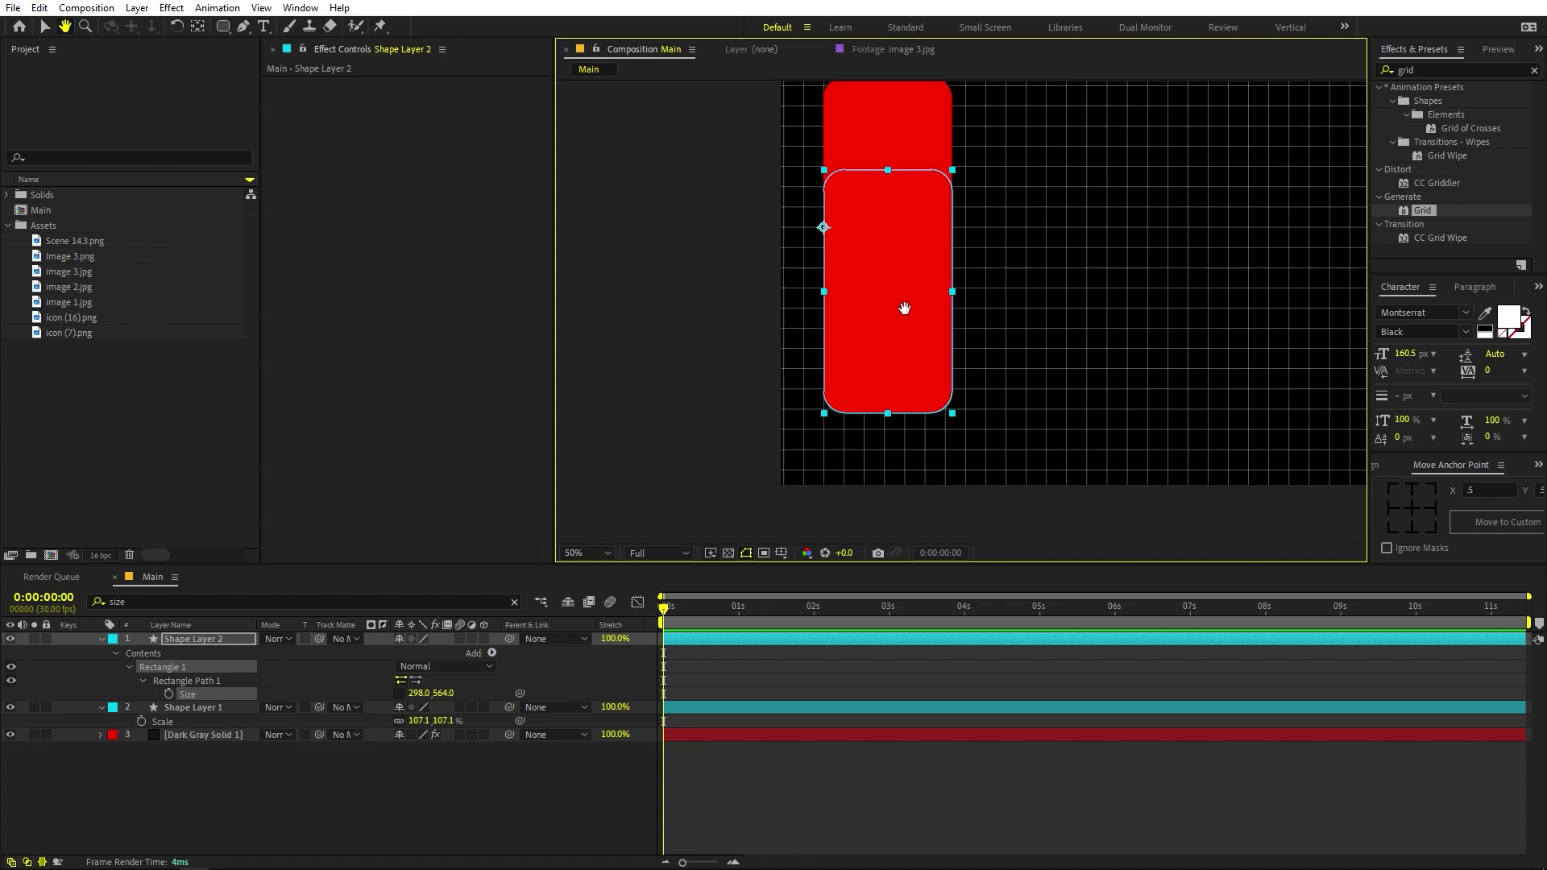
{"action": "key", "text": "v"}
- Set the lower tile's rectangle path height to 456 and move the tile down, clear of the upper square
{"action": "left_click_drag", "start_coordinate": [419, 694], "coordinate": [204, 720]}
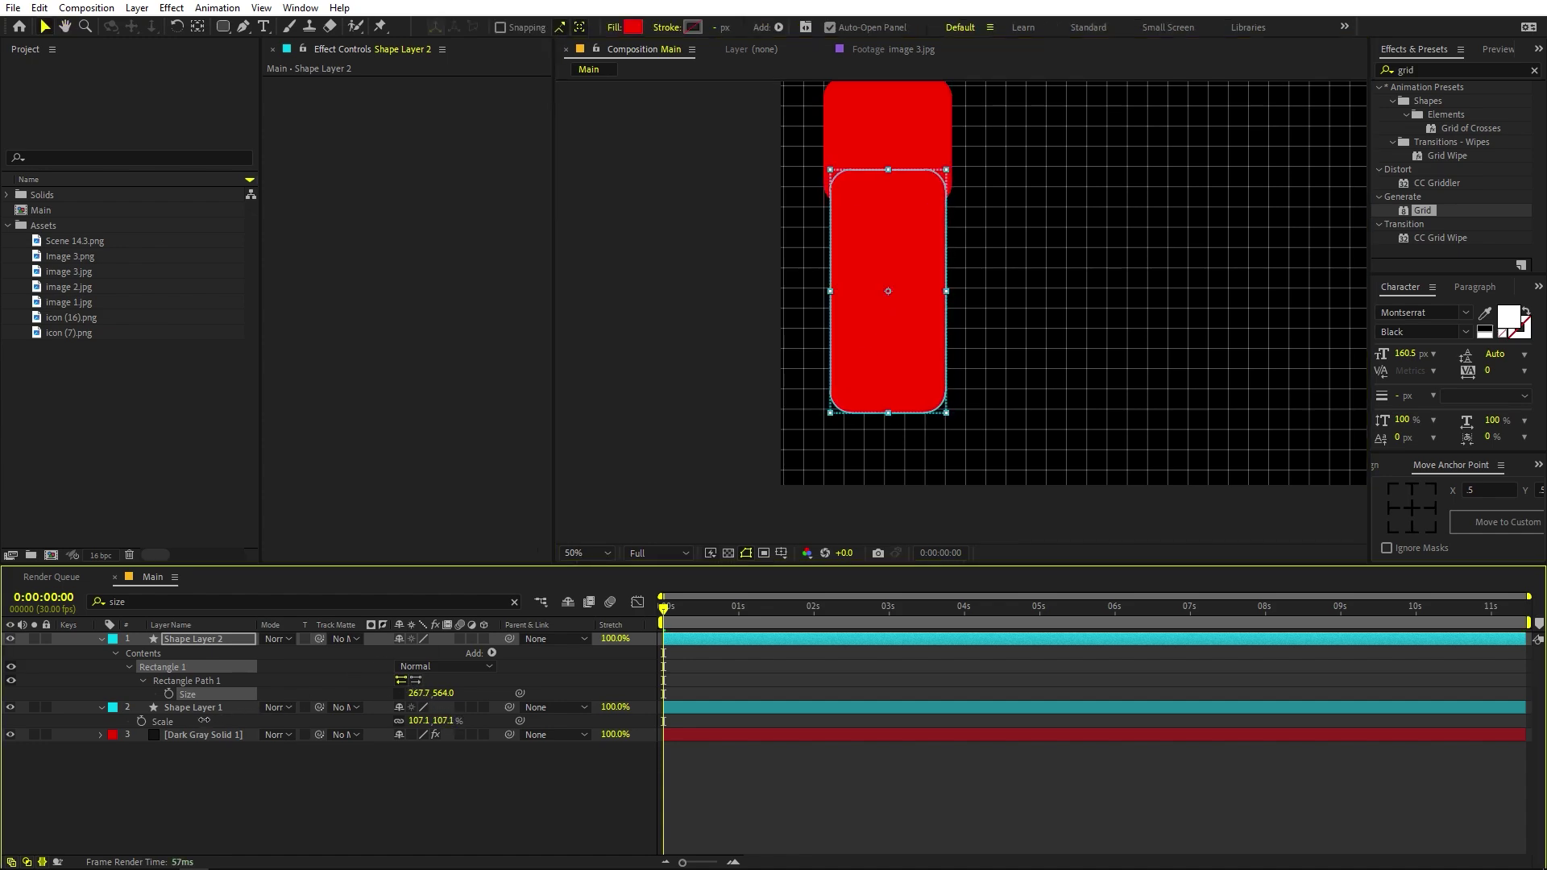
{"action": "key", "text": "ctrl+z"}
{"action": "left_click_drag", "start_coordinate": [444, 693], "coordinate": [407, 695]}
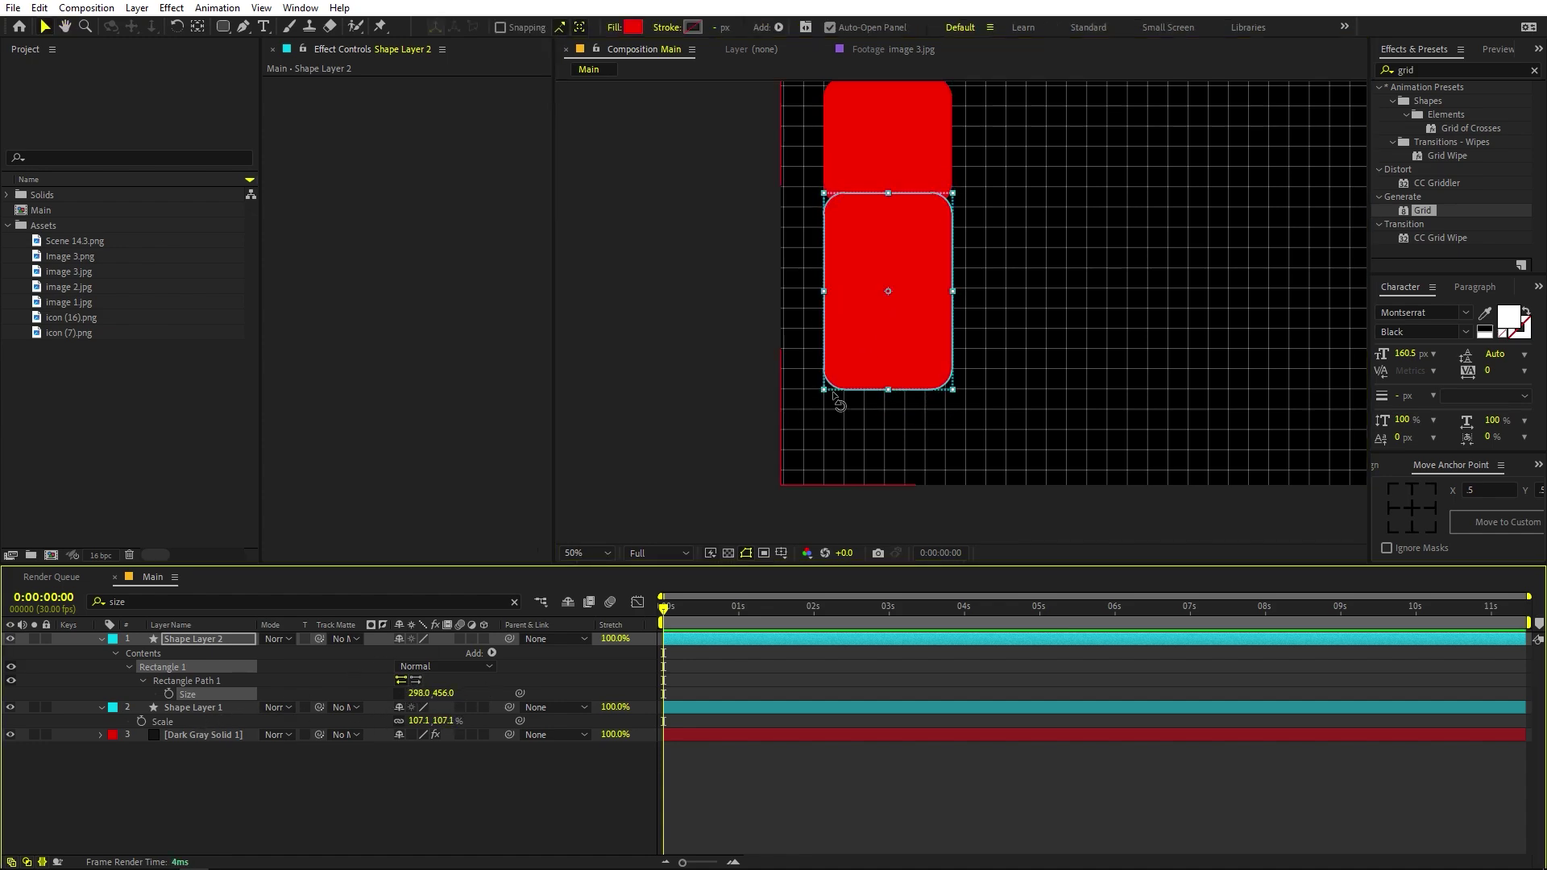
{"action": "left_click_drag", "start_coordinate": [872, 347], "coordinate": [864, 409]}
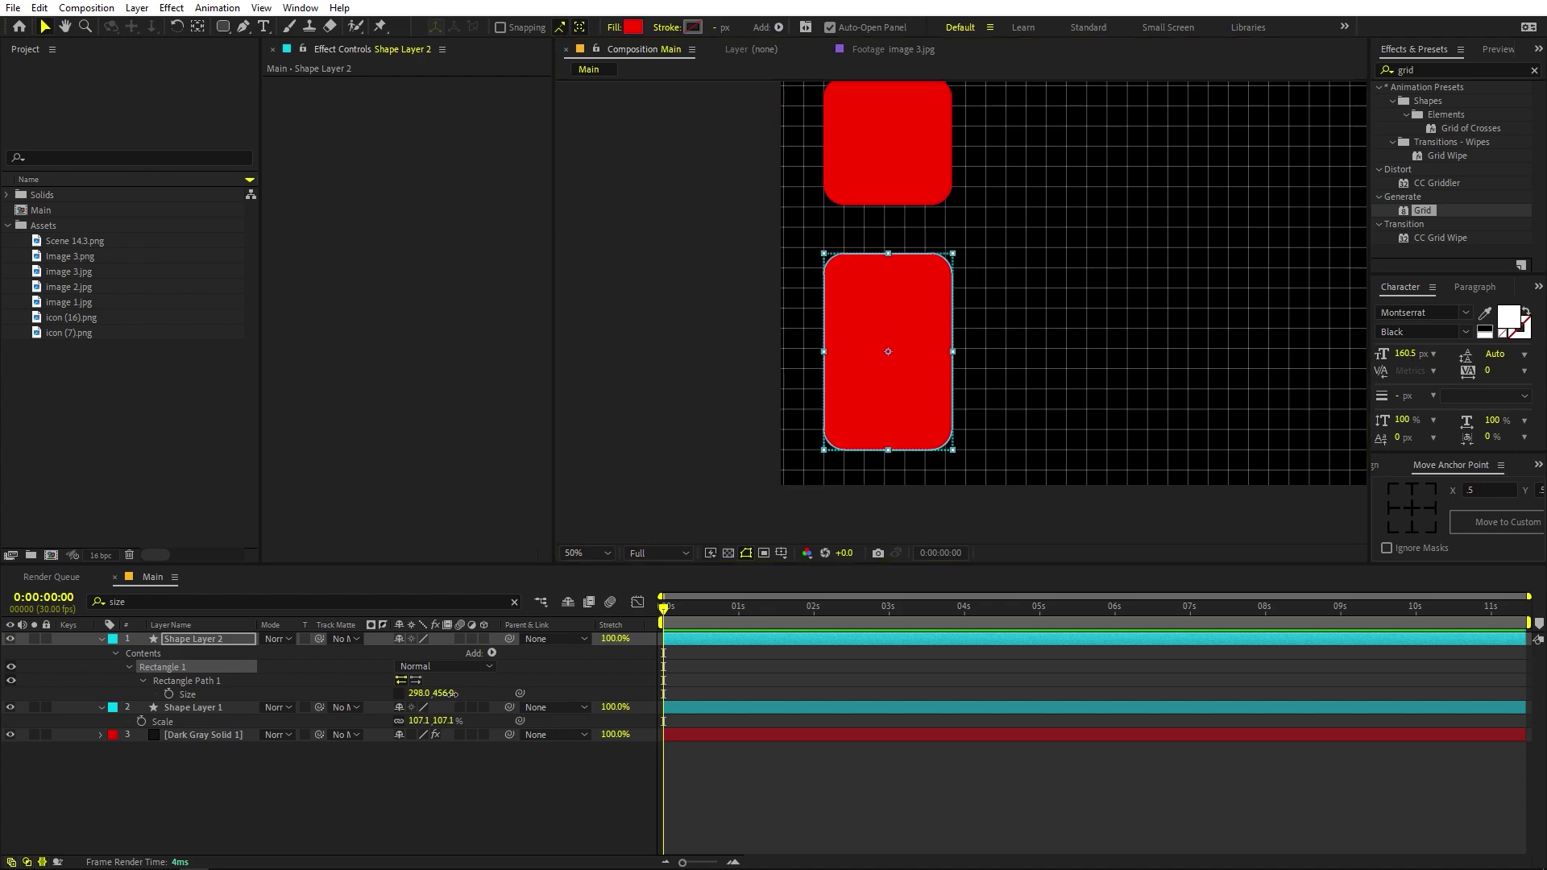
- Increase the lower tile's rectangle path height to 494.9 and nudge the tile upward toward the upper square
{"action": "left_click_drag", "start_coordinate": [441, 693], "coordinate": [760, 697]}
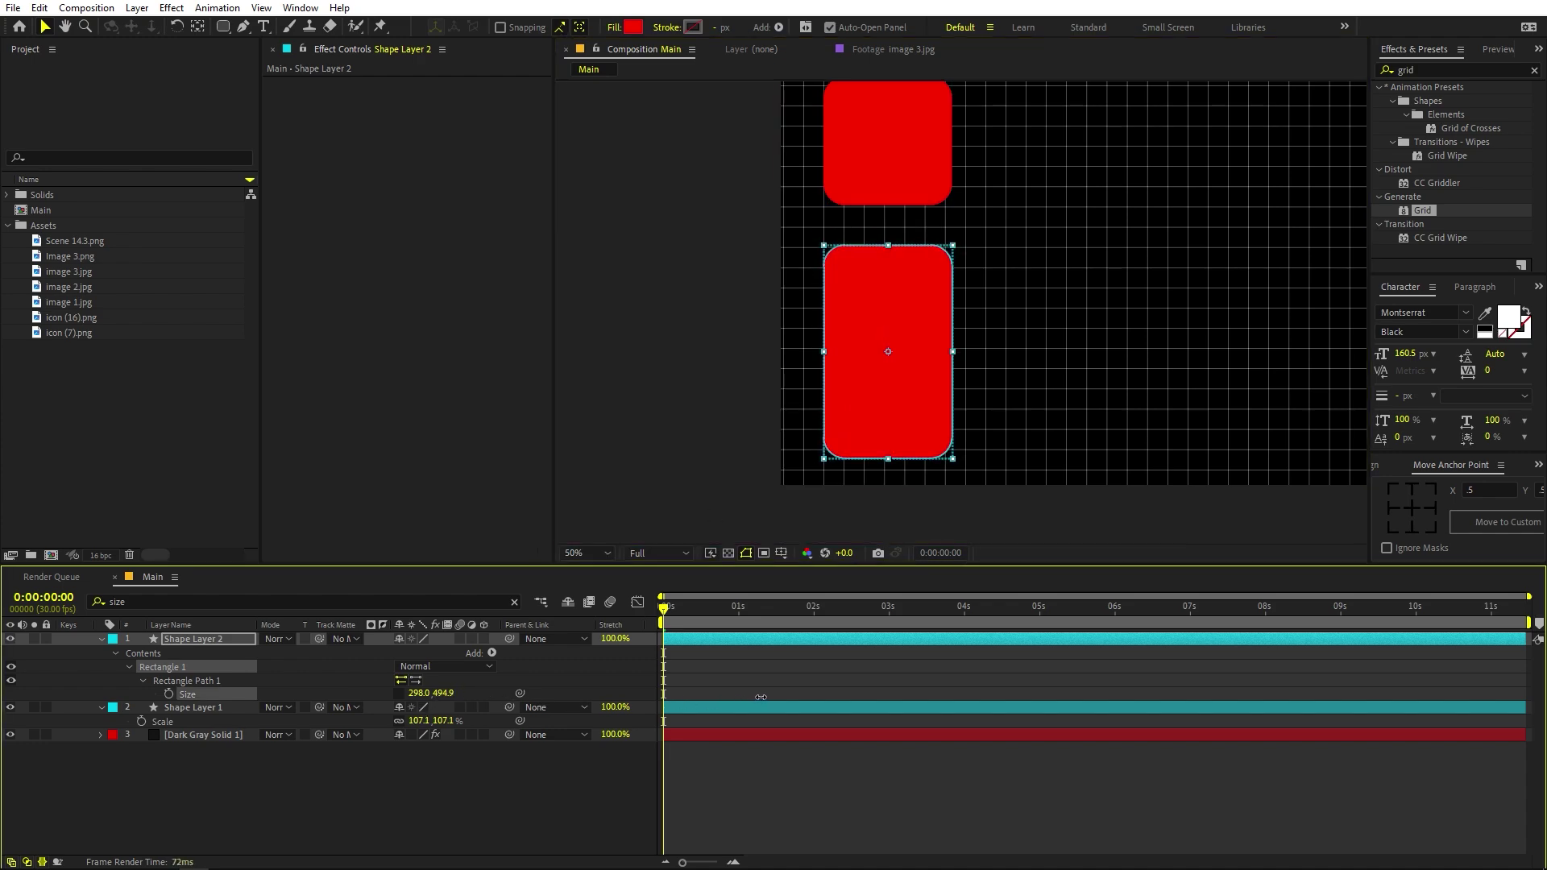
{"action": "key", "text": "Up"}
{"action": "key", "text": "Up"}
{"action": "key", "text": "Up"}
{"action": "key", "text": "Up"}
{"action": "key", "text": "Up"}
{"action": "key", "text": "Up"}
{"action": "key", "text": "Up"}
{"action": "key", "text": "Up"}
{"action": "key", "text": "Up"}
{"action": "key", "text": "Up"}
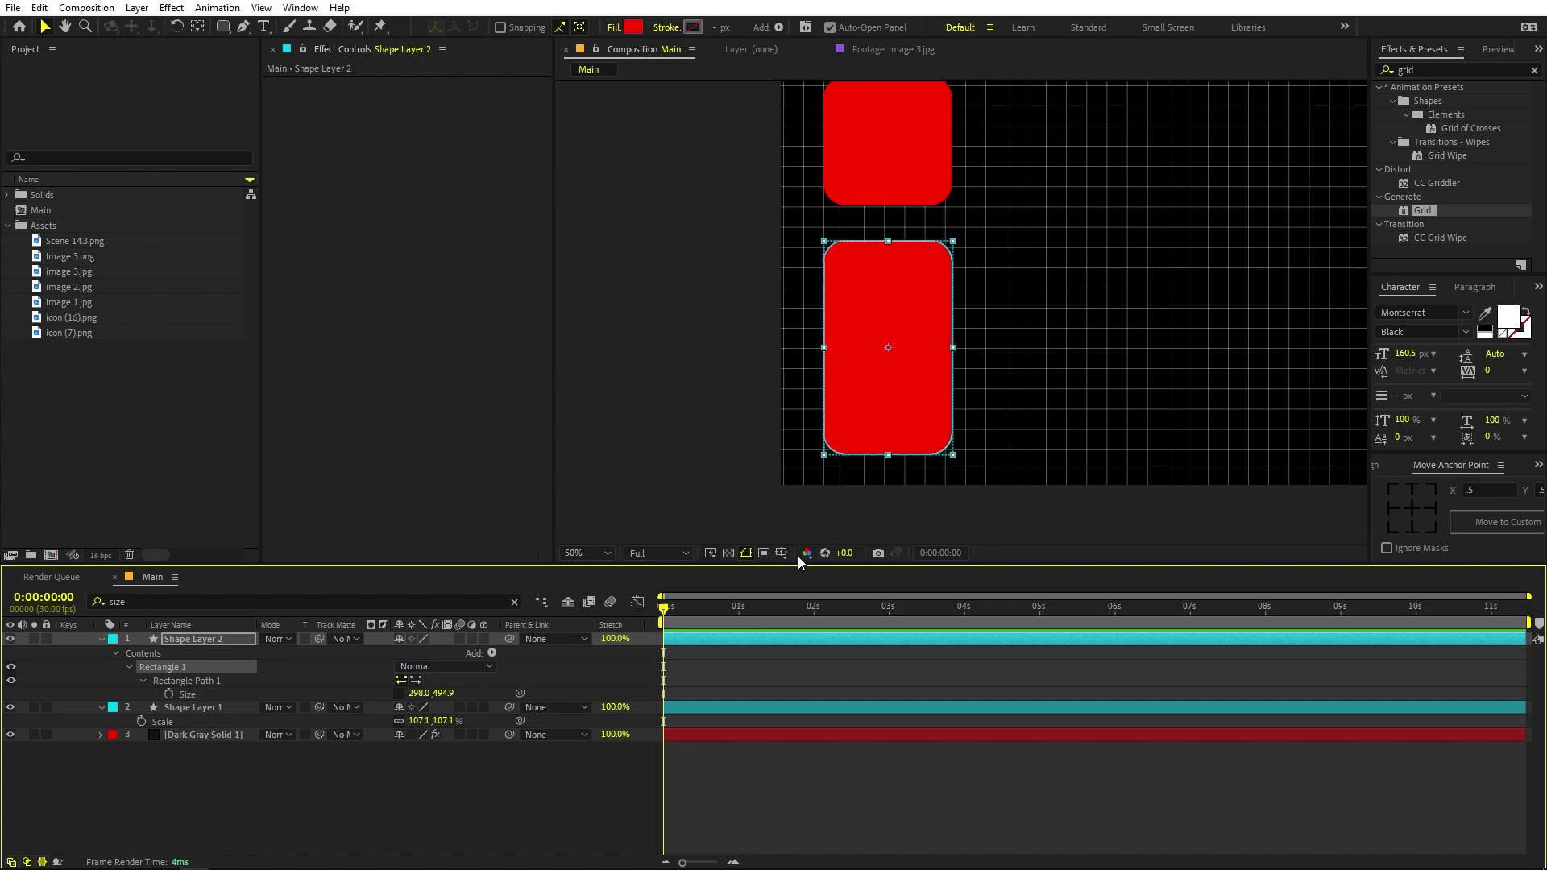
- Set the lower tile's rectangle path height to 540.1 and deselect the tile
{"action": "left_click", "coordinate": [485, 690]}
{"action": "left_click_drag", "start_coordinate": [447, 693], "coordinate": [484, 693]}
{"action": "left_click", "coordinate": [778, 451]}
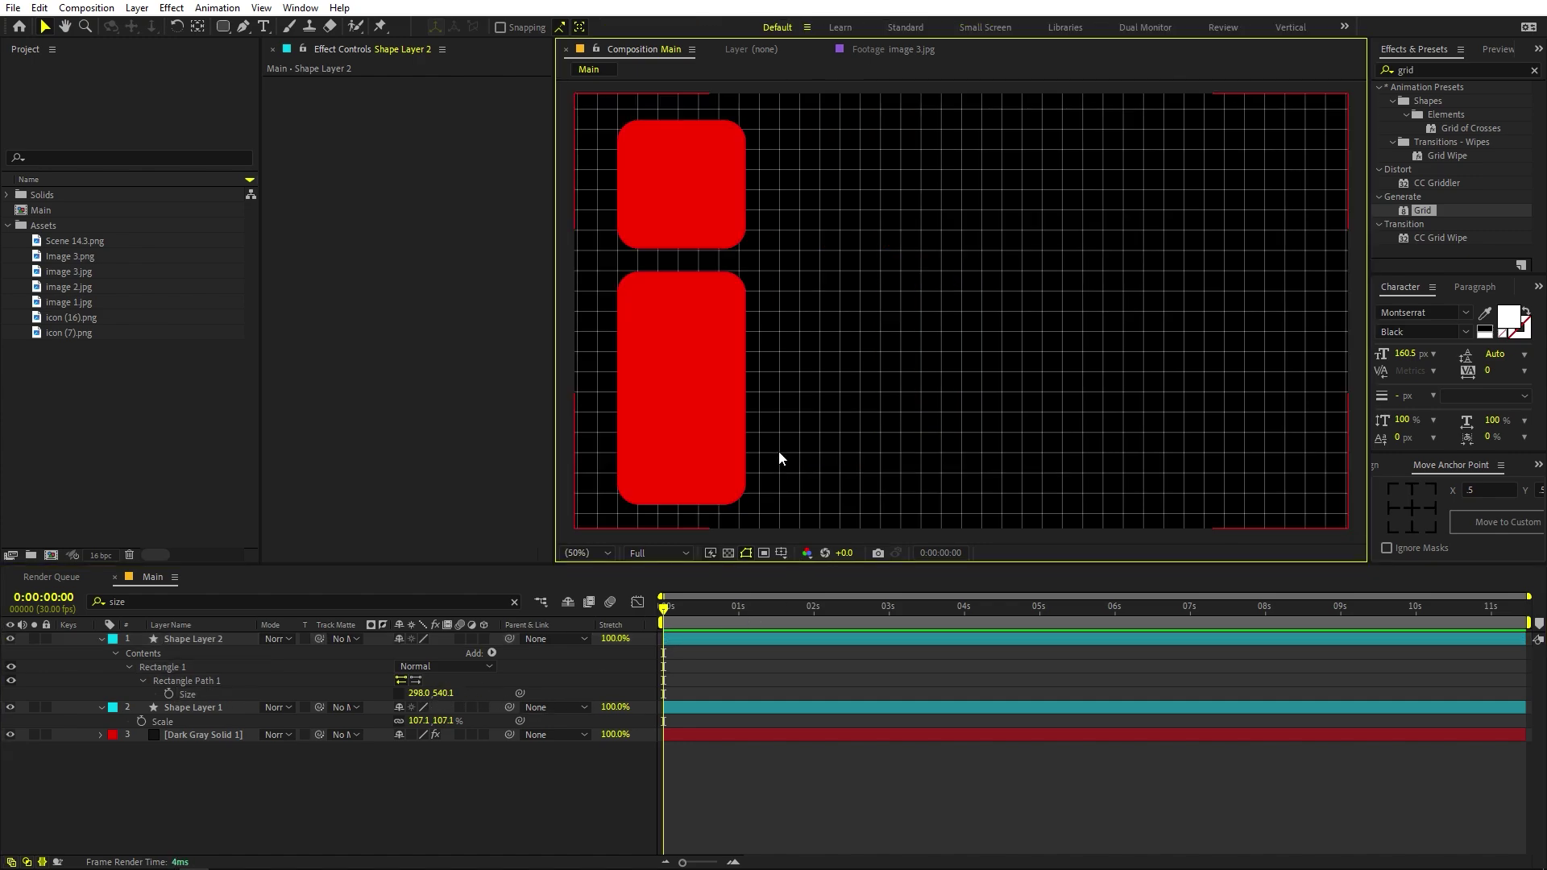
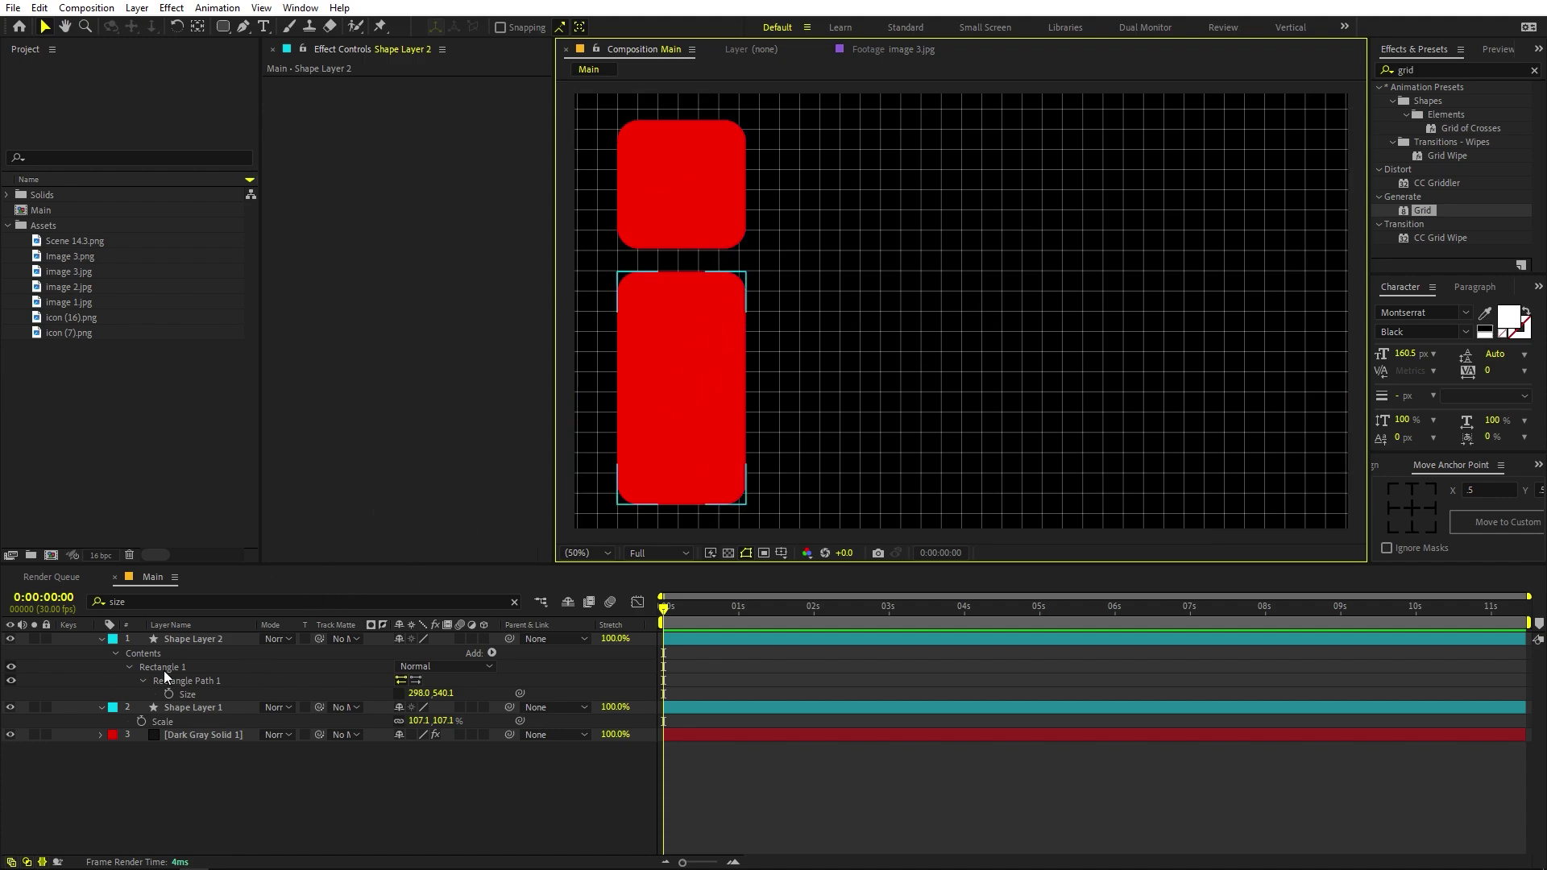
- Duplicate the upper red square and place the copy beside it on its right, level with the original
{"action": "left_click", "coordinate": [209, 640]}
{"action": "left_click", "coordinate": [687, 175]}
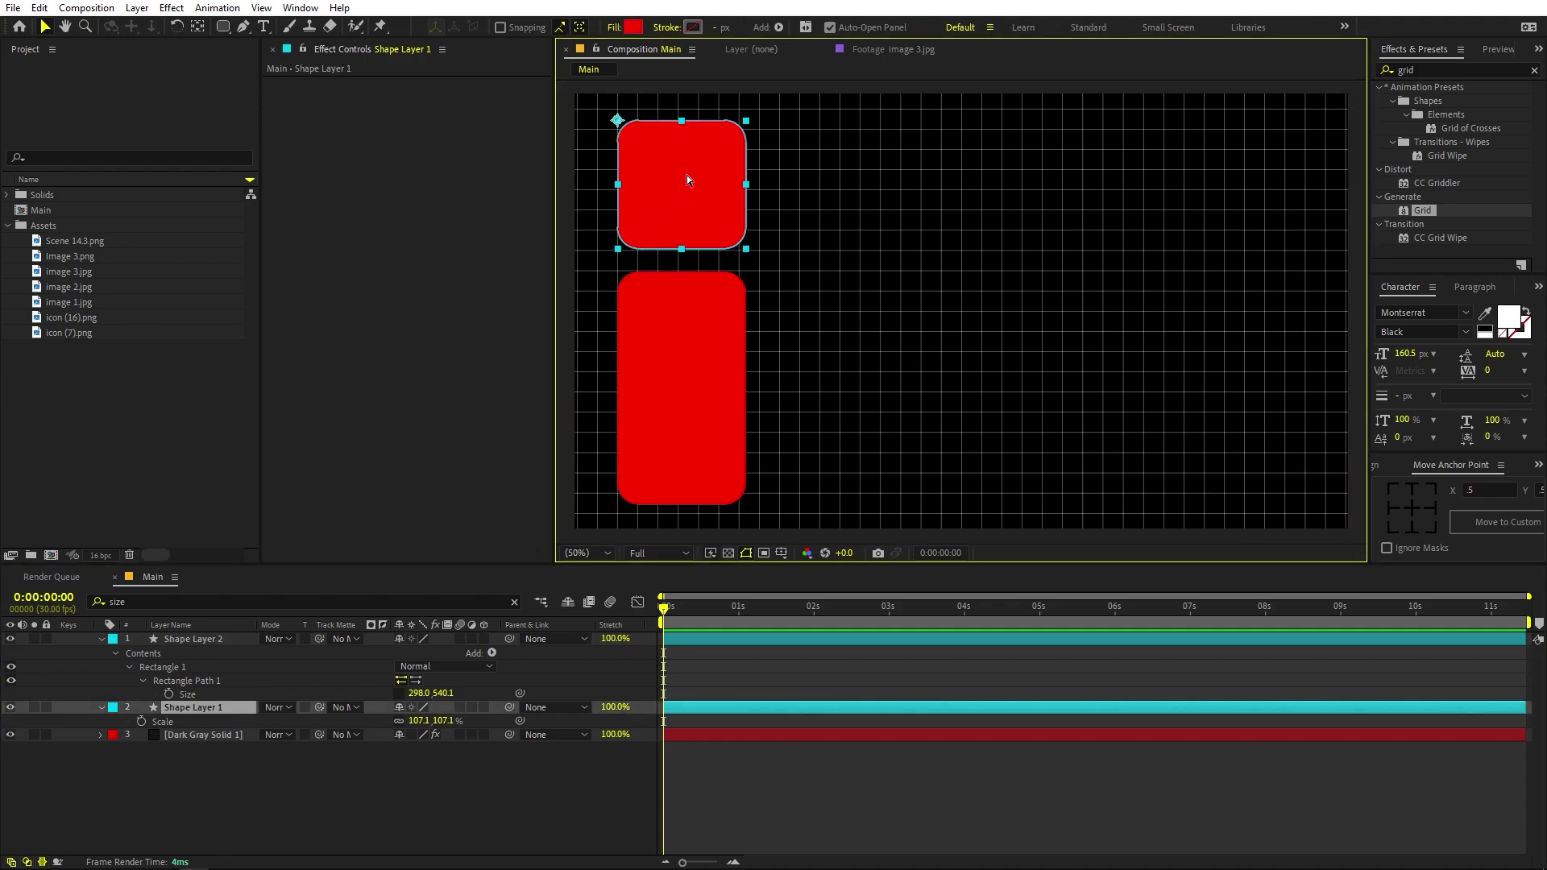
{"action": "key", "text": "ctrl+d"}
{"action": "left_click_drag", "start_coordinate": [673, 208], "coordinate": [824, 212]}
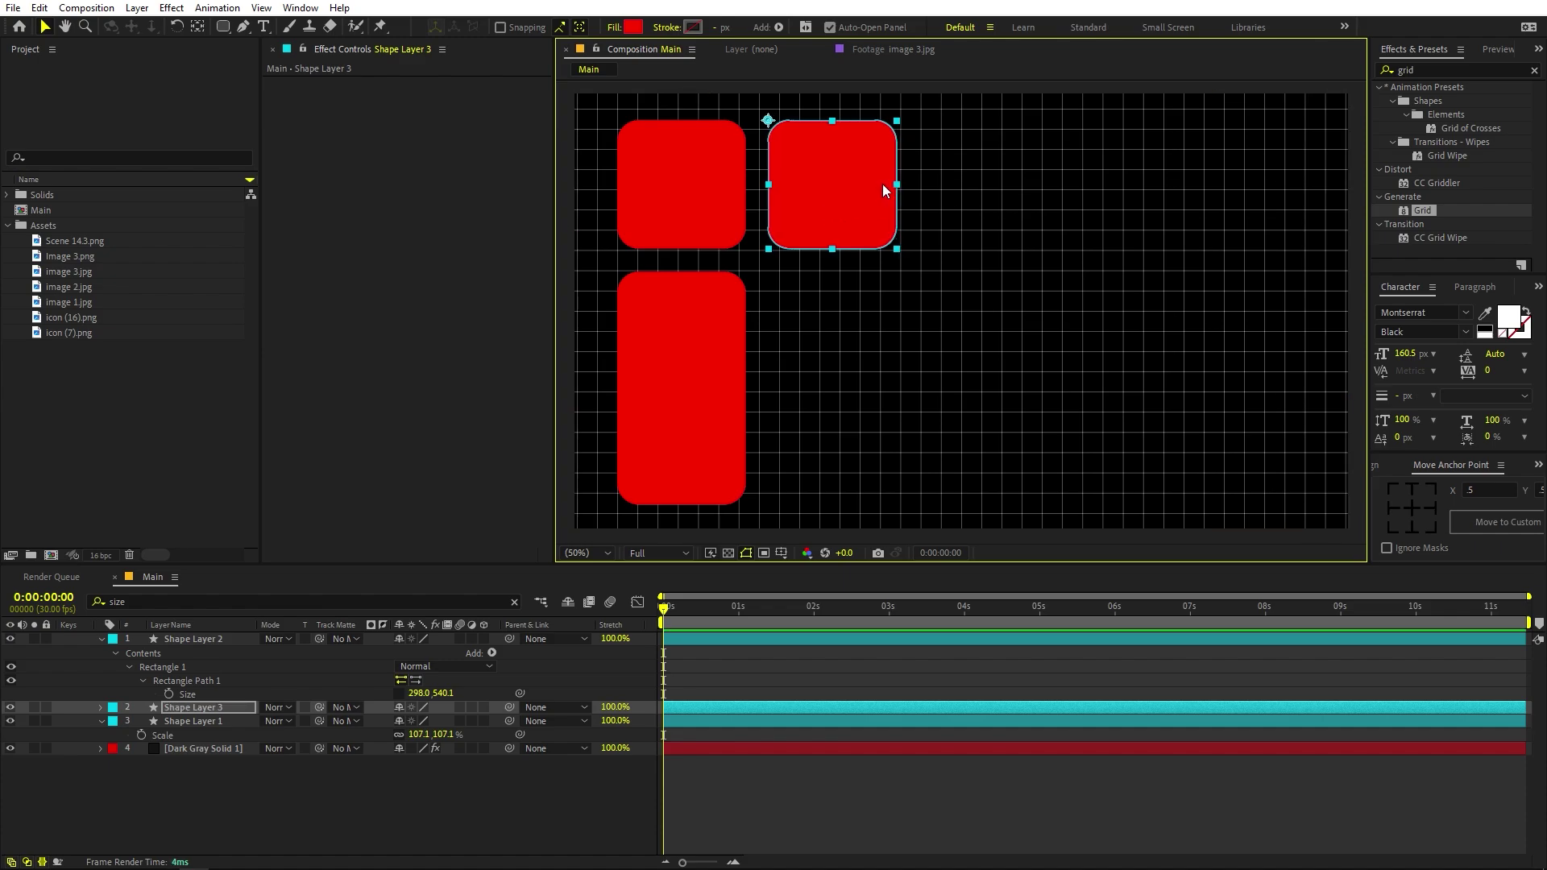
- Try to widen the duplicated square tile by stretching its horizontal scale to 233.3%
{"action": "key", "text": "s"}
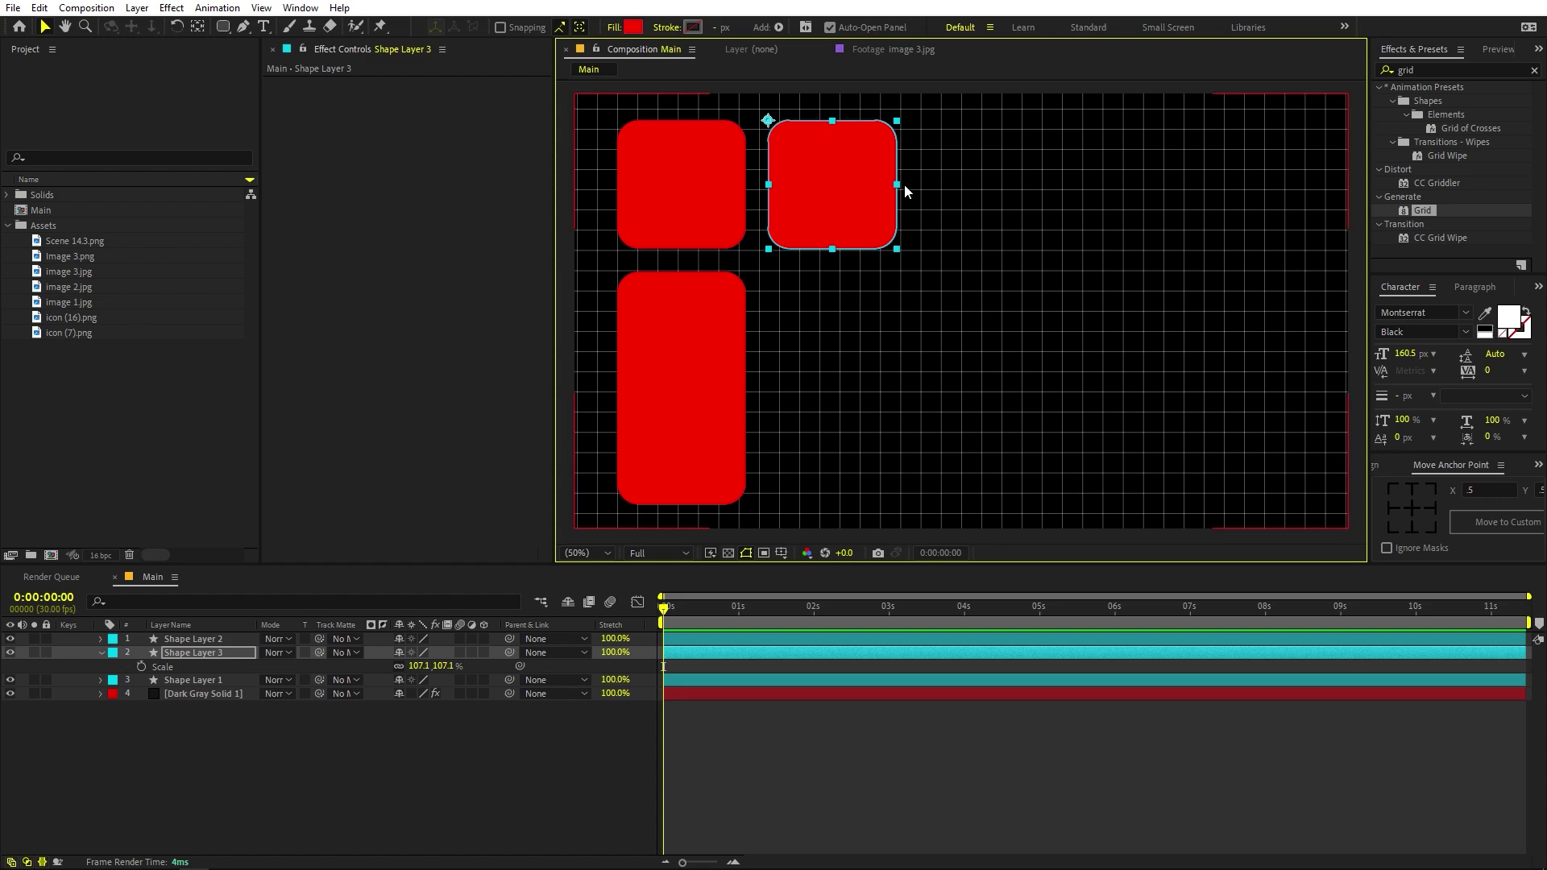
{"action": "left_click_drag", "start_coordinate": [898, 184], "coordinate": [1049, 186]}
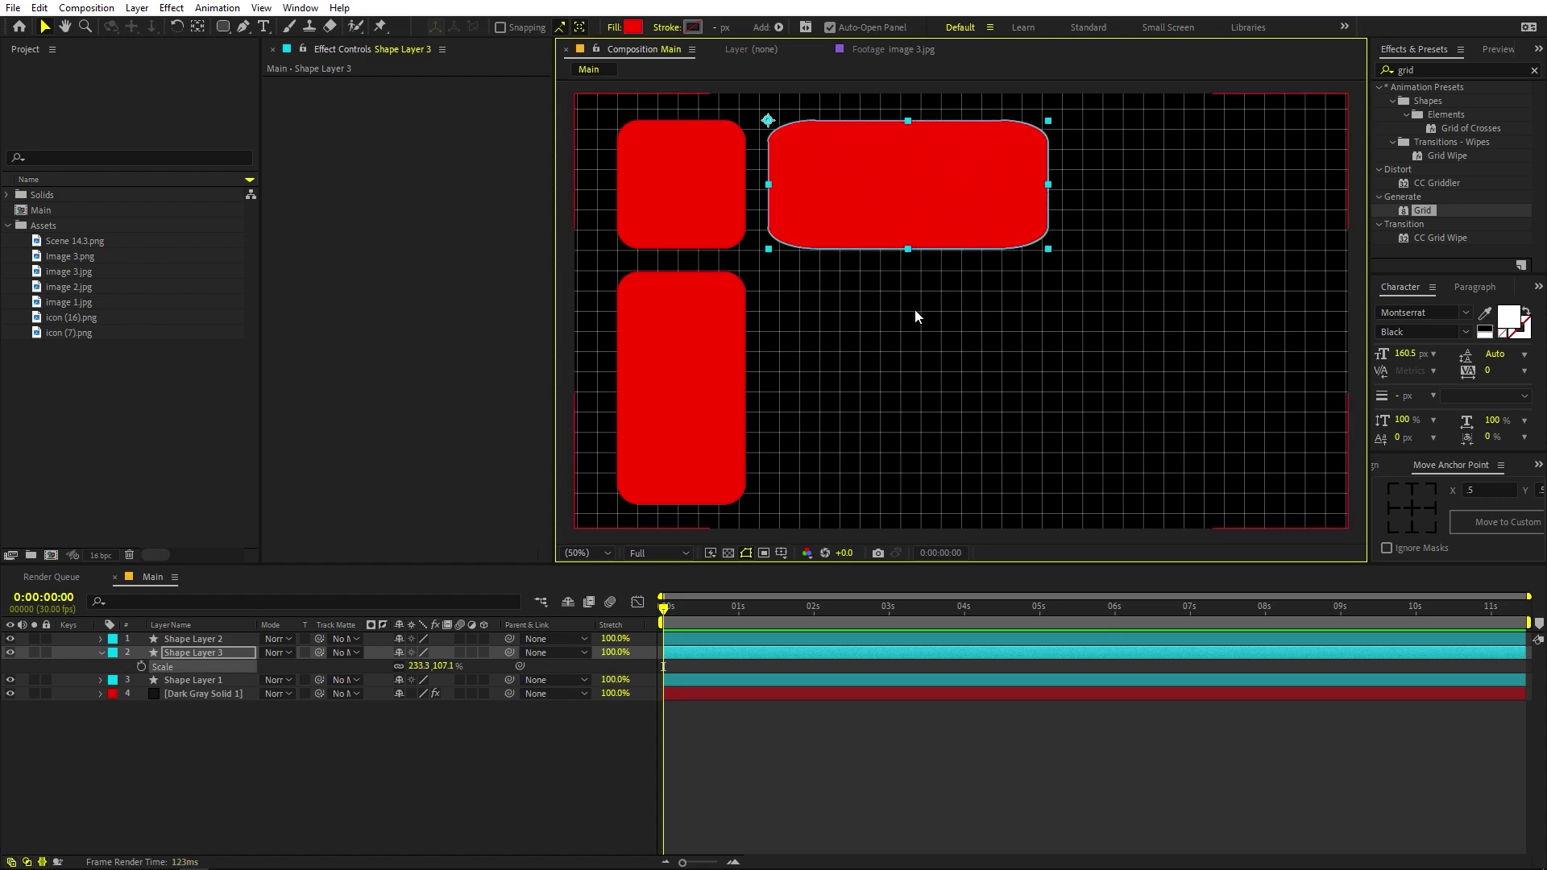
{"action": "key", "text": "ctrl+z"}
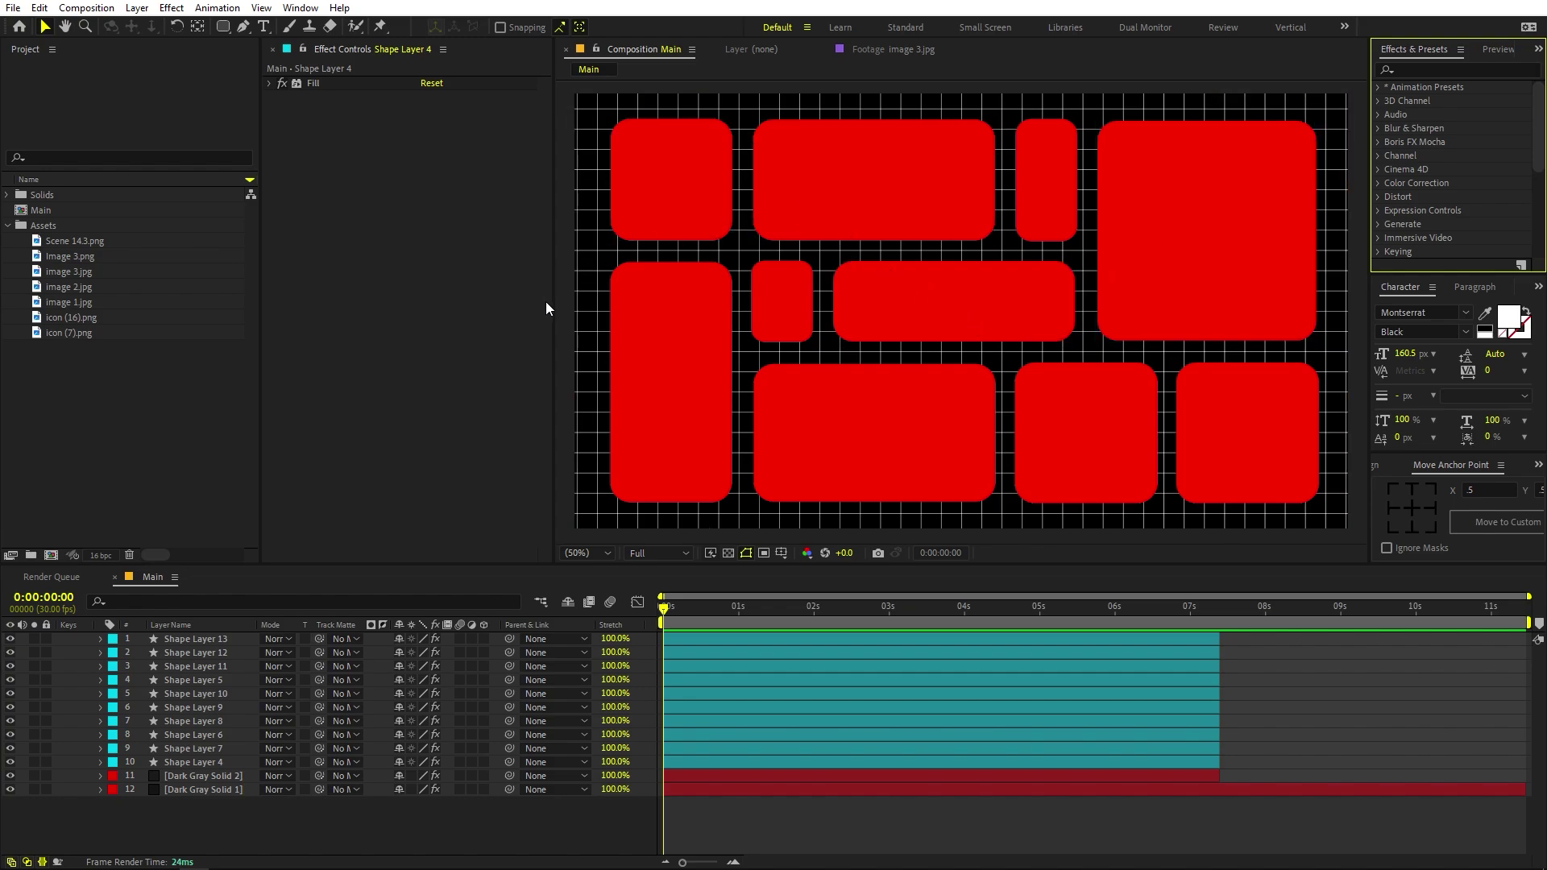
{"action": "left_click", "coordinate": [84, 242]}
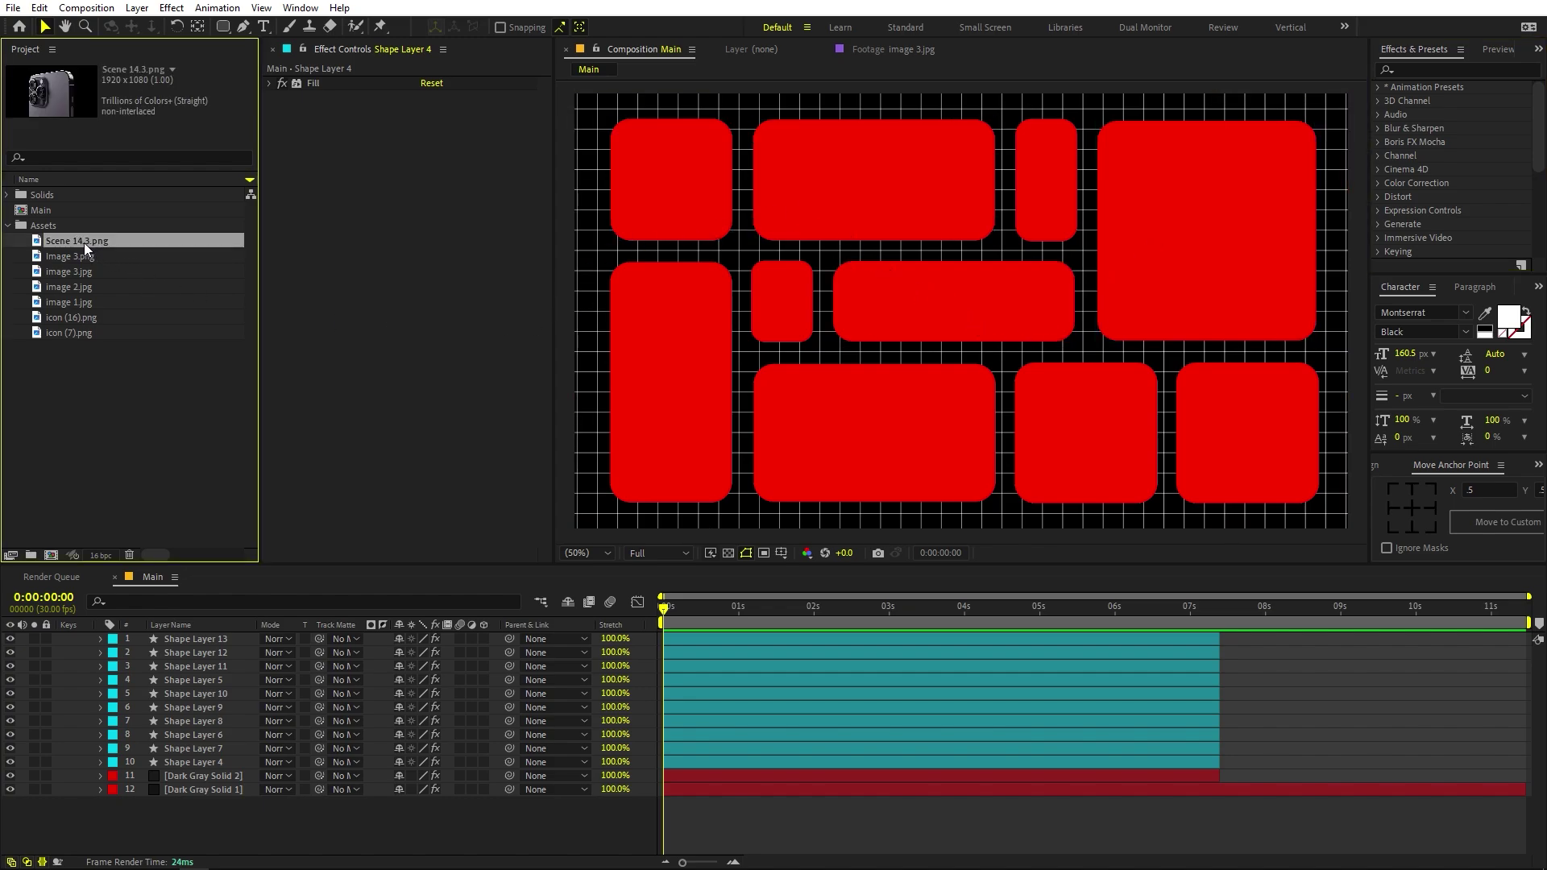
{"action": "left_click", "coordinate": [79, 319]}
{"action": "left_click", "coordinate": [89, 345]}
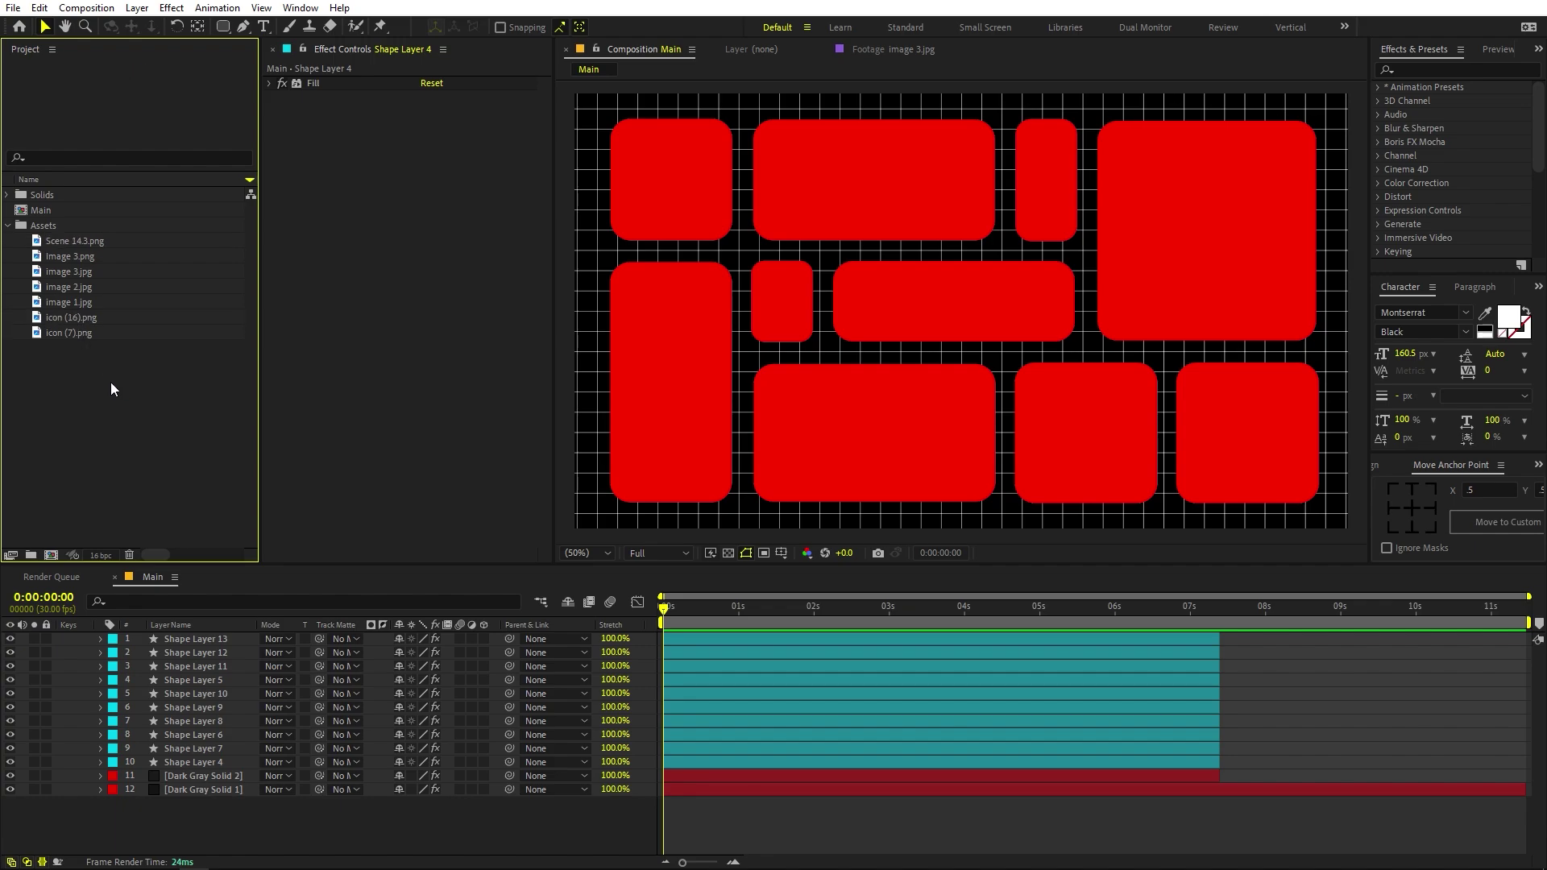
- Delete the Dark Gray Solid 2 grid layer from the Main composition
{"action": "left_click", "coordinate": [189, 778]}
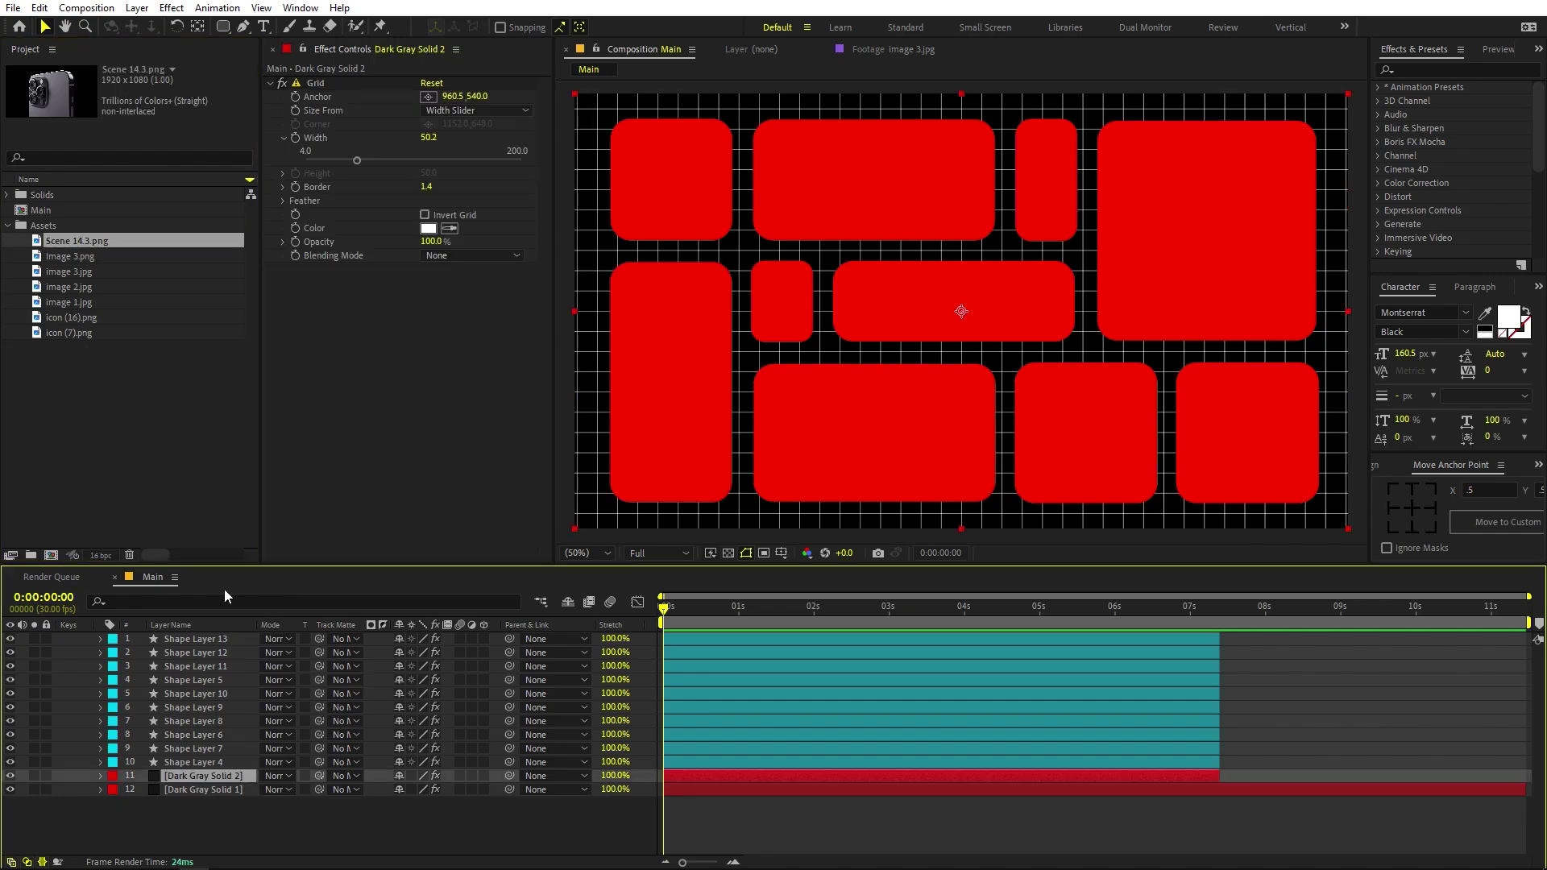
{"action": "key", "text": "Delete"}
- Apply the Fill effect to the Dark Gray Solid 1 layer and set its color to white
{"action": "left_click", "coordinate": [182, 777]}
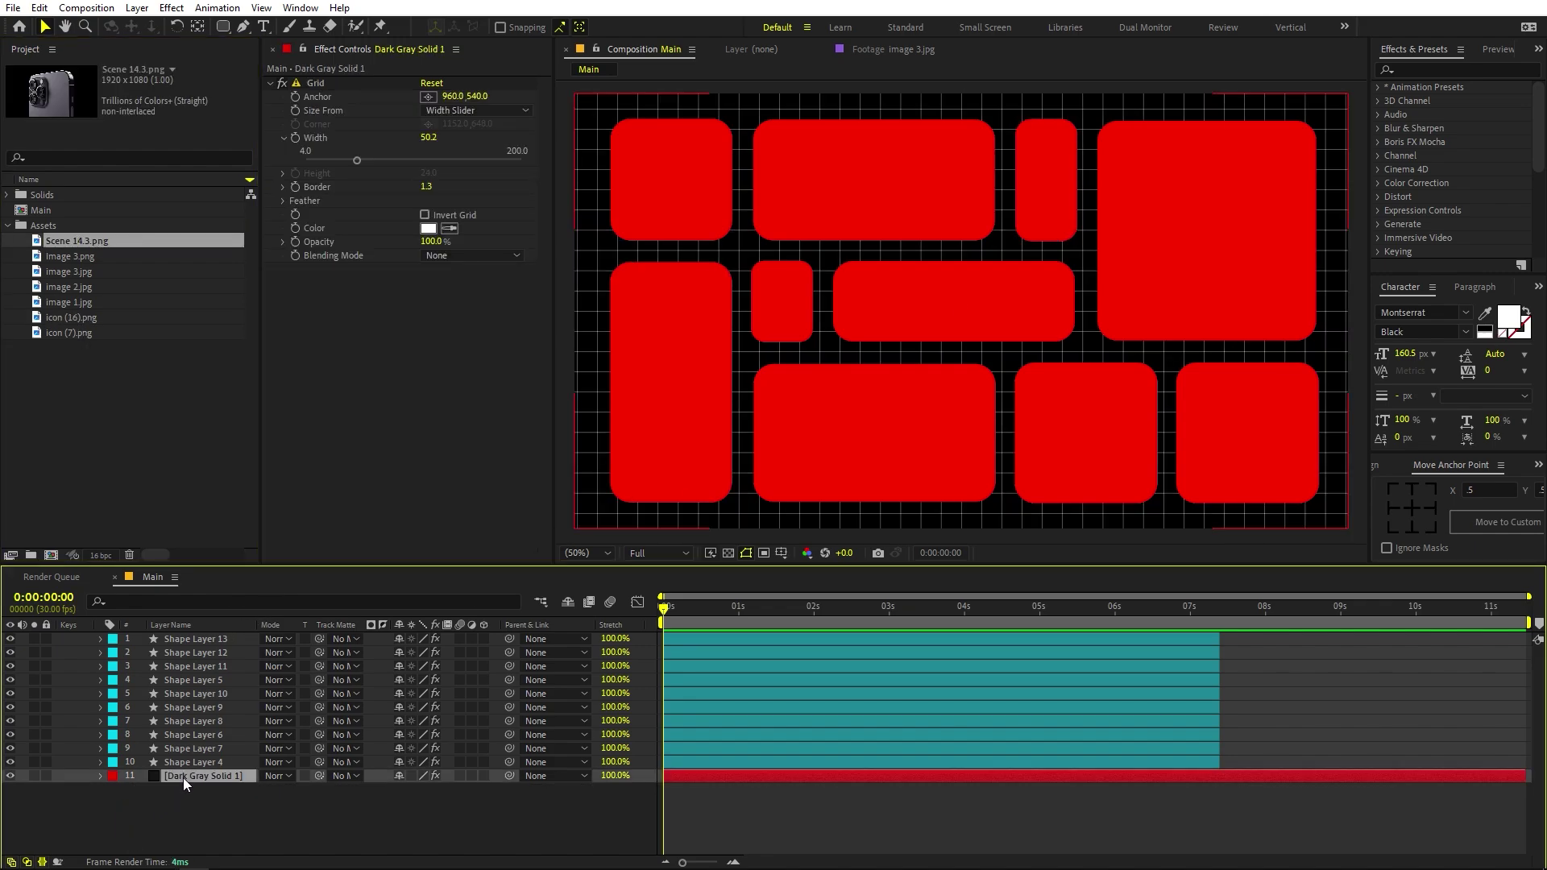
{"action": "left_click", "coordinate": [1429, 71]}
{"action": "type", "text": "fill"}
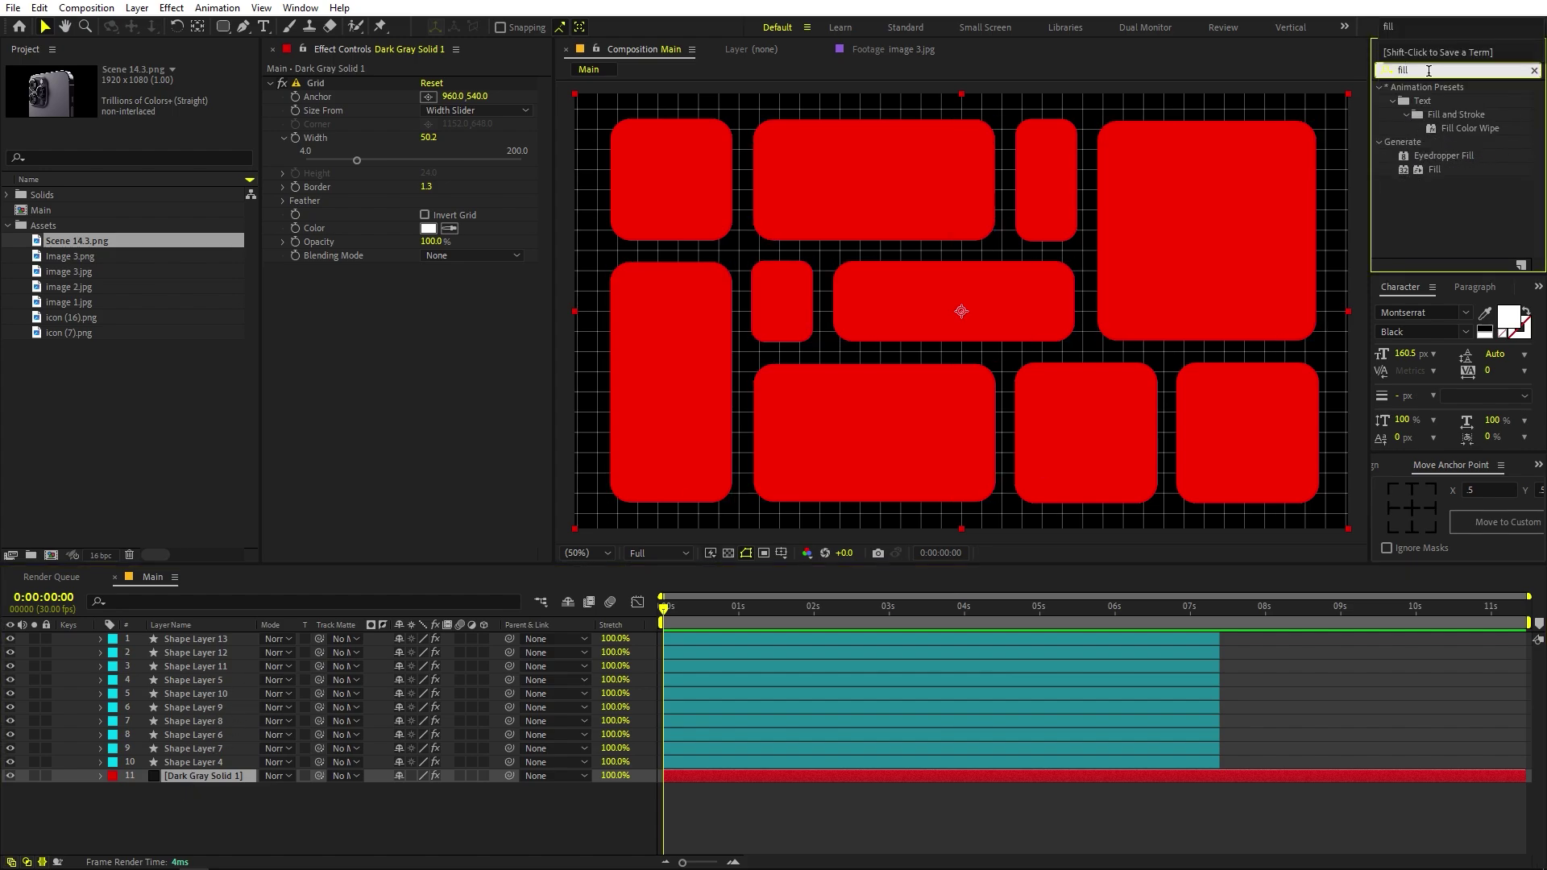
{"action": "left_click_drag", "start_coordinate": [1417, 170], "coordinate": [203, 778]}
{"action": "left_click", "coordinate": [428, 310]}
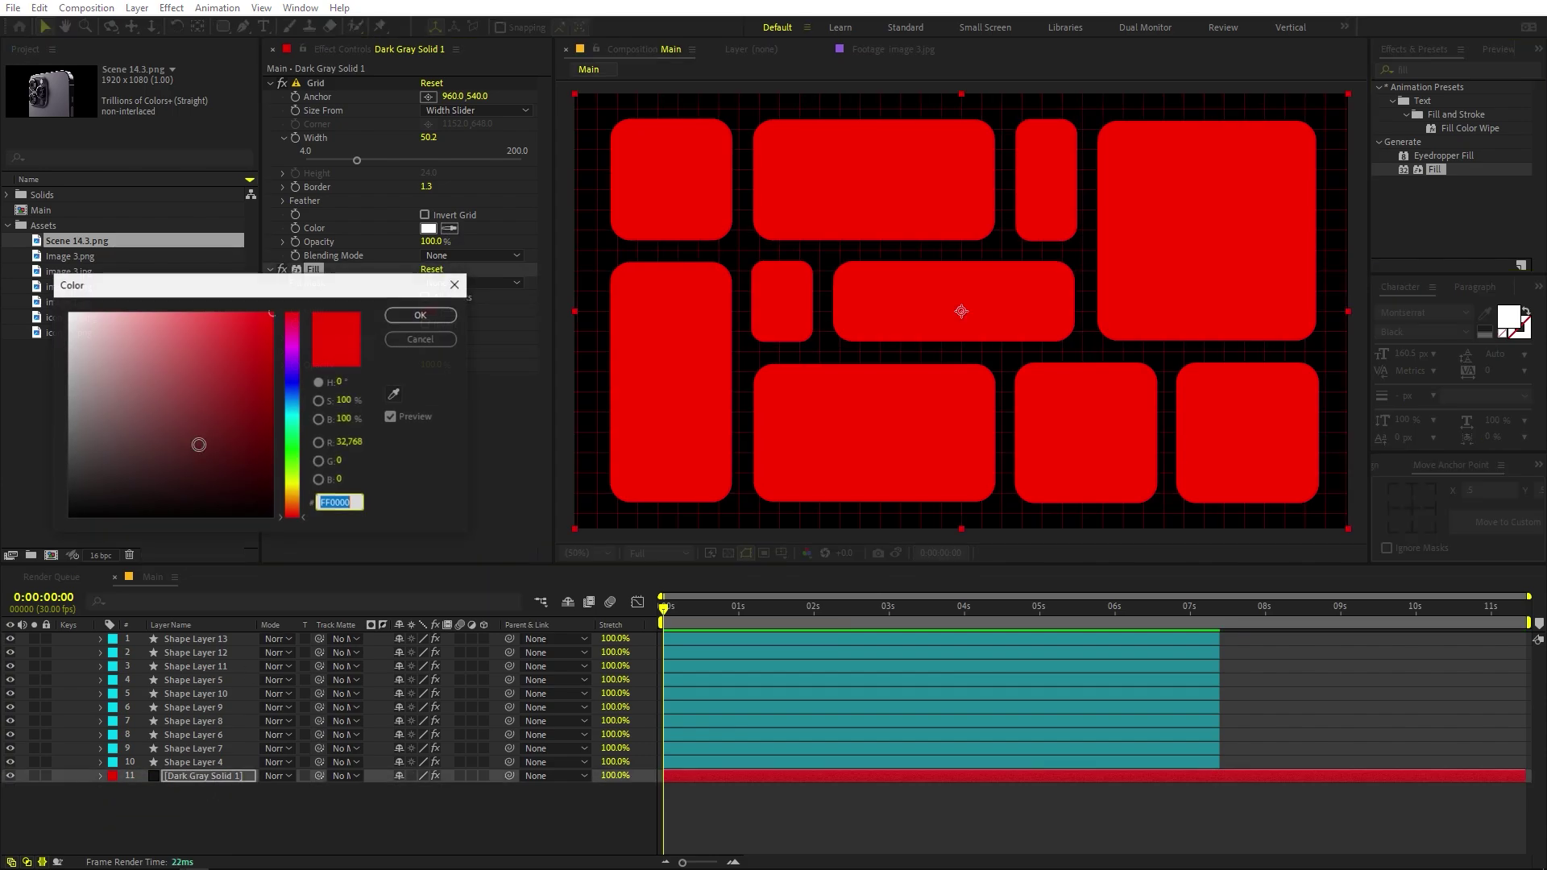
{"action": "left_click", "coordinate": [70, 314]}
{"action": "left_click", "coordinate": [415, 317]}
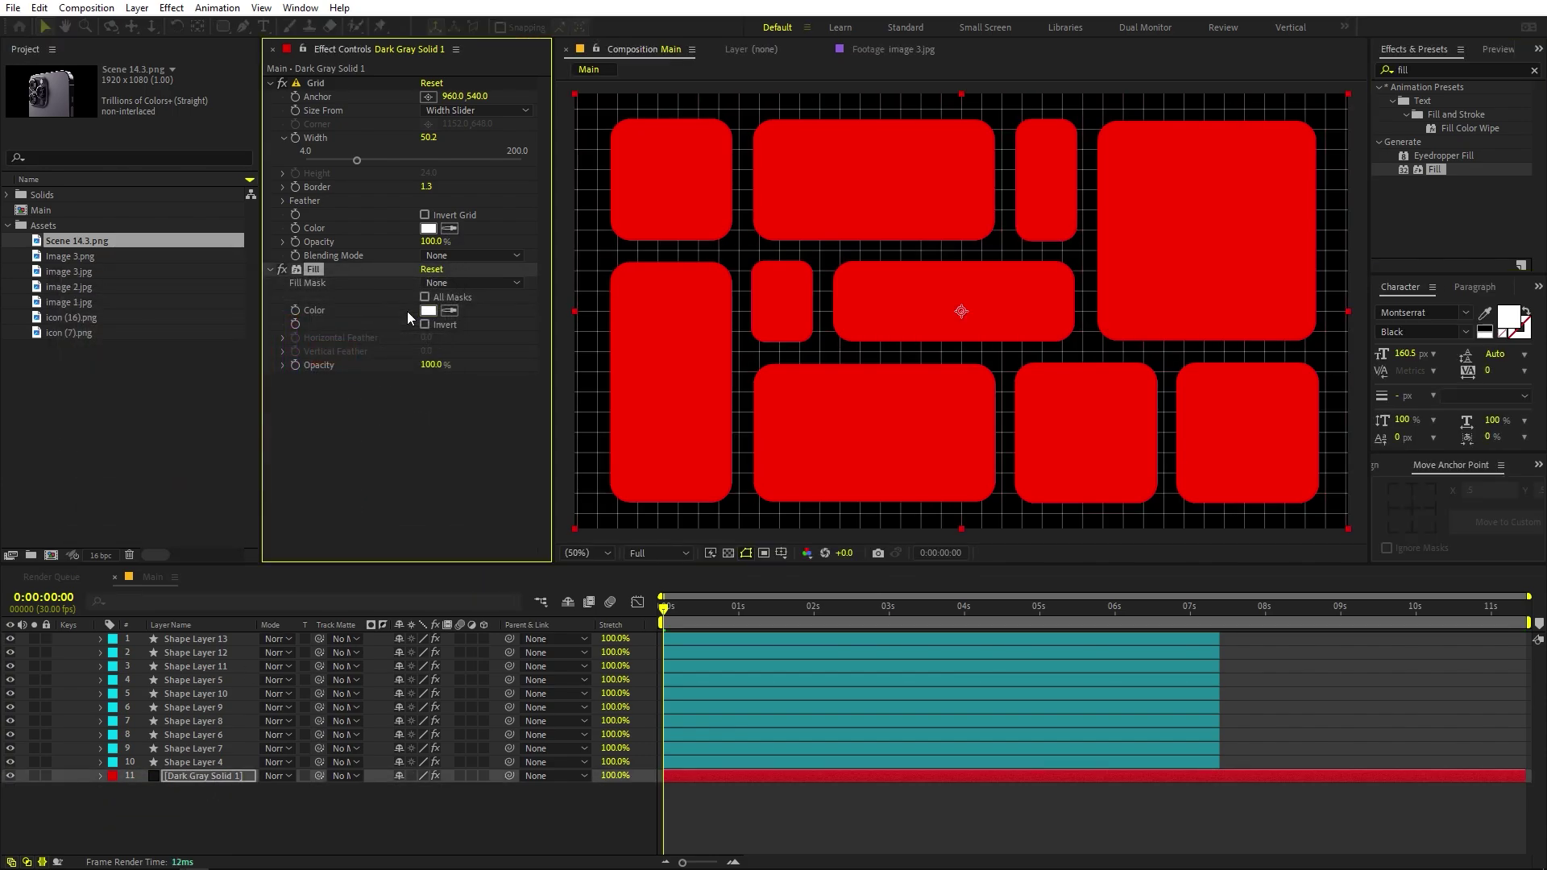
- Remove the Grid effect from Dark Gray Solid 1 and deselect the layer
{"action": "left_click", "coordinate": [321, 81]}
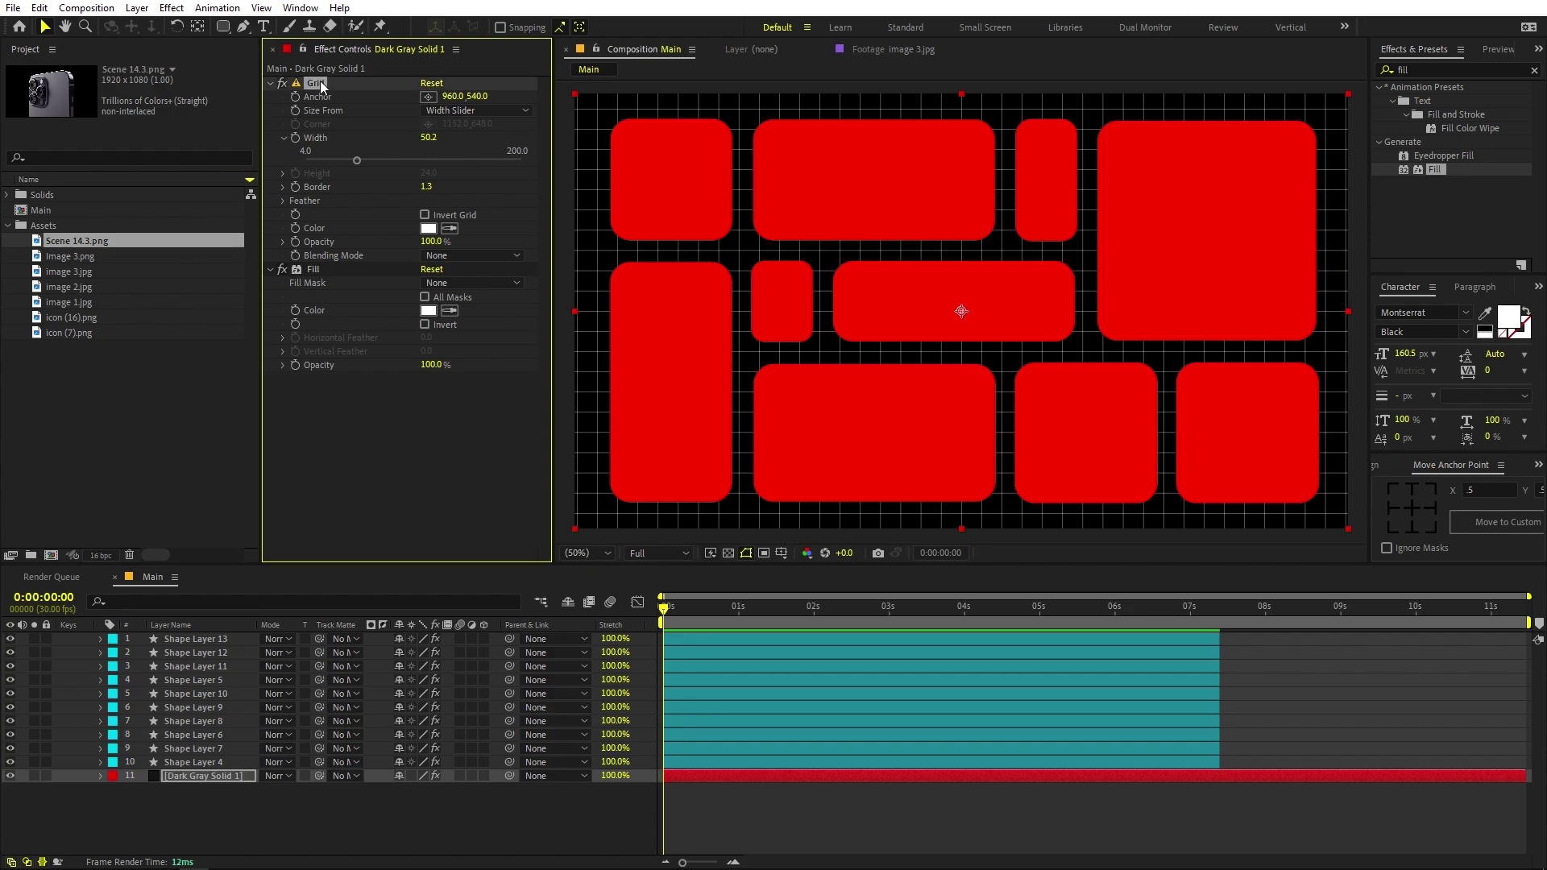
{"action": "key", "text": "Delete"}
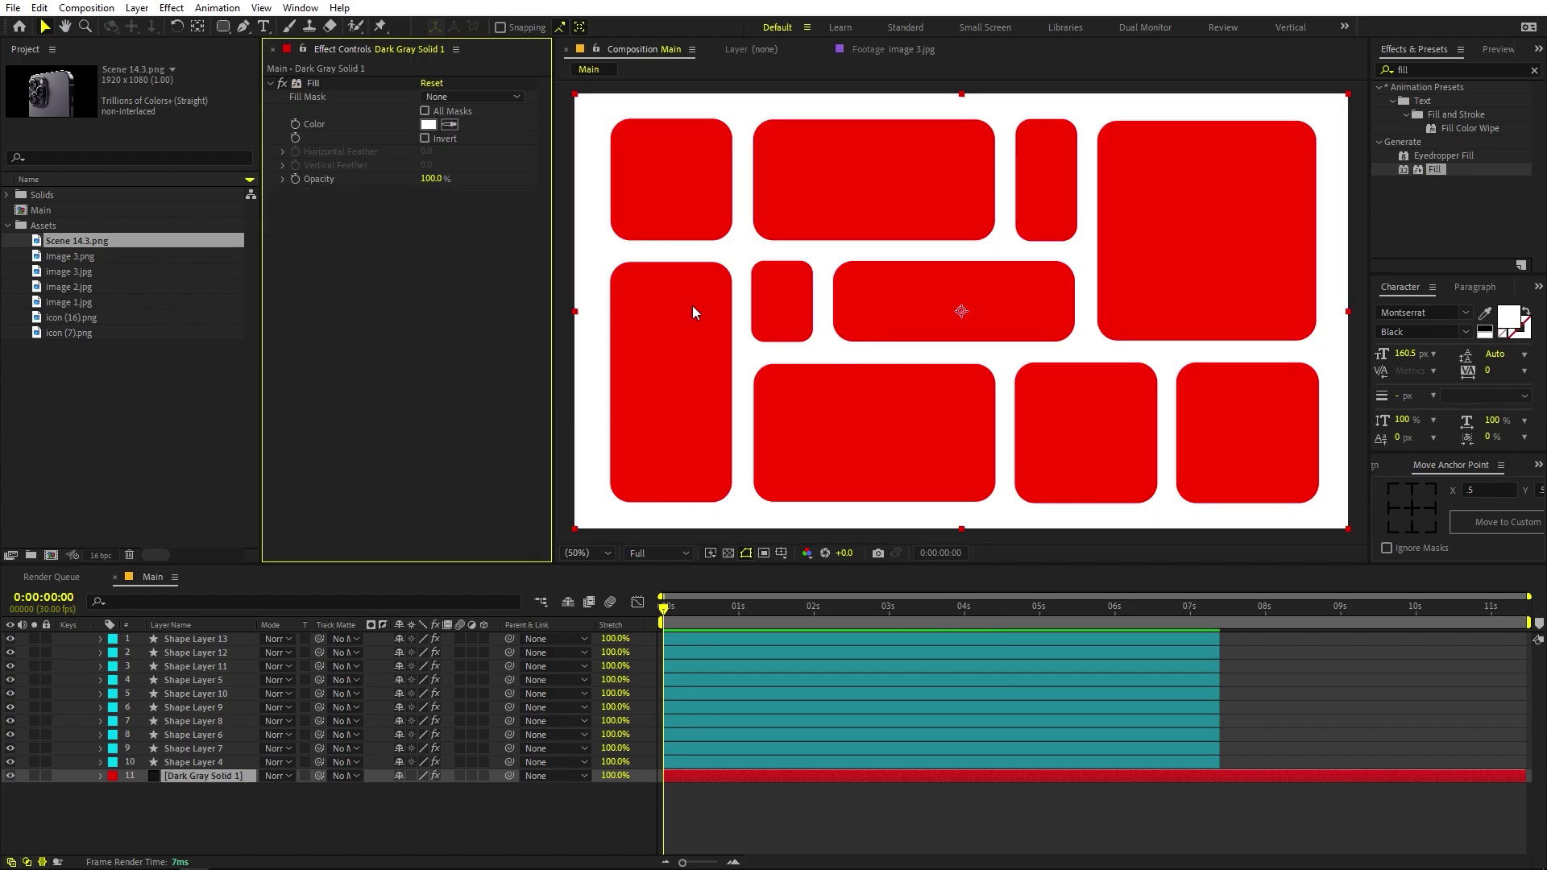
{"action": "left_click", "coordinate": [775, 798]}
{"action": "left_click", "coordinate": [56, 438]}
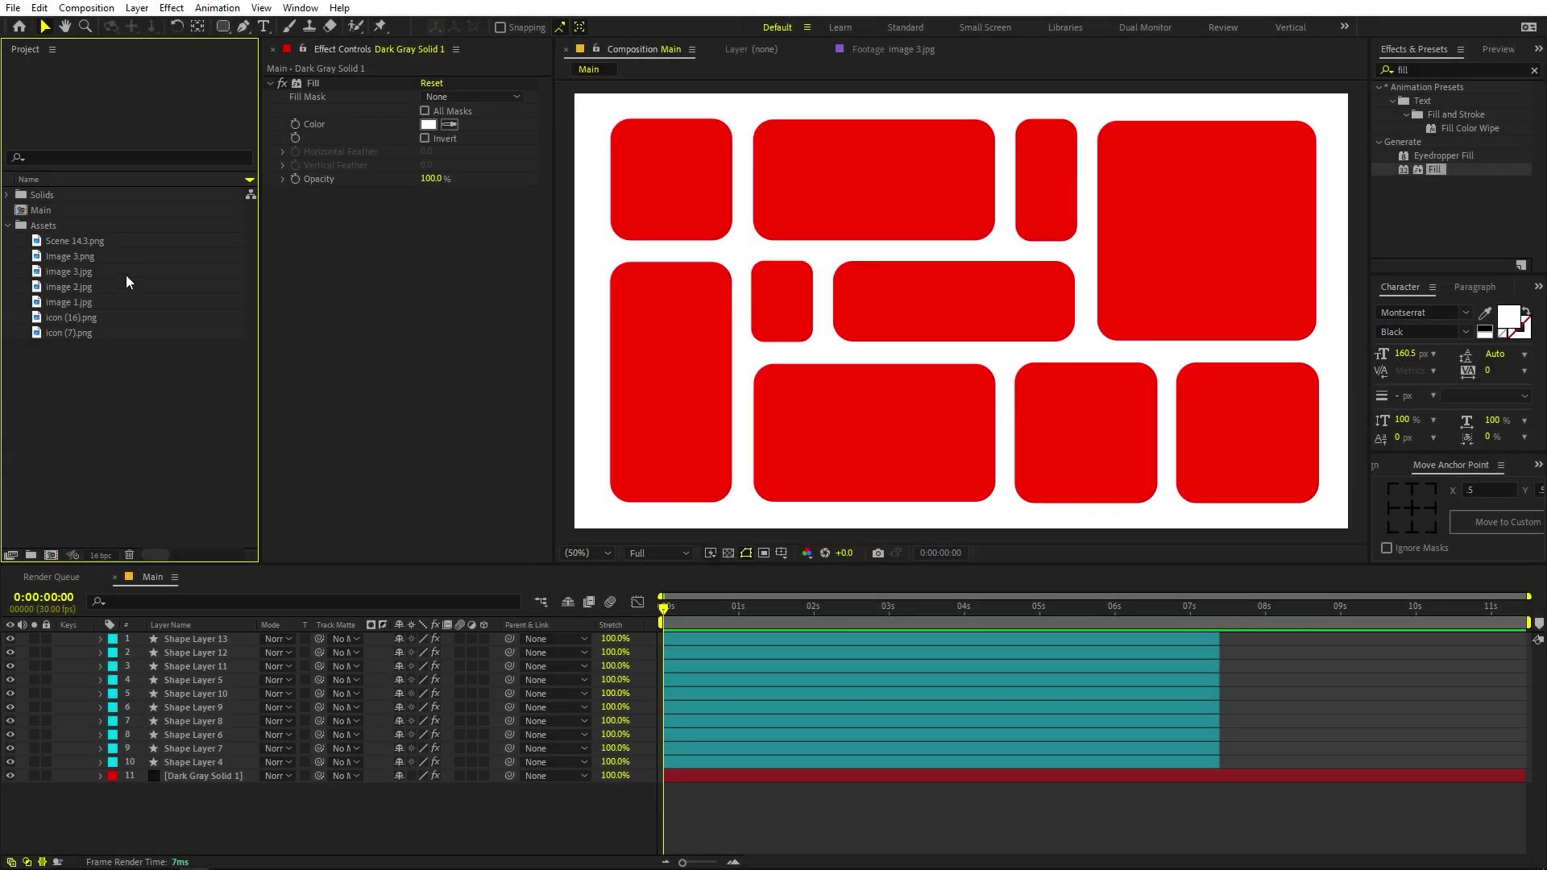
- Add Scene 14.3.png to the Main composition directly beneath Shape Layer 7, the large upper-right tile
{"action": "left_click", "coordinate": [113, 245]}
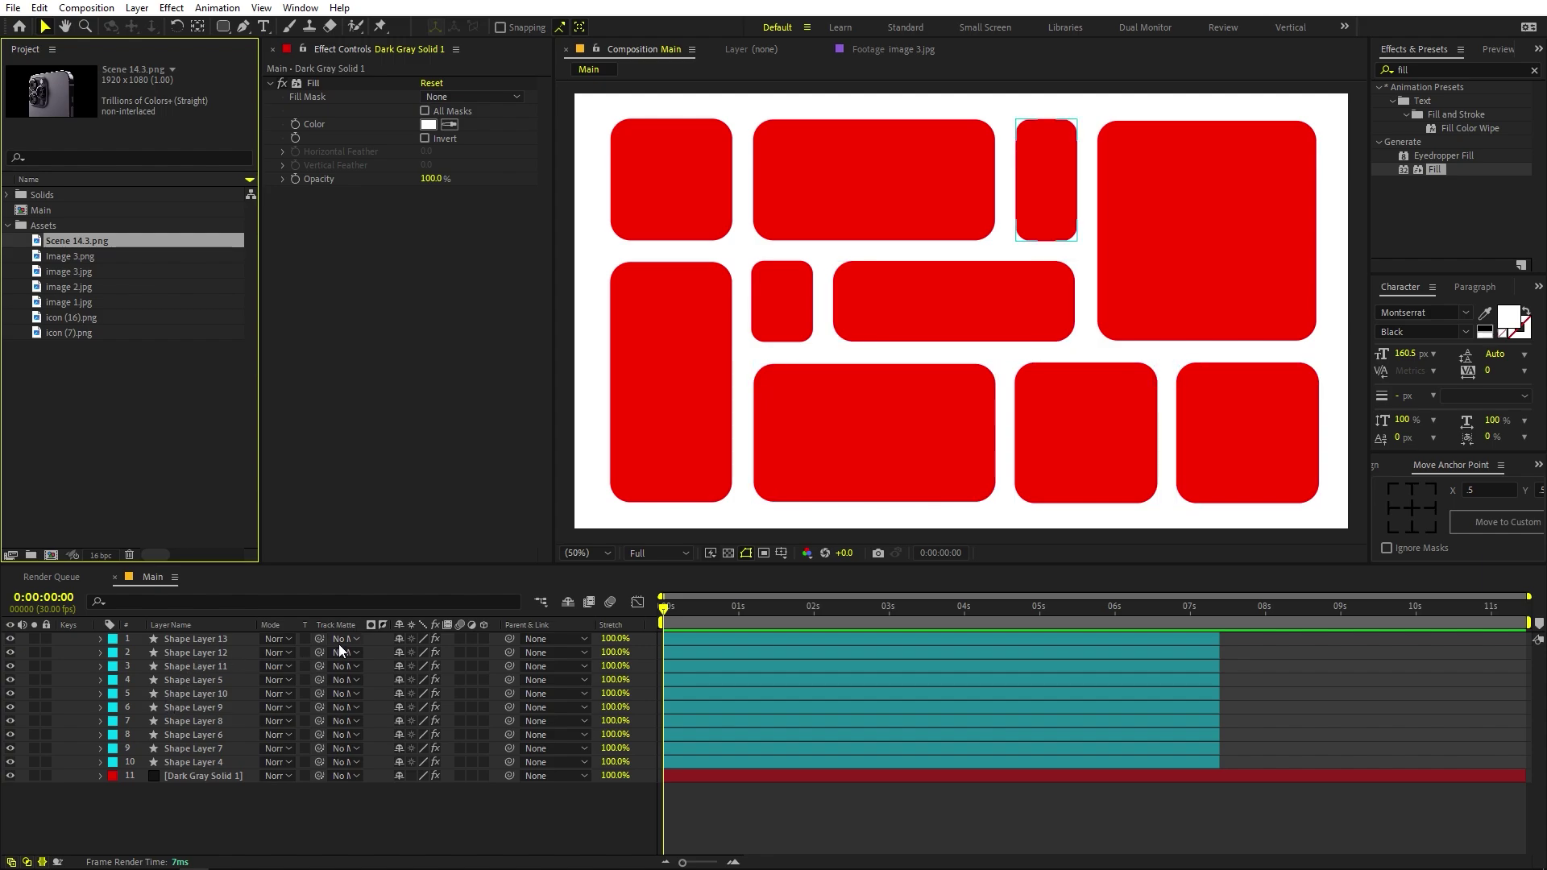
{"action": "left_click", "coordinate": [1224, 212]}
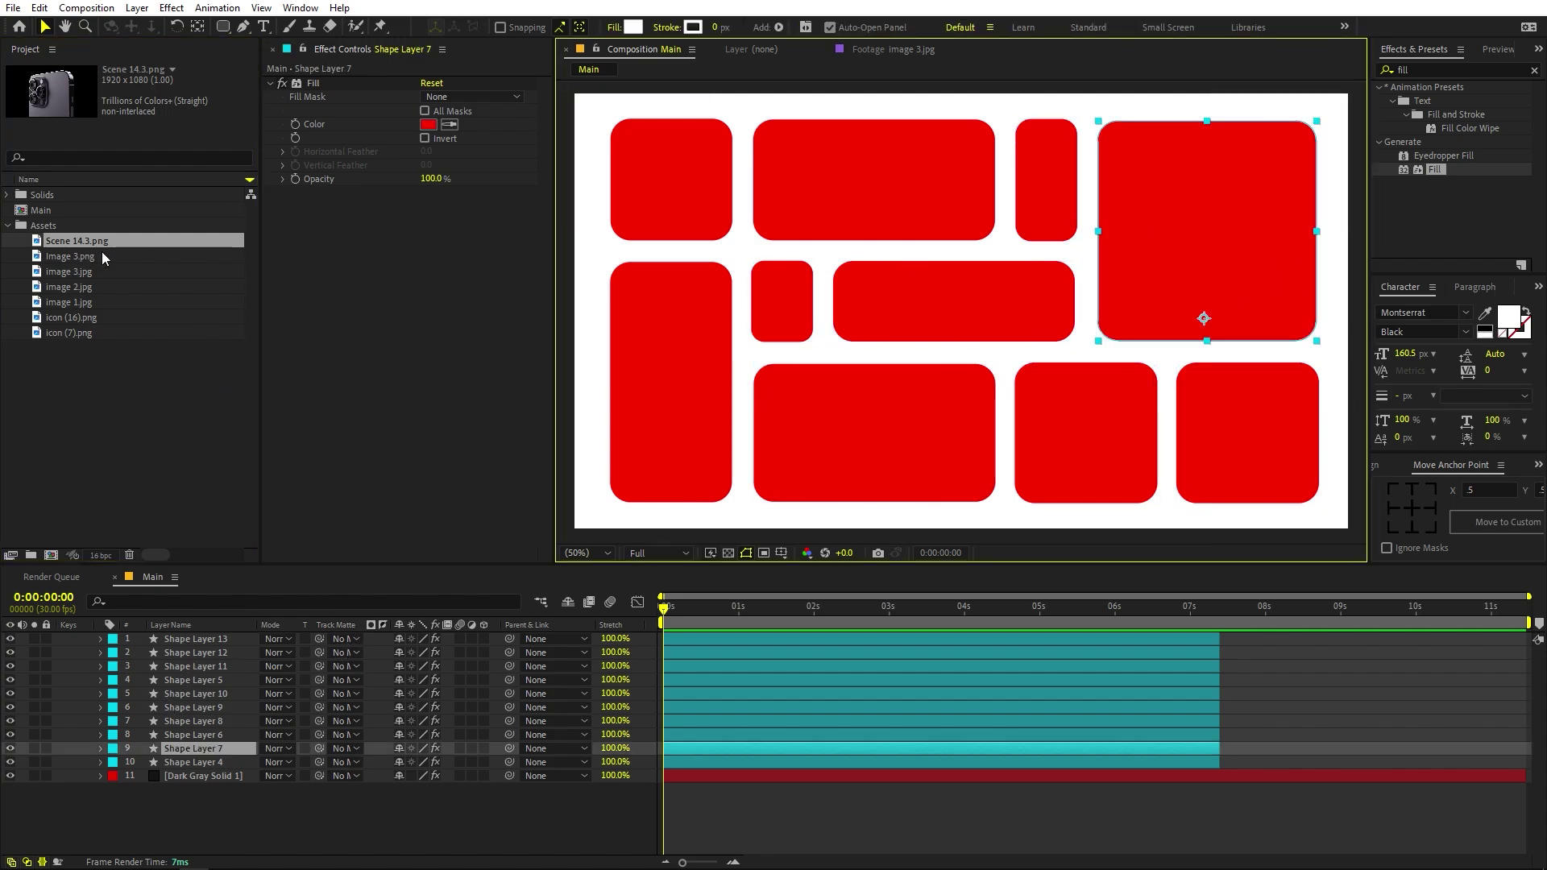
{"action": "left_click_drag", "start_coordinate": [93, 245], "coordinate": [178, 755]}
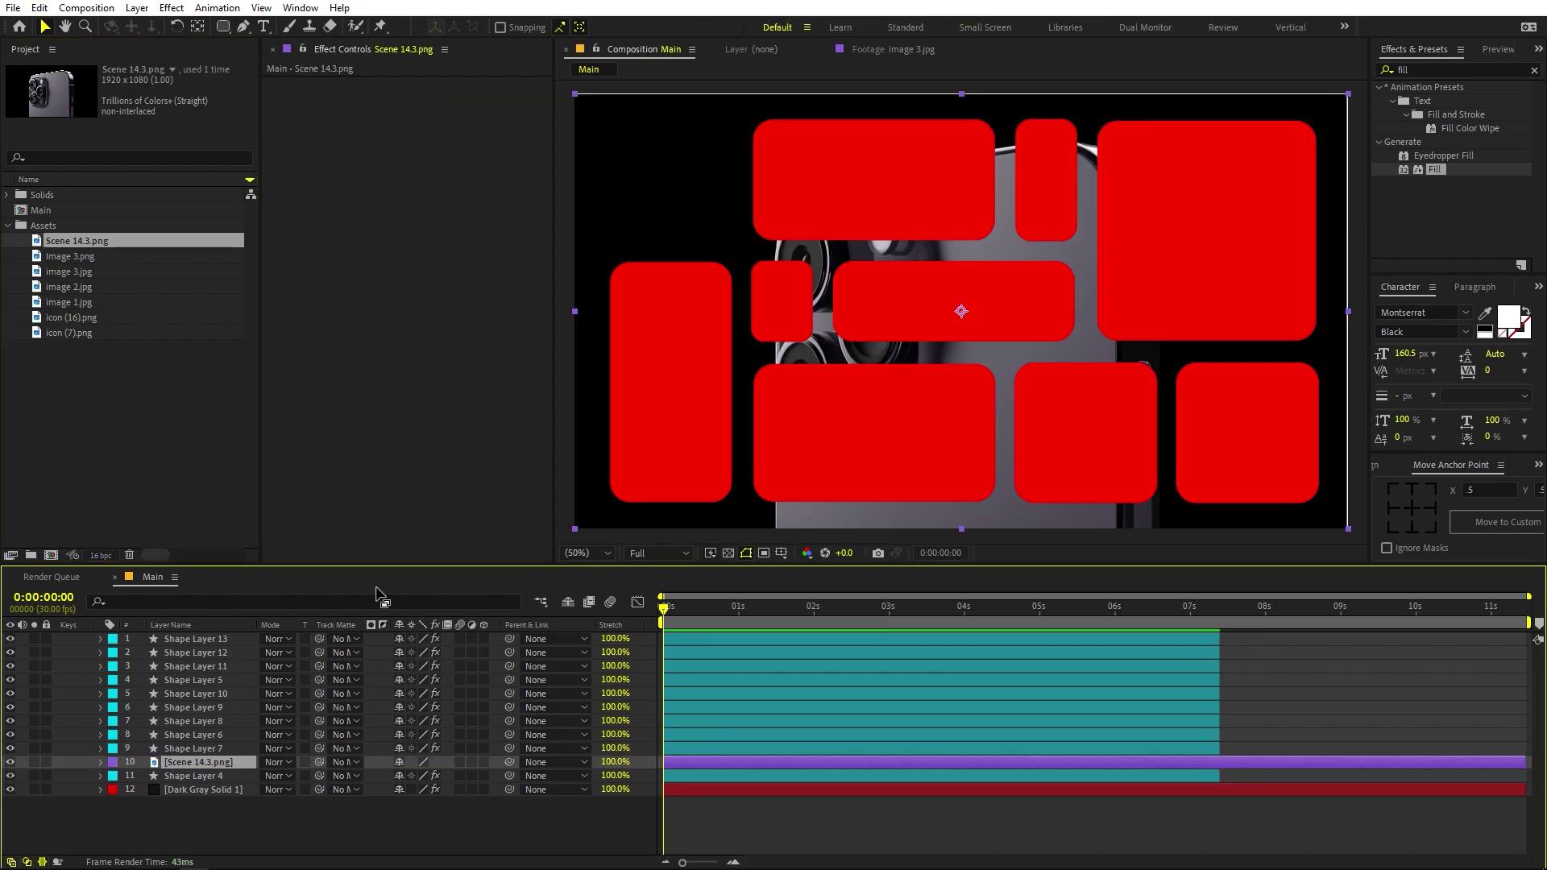
- Shrink the Scene 14.3.png image proportionally and move it behind the large upper-right tile
{"action": "scroll", "coordinate": [744, 326], "scroll_direction": "down", "scroll_amount": 2}
{"action": "left_click_drag", "start_coordinate": [1155, 421], "coordinate": [1143, 286]}
{"action": "key", "text": "alt+slash"}
{"action": "left_click_drag", "start_coordinate": [1131, 199], "coordinate": [991, 218]}
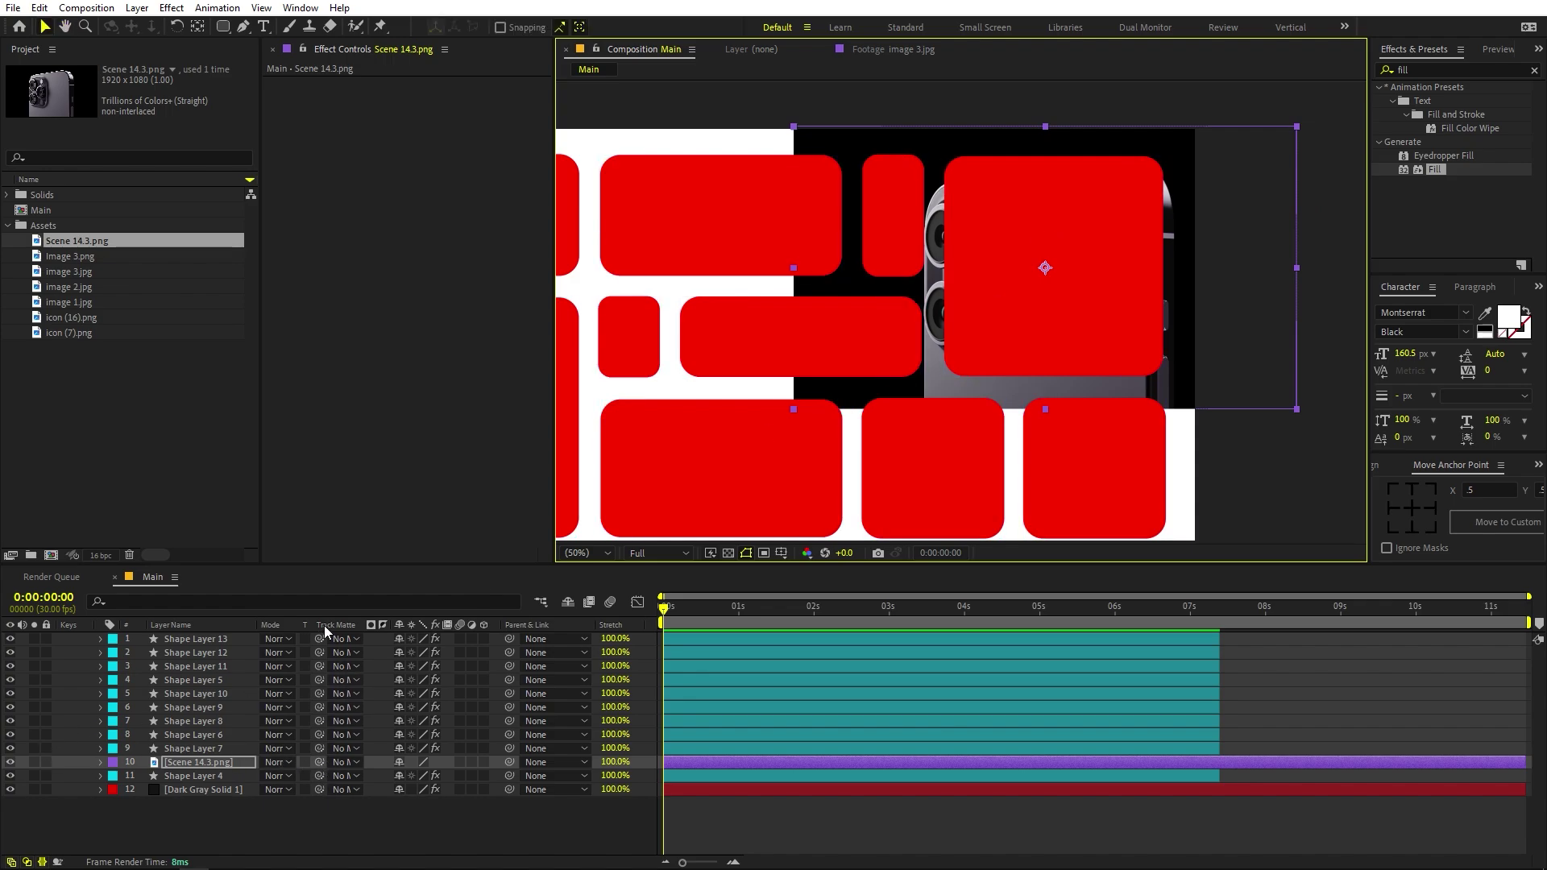
- Set Shape Layer 7 as the track matte of the Scene 14.3.png layer
{"action": "left_click", "coordinate": [17, 864]}
{"action": "left_click", "coordinate": [27, 864]}
{"action": "left_click", "coordinate": [26, 864]}
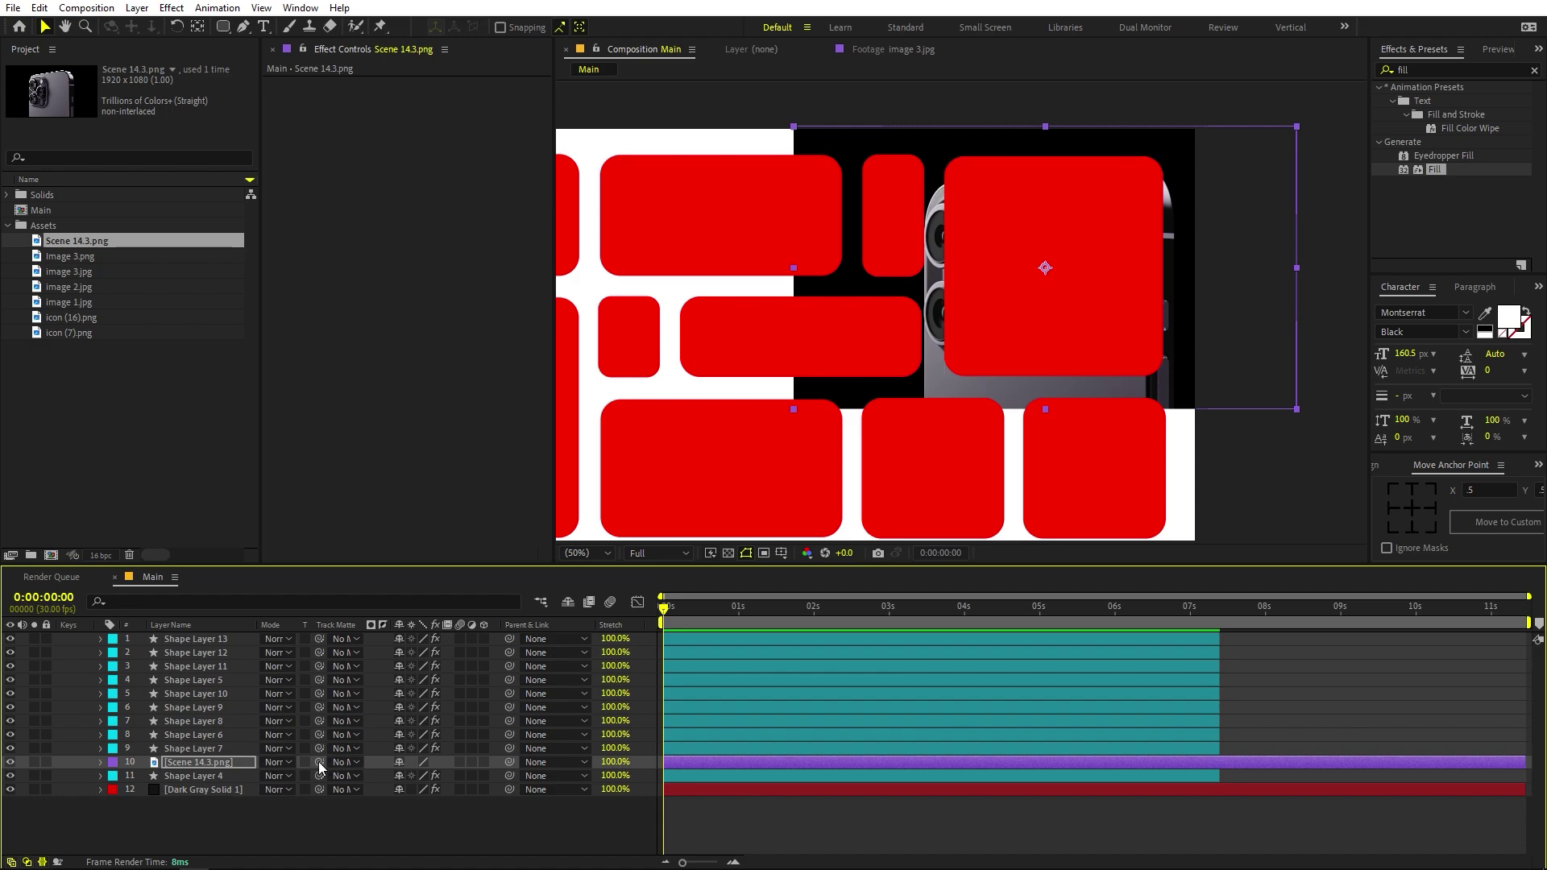
{"action": "left_click_drag", "start_coordinate": [319, 765], "coordinate": [202, 750]}
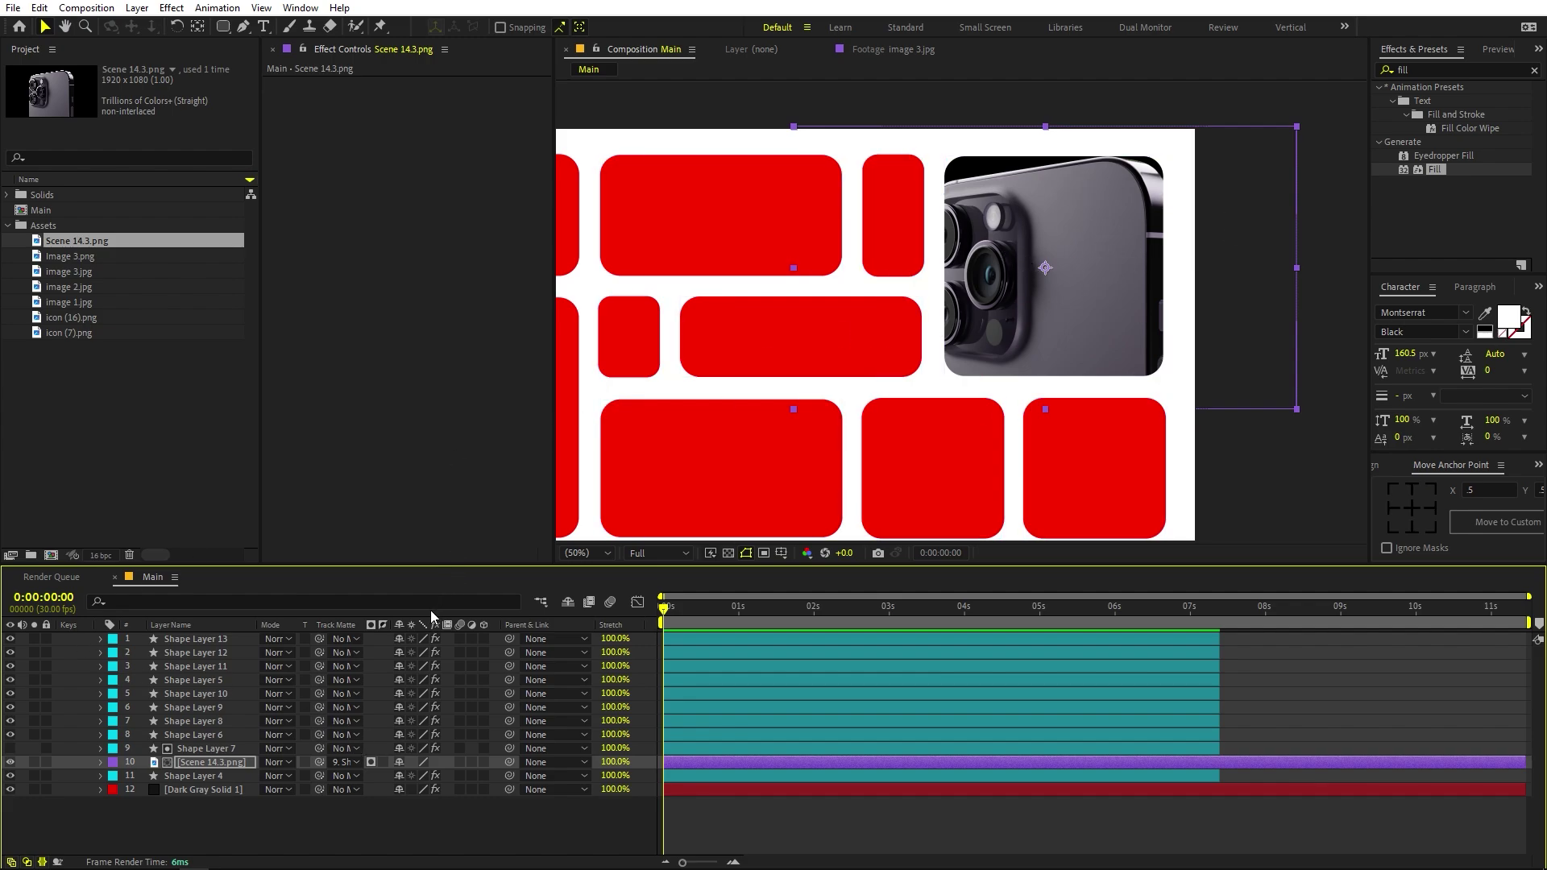
{"action": "left_click", "coordinate": [339, 762]}
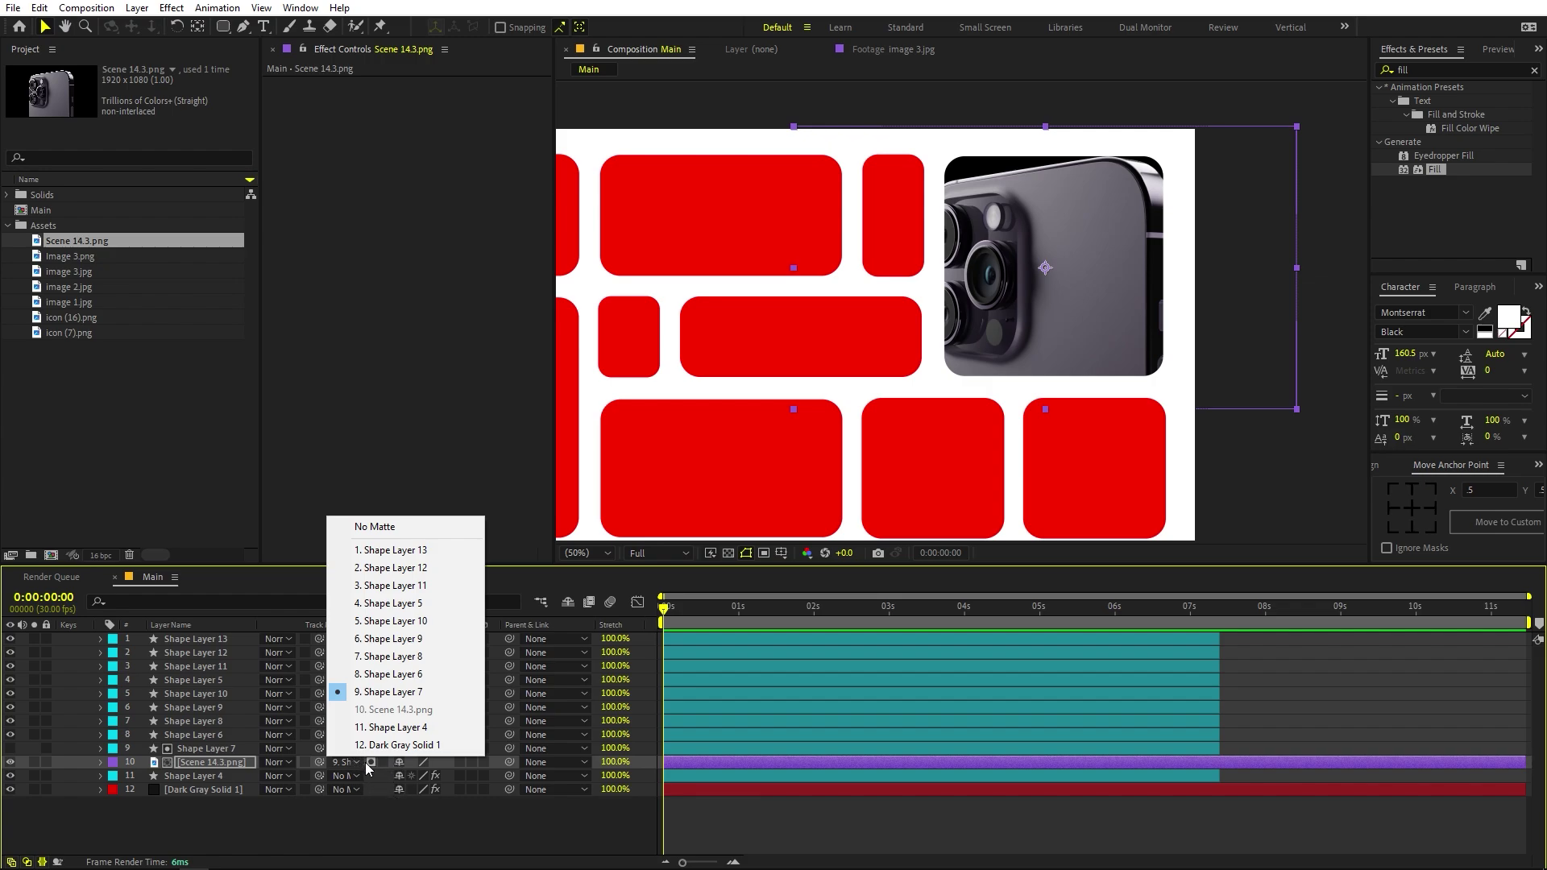
{"action": "left_click", "coordinate": [323, 813]}
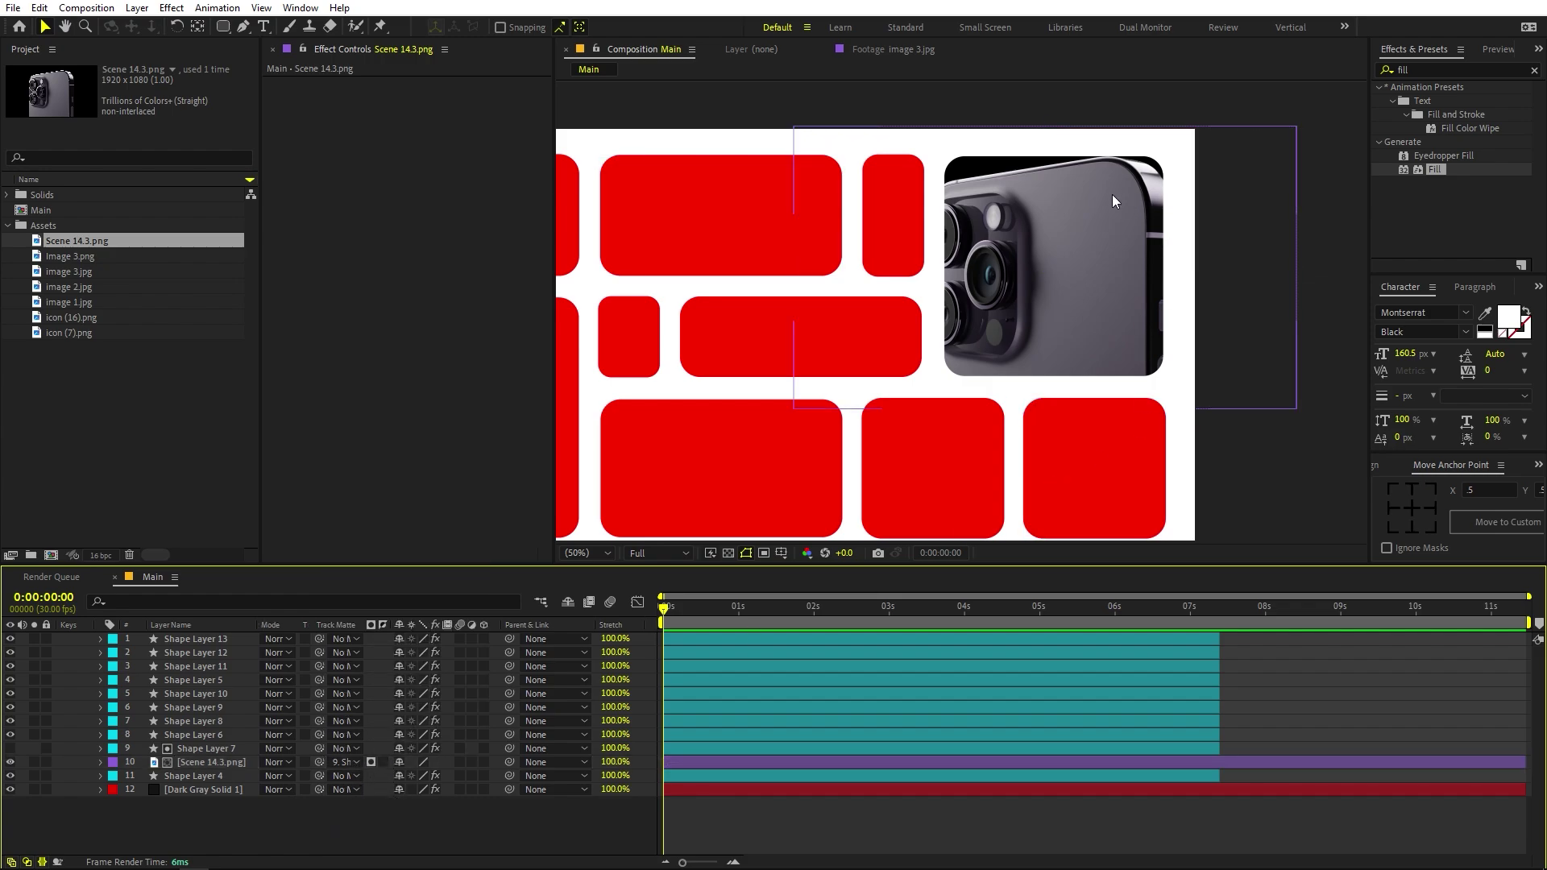
- Scale the Scene 14.3.png layer to 53.3% and shift it right so the phone's cameras sit inside the tile
{"action": "left_click", "coordinate": [242, 761]}
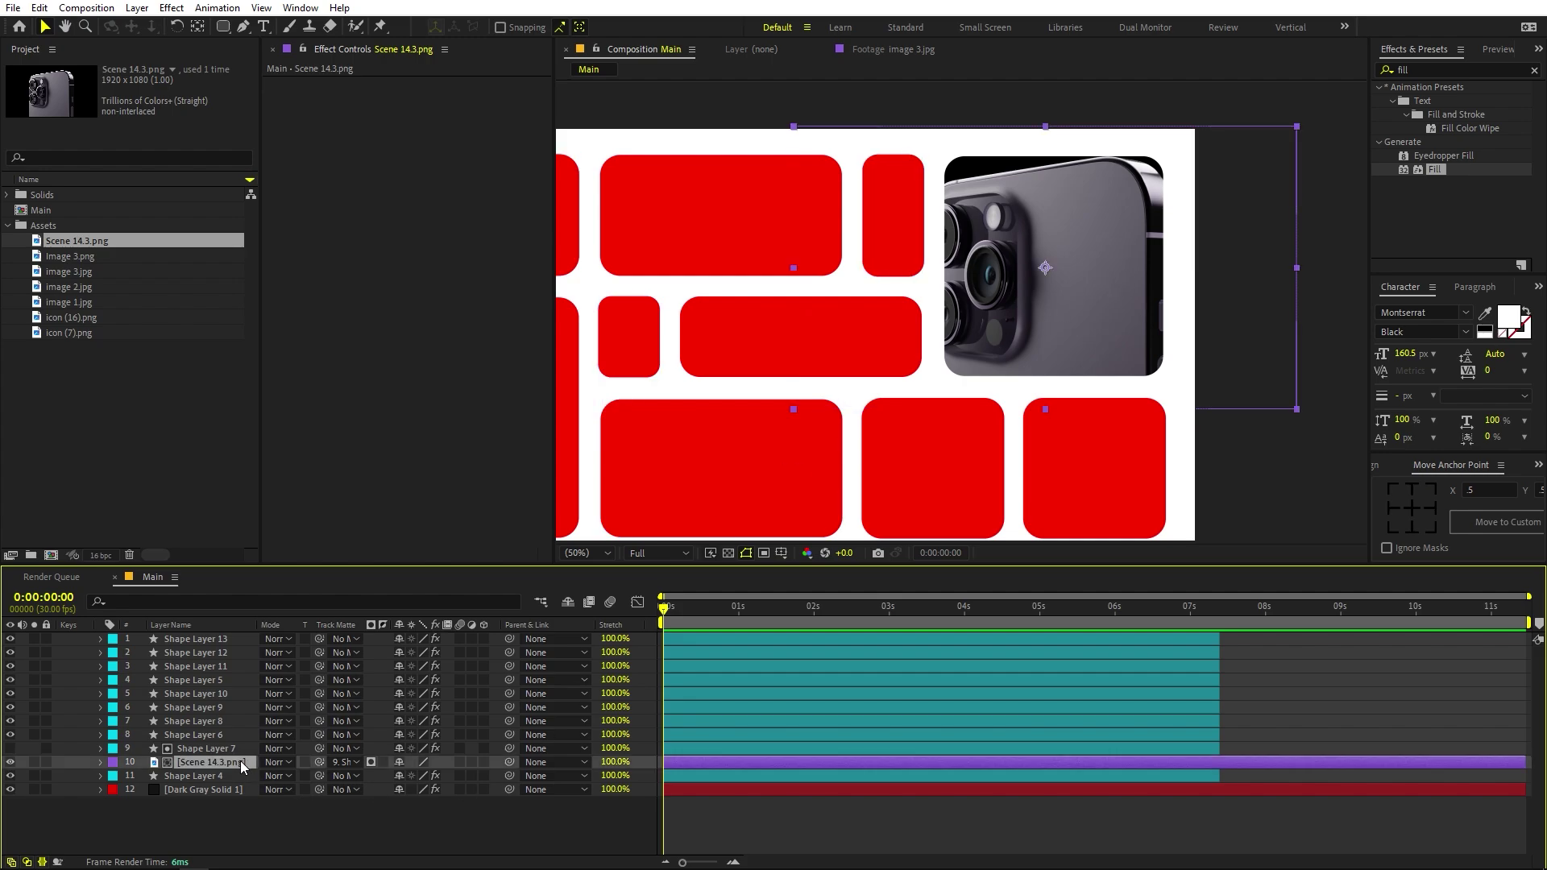
{"action": "key", "text": "s"}
{"action": "left_click_drag", "start_coordinate": [417, 779], "coordinate": [325, 781]}
{"action": "scroll", "coordinate": [1244, 426], "scroll_direction": "down", "scroll_amount": 2}
{"action": "left_click", "coordinate": [1185, 422]}
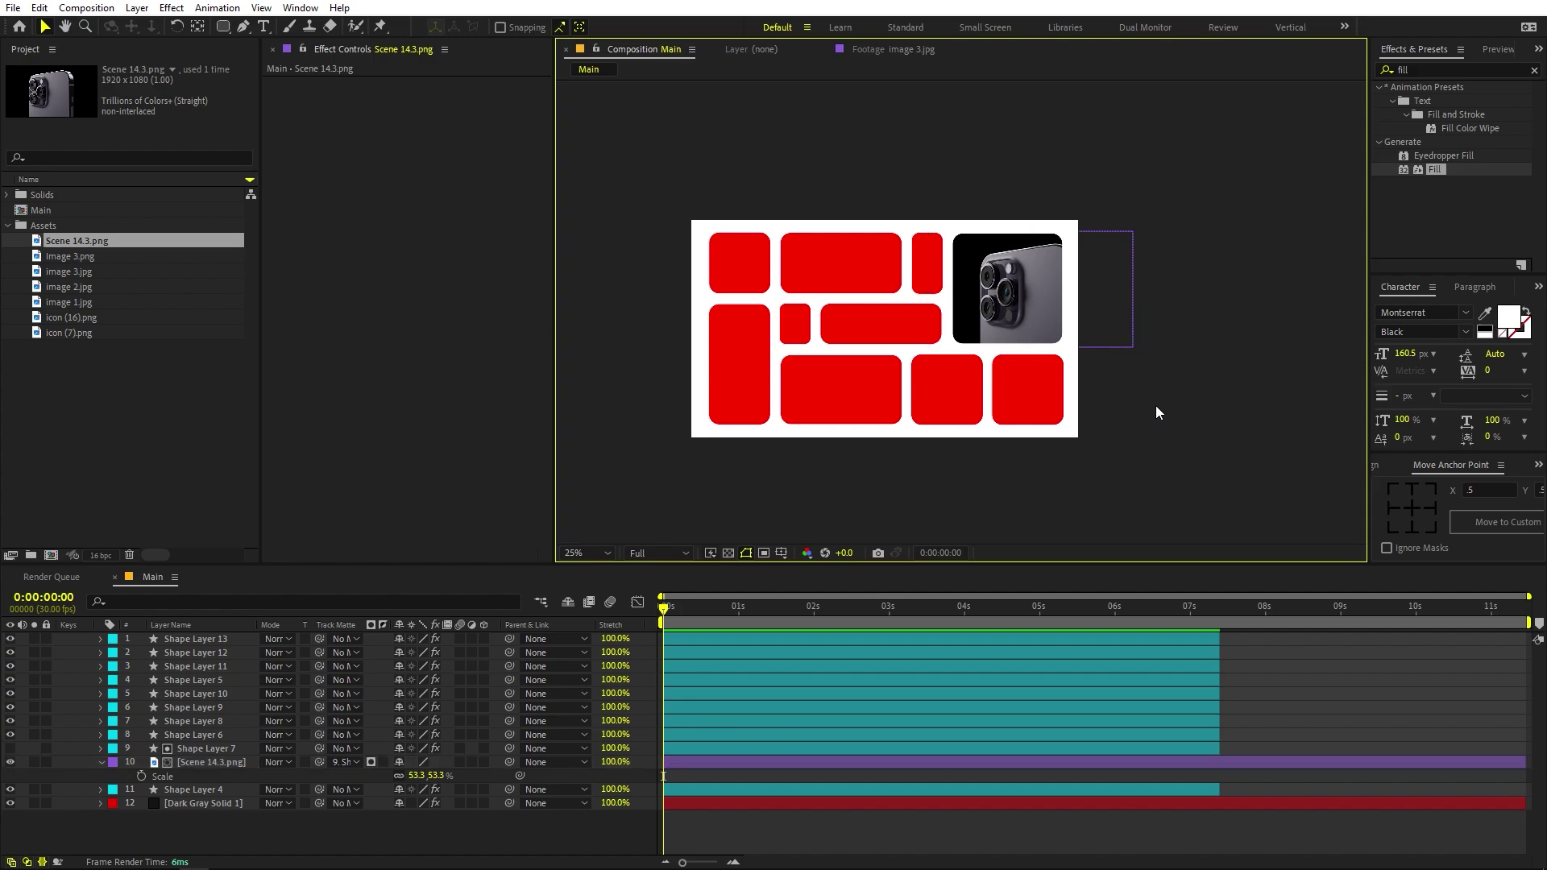
{"action": "key", "text": "shift+/"}
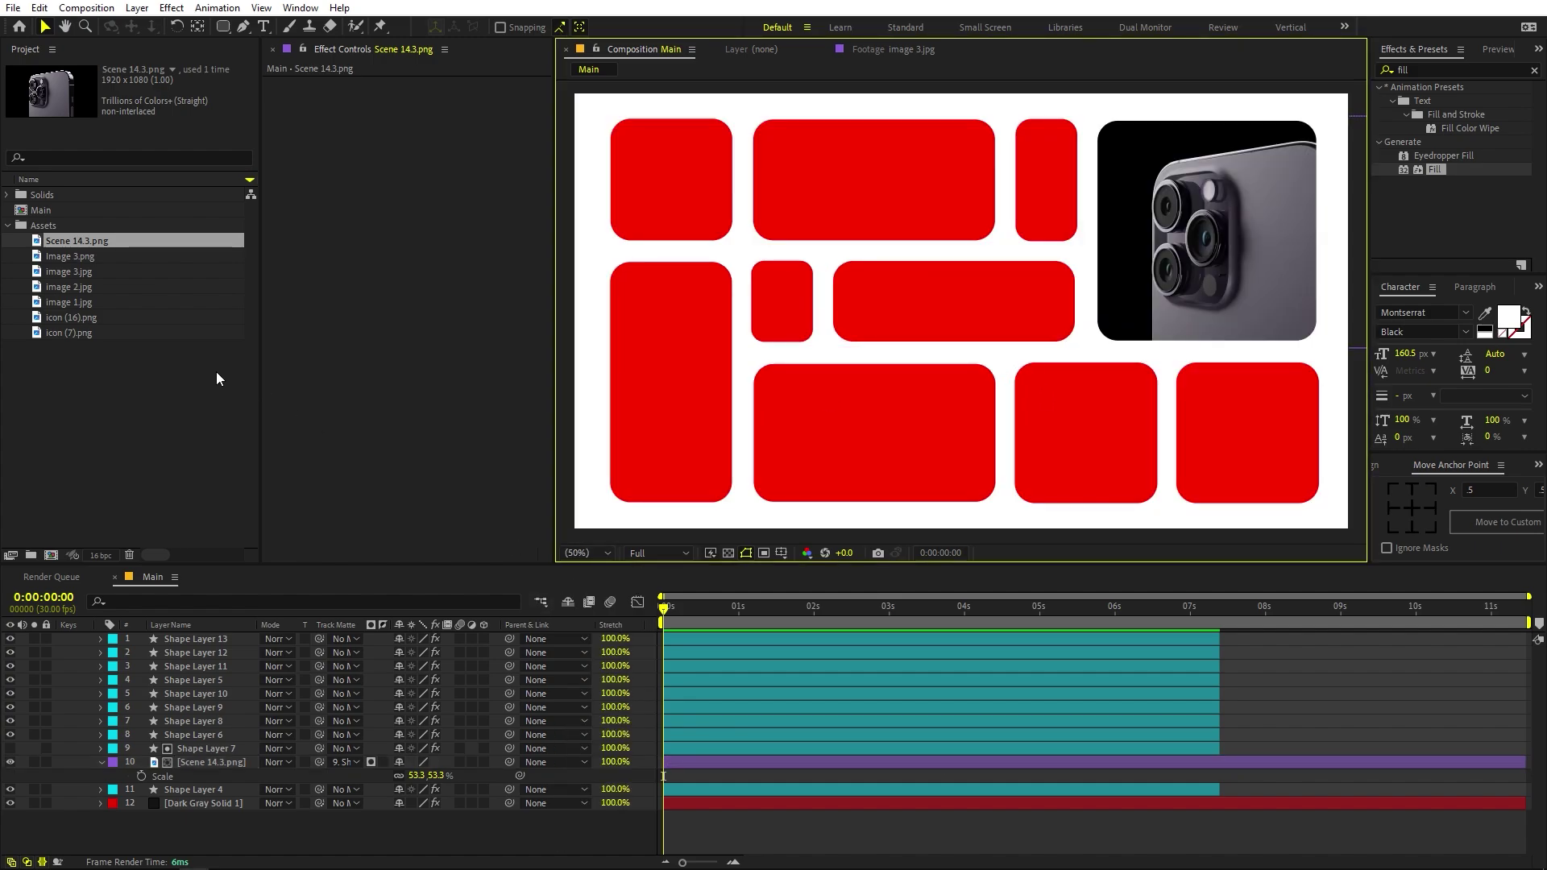
- Add the portrait Image 3.png to the composition directly beneath Shape Layer 8, the tall left tile
{"action": "left_click", "coordinate": [667, 360]}
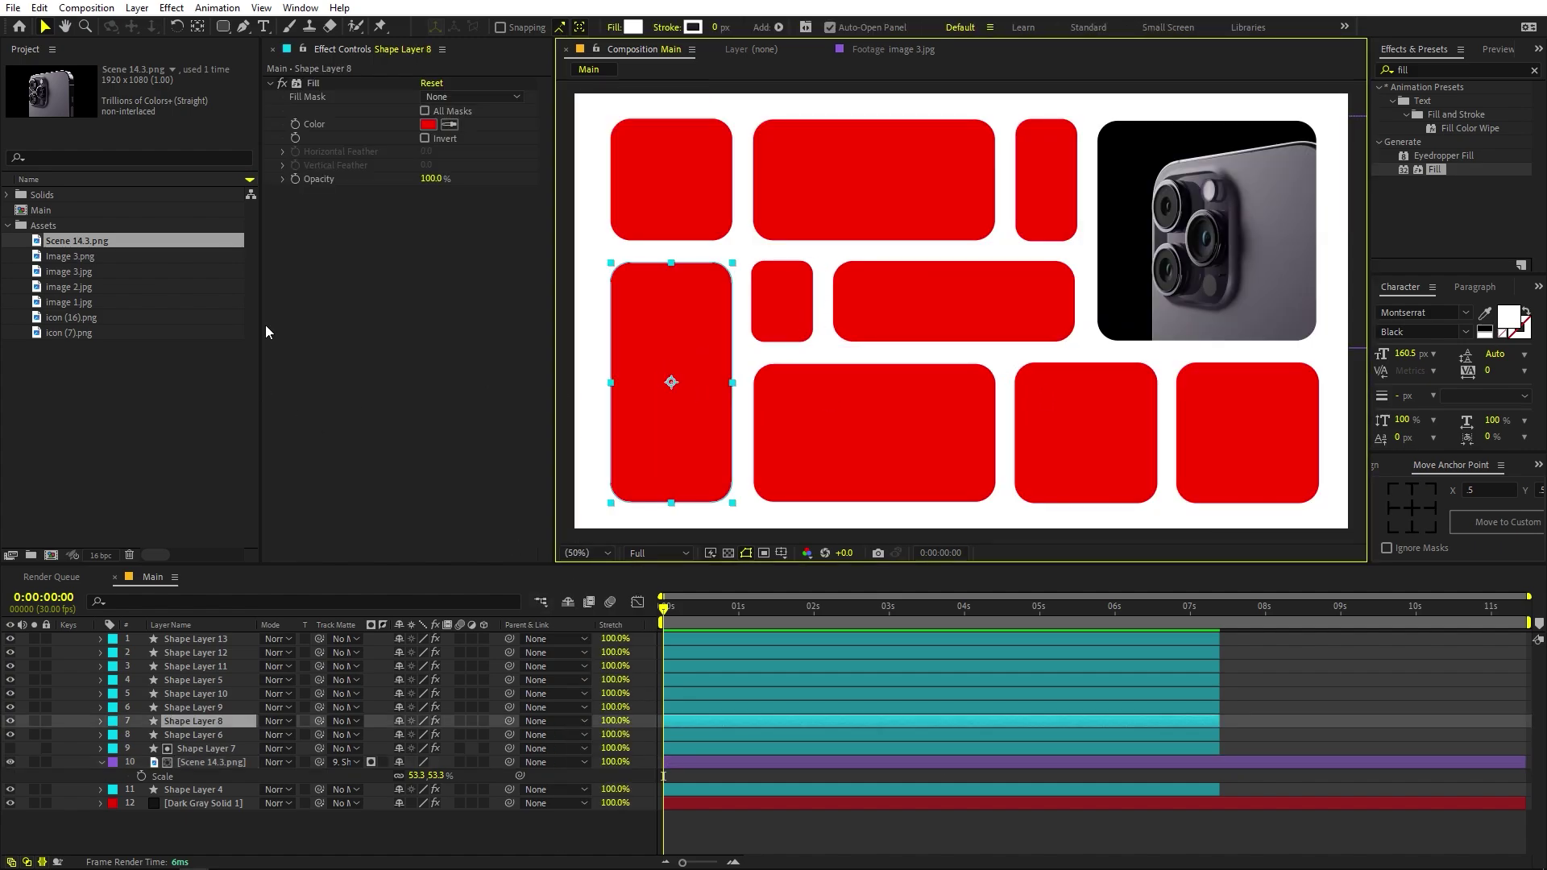
{"action": "left_click", "coordinate": [64, 333]}
{"action": "left_click", "coordinate": [65, 288]}
{"action": "left_click", "coordinate": [70, 274]}
{"action": "left_click", "coordinate": [70, 292]}
{"action": "left_click", "coordinate": [70, 273]}
{"action": "left_click", "coordinate": [73, 256]}
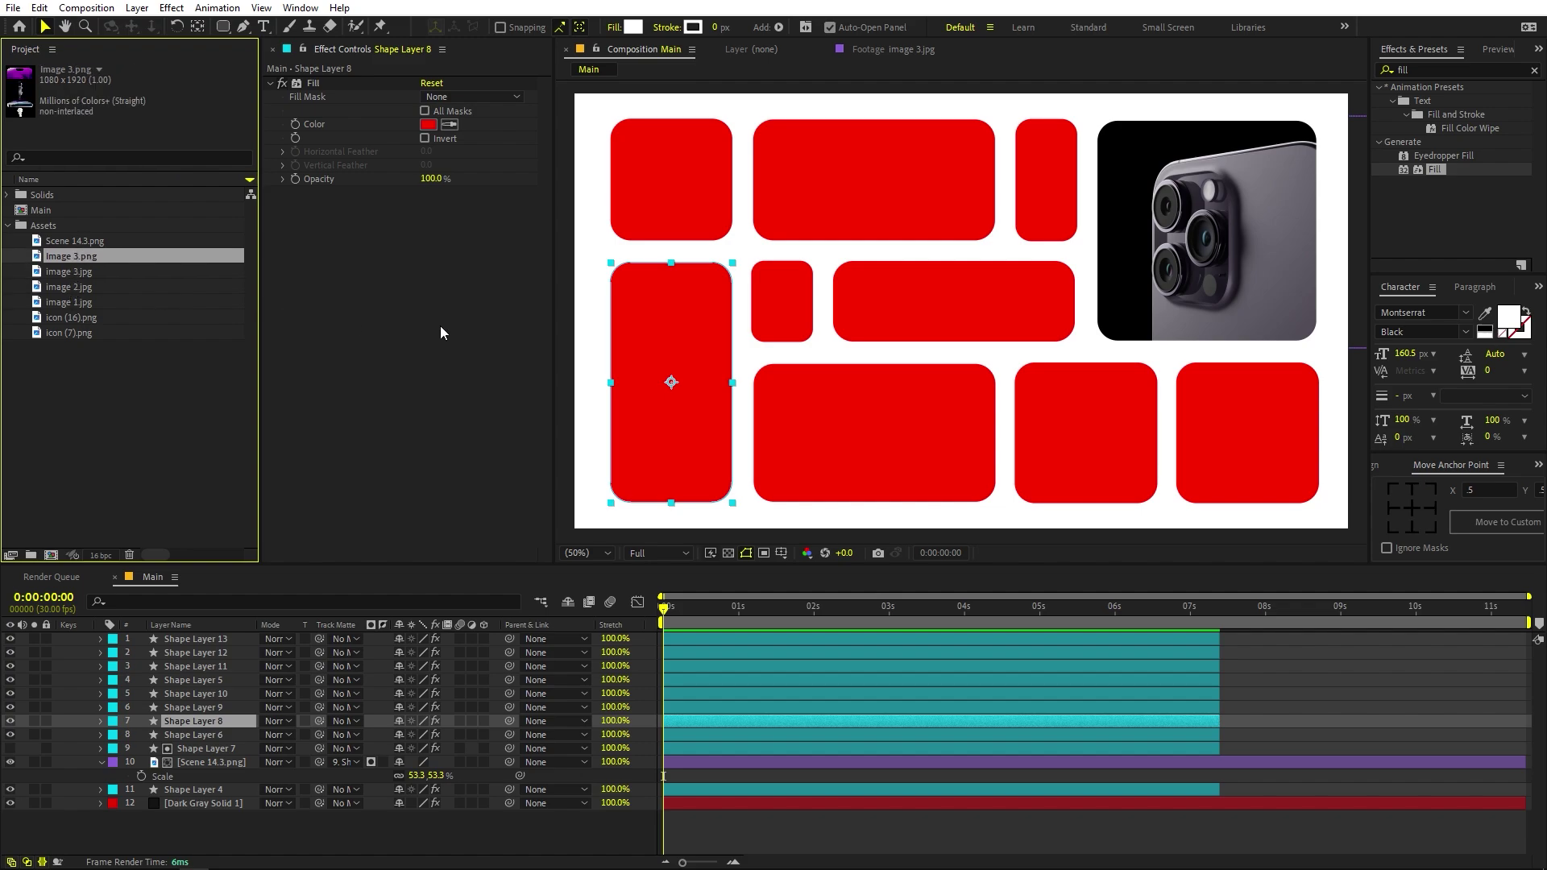
{"action": "left_click_drag", "start_coordinate": [69, 255], "coordinate": [170, 731]}
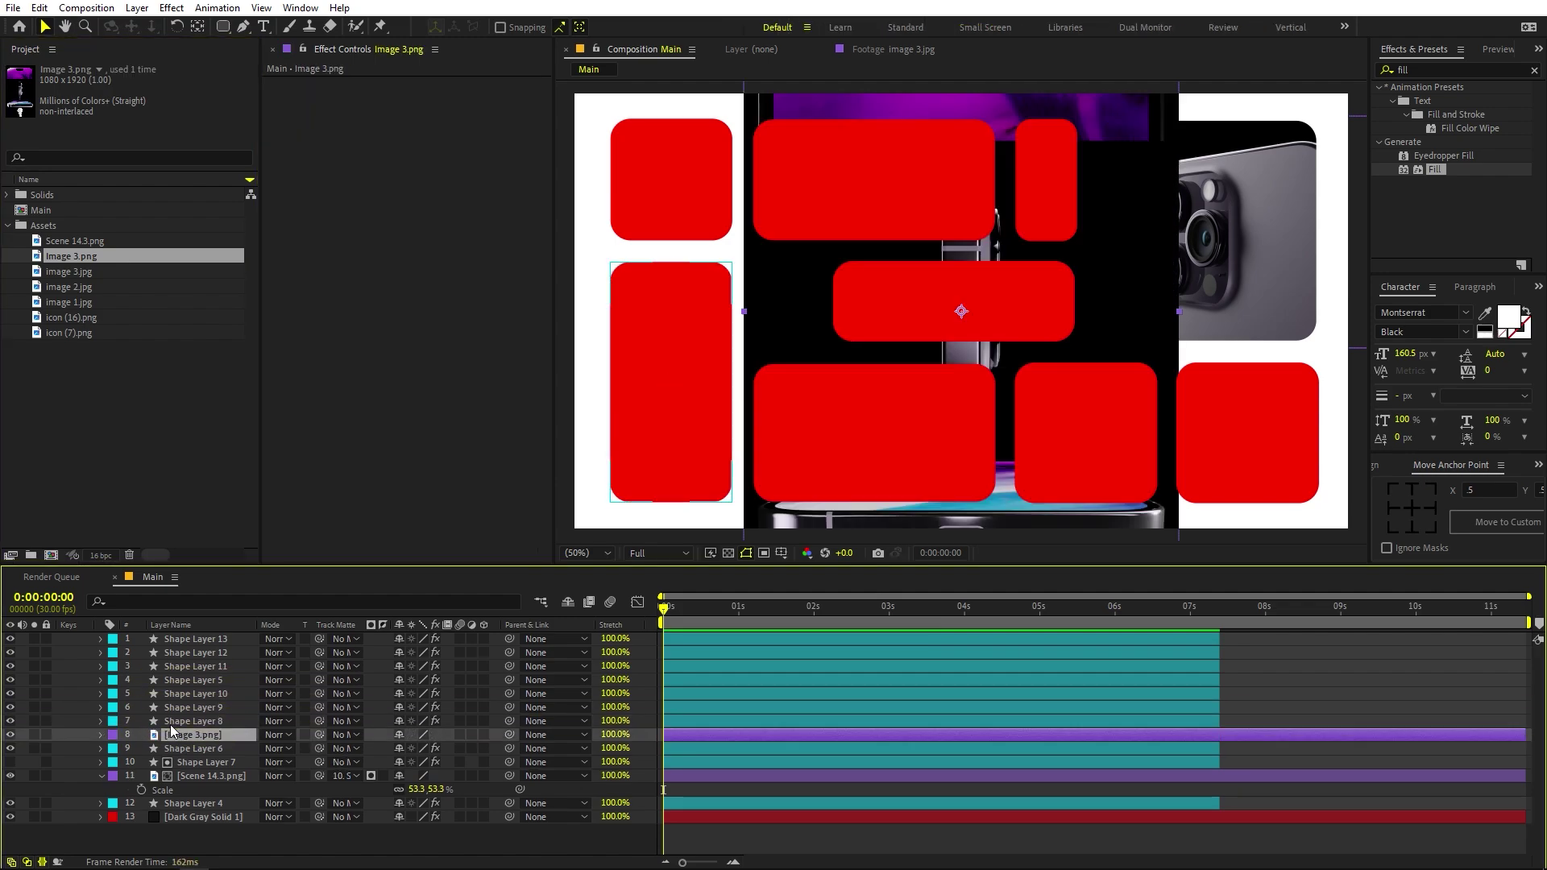
- Scale Image 3.png to 64.4% over the tall left tile and set Shape Layer 8 as its track matte
{"action": "key", "text": "s"}
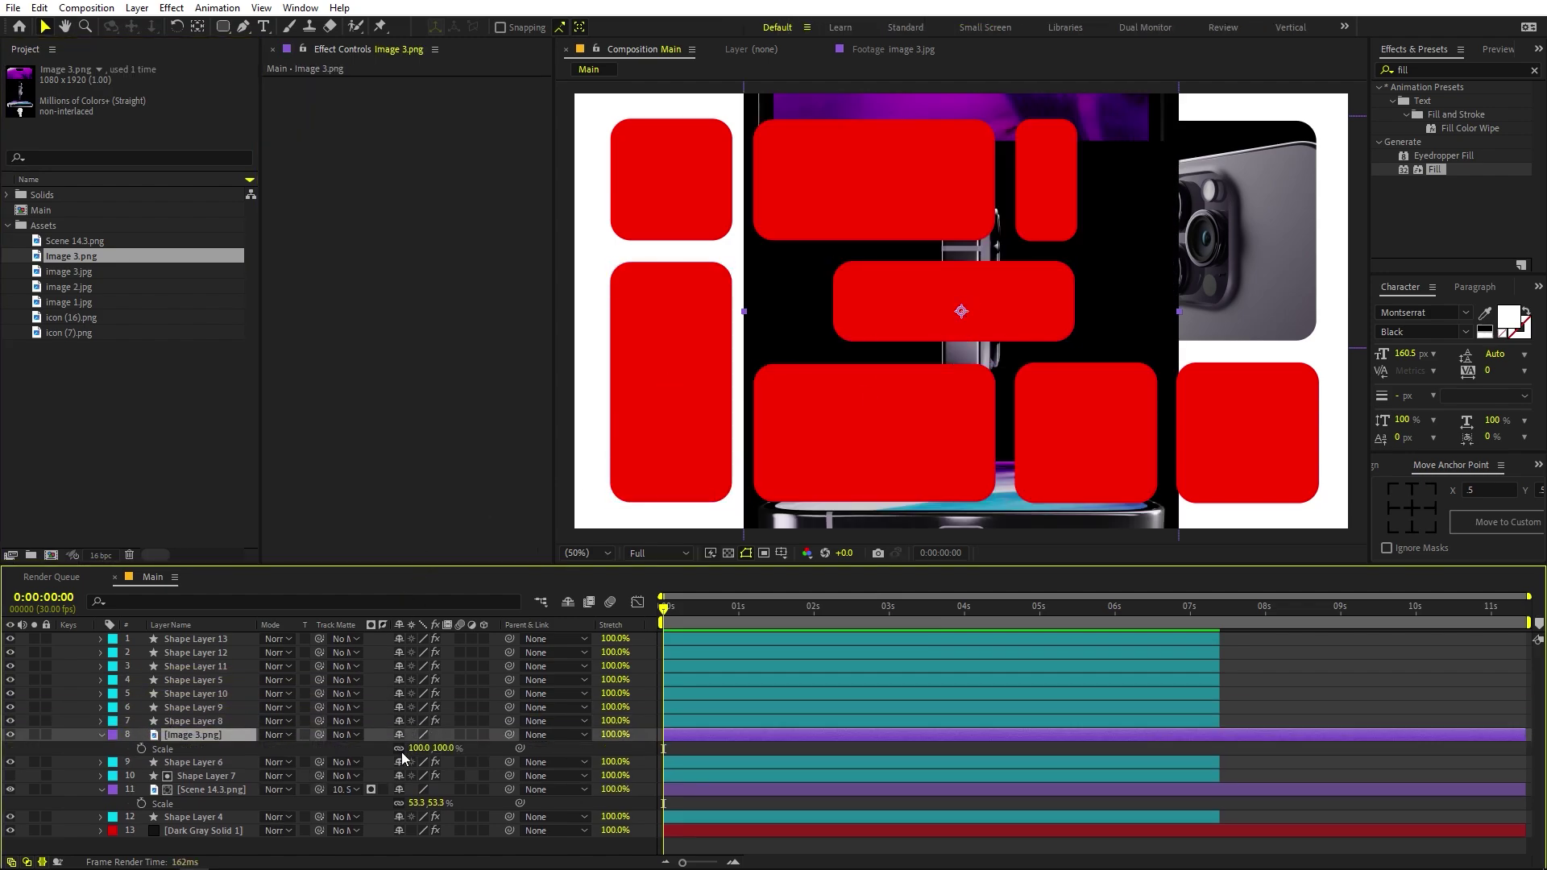
{"action": "left_click_drag", "start_coordinate": [417, 748], "coordinate": [389, 749]}
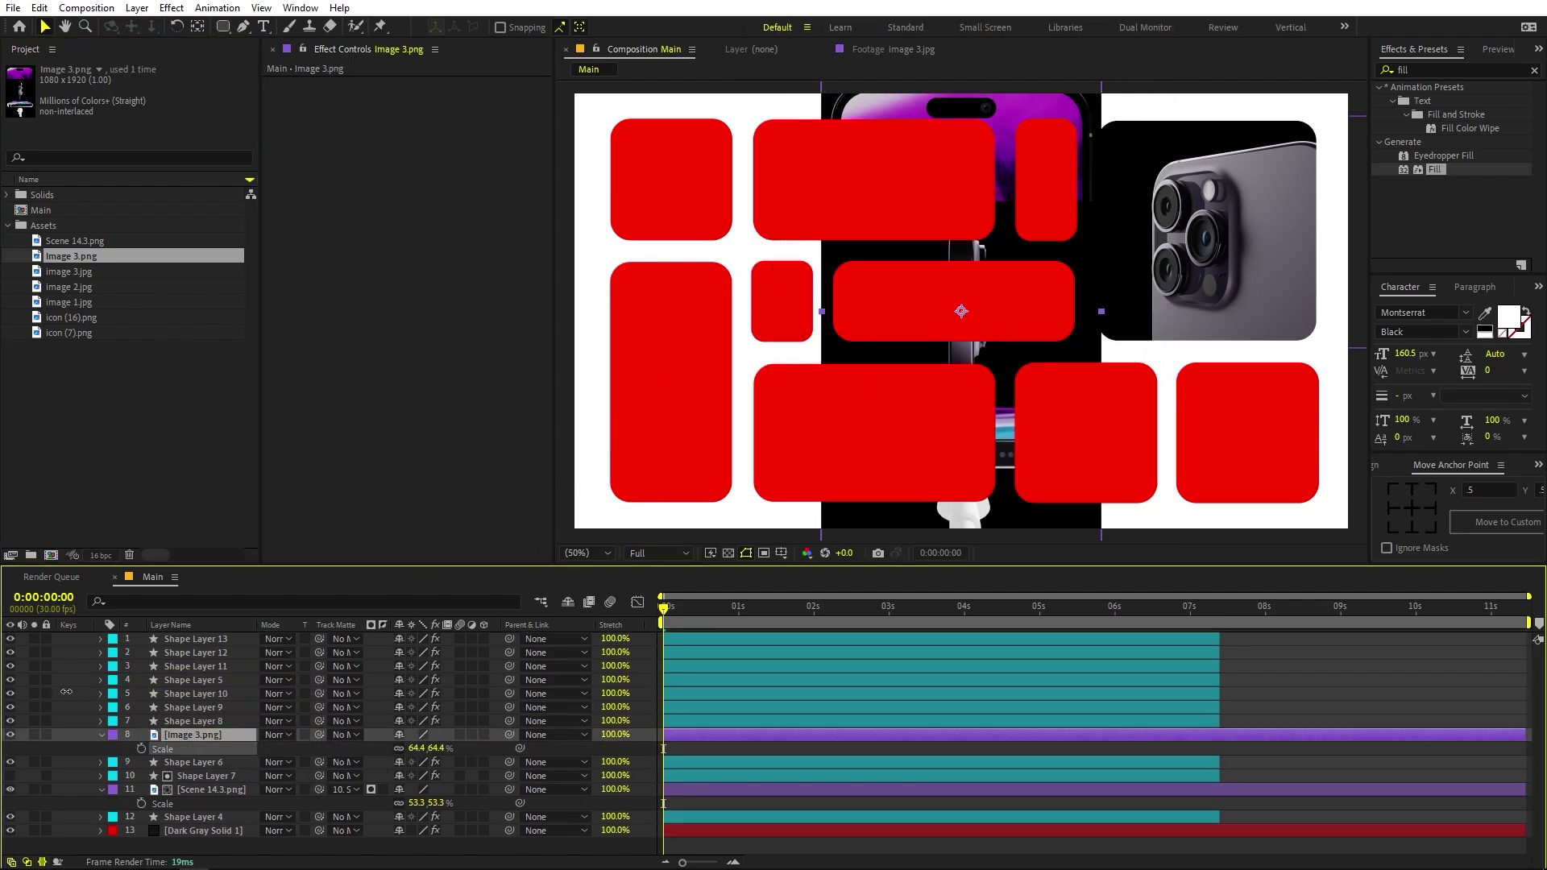
{"action": "left_click_drag", "start_coordinate": [1040, 274], "coordinate": [769, 274]}
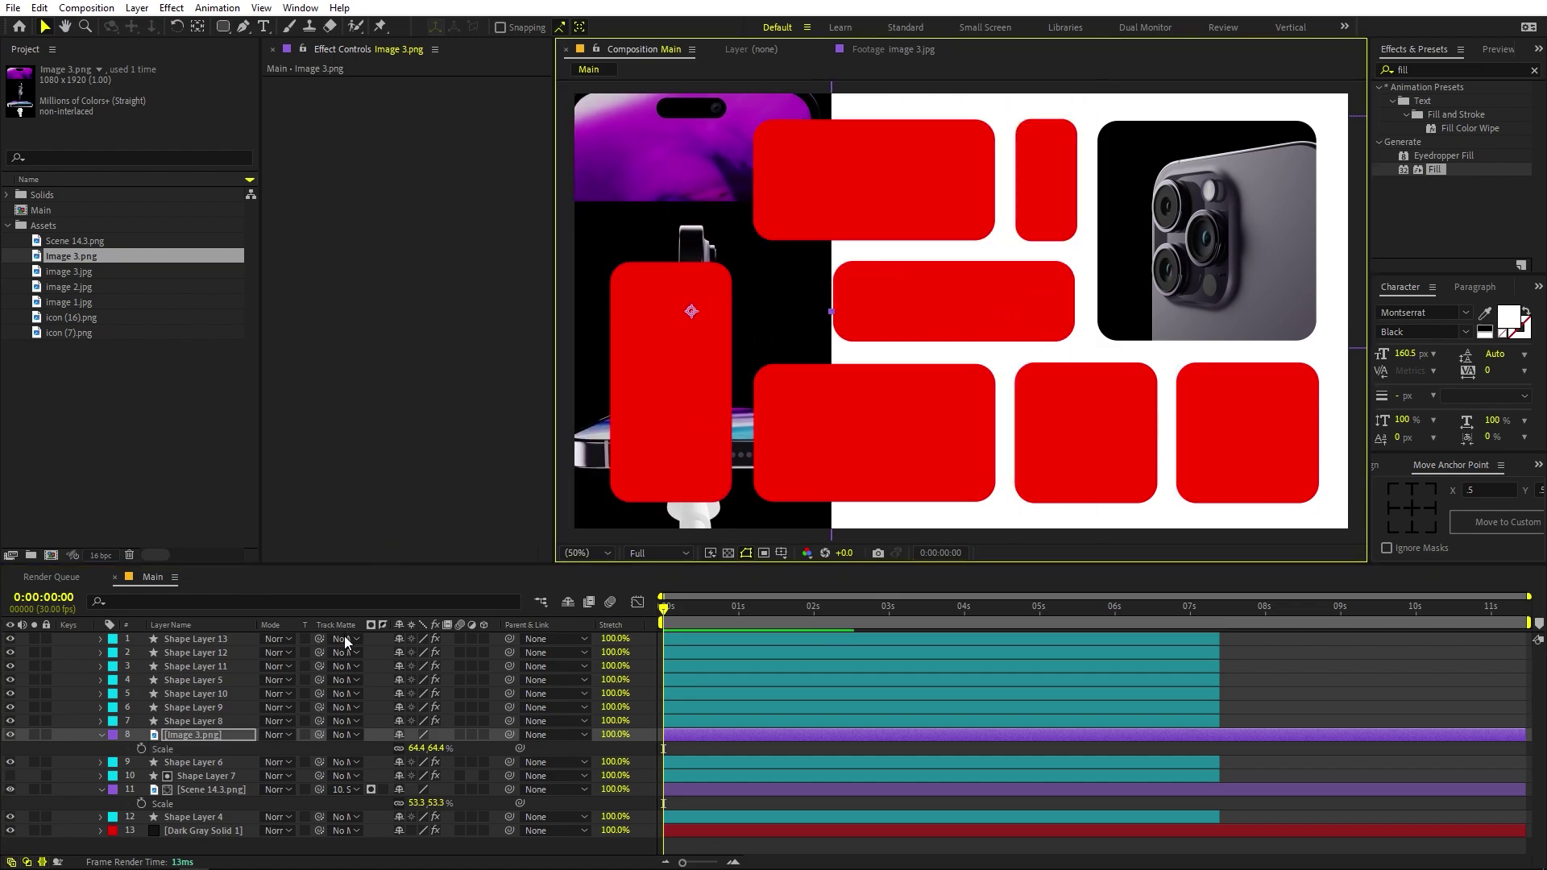
{"action": "left_click_drag", "start_coordinate": [321, 735], "coordinate": [182, 722]}
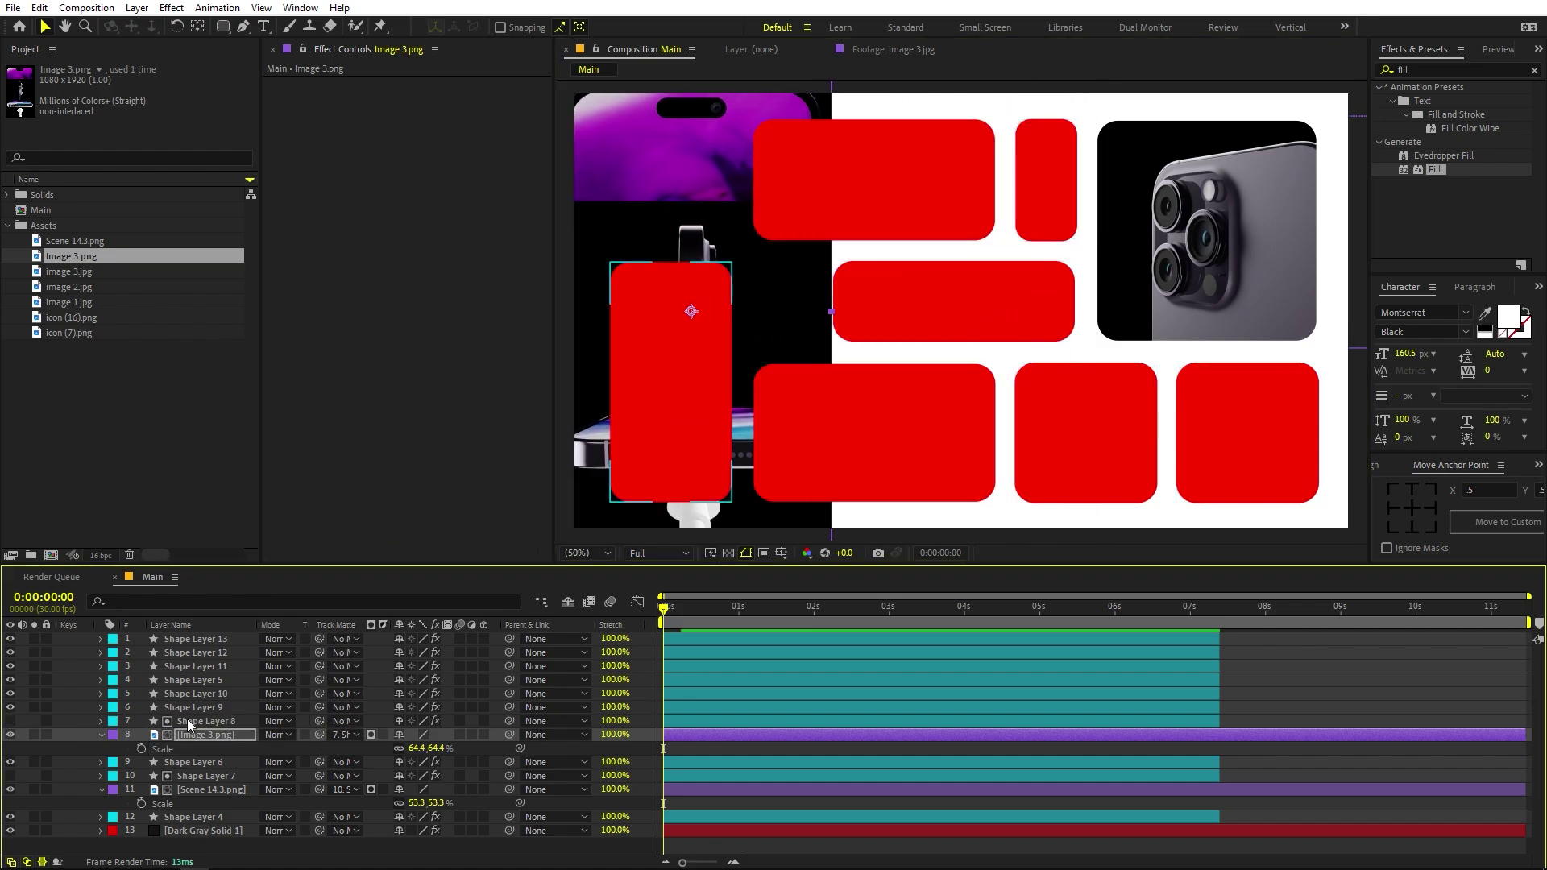
- Set the Image 3.png scale to 54.5% and reposition it so the upright phone is centered in the tall tile
{"action": "key", "text": "p"}
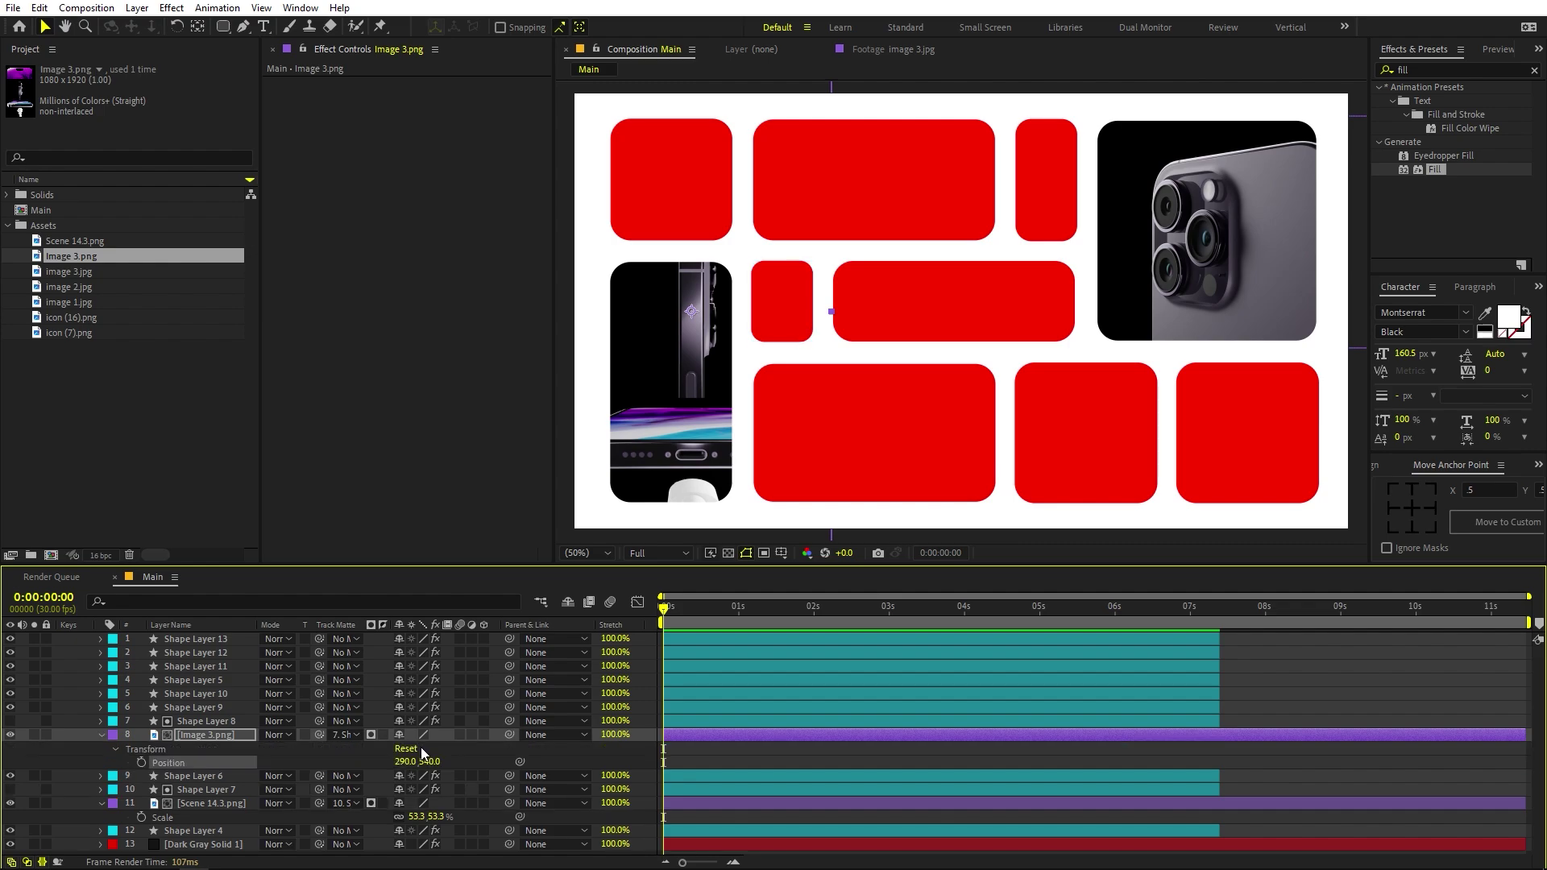
{"action": "left_click_drag", "start_coordinate": [406, 763], "coordinate": [340, 820]}
{"action": "key", "text": "s"}
{"action": "left_click_drag", "start_coordinate": [641, 412], "coordinate": [641, 467]}
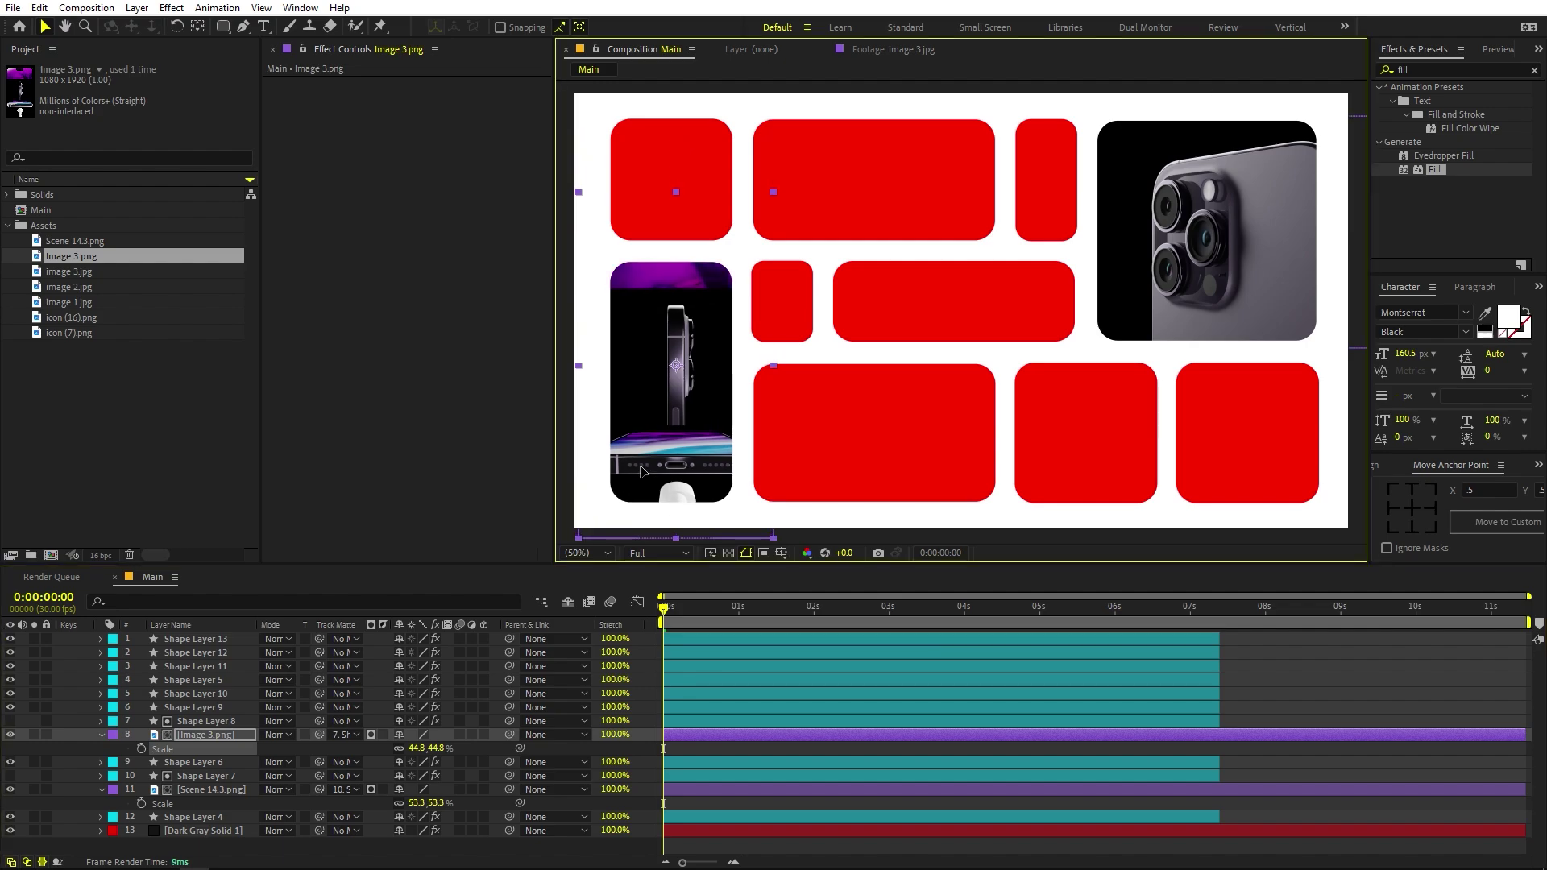
{"action": "left_click_drag", "start_coordinate": [419, 748], "coordinate": [514, 763]}
{"action": "left_click_drag", "start_coordinate": [679, 458], "coordinate": [679, 439]}
- Preview icon (7).png and add it to the composition directly above Shape Layer 6, the small tile in the middle row
{"action": "left_click", "coordinate": [129, 435]}
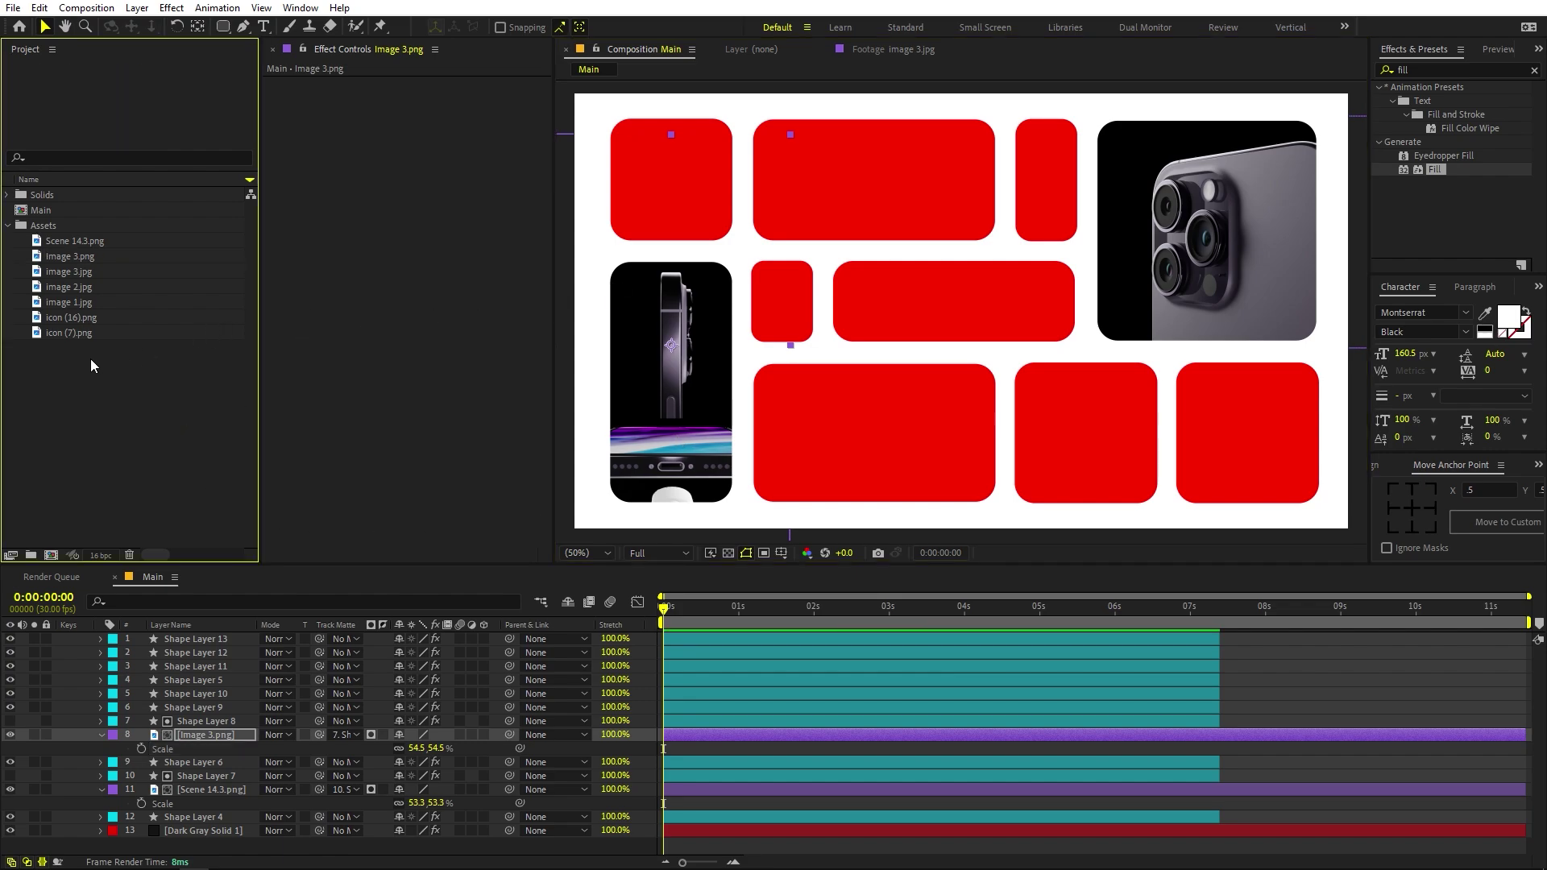
{"action": "left_click", "coordinate": [88, 318]}
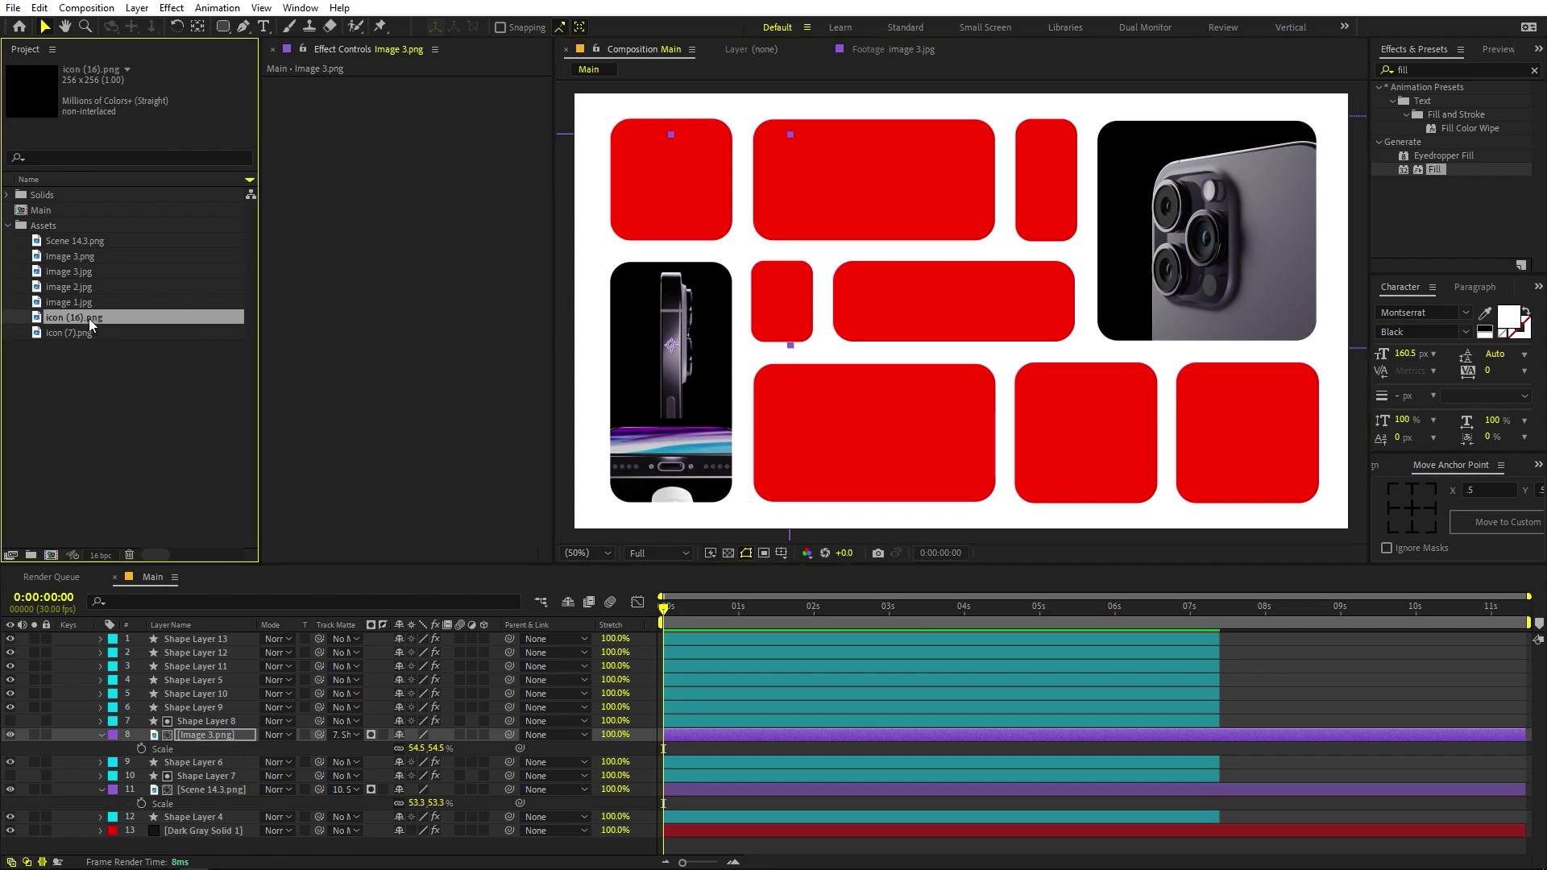
{"action": "left_click", "coordinate": [69, 331]}
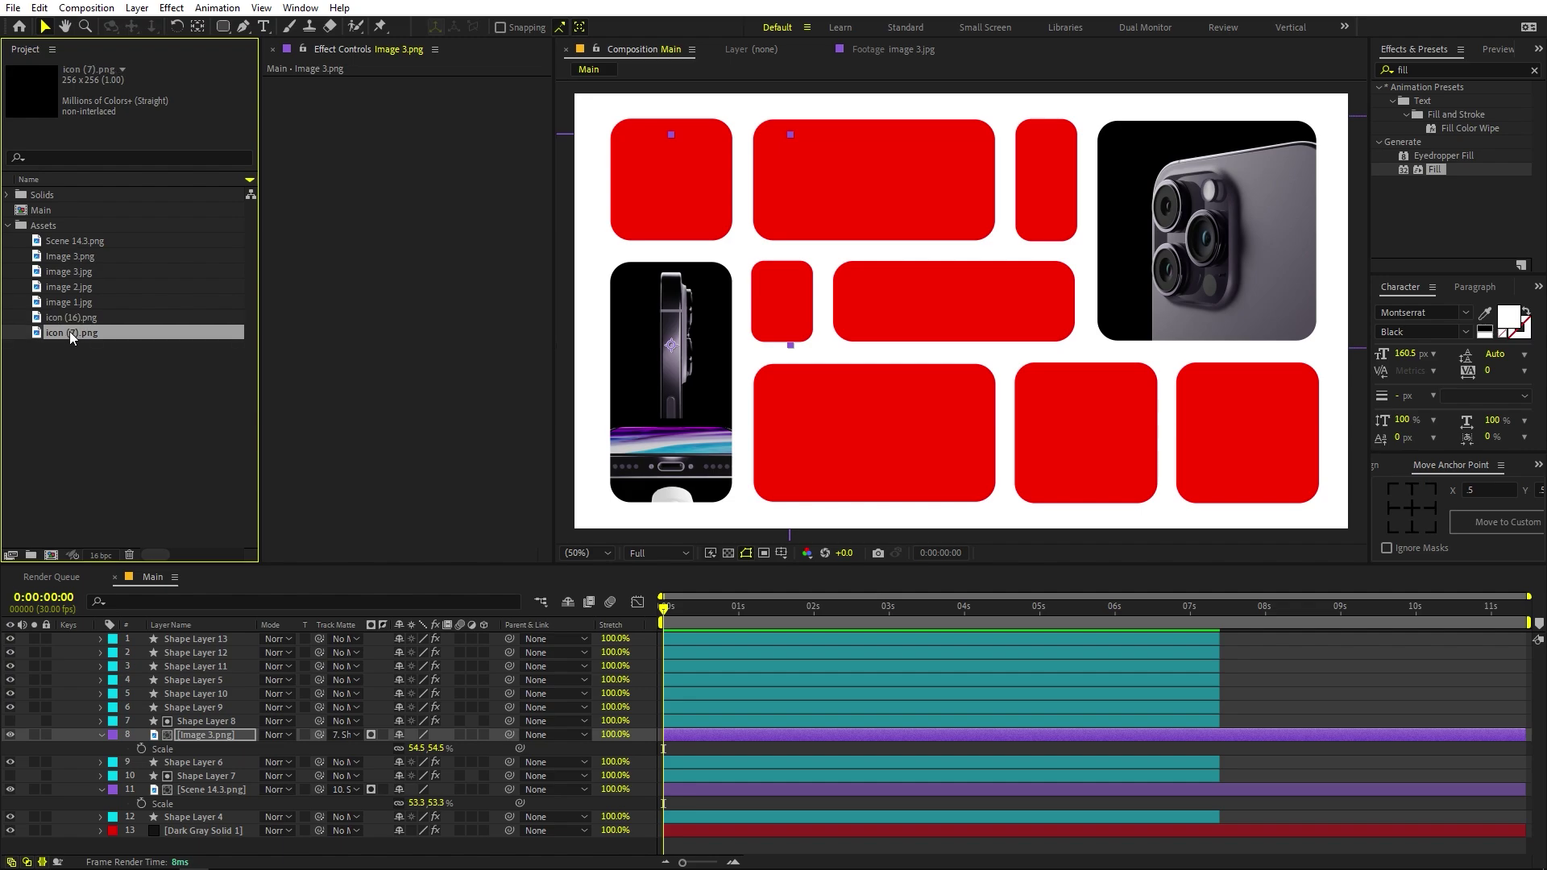
{"action": "double_click", "coordinate": [70, 331]}
{"action": "left_click", "coordinate": [632, 50]}
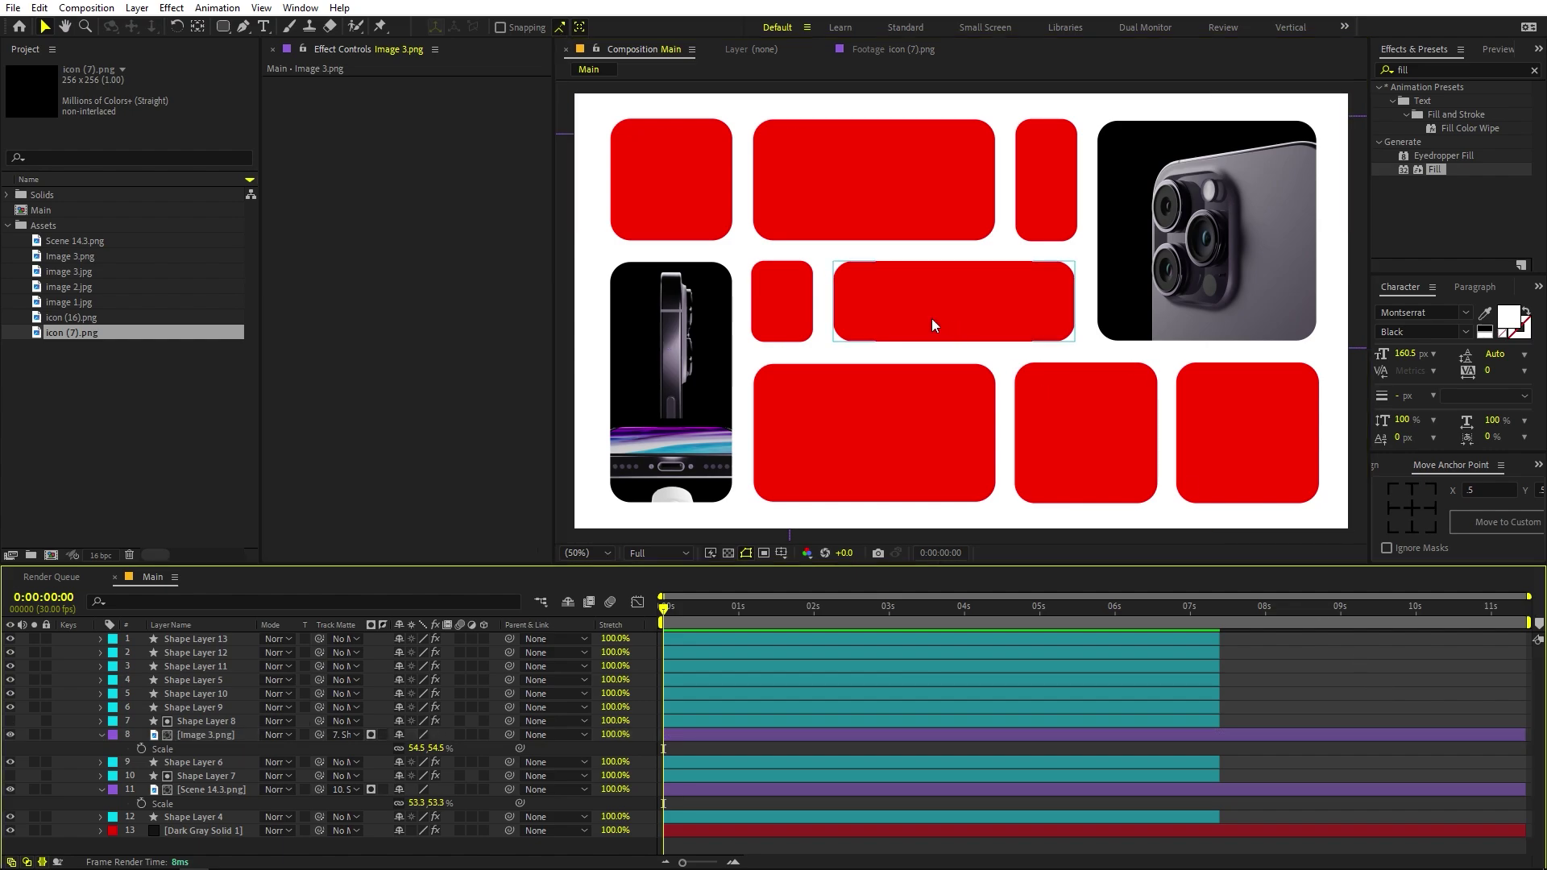
{"action": "left_click", "coordinate": [807, 302]}
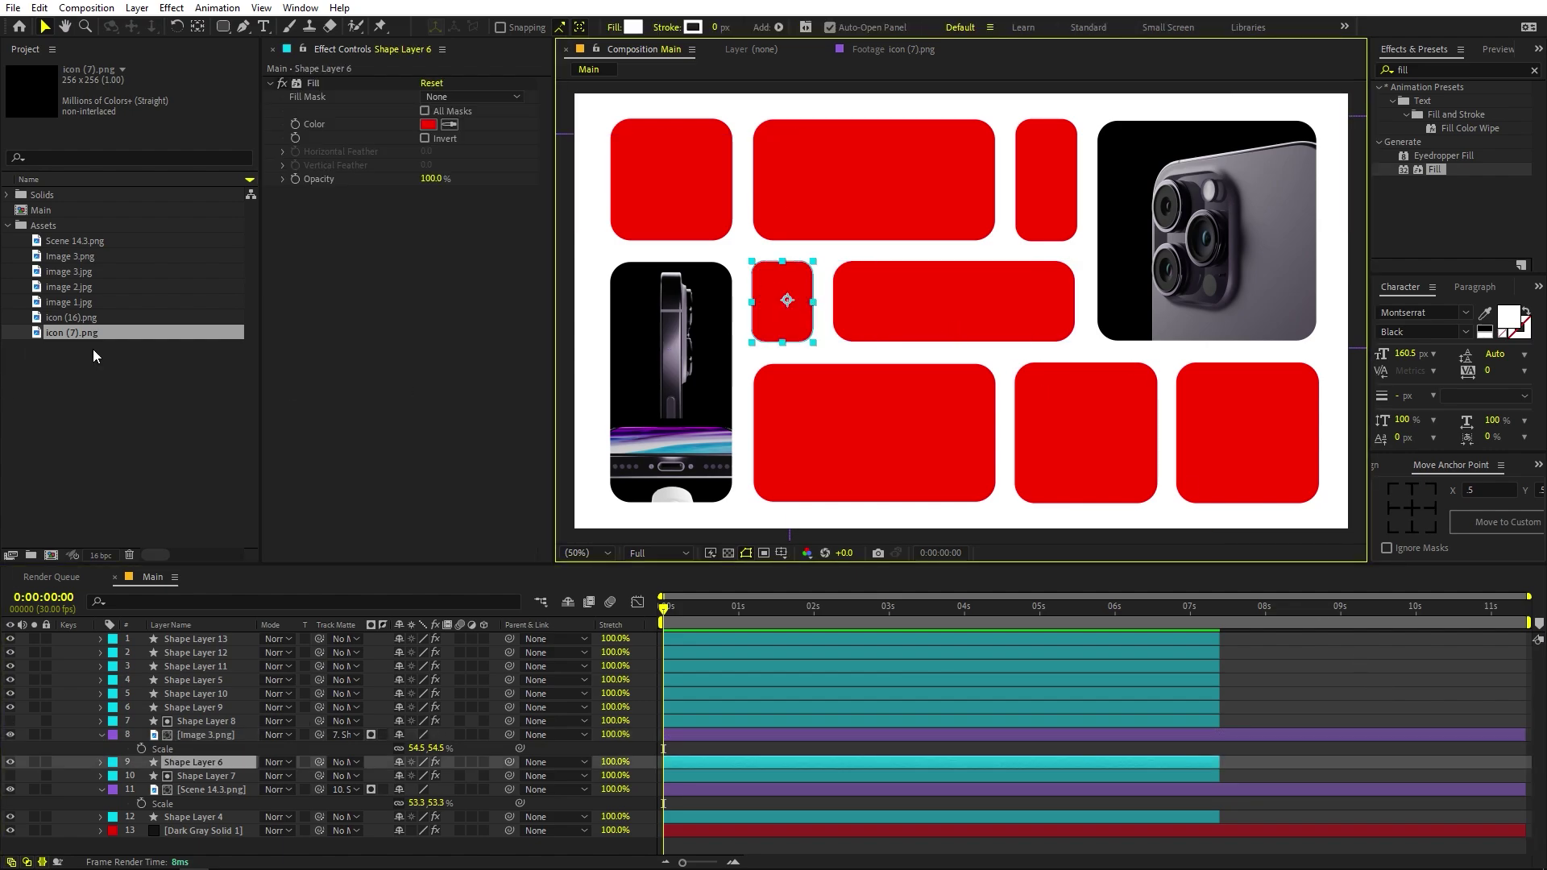
{"action": "left_click_drag", "start_coordinate": [100, 332], "coordinate": [182, 753]}
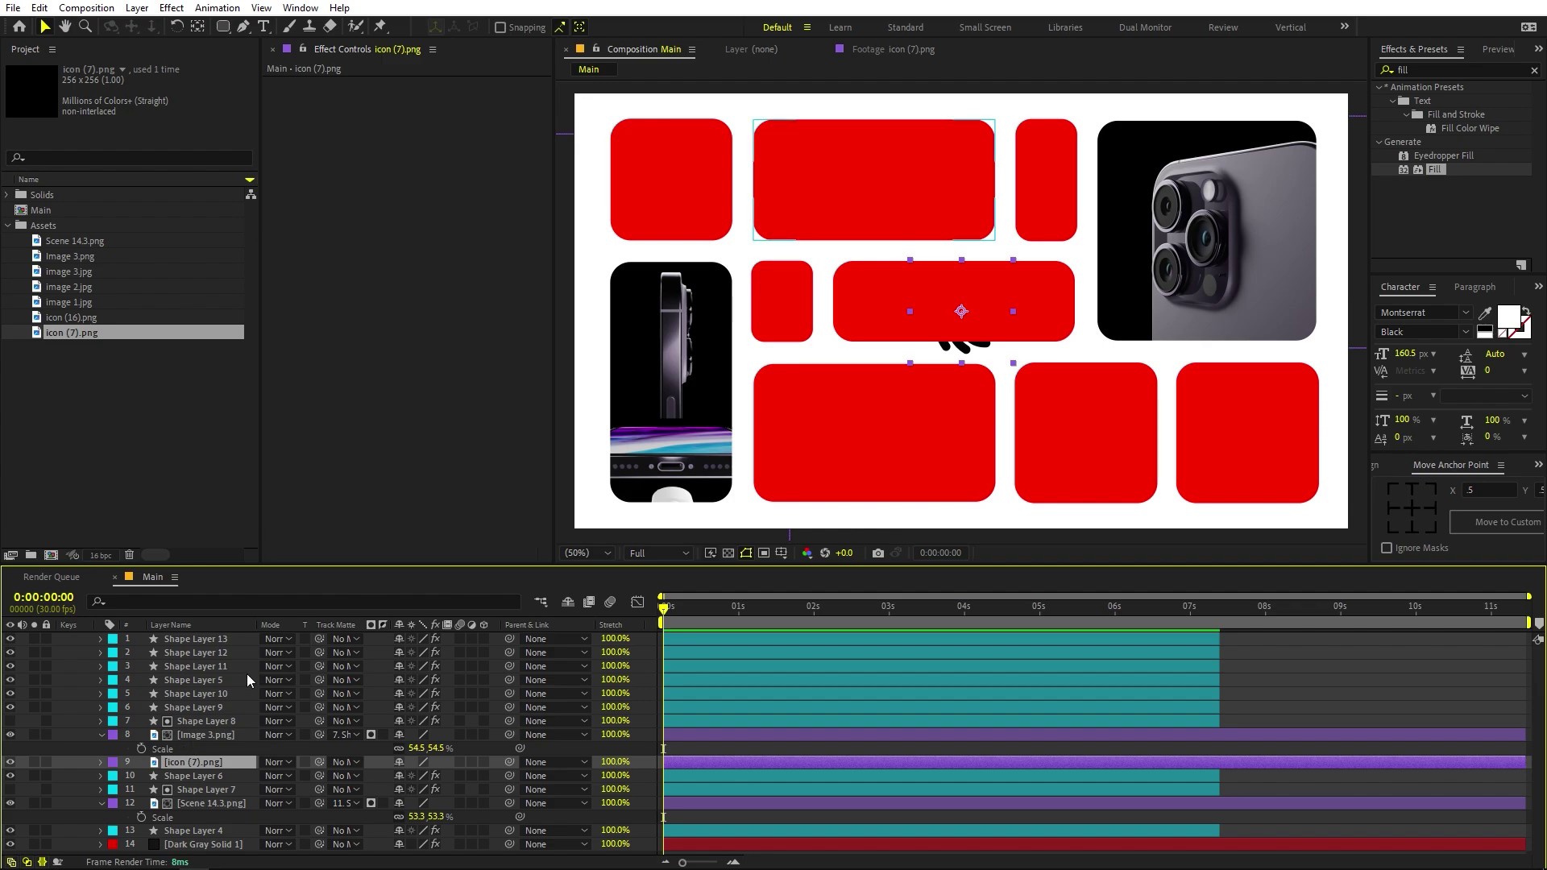
- Scale the icon (7).png layer to 50.8% and position the fingerprint over the small middle-row tile
{"action": "key", "text": "s"}
{"action": "left_click_drag", "start_coordinate": [420, 775], "coordinate": [397, 775]}
{"action": "left_click", "coordinate": [947, 327]}
{"action": "left_click_drag", "start_coordinate": [946, 327], "coordinate": [775, 315]}
{"action": "scroll", "coordinate": [822, 310], "scroll_direction": "up", "scroll_amount": 2}
{"action": "key", "text": "h"}
{"action": "left_click_drag", "start_coordinate": [854, 276], "coordinate": [1004, 279]}
{"action": "scroll", "coordinate": [978, 274], "scroll_direction": "up", "scroll_amount": 1}
{"action": "key", "text": "v"}
{"action": "left_click_drag", "start_coordinate": [417, 776], "coordinate": [401, 775]}
{"action": "left_click_drag", "start_coordinate": [926, 289], "coordinate": [906, 311]}
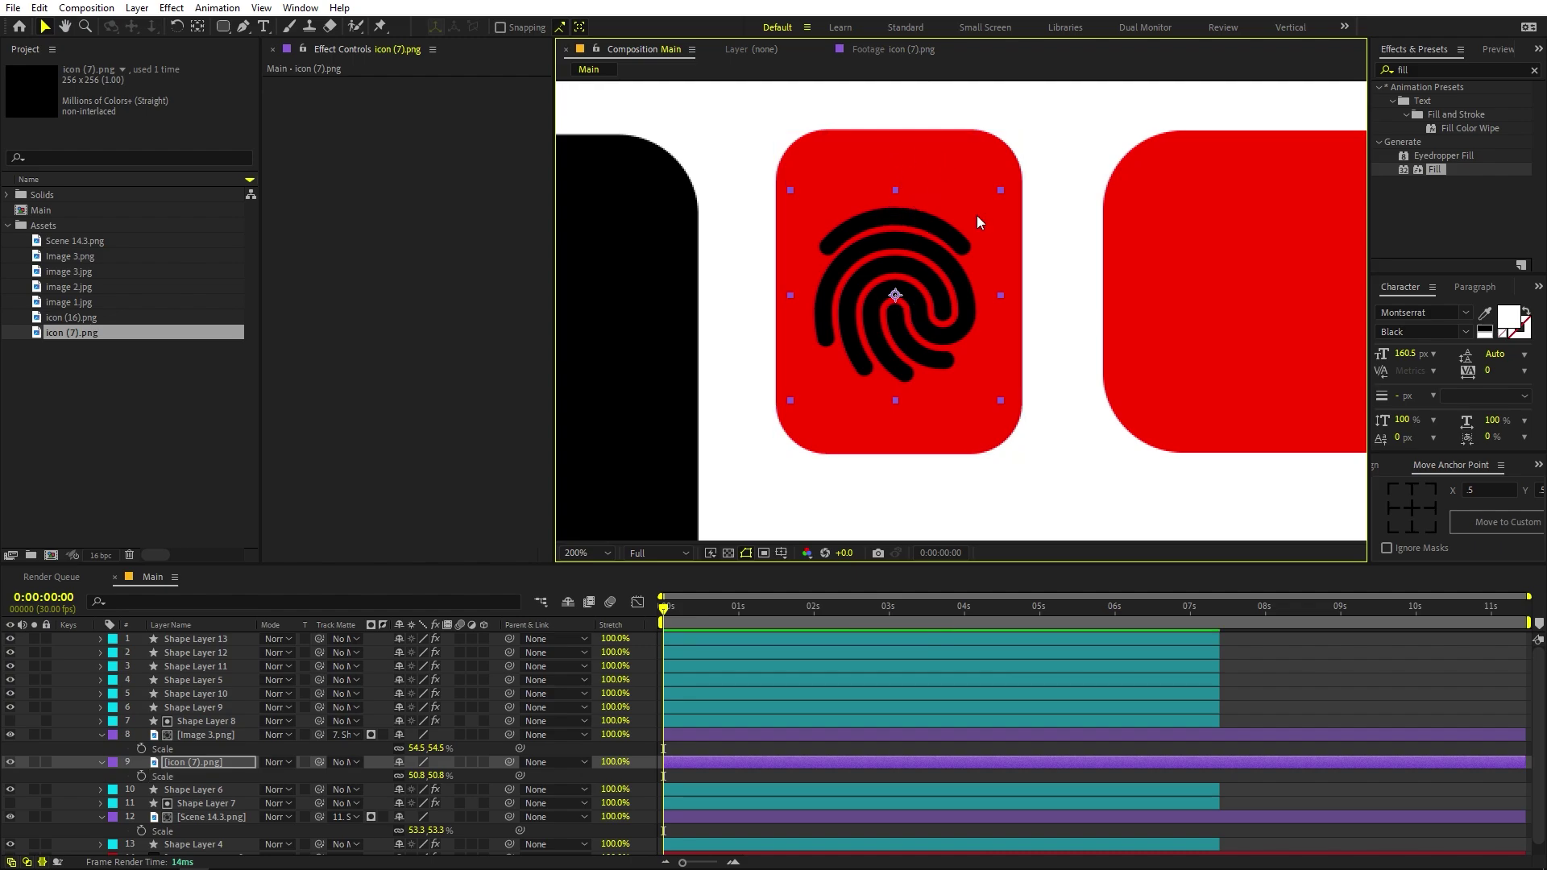
- Try to align icon (7).png and Shape Layer 6 to each other on their horizontal and vertical centers
{"action": "left_click", "coordinate": [1380, 464]}
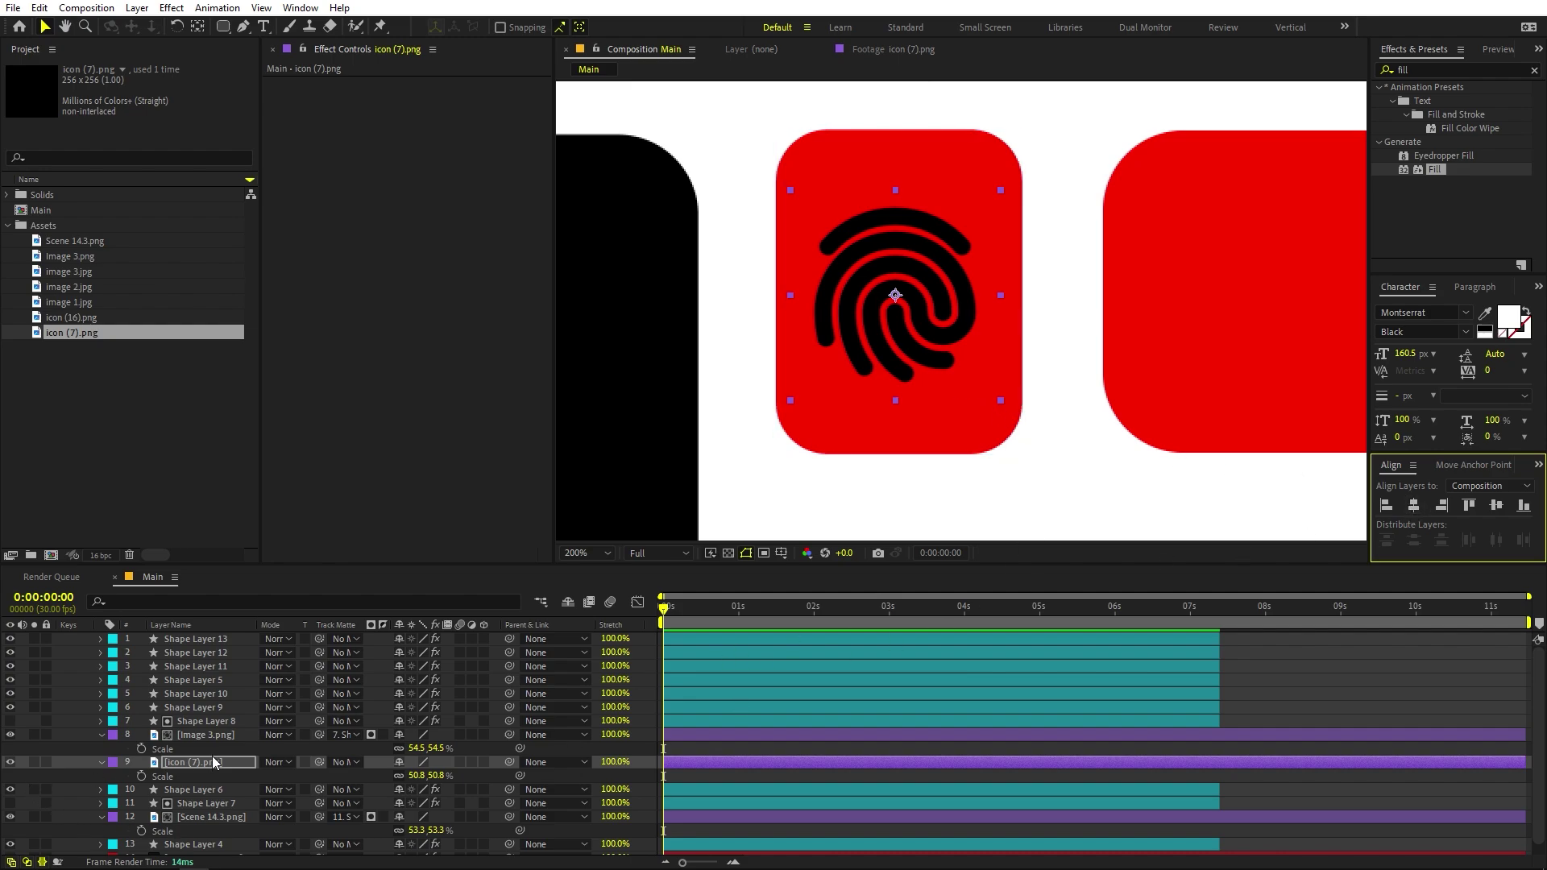
{"action": "left_click", "coordinate": [193, 788], "text": "ctrl"}
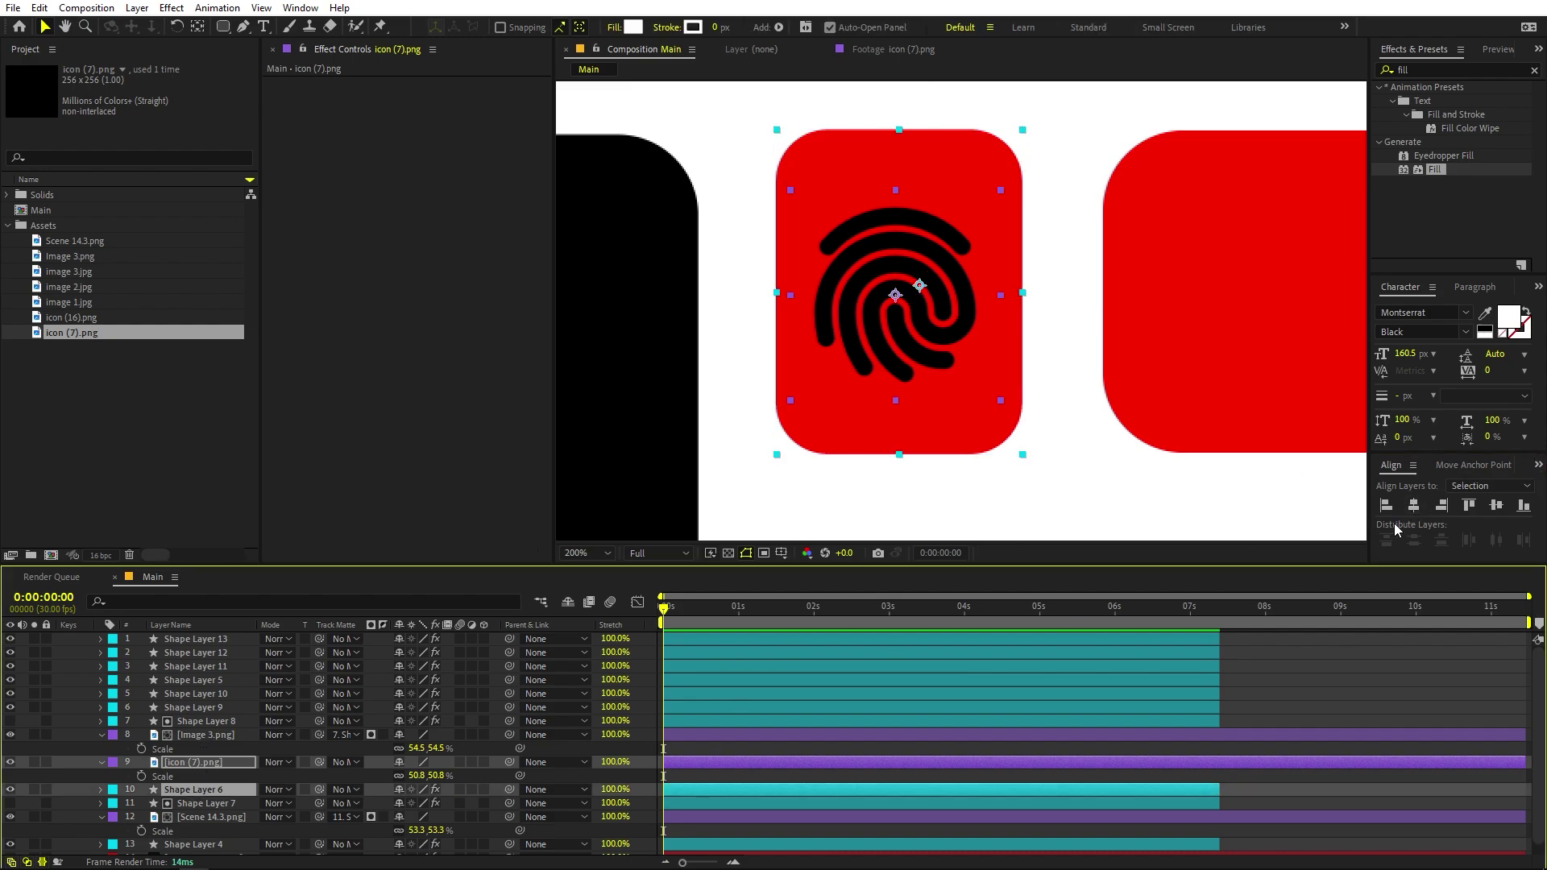
{"action": "left_click", "coordinate": [1415, 508]}
{"action": "left_click", "coordinate": [1503, 505]}
- Keyframe Shape Layer 6's position at frame 0, then center-align it with icon (7).png horizontally and vertically at frame 7
{"action": "left_click", "coordinate": [191, 790]}
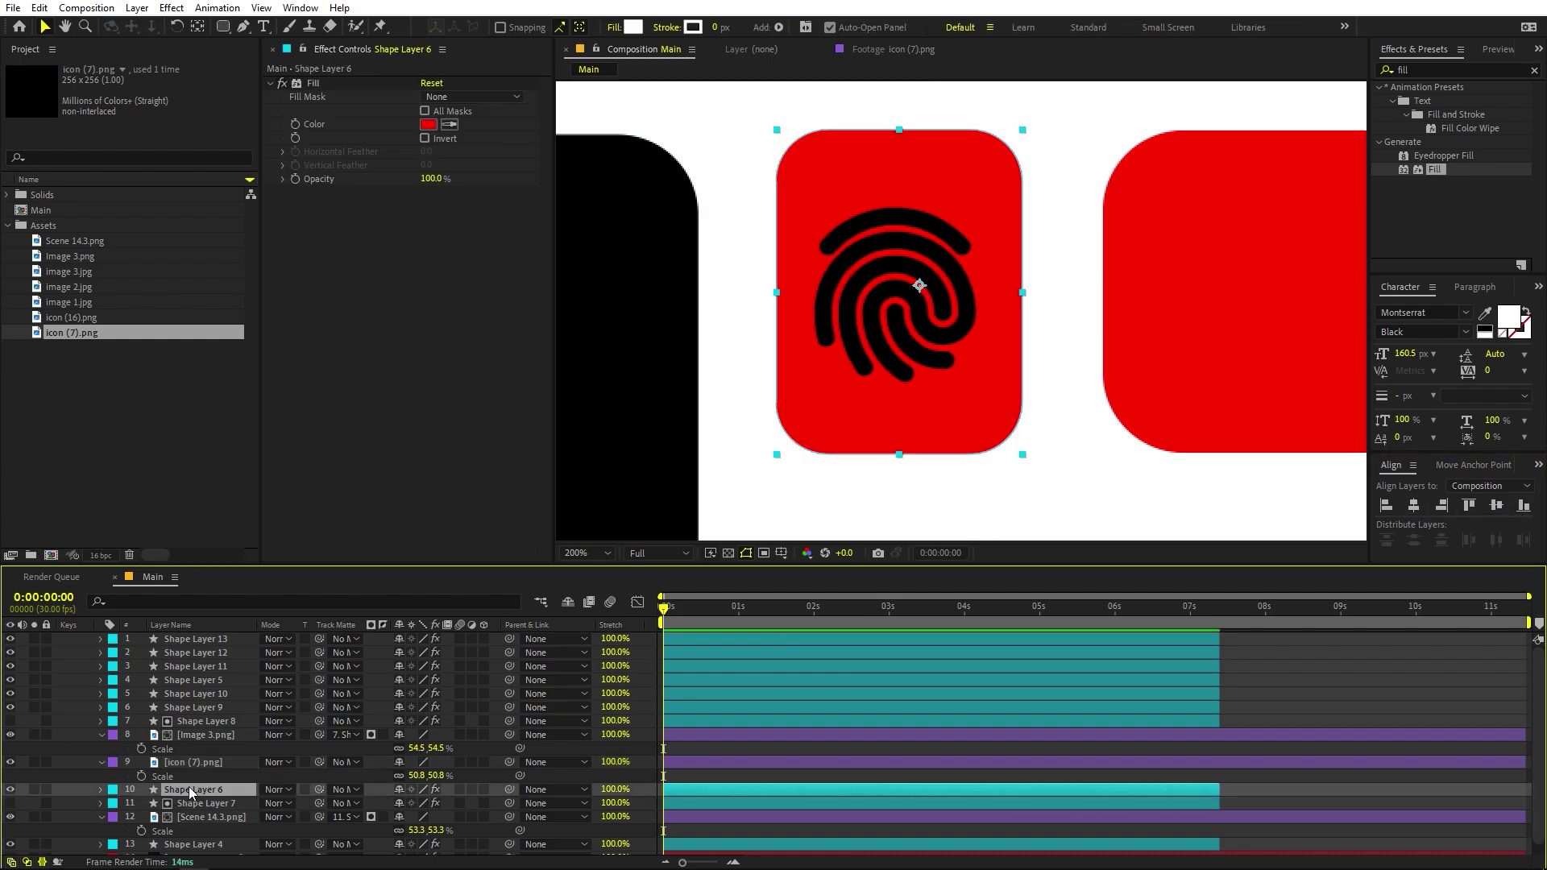
{"action": "key", "text": "p"}
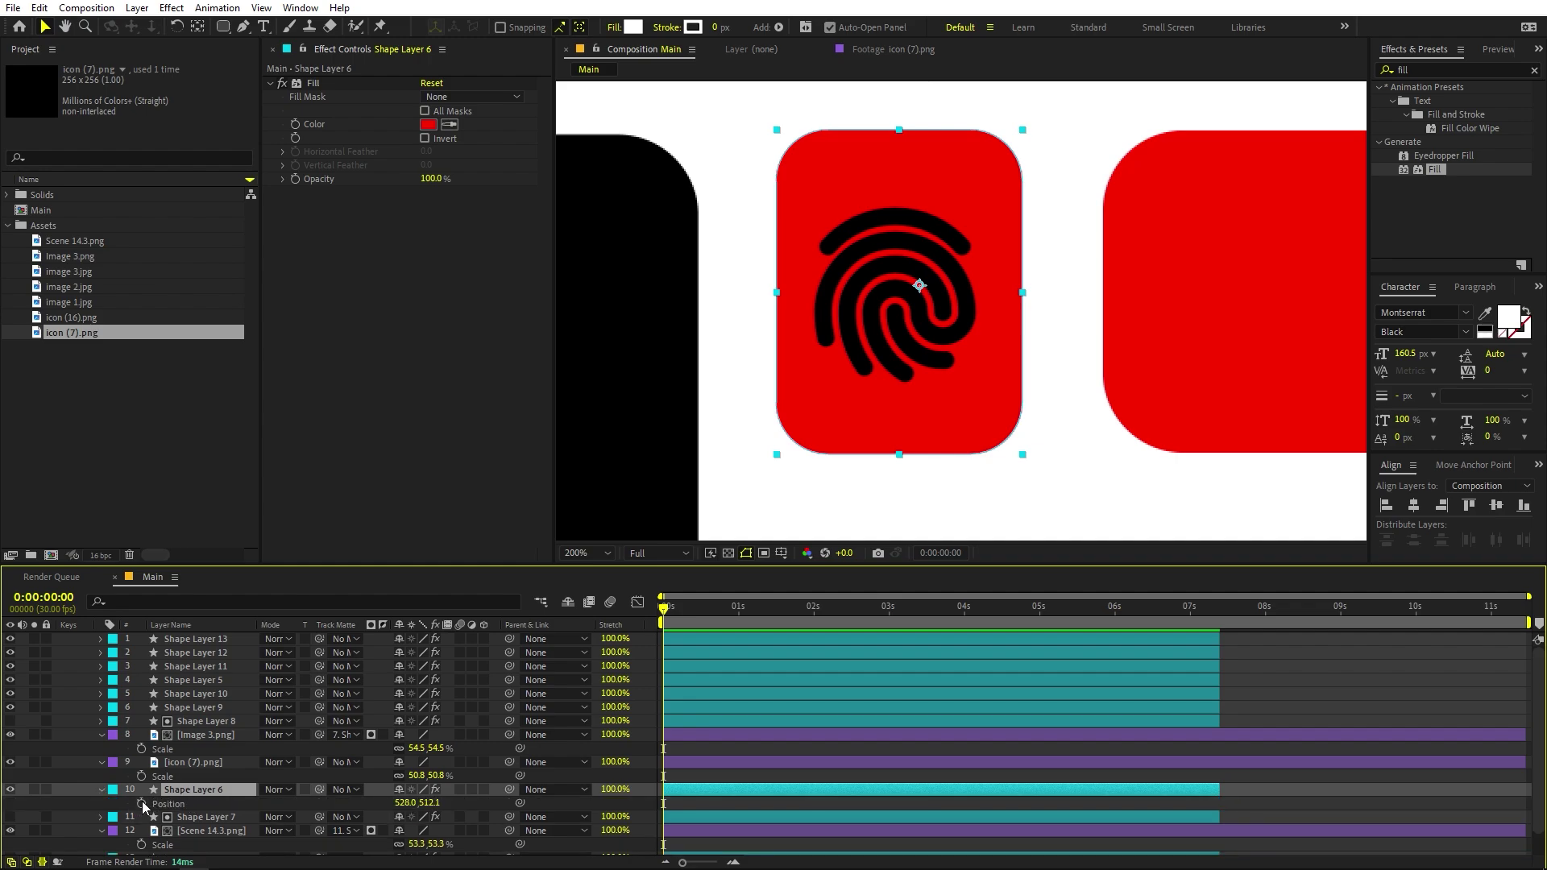
{"action": "left_click", "coordinate": [142, 804]}
{"action": "left_click_drag", "start_coordinate": [662, 616], "coordinate": [682, 613]}
{"action": "key", "text": "ctrl+Up"}
{"action": "left_click", "coordinate": [220, 792], "text": "ctrl"}
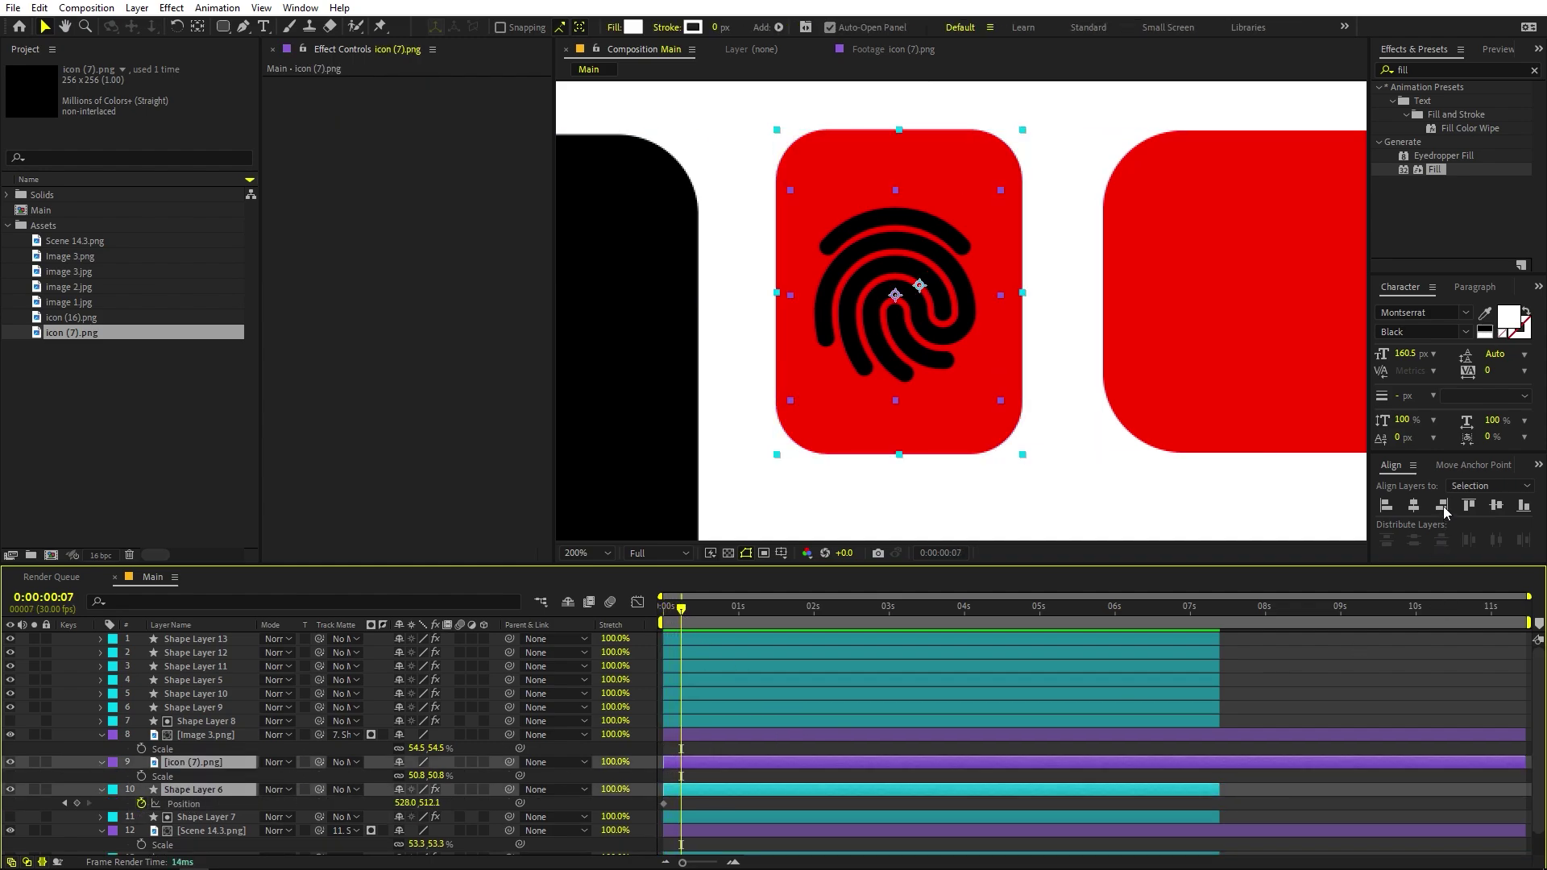
{"action": "left_click", "coordinate": [1414, 506]}
{"action": "left_click", "coordinate": [1496, 506]}
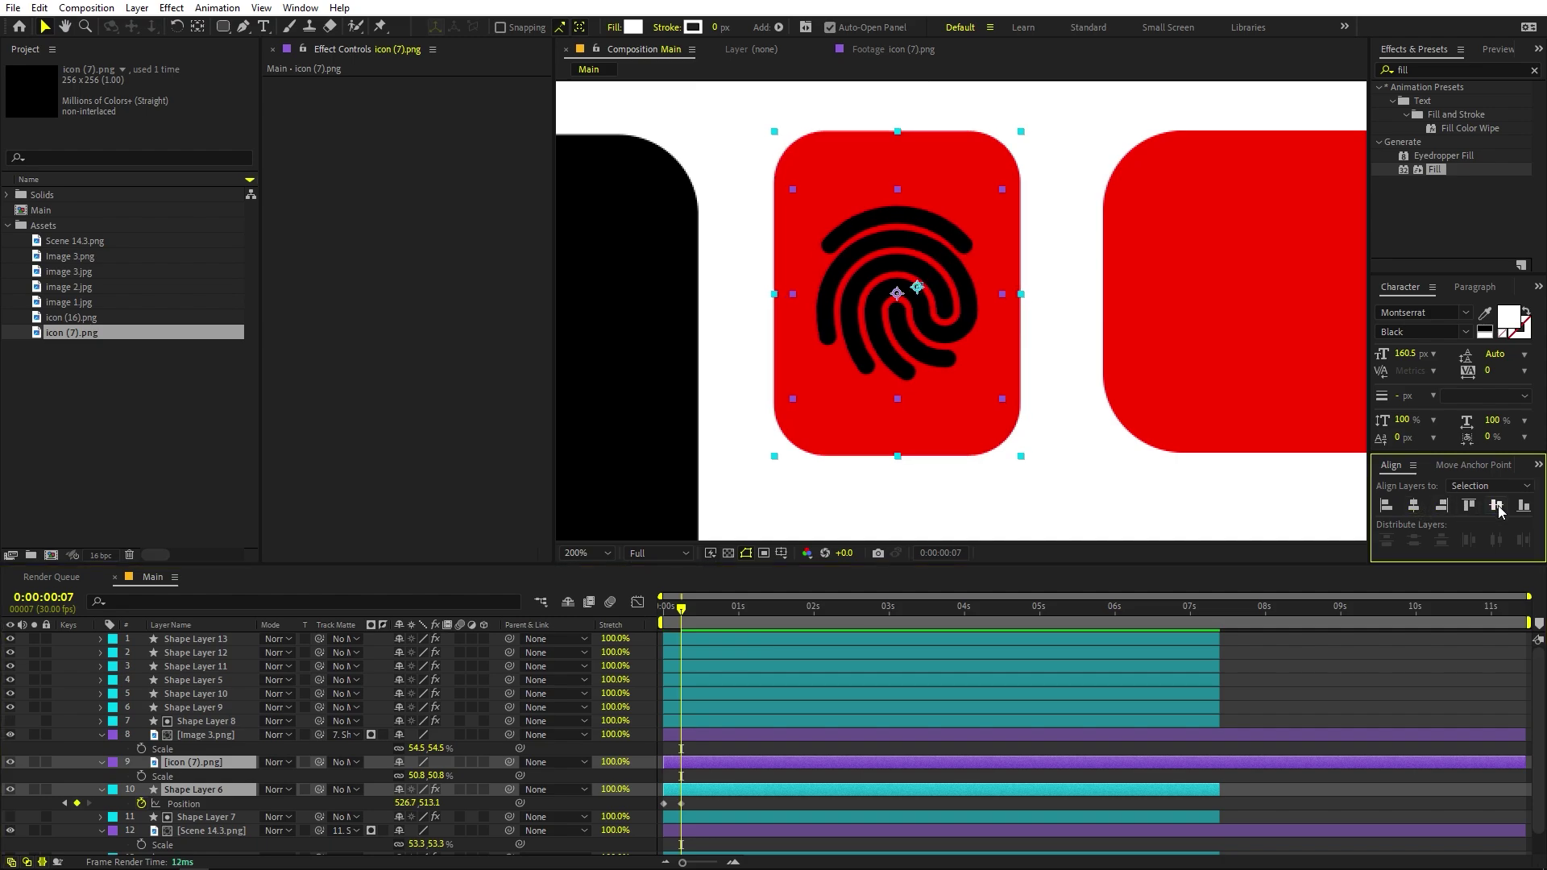
- Parent icon (7).png to Shape Layer 6, return to frame 0 and remove the tile's position keyframes
{"action": "left_click", "coordinate": [226, 764]}
{"action": "left_click_drag", "start_coordinate": [510, 763], "coordinate": [164, 790]}
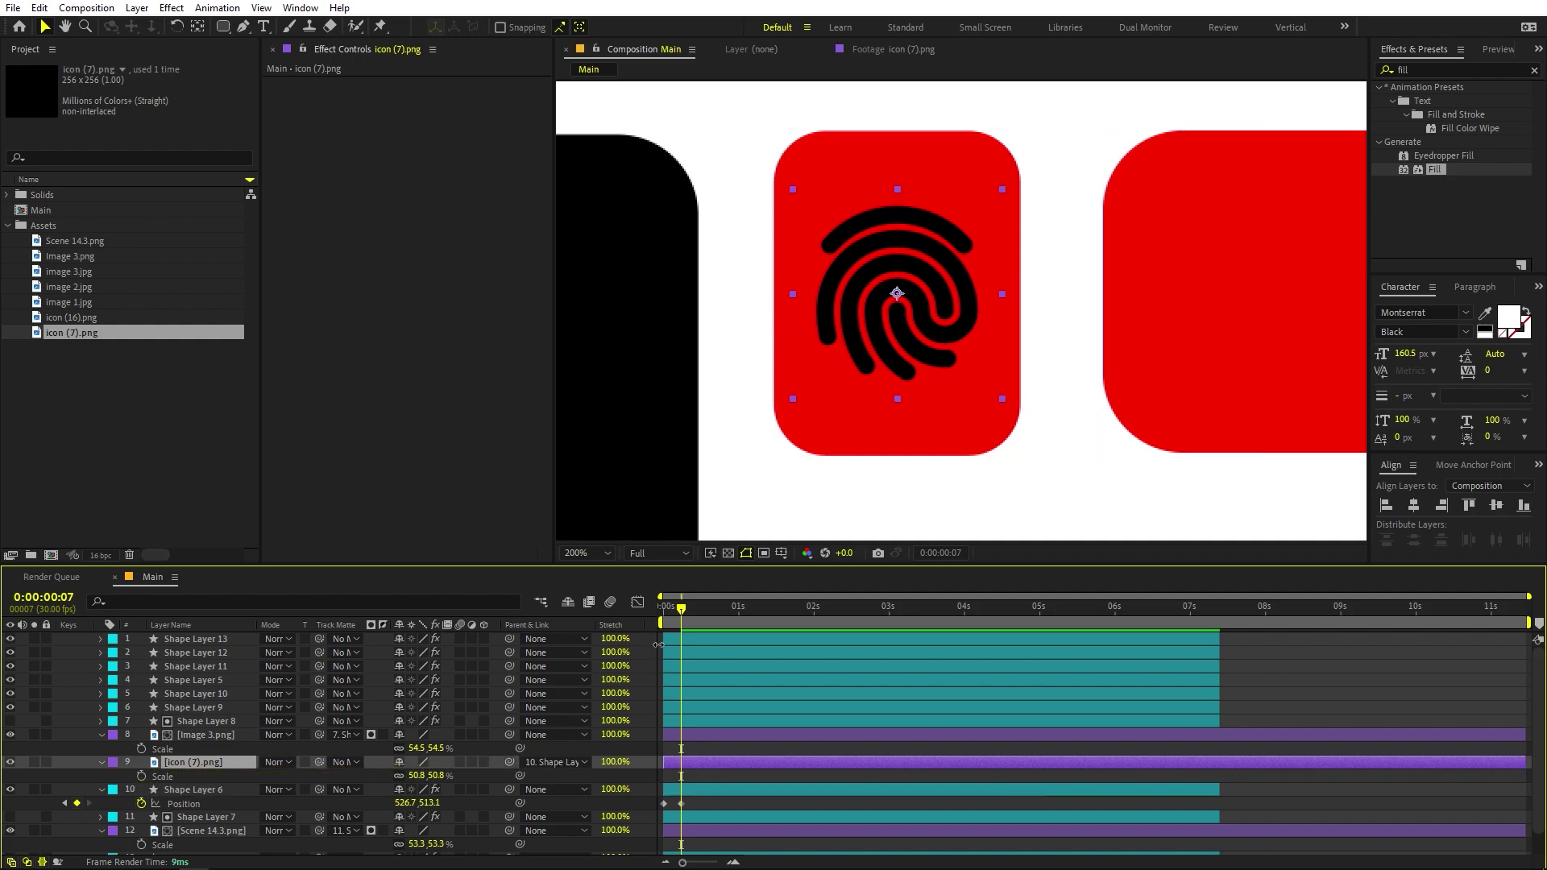
{"action": "left_click_drag", "start_coordinate": [678, 617], "coordinate": [663, 616]}
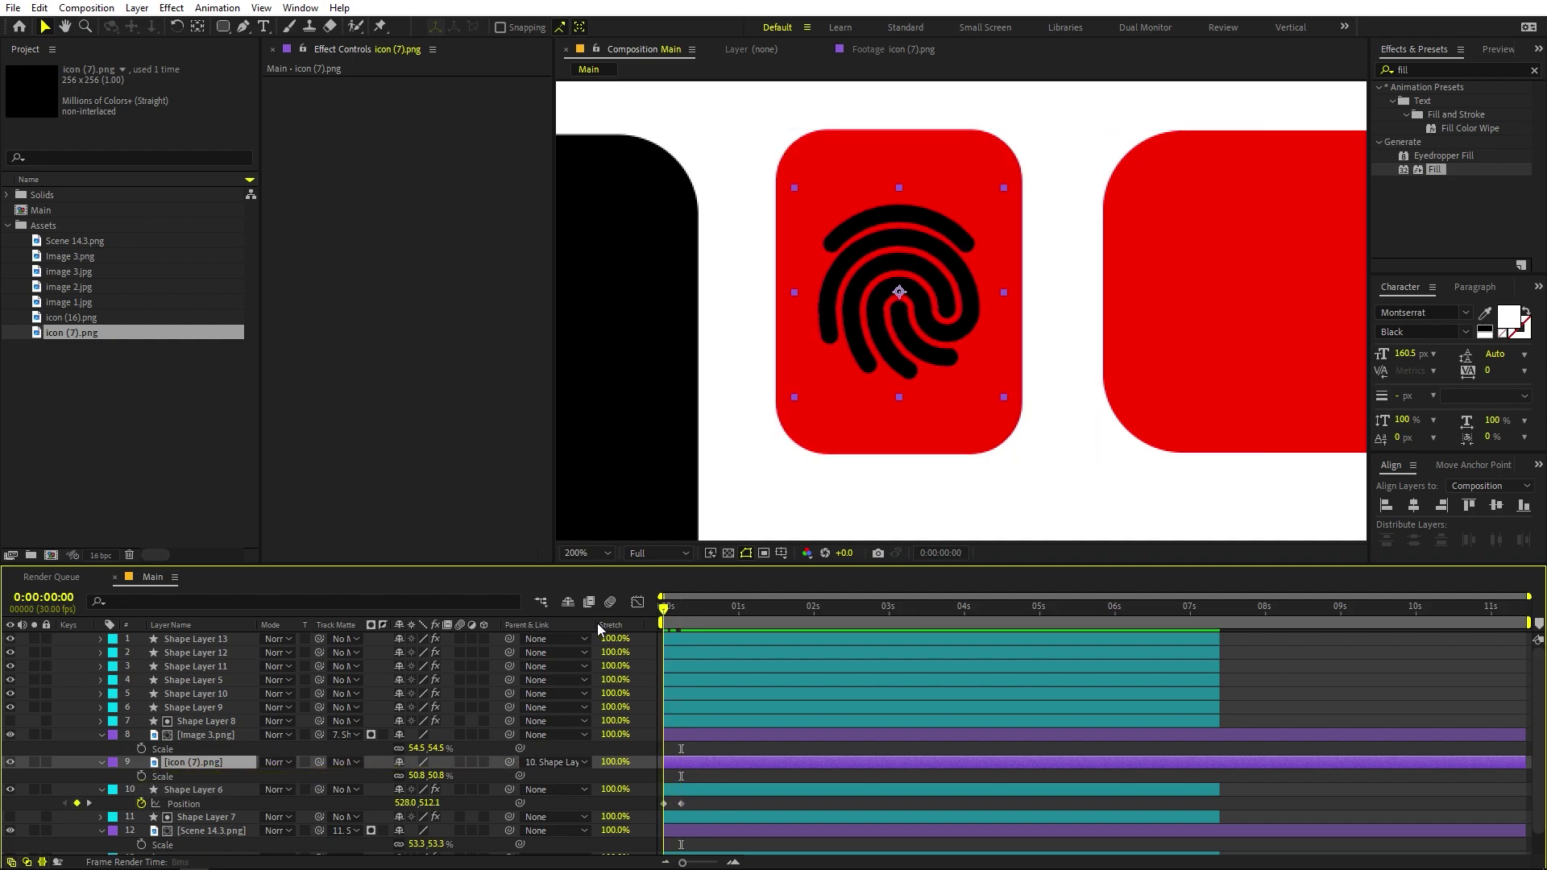
{"action": "left_click", "coordinate": [142, 804]}
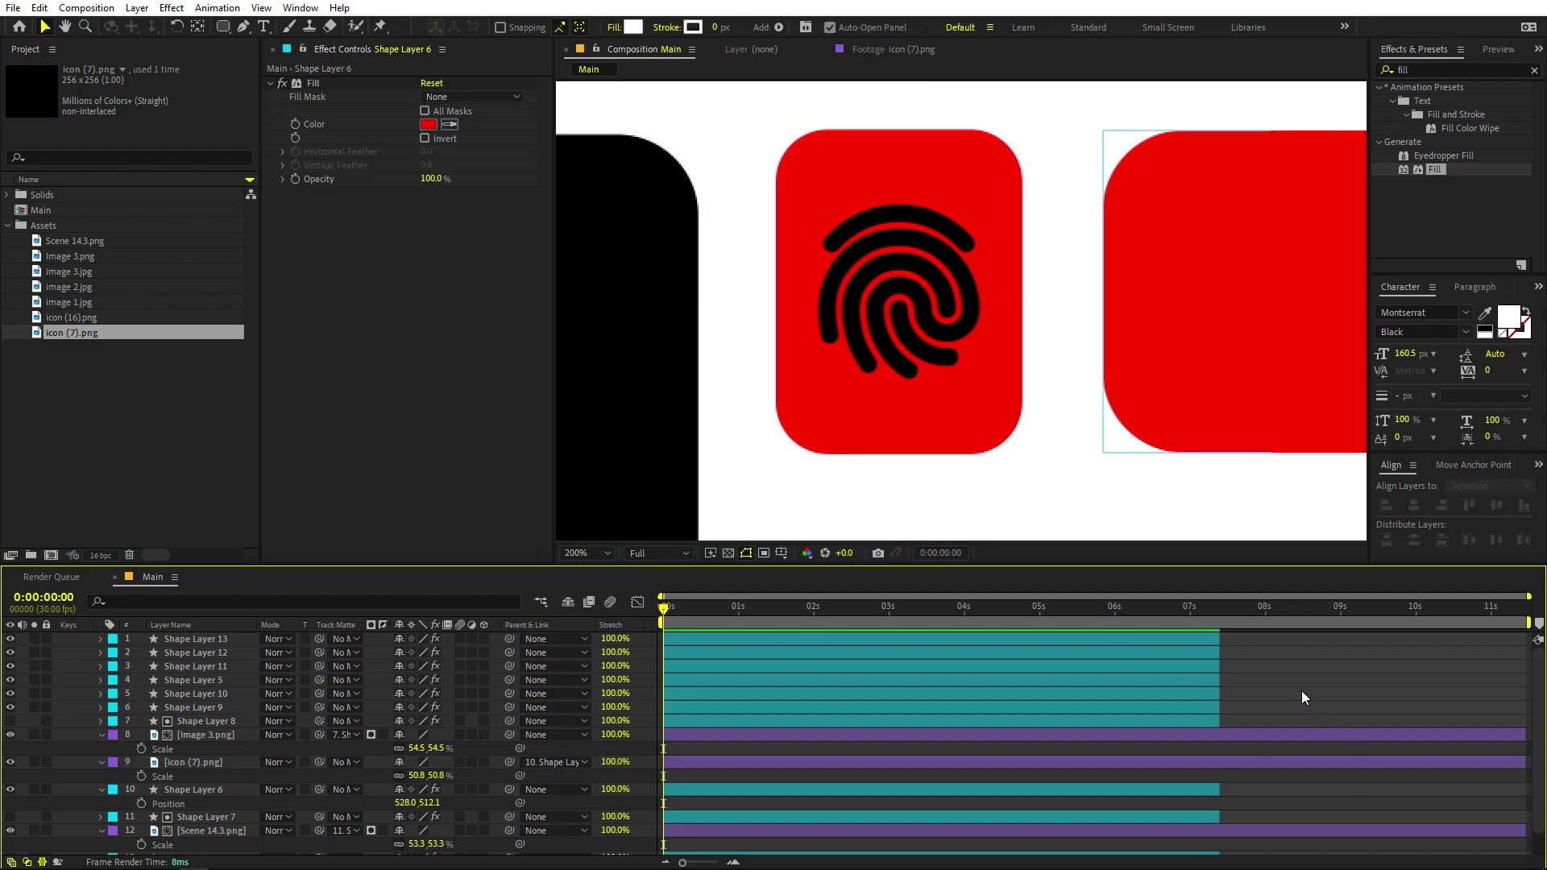
- Apply the Fill effect to icon (7).png and set its color to white (FFFFFF)
{"action": "left_click", "coordinate": [197, 735]}
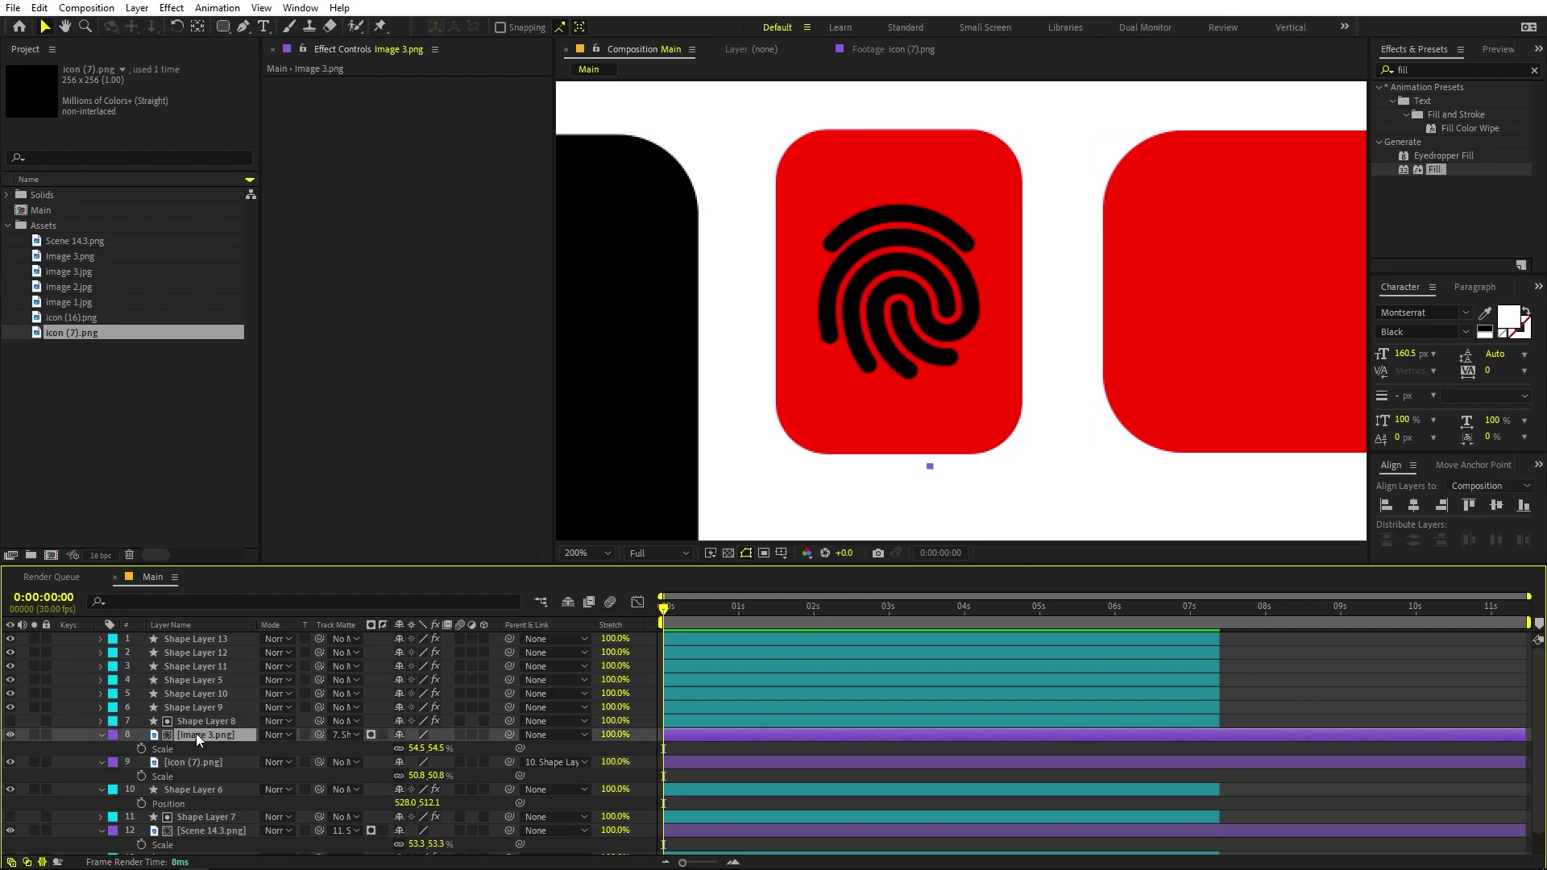
{"action": "left_click", "coordinate": [201, 761]}
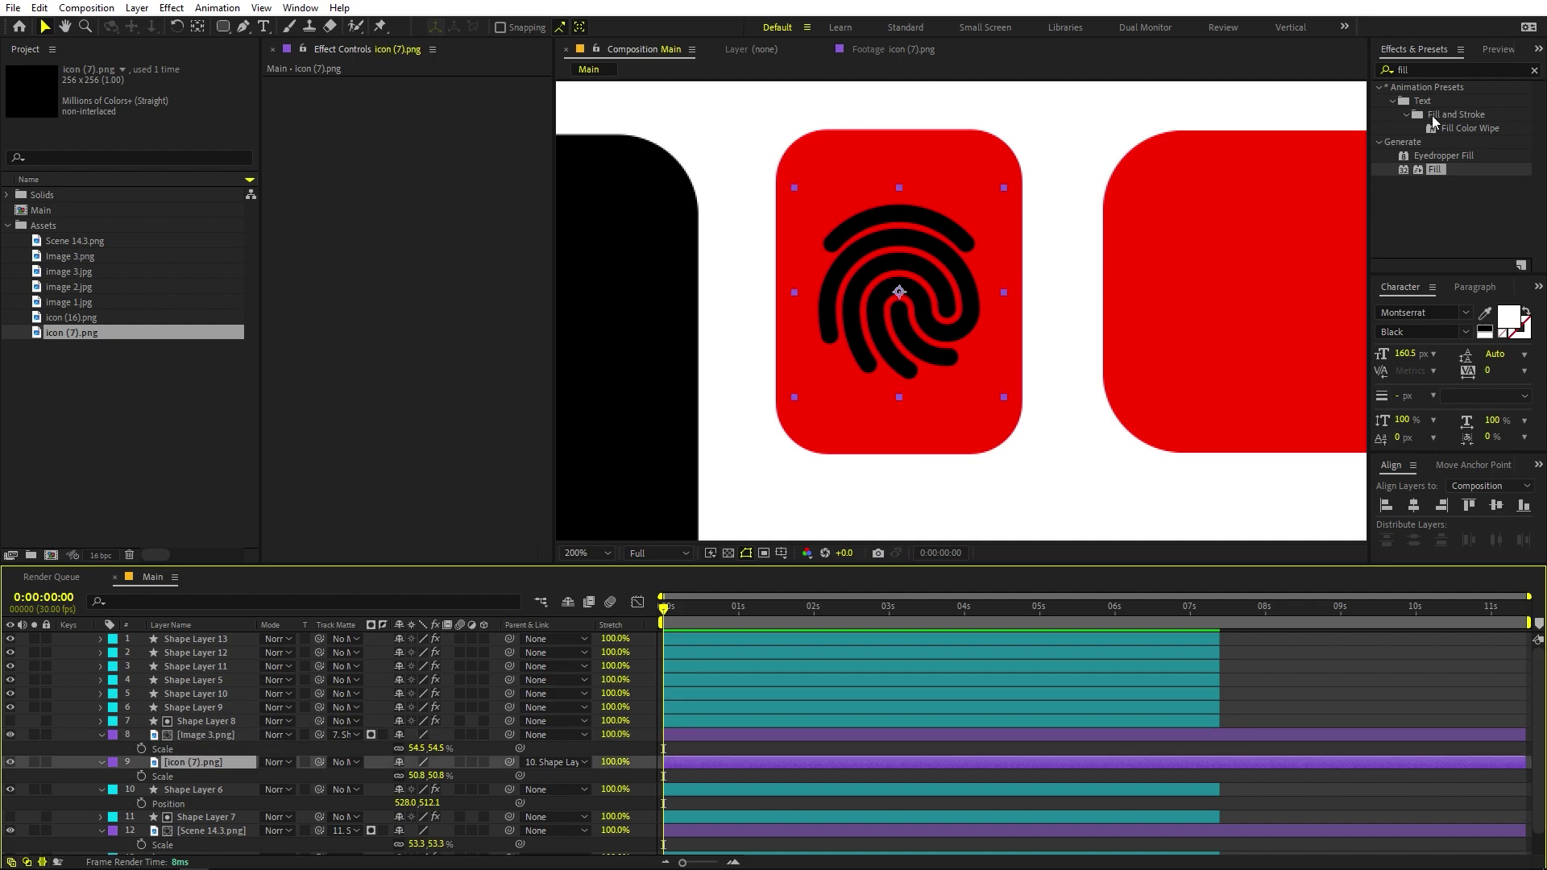
{"action": "left_click_drag", "start_coordinate": [1440, 178], "coordinate": [199, 761]}
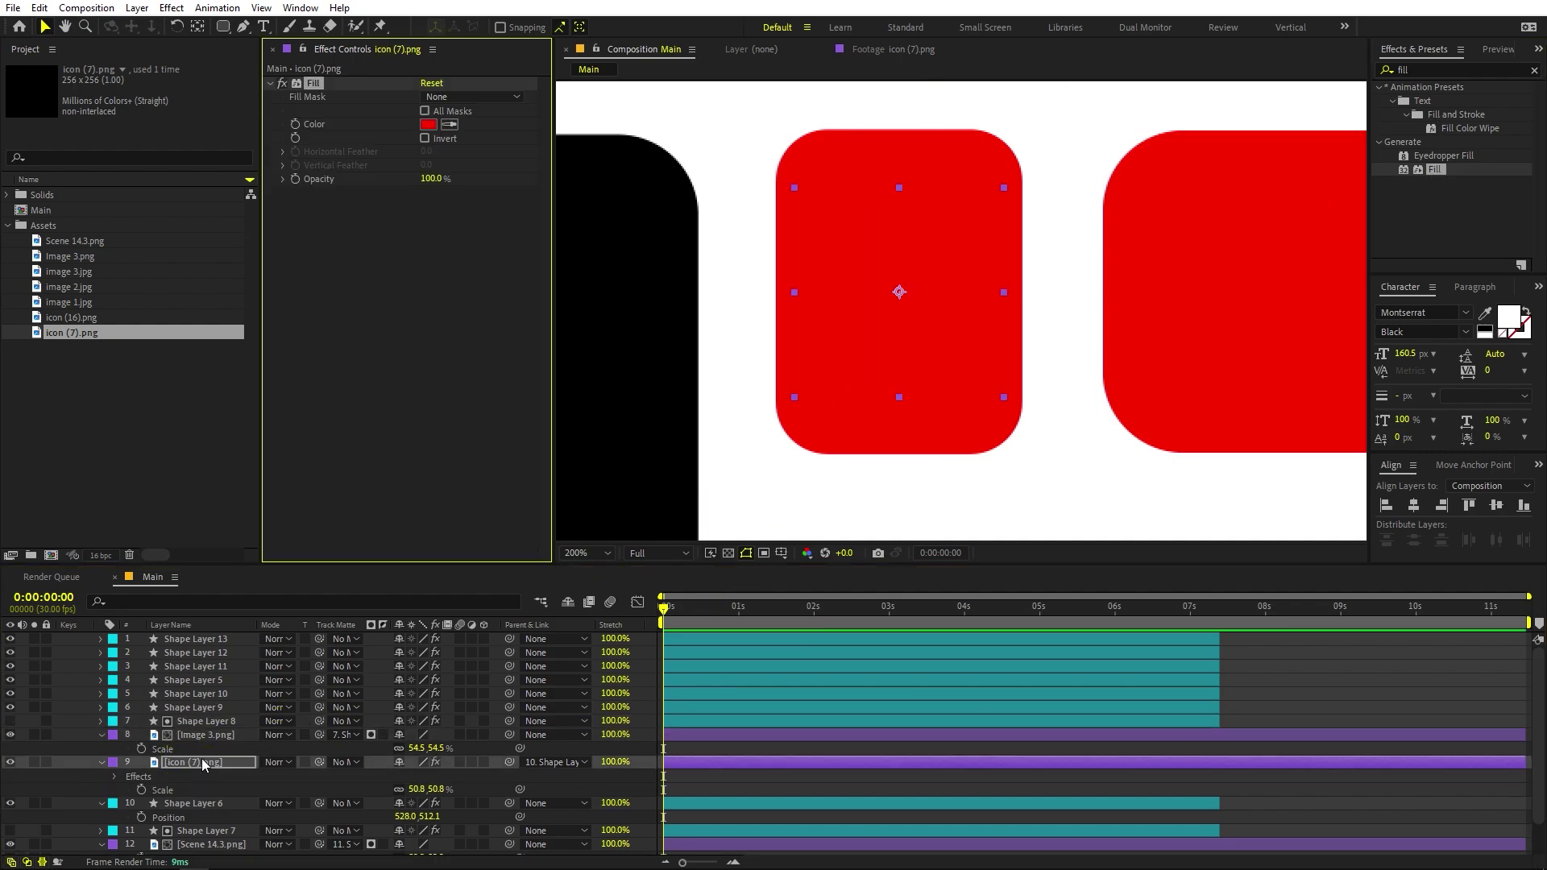
{"action": "left_click", "coordinate": [427, 125]}
{"action": "left_click", "coordinate": [71, 314]}
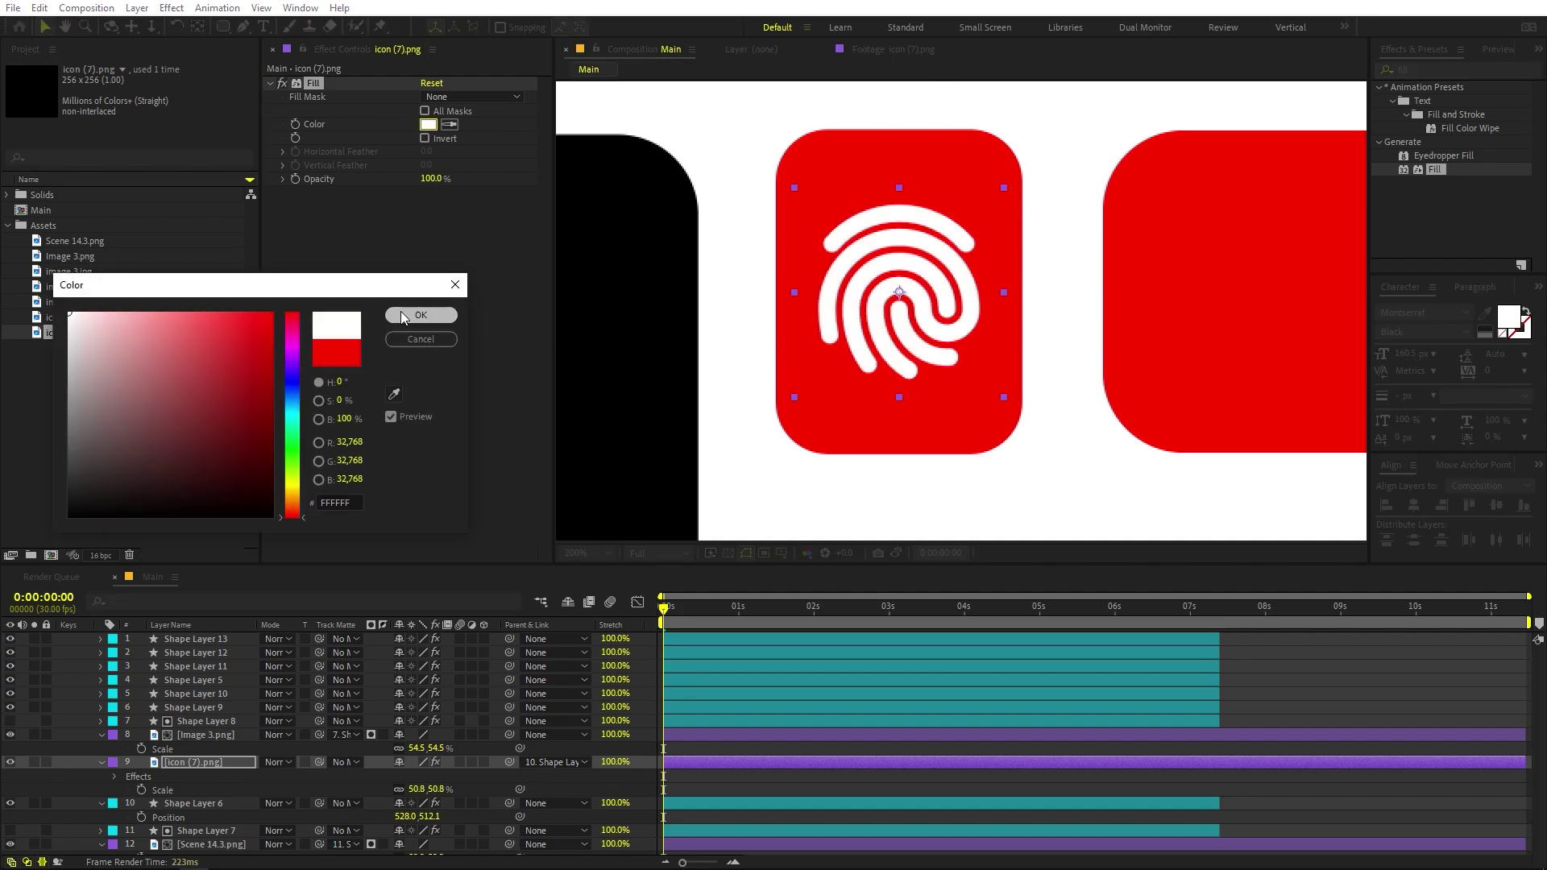
{"action": "left_click", "coordinate": [421, 312]}
{"action": "left_click", "coordinate": [1322, 665]}
{"action": "scroll", "coordinate": [1047, 306], "scroll_direction": "down", "scroll_amount": 4}
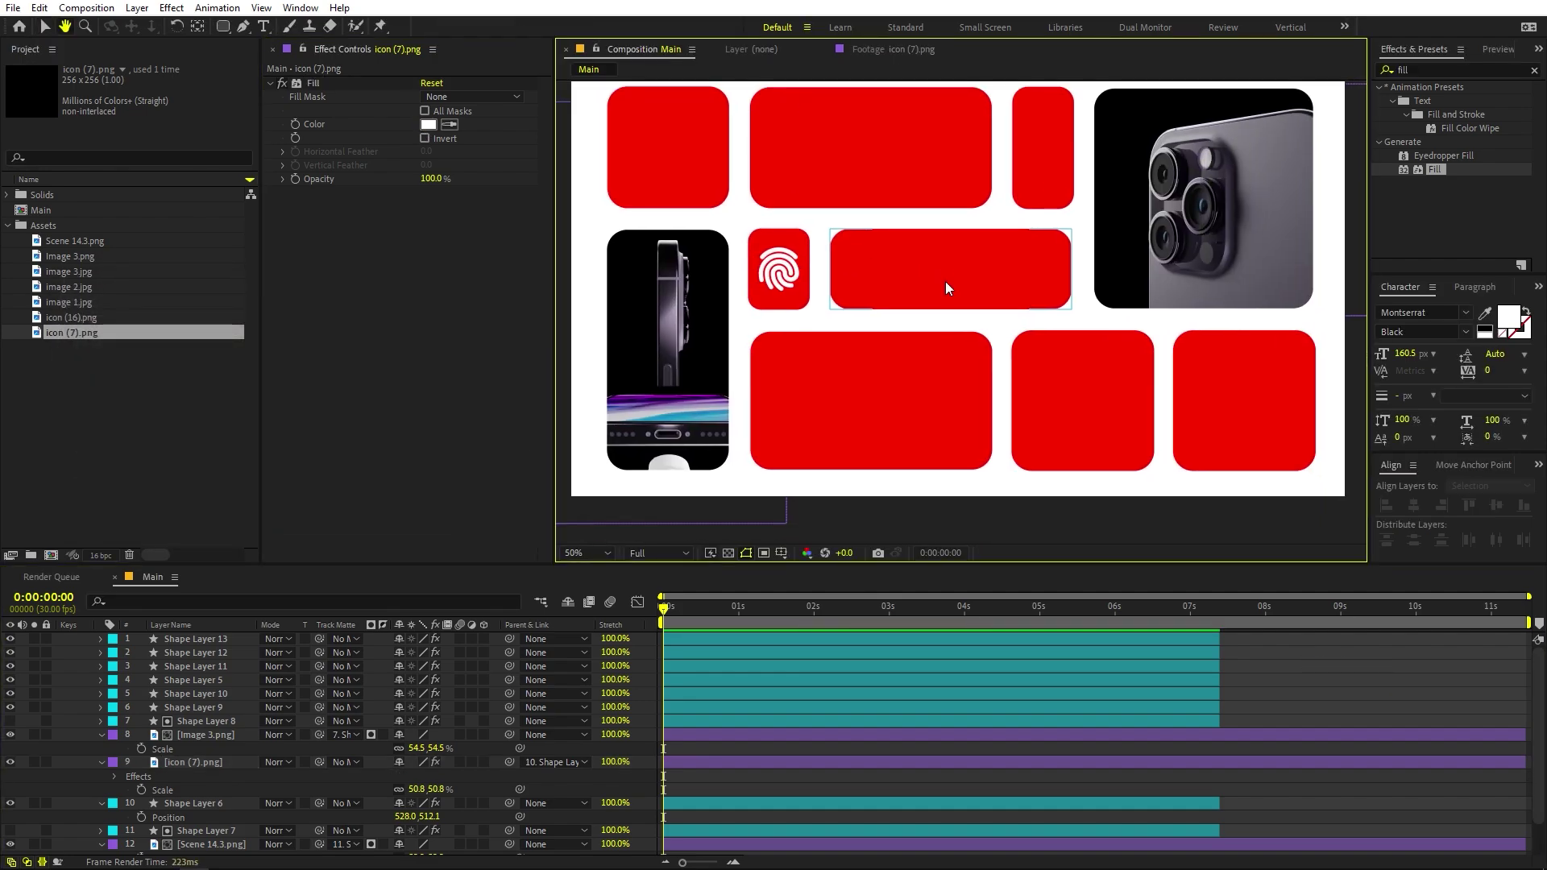
{"action": "left_click", "coordinate": [63, 264]}
{"action": "left_click", "coordinate": [75, 243]}
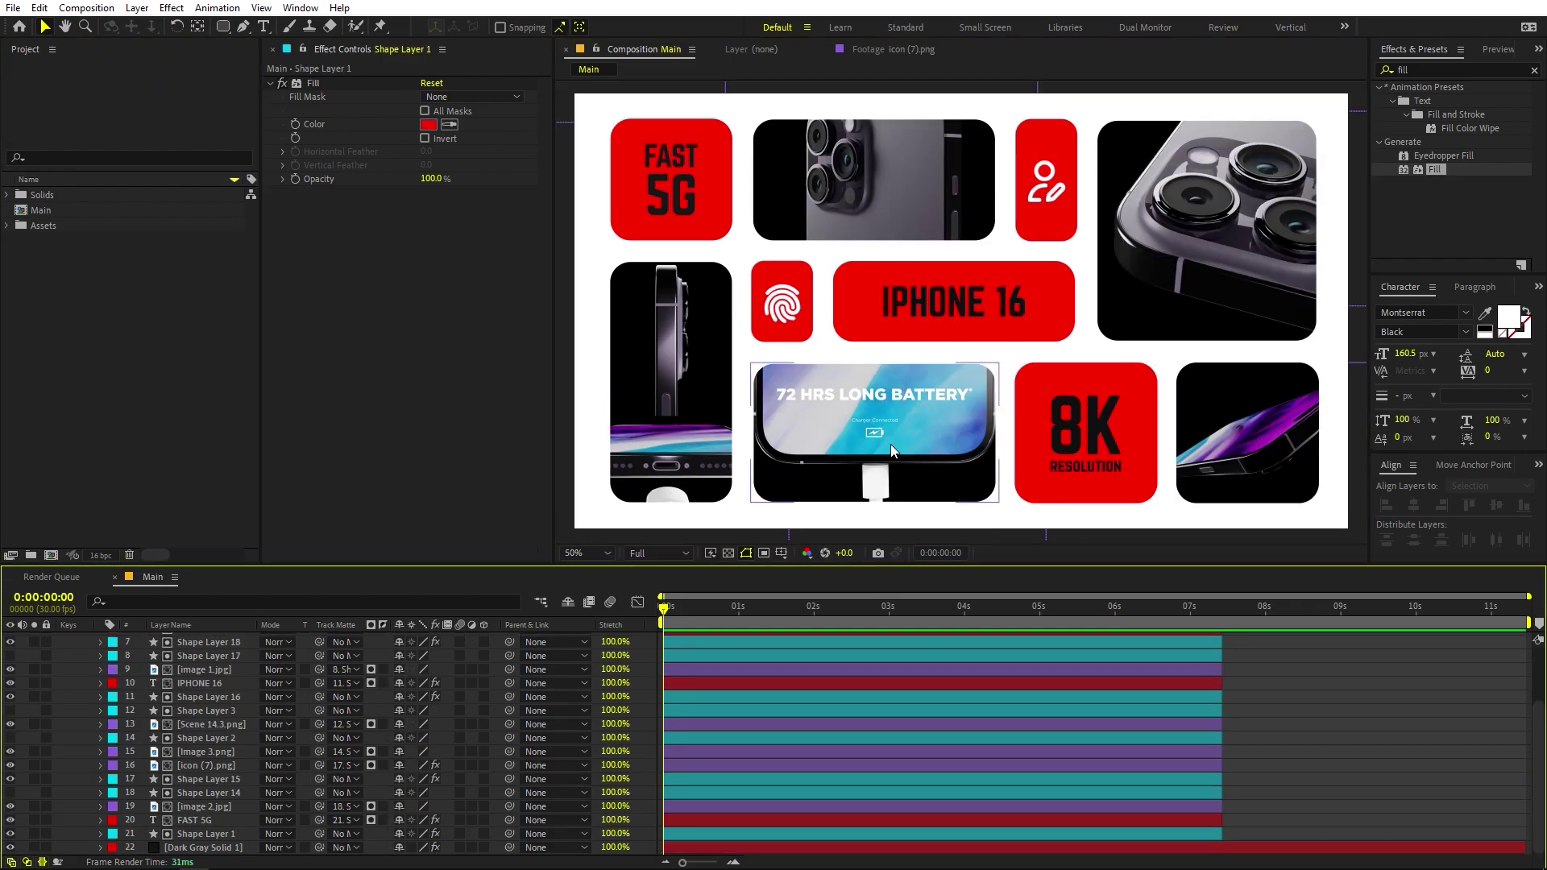
{"action": "left_click", "coordinate": [680, 187]}
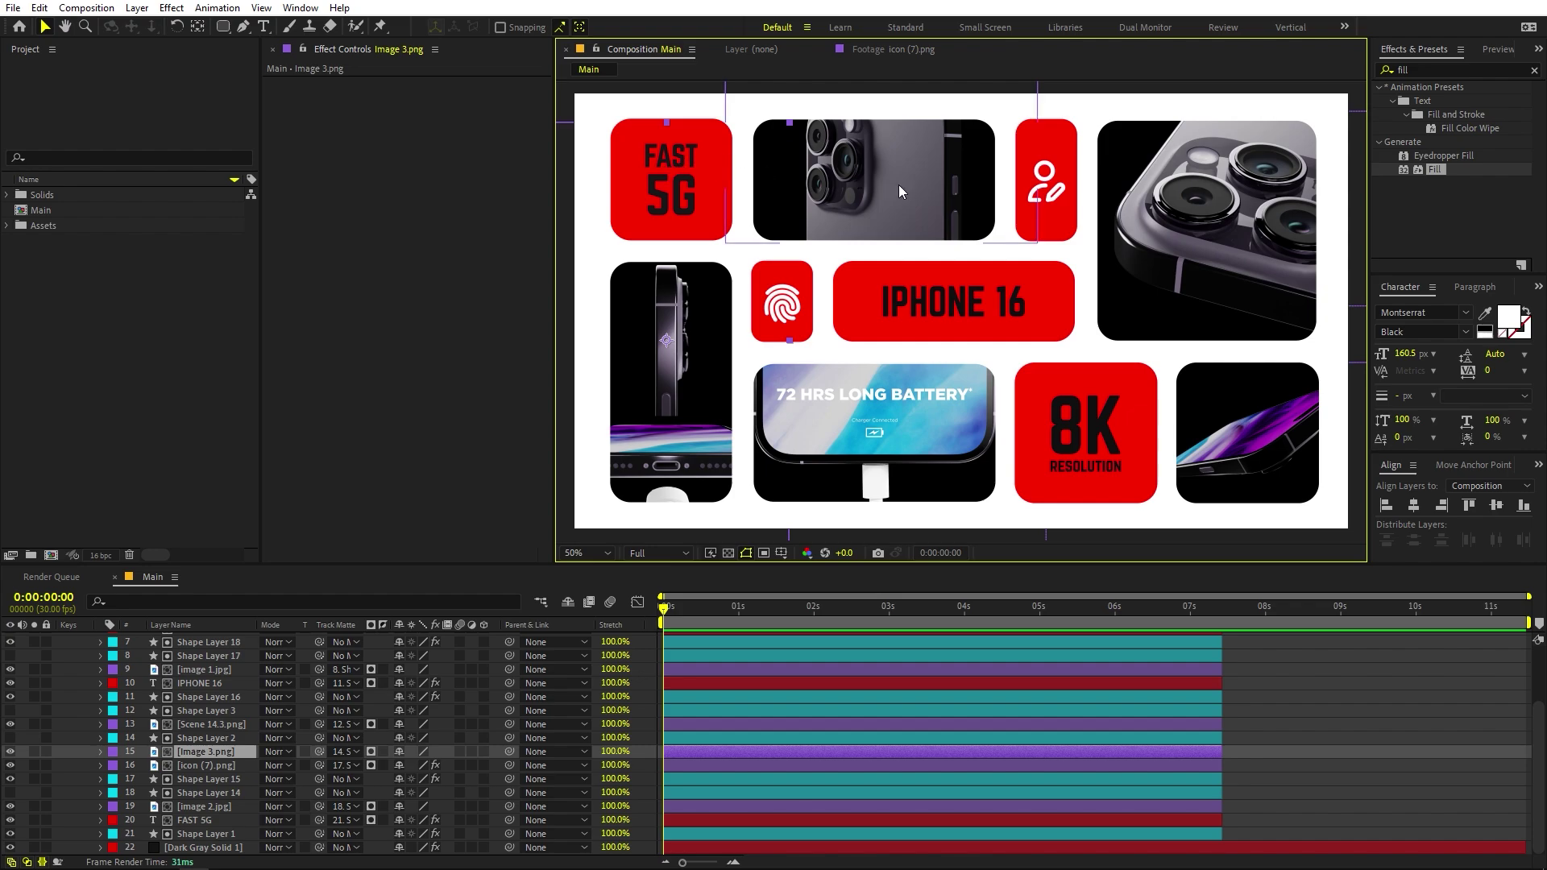
{"action": "left_click", "coordinate": [1325, 761]}
{"action": "left_click", "coordinate": [618, 127]}
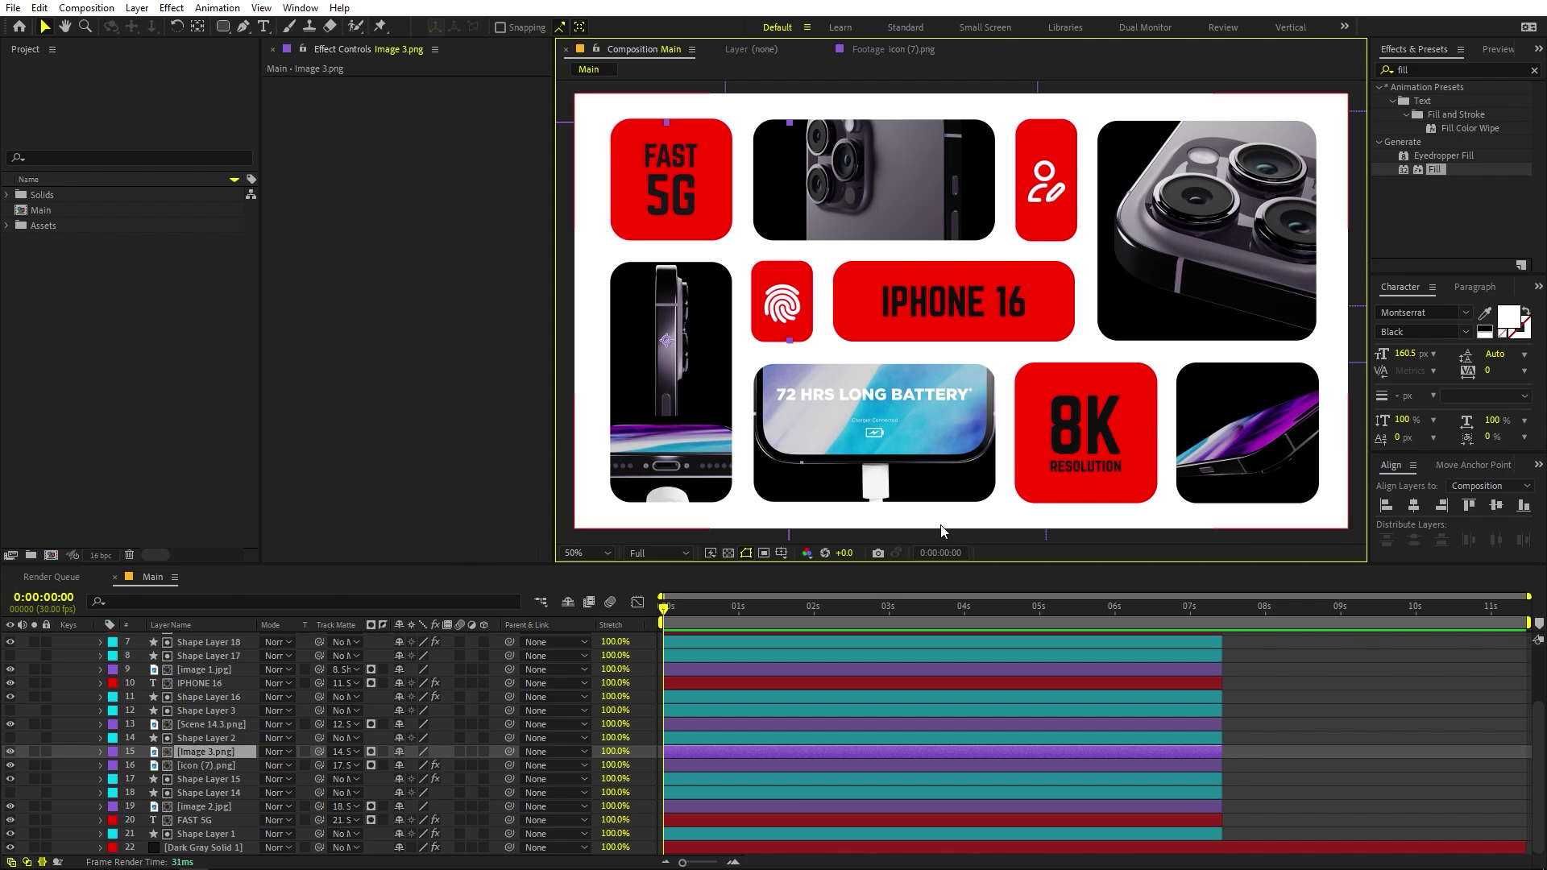
{"action": "left_click", "coordinate": [1241, 796]}
- Apply the 4-Color Gradient effect to Shape Layer 1, the FAST 5G tile, and move gradient Point 1 to 114, 30
{"action": "left_click", "coordinate": [233, 834]}
{"action": "double_click", "coordinate": [1420, 169]}
{"action": "left_click", "coordinate": [1456, 73]}
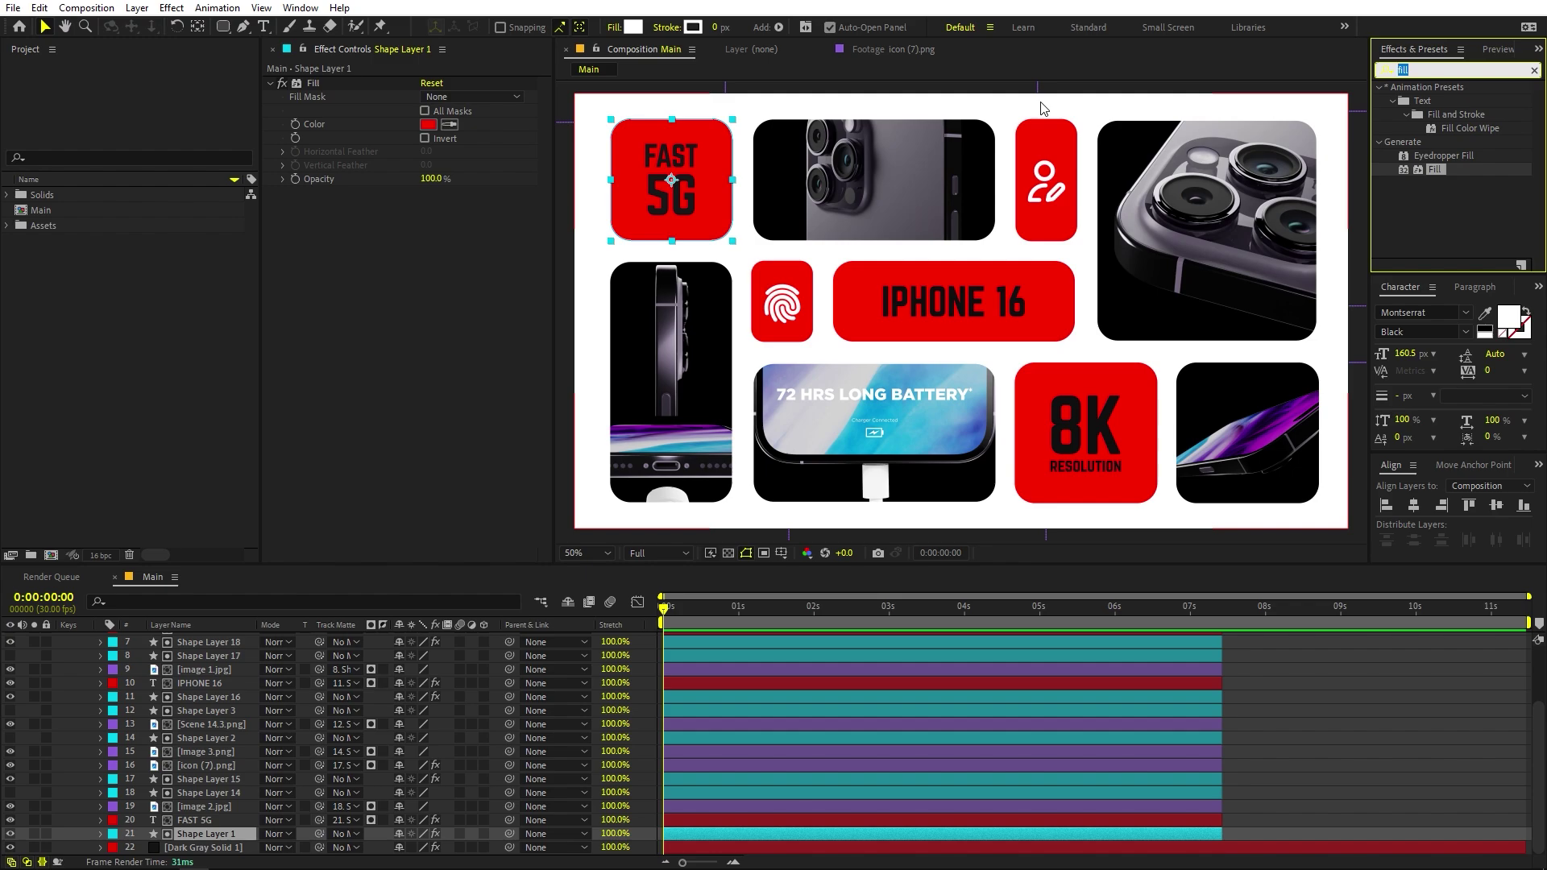
{"action": "type", "text": "gradie"}
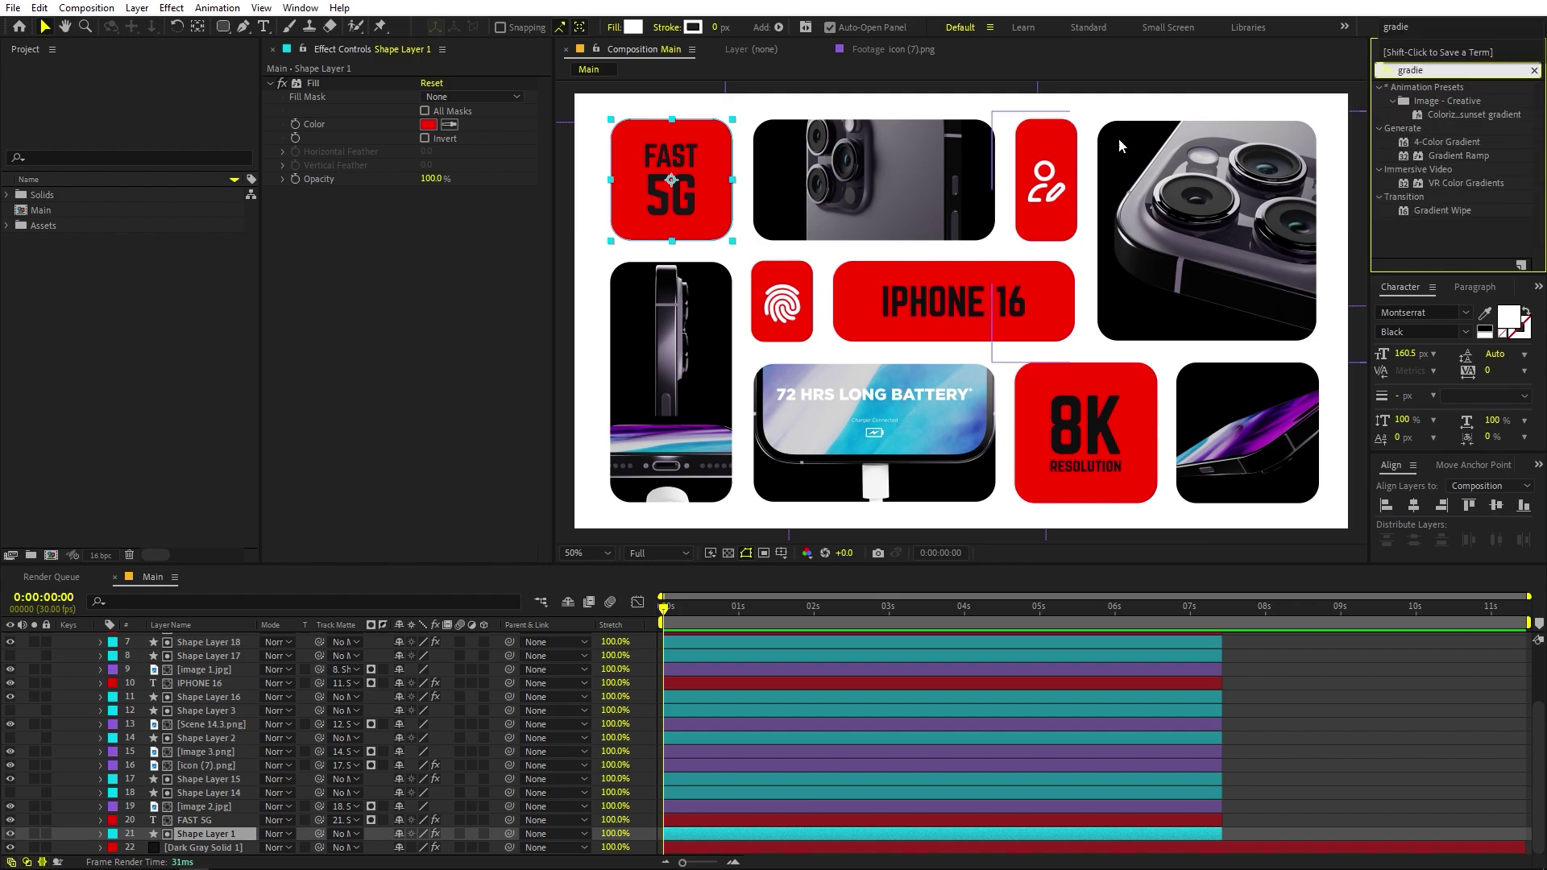
{"action": "left_click_drag", "start_coordinate": [1450, 143], "coordinate": [228, 840]}
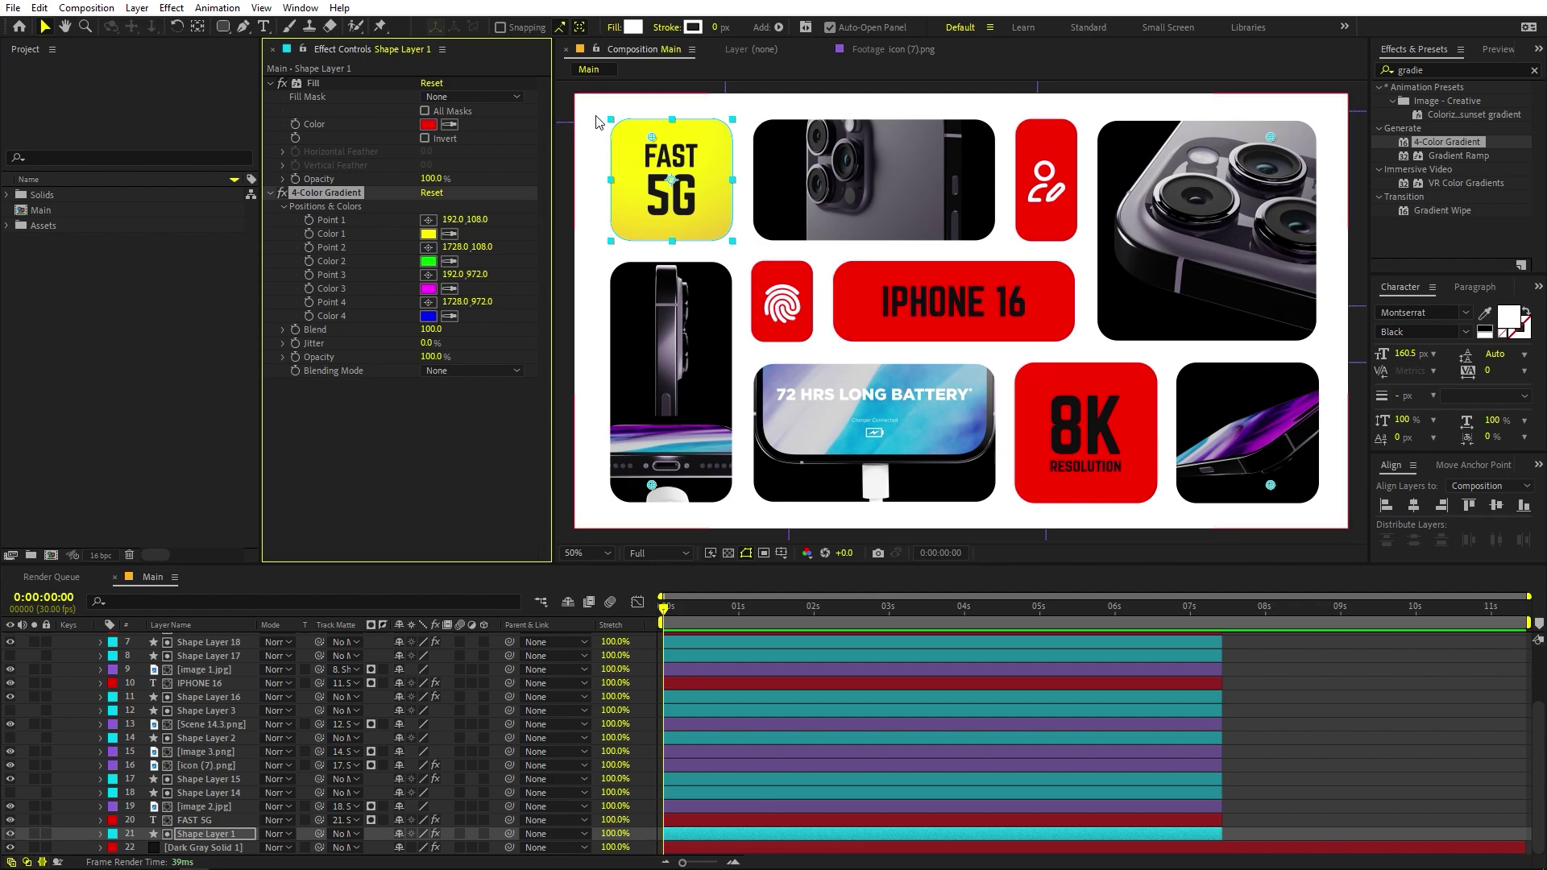
{"action": "left_click_drag", "start_coordinate": [653, 138], "coordinate": [621, 106]}
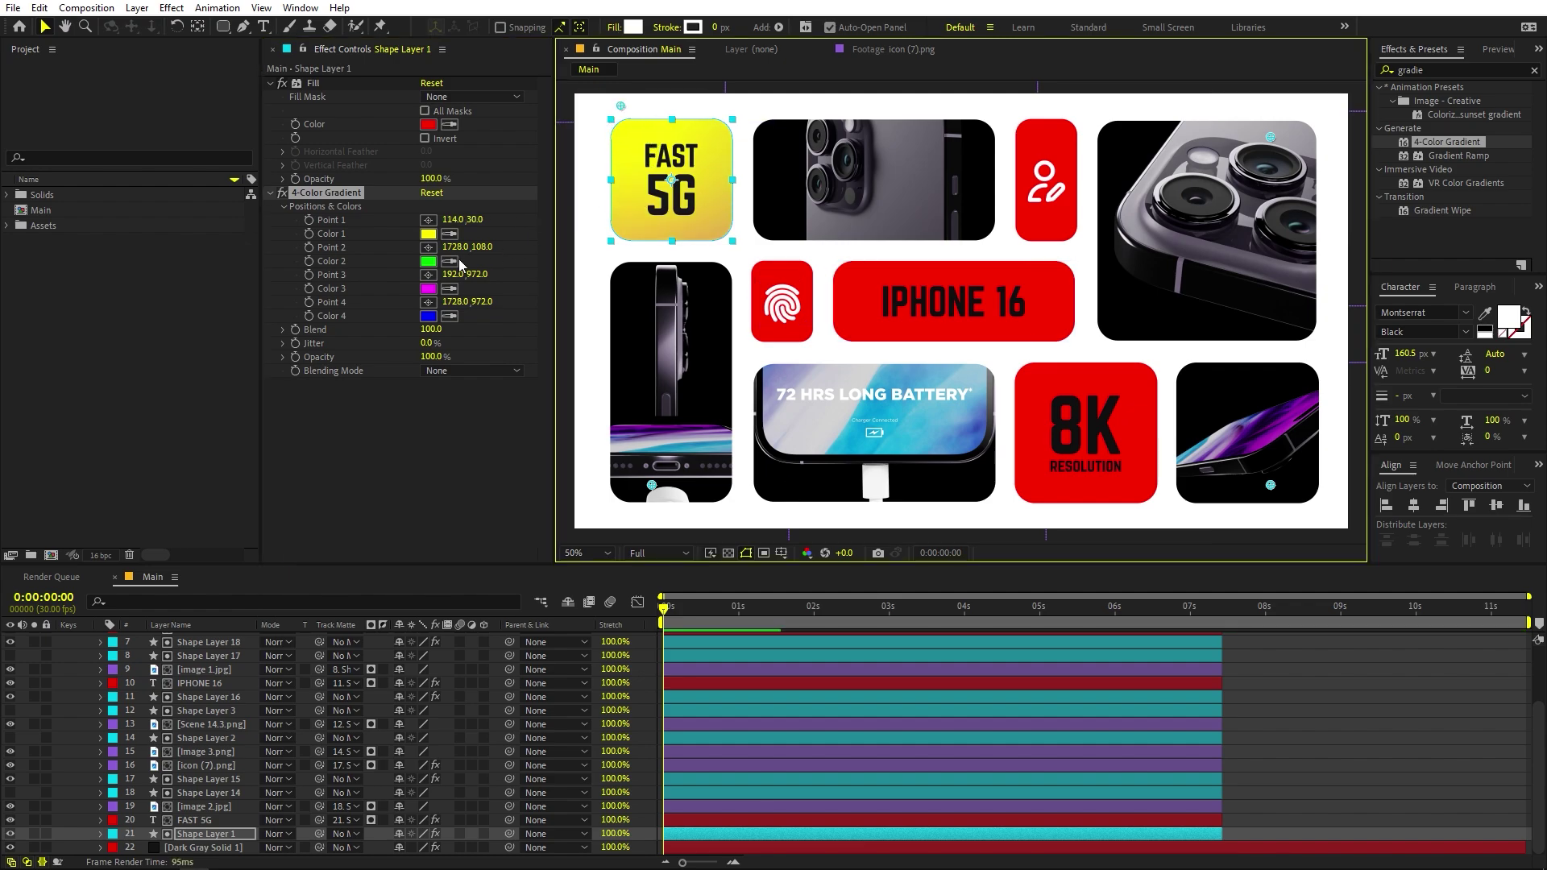
- Set the FAST 5G tile's gradient Colors 2 and 4 to orange and Color 3 to the same yellow as Color 1
{"action": "left_click", "coordinate": [428, 261]}
{"action": "left_click", "coordinate": [298, 502]}
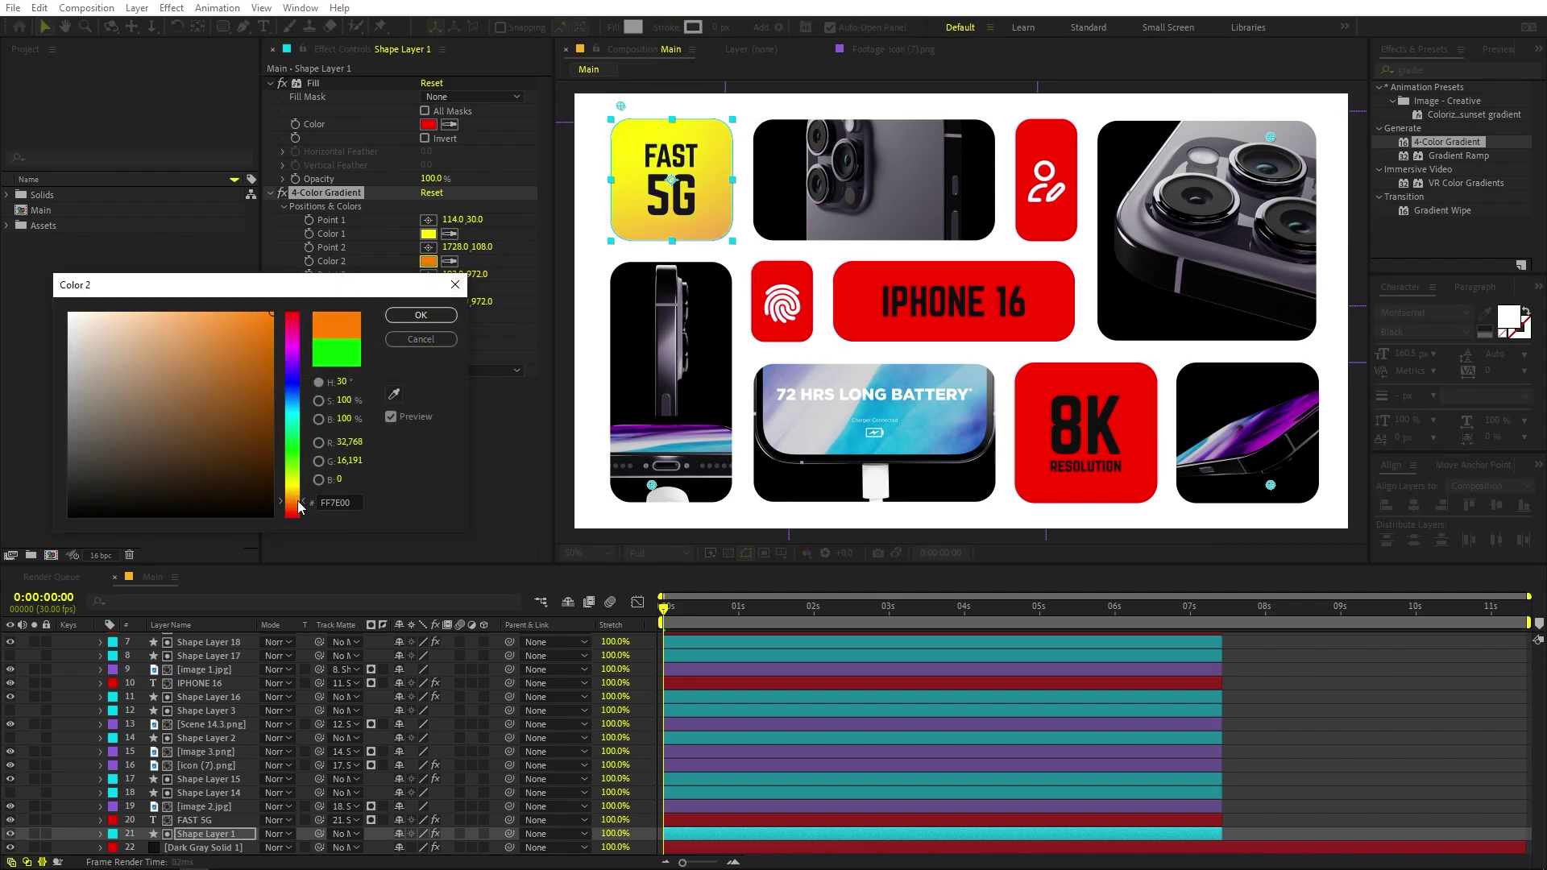
{"action": "left_click_drag", "start_coordinate": [291, 501], "coordinate": [305, 486]}
{"action": "left_click", "coordinate": [421, 315]}
{"action": "left_click", "coordinate": [434, 232]}
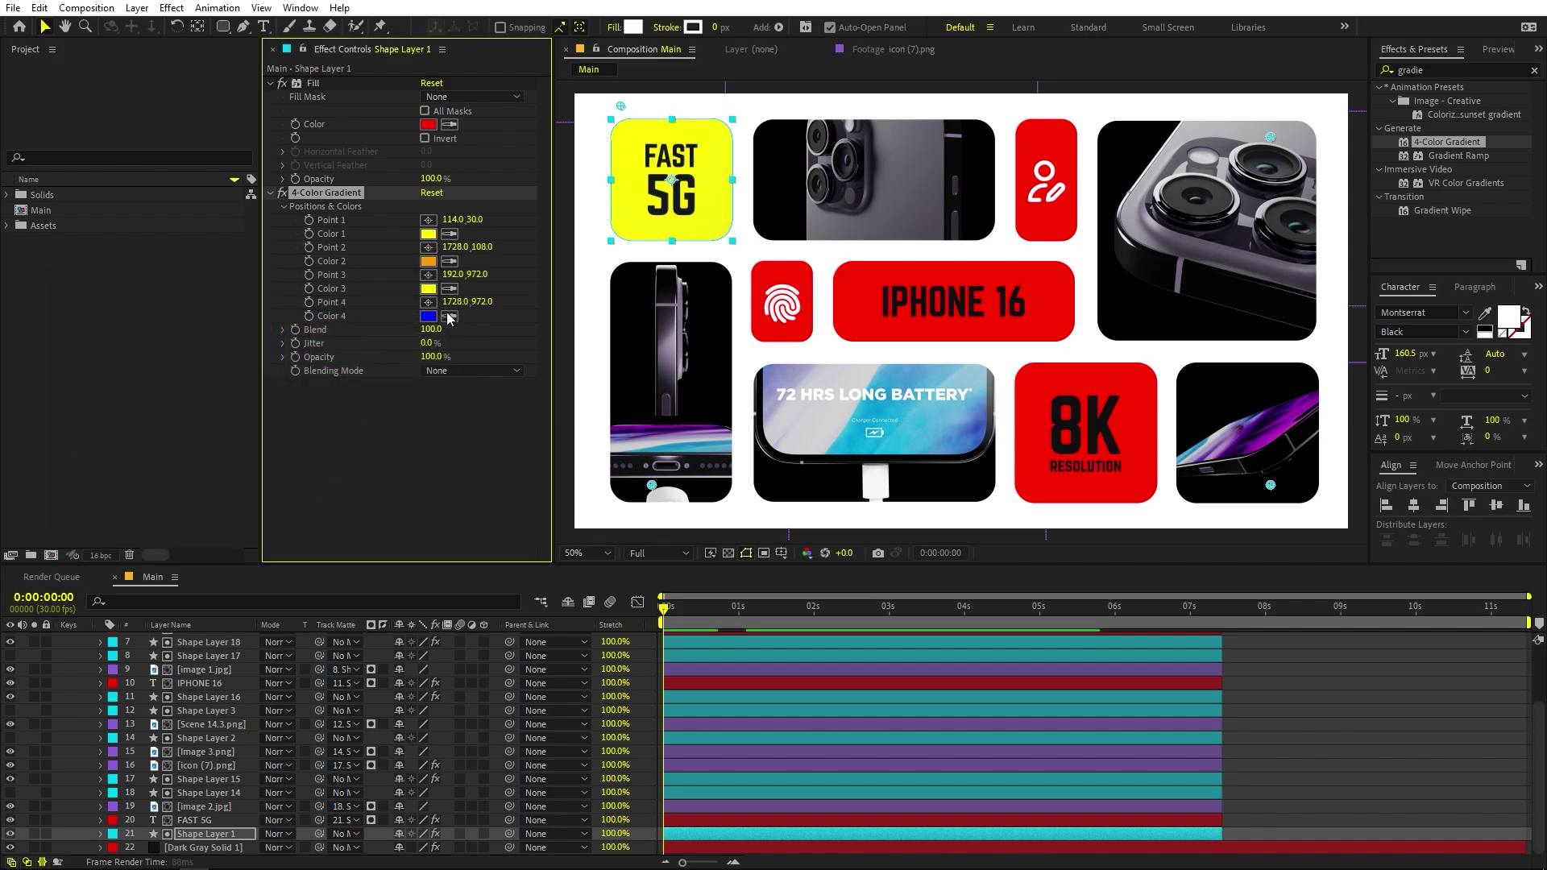
{"action": "left_click", "coordinate": [431, 262]}
- Move the gradient points around the FAST 5G tile: Point 2 to 72, 448, Point 3 to 368, 136 and Point 4 to 372, 384
{"action": "left_click_drag", "start_coordinate": [806, 400], "coordinate": [792, 293]}
{"action": "left_click_drag", "start_coordinate": [1116, 399], "coordinate": [844, 278]}
{"action": "left_click_drag", "start_coordinate": [1116, 225], "coordinate": [967, 248]}
{"action": "scroll", "coordinate": [966, 279], "scroll_direction": "up", "scroll_amount": 2}
{"action": "key", "text": "v"}
{"action": "left_click_drag", "start_coordinate": [666, 282], "coordinate": [679, 314]}
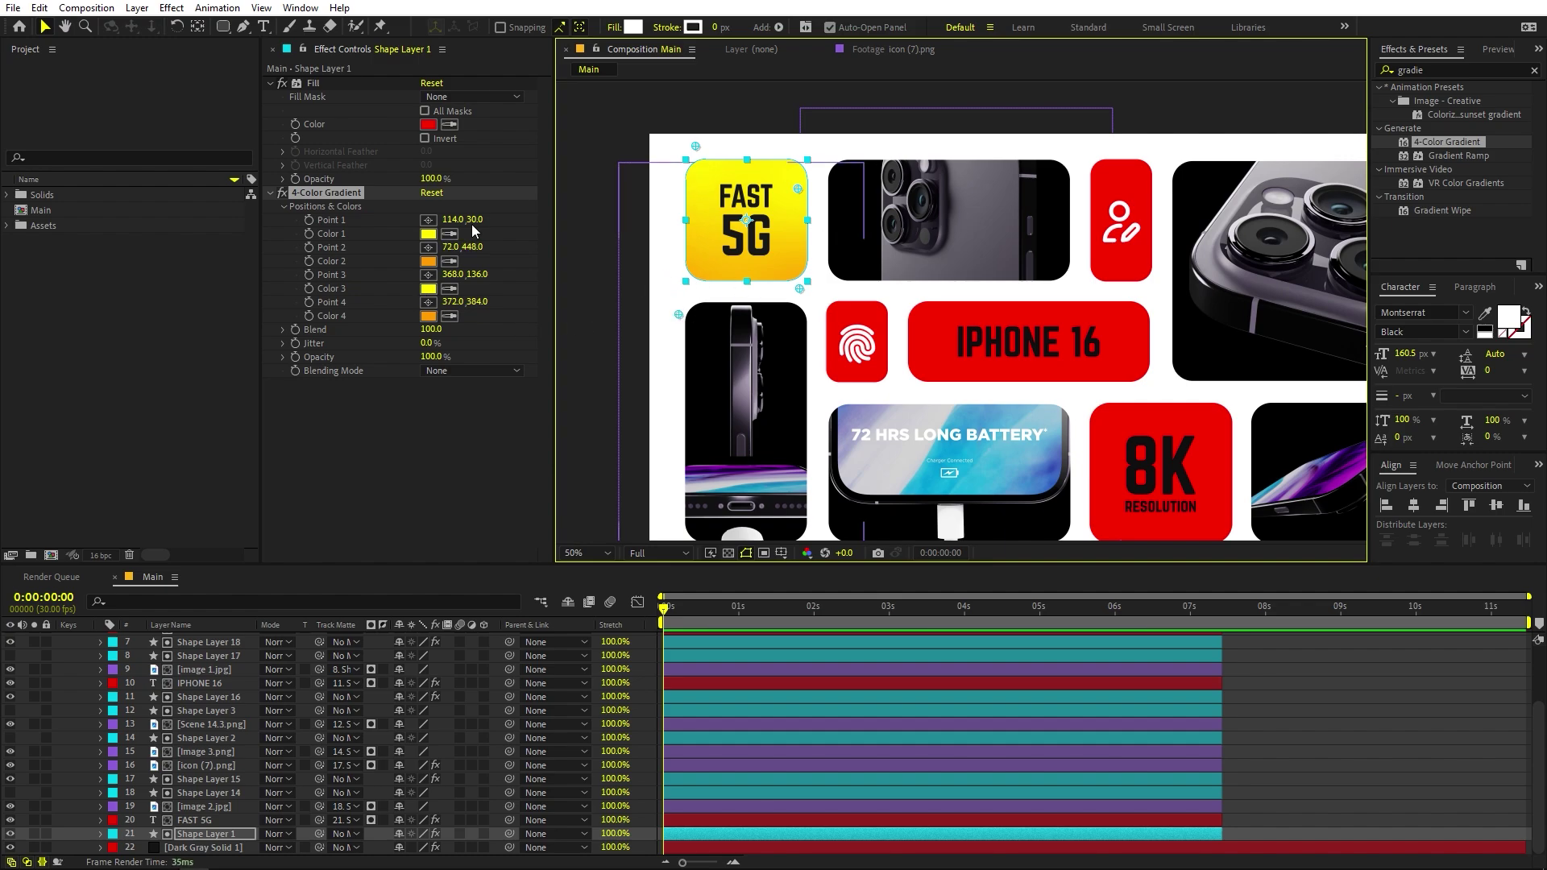
{"action": "left_click", "coordinate": [852, 303]}
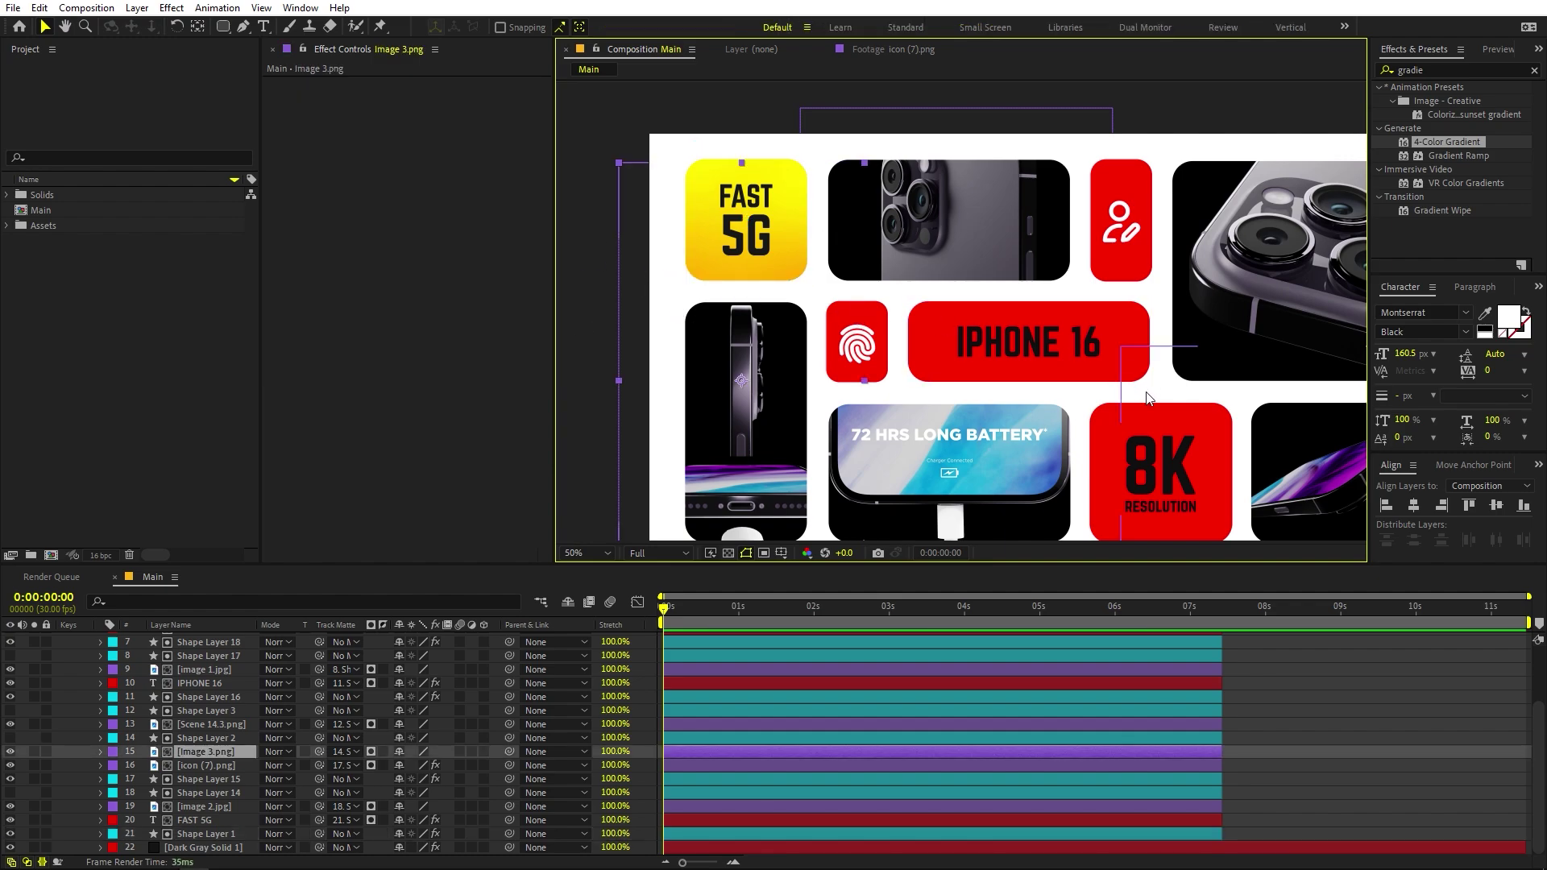
{"action": "left_click", "coordinate": [1206, 413]}
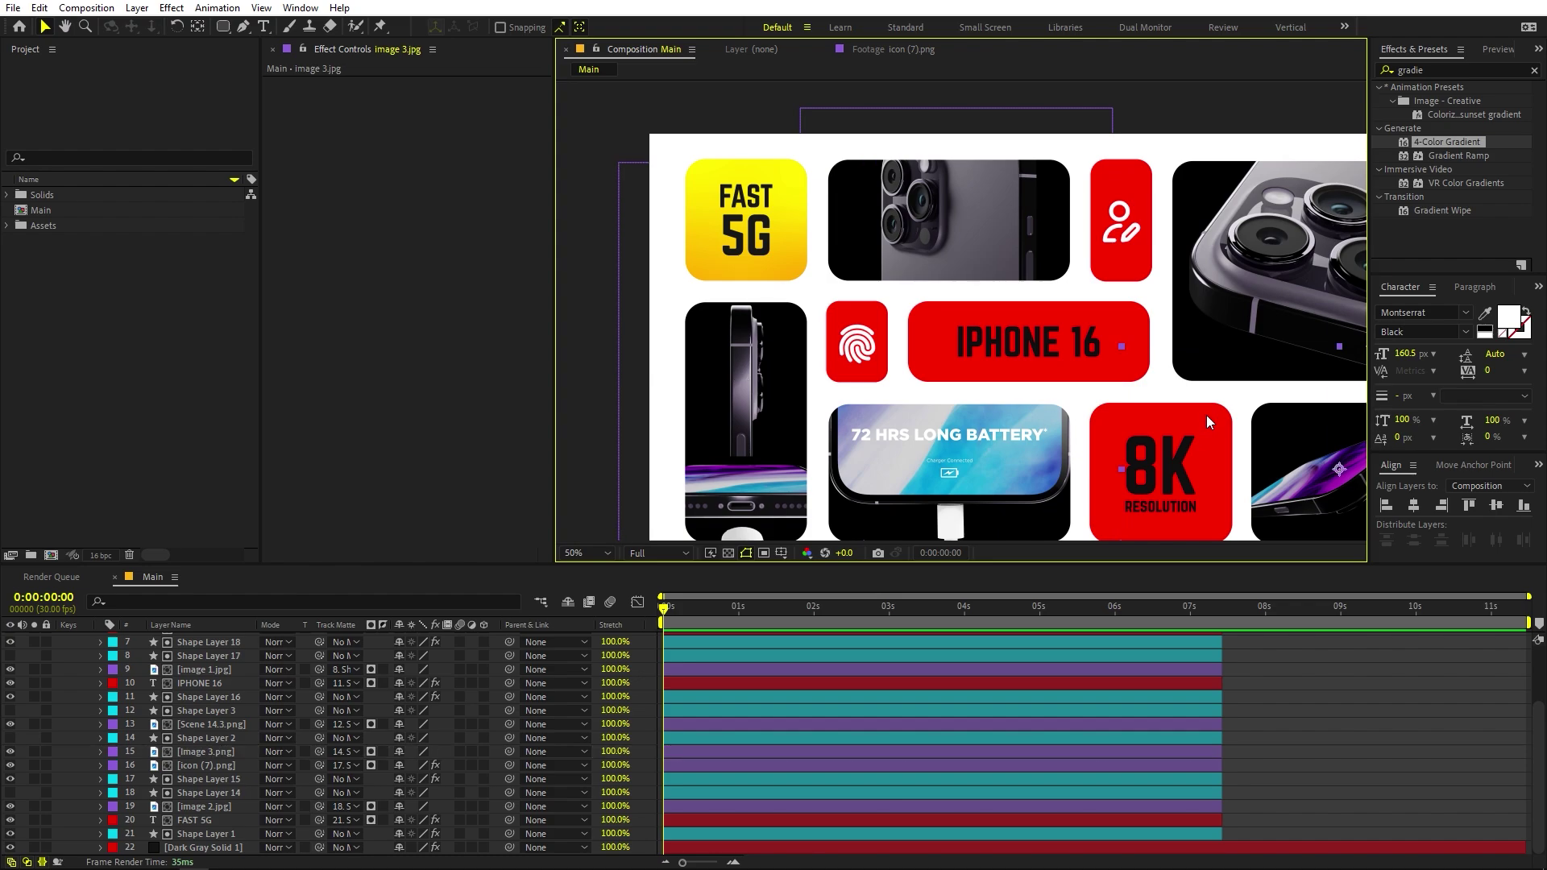
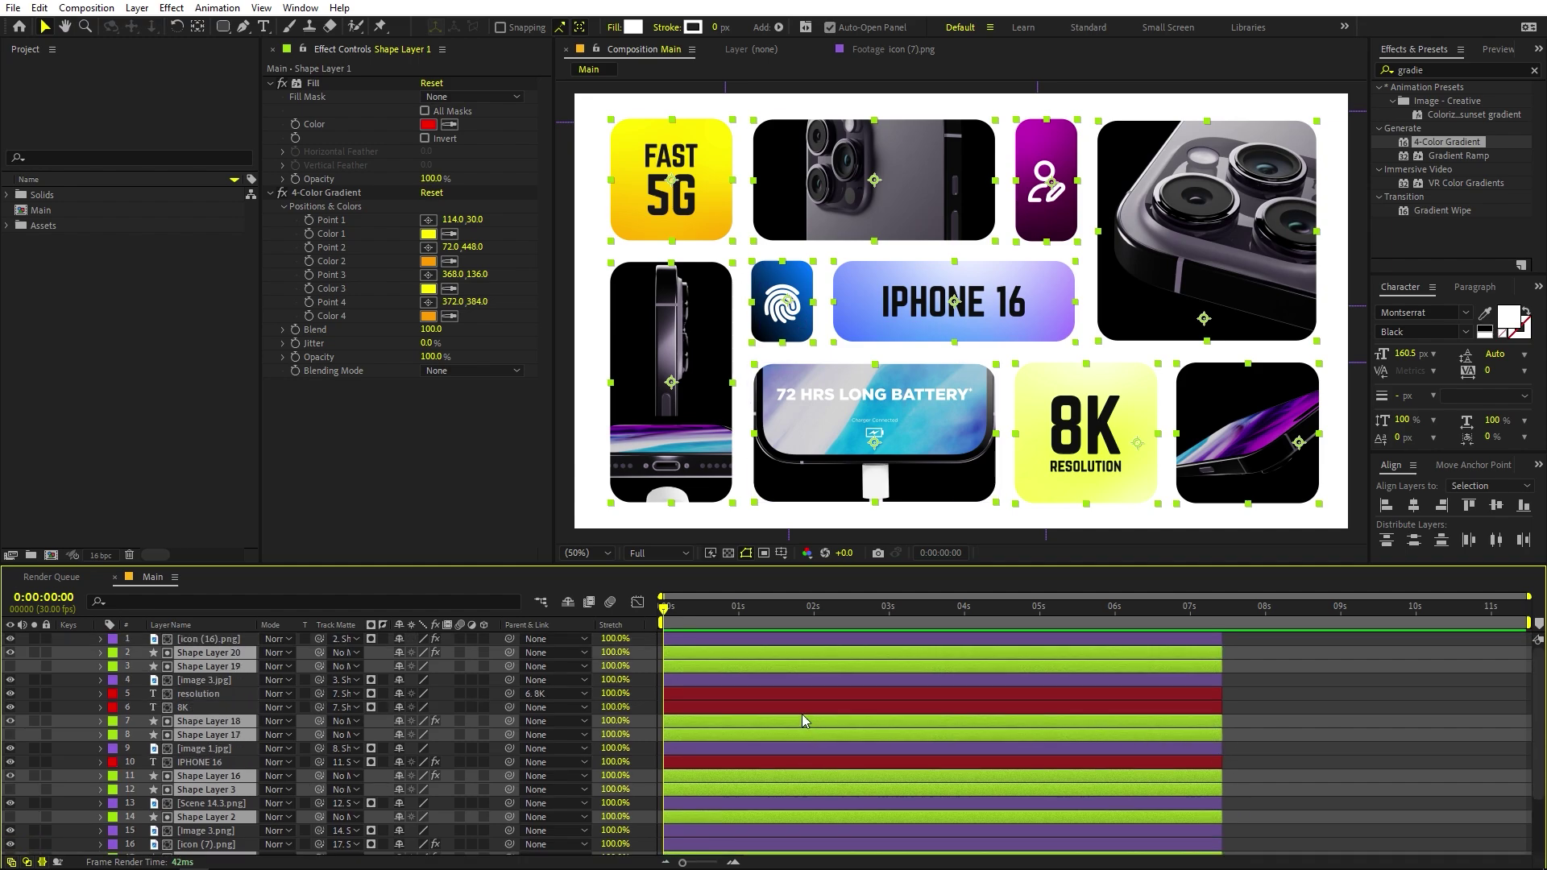
- Reveal Position on all selected tile shape layers and add a Position keyframe to each at 1 second
{"action": "key", "text": "p"}
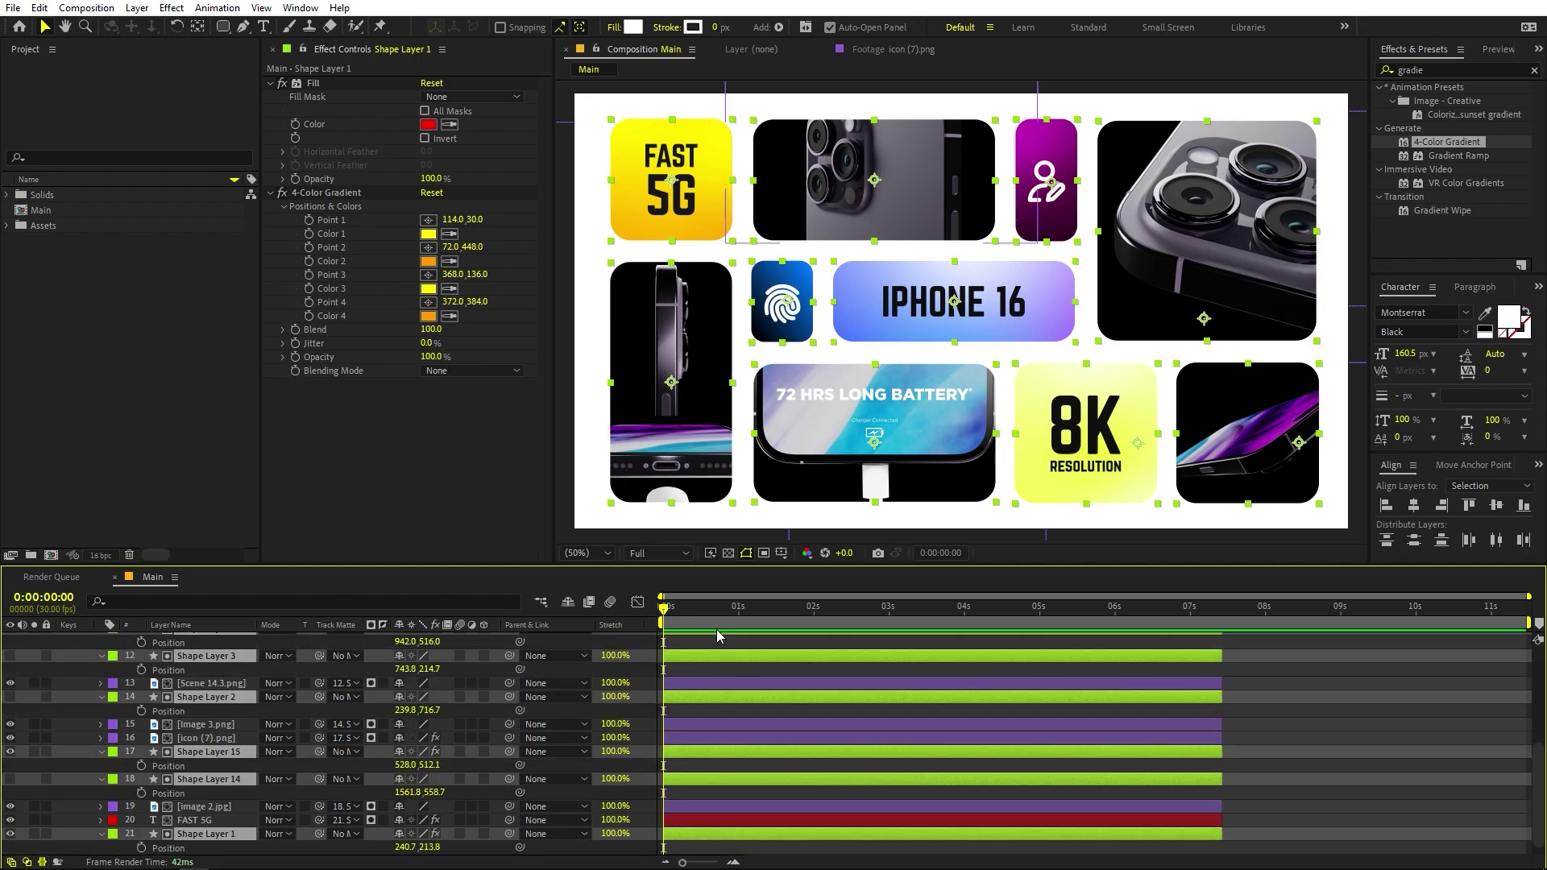
{"action": "left_click_drag", "start_coordinate": [690, 608], "coordinate": [739, 626]}
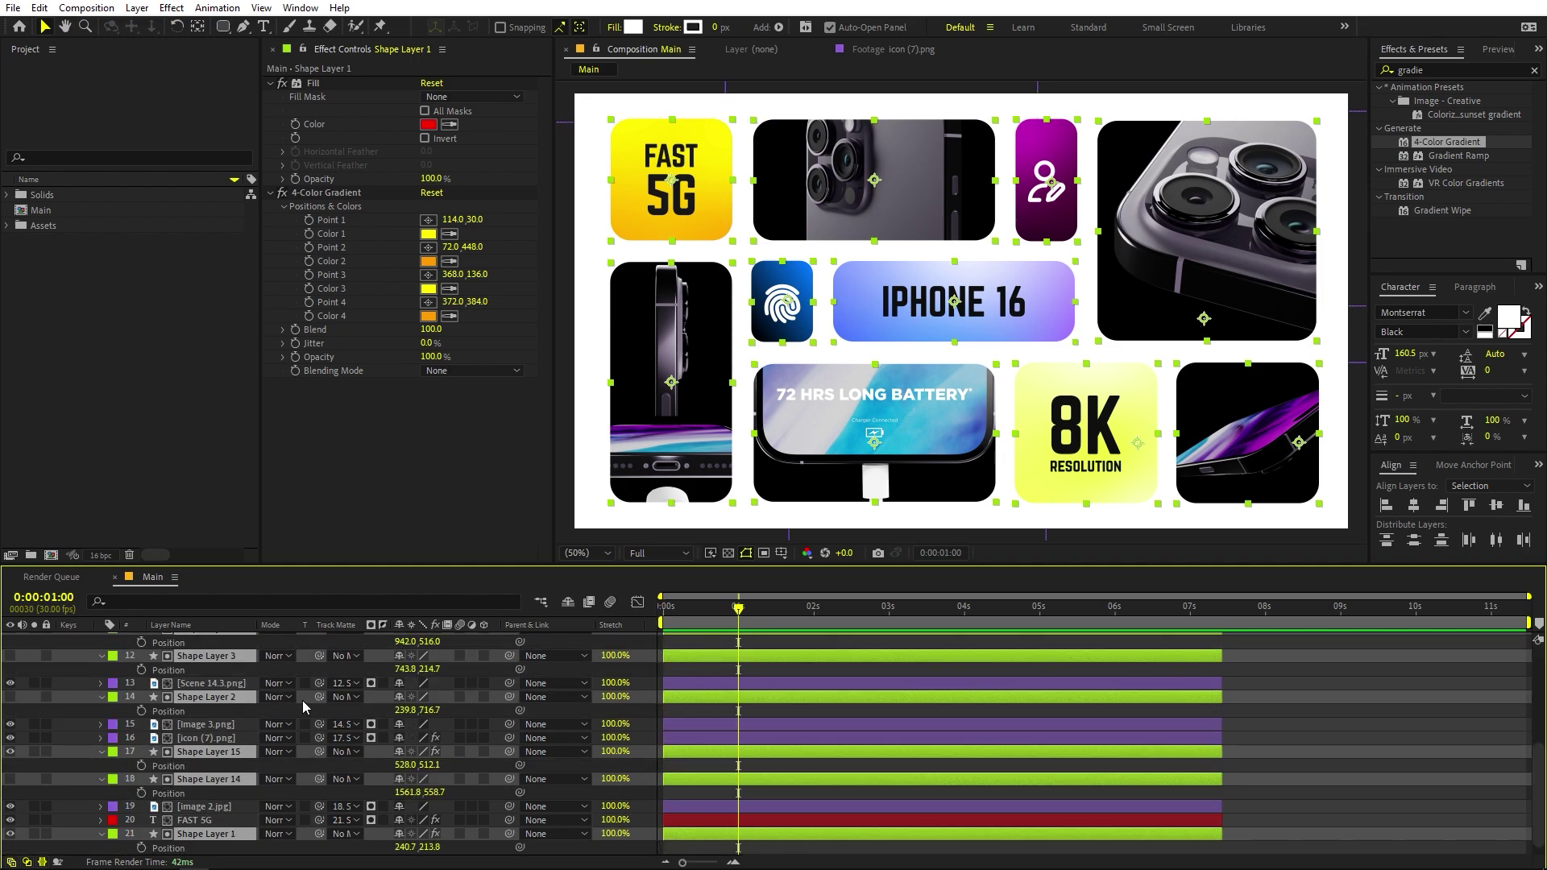
{"action": "left_click", "coordinate": [141, 766]}
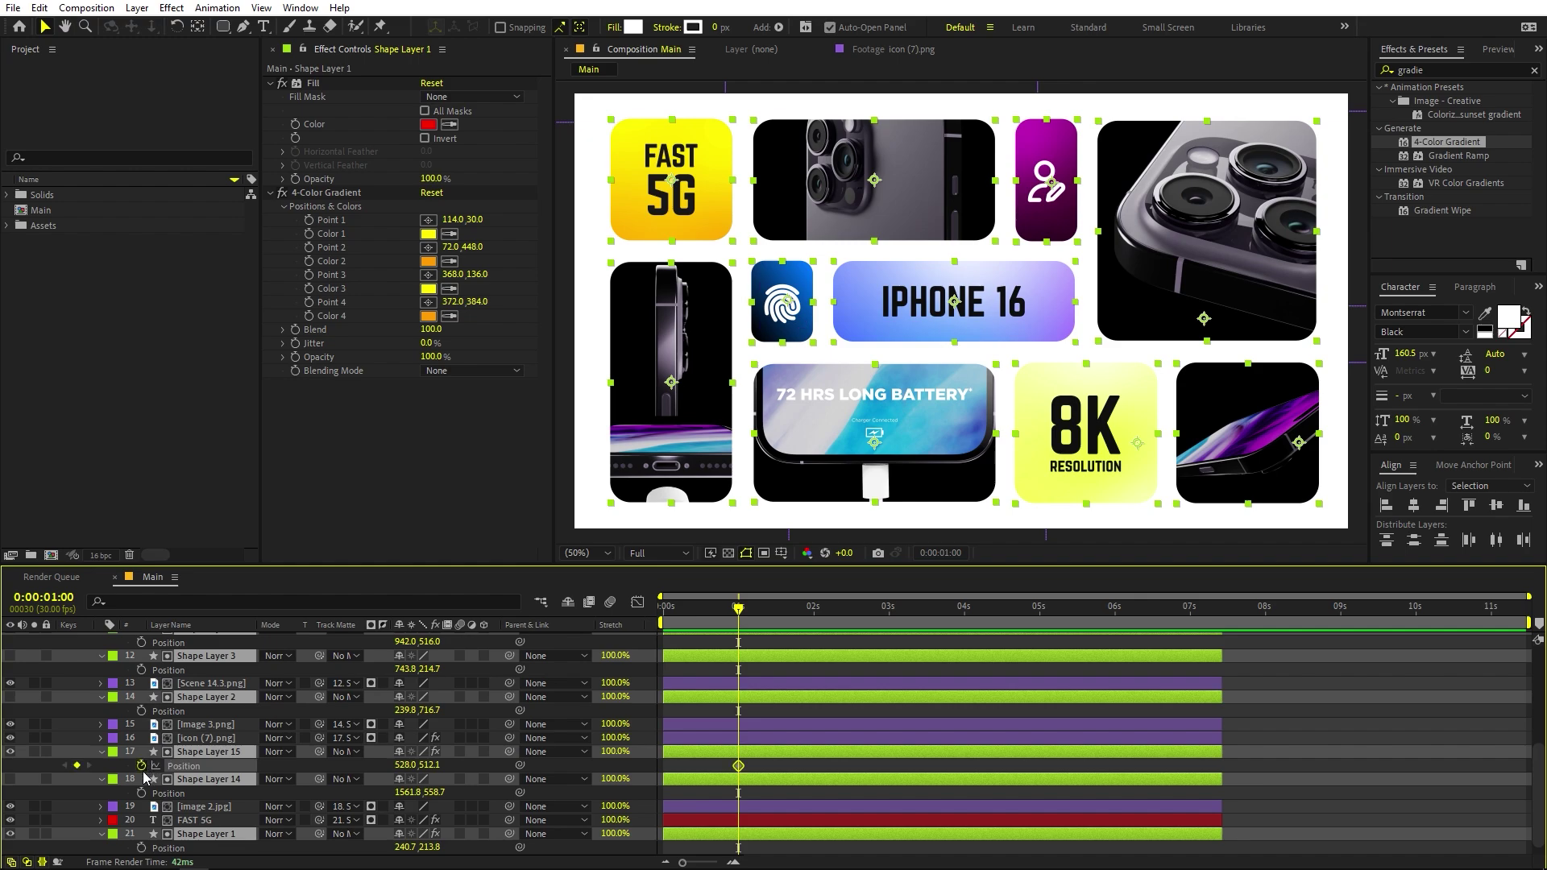
{"action": "key", "text": "alt+shift+p"}
{"action": "scroll", "coordinate": [854, 756], "scroll_direction": "up", "scroll_amount": 5}
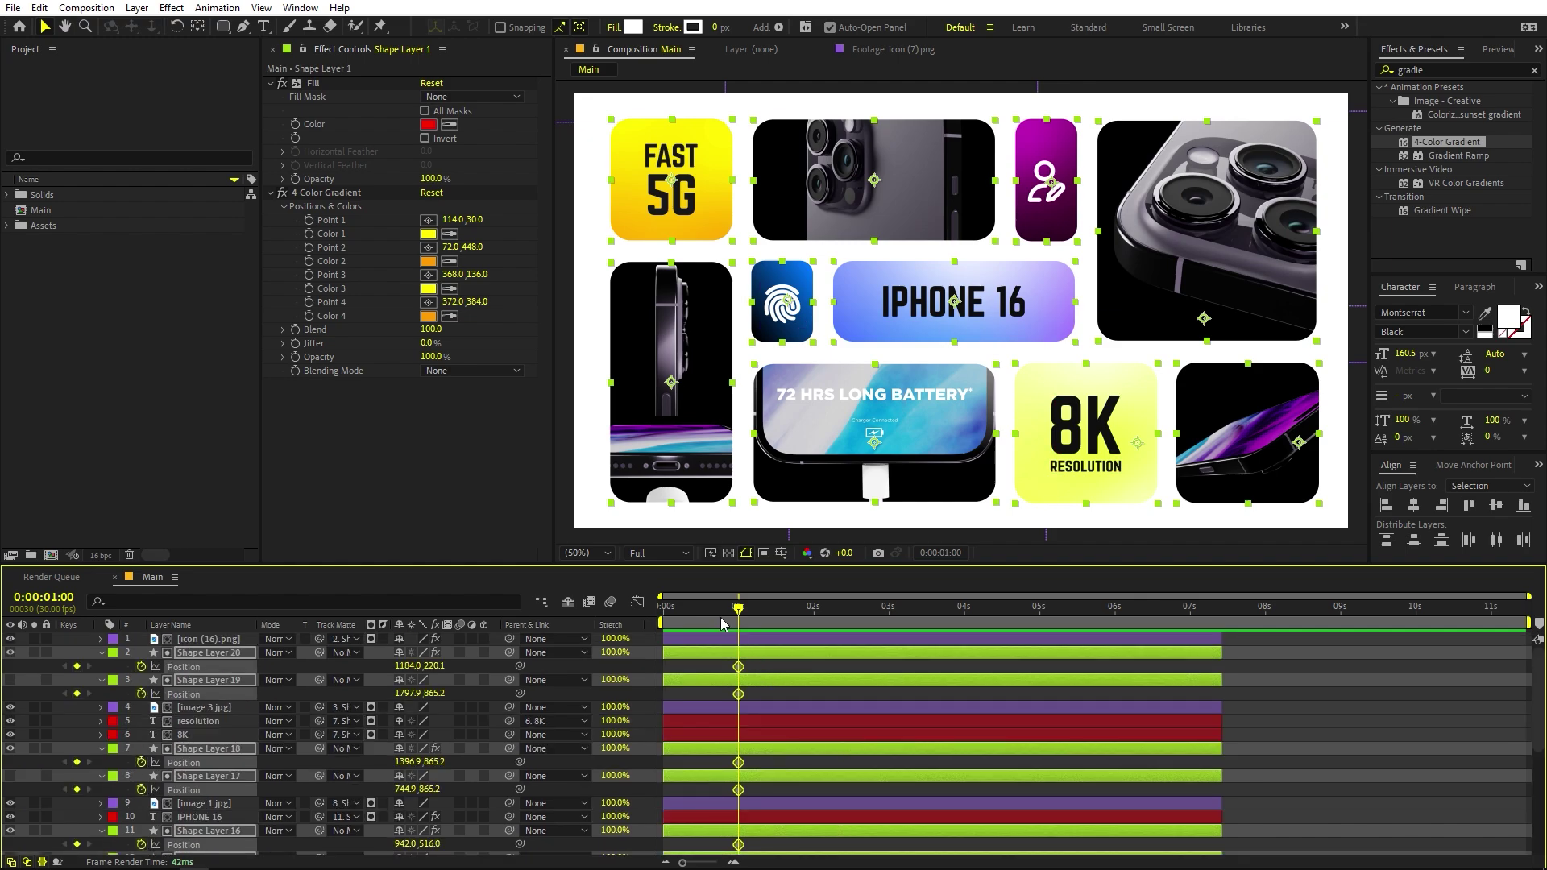
- At 0 seconds, move Shape Layer 20 above the frame to about 1184, -150 and Shape Layer 19 past the right edge to about 2250, 865
{"action": "left_click_drag", "start_coordinate": [729, 610], "coordinate": [558, 616]}
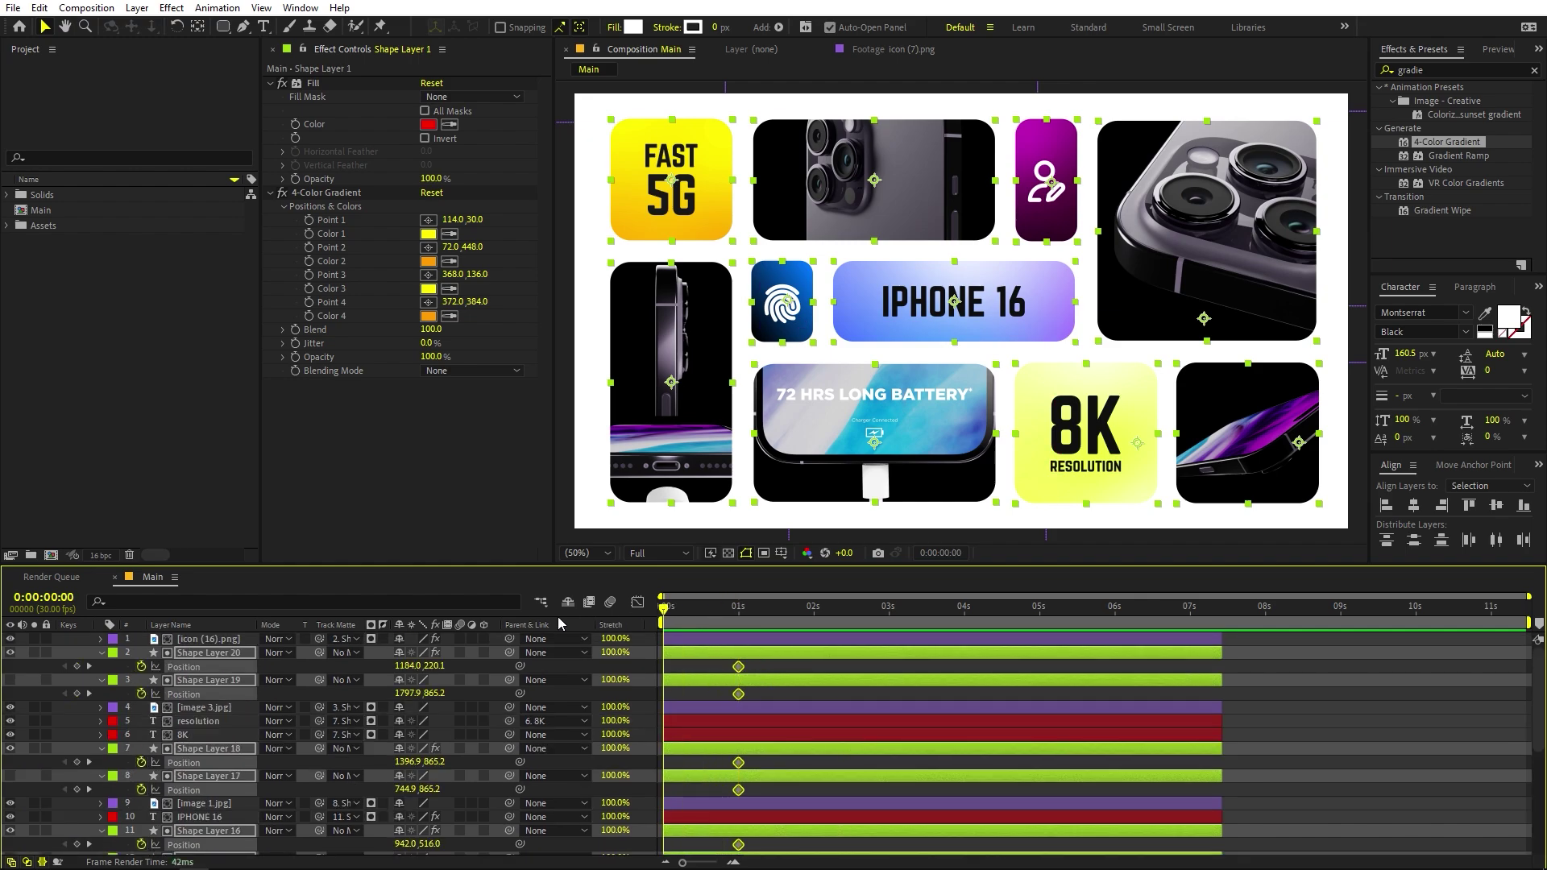
{"action": "left_click", "coordinate": [779, 668]}
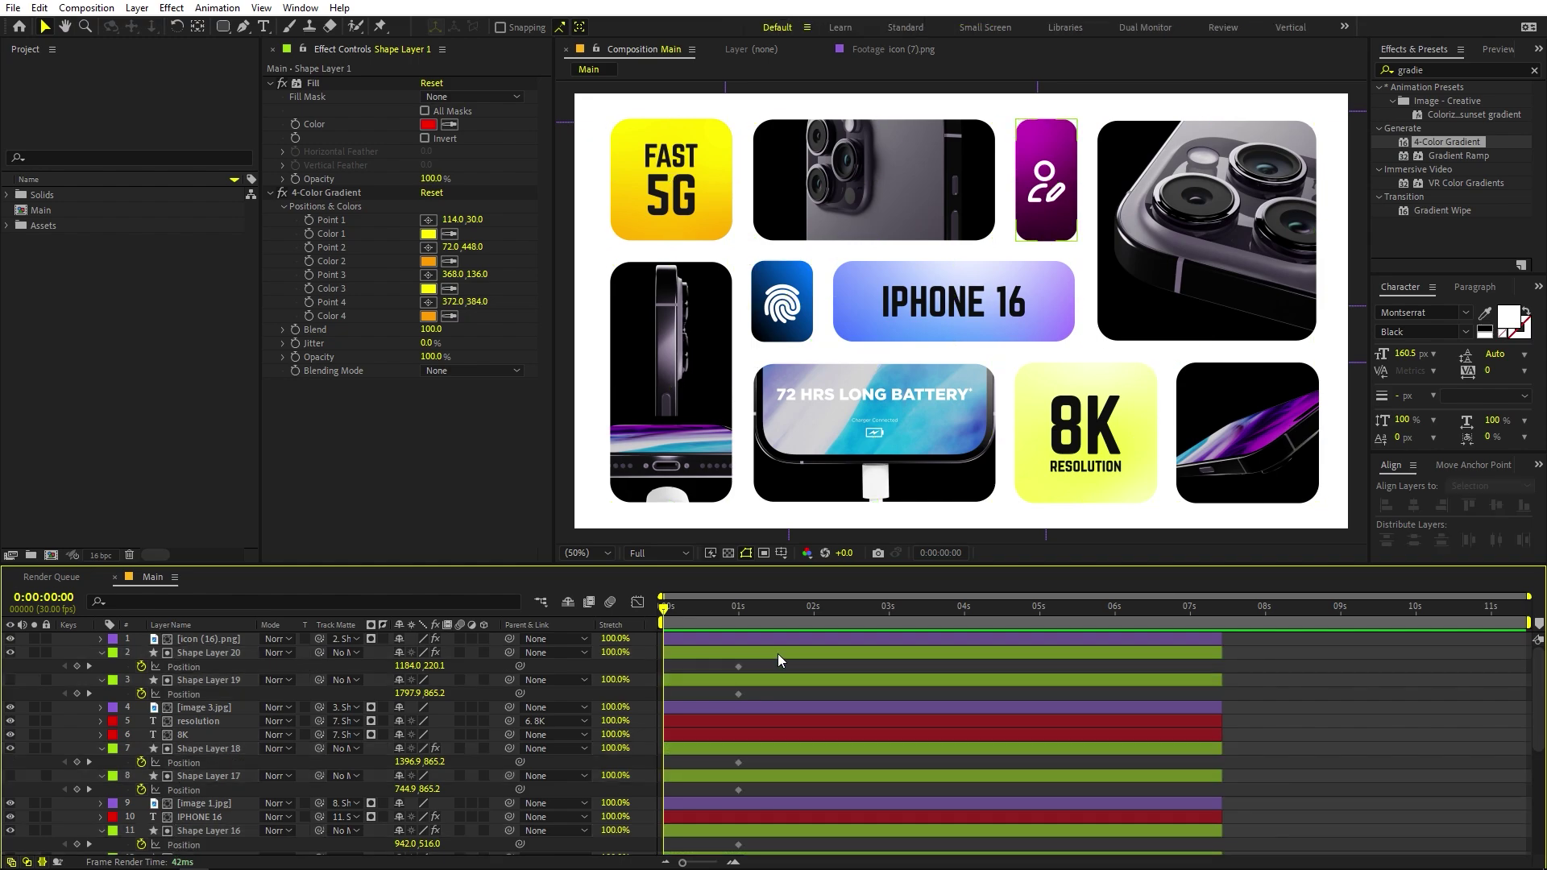
{"action": "left_click", "coordinate": [777, 654]}
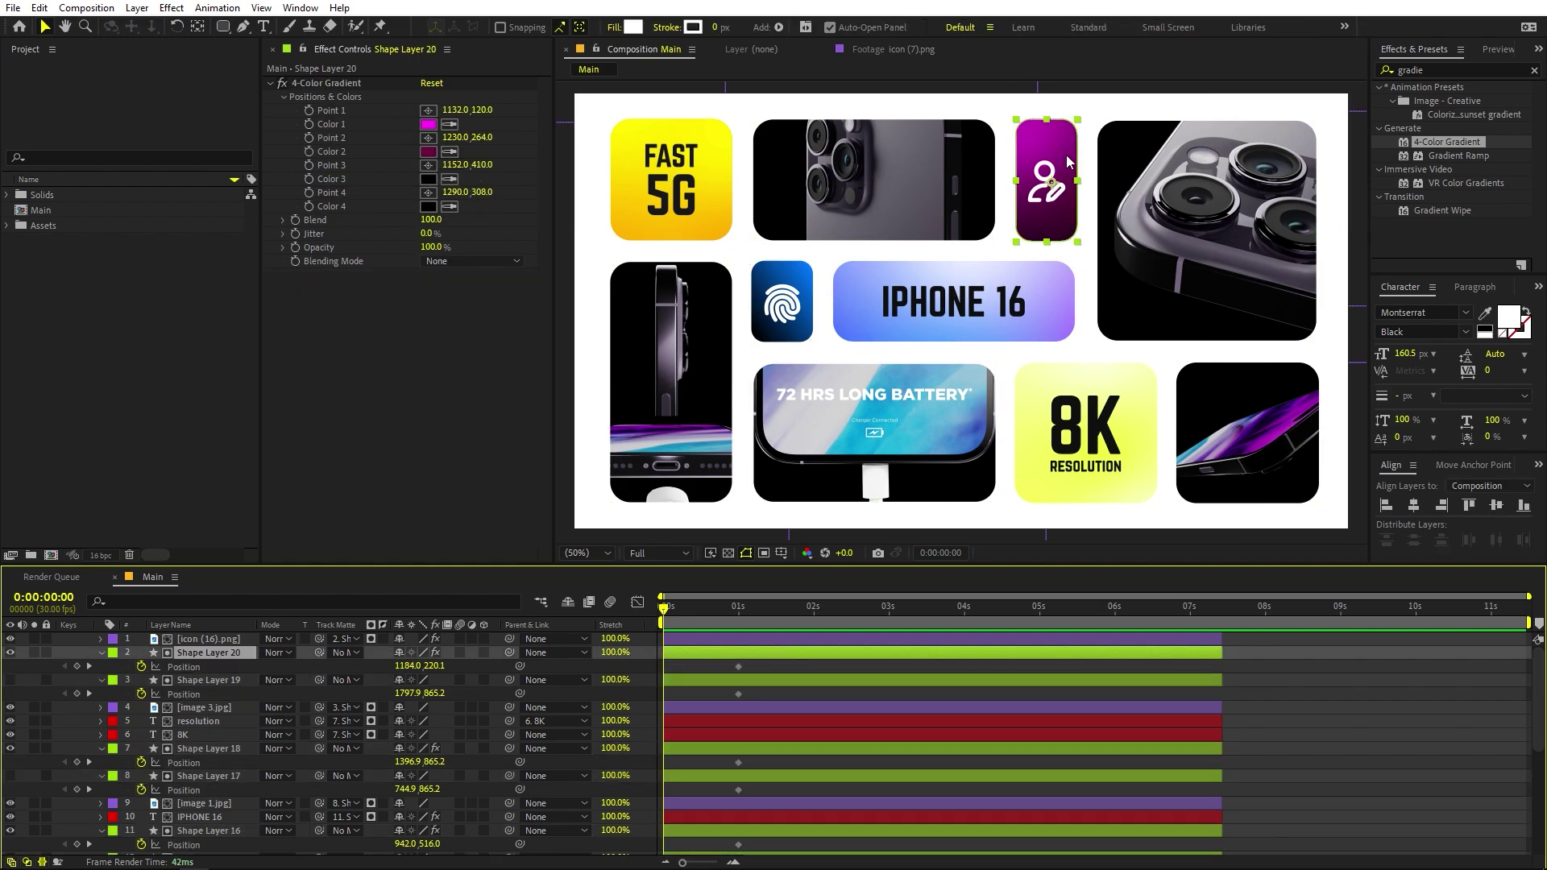
{"action": "left_click_drag", "start_coordinate": [1062, 181], "coordinate": [1052, 28]}
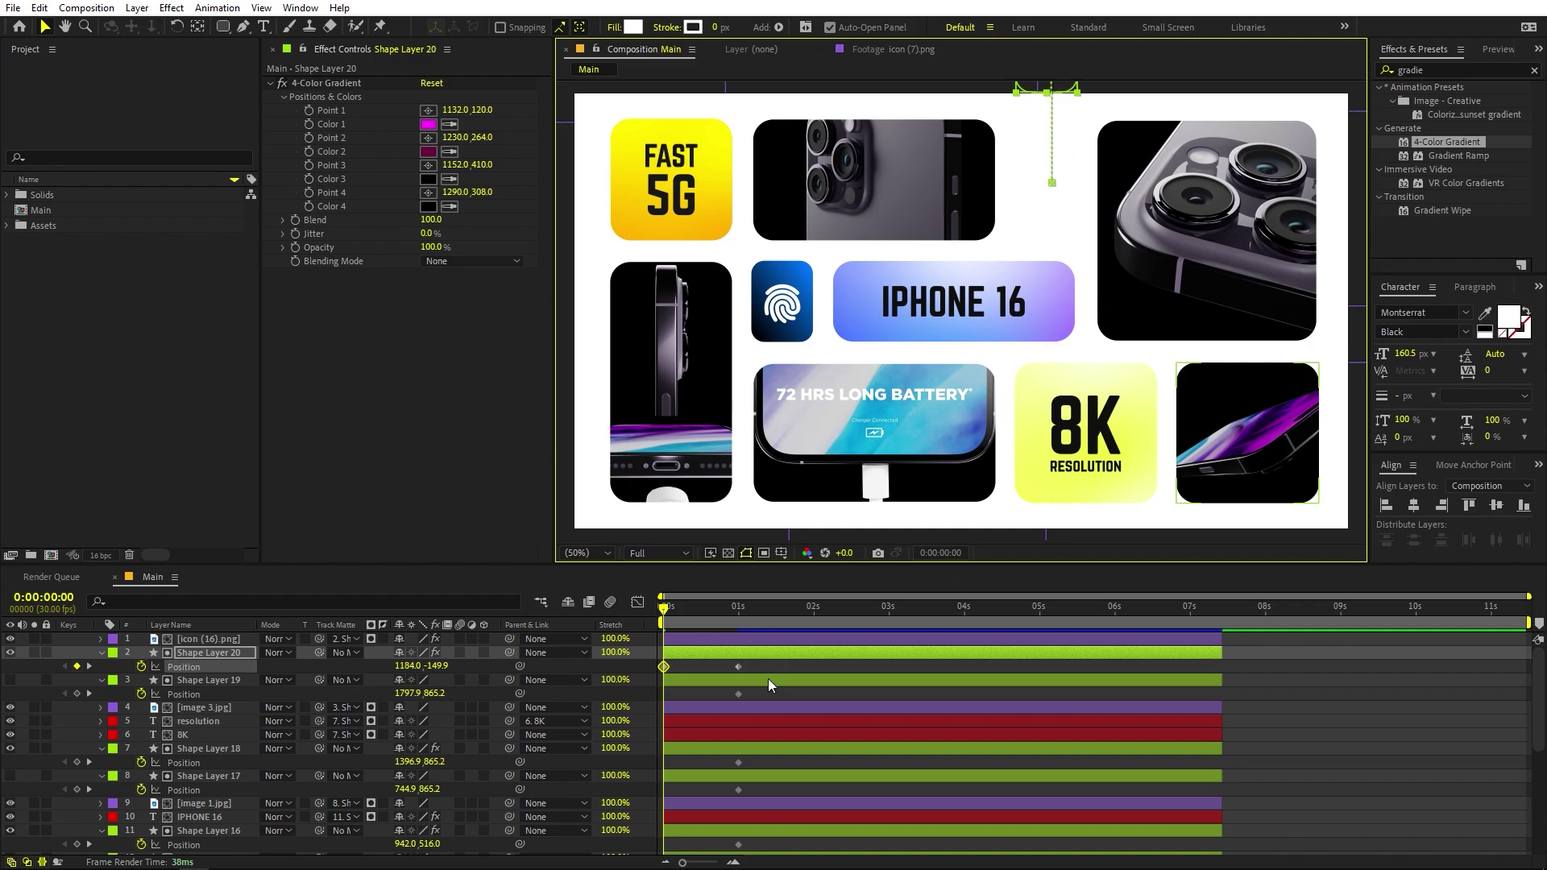
{"action": "left_click", "coordinate": [743, 681]}
{"action": "left_click_drag", "start_coordinate": [1232, 460], "coordinate": [1416, 448]}
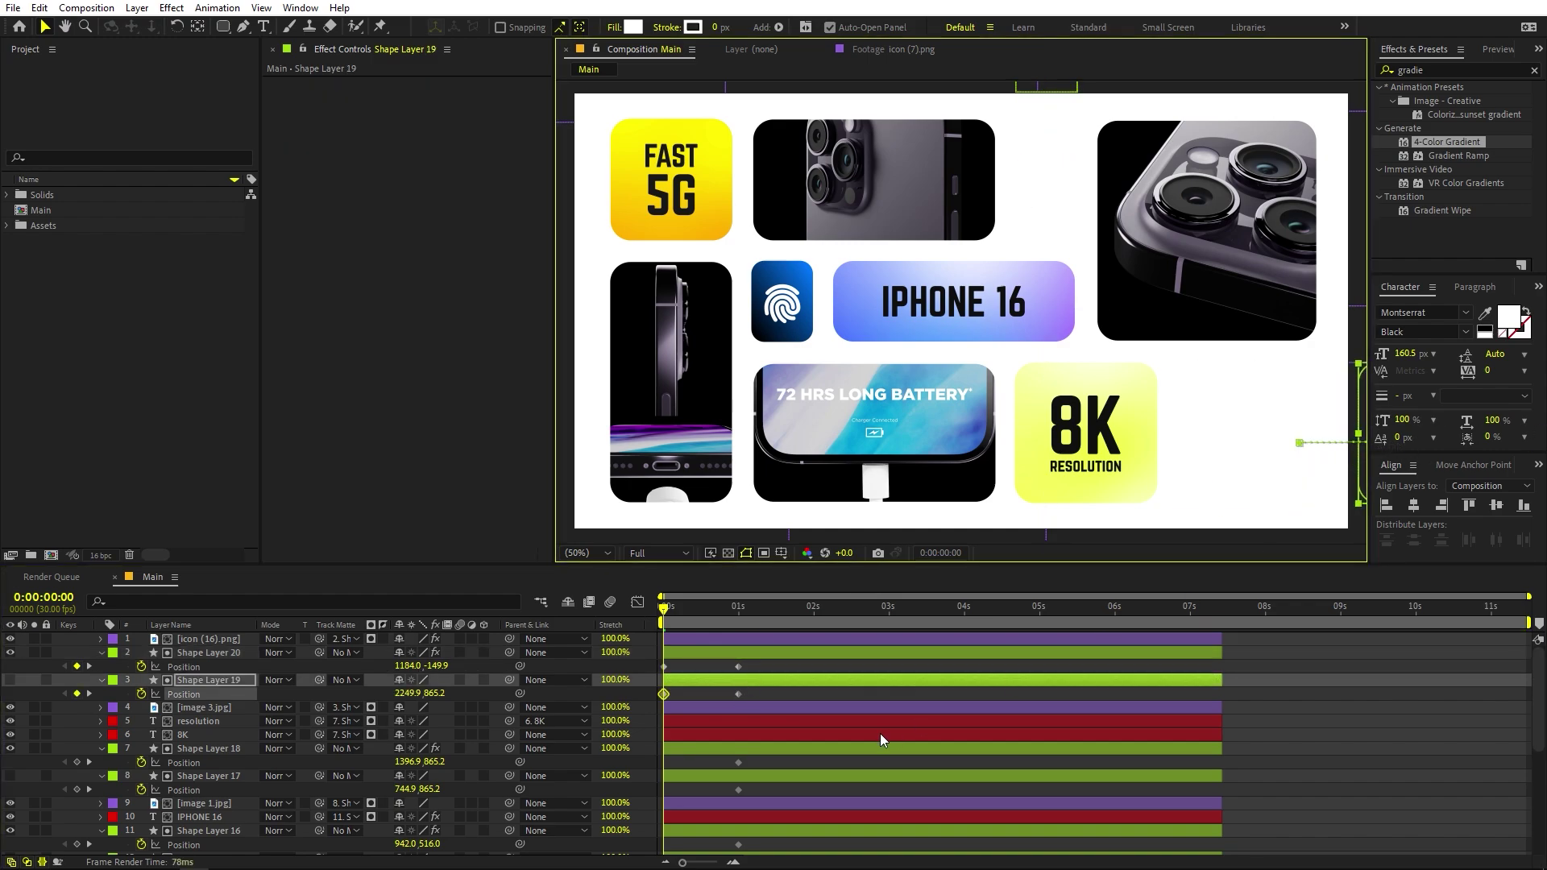
- At 0 seconds, move the 8K tile below the frame to about 1397, 1291 and the battery tile to about 745, 1289
{"action": "left_click", "coordinate": [825, 748]}
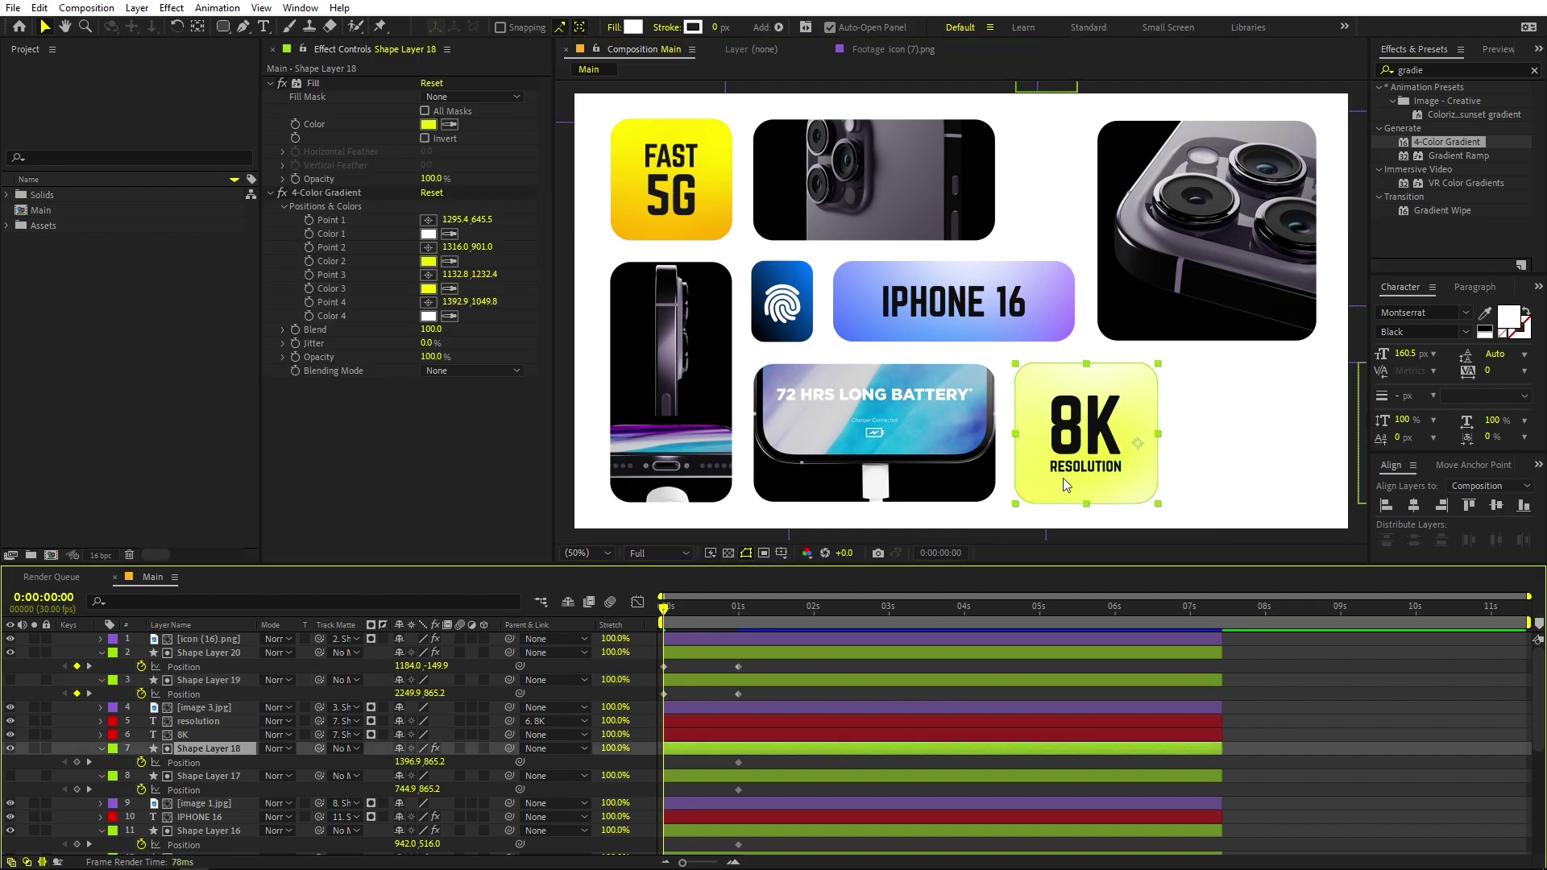
{"action": "left_click_drag", "start_coordinate": [1062, 477], "coordinate": [1097, 647]}
{"action": "left_click_drag", "start_coordinate": [872, 441], "coordinate": [874, 612]}
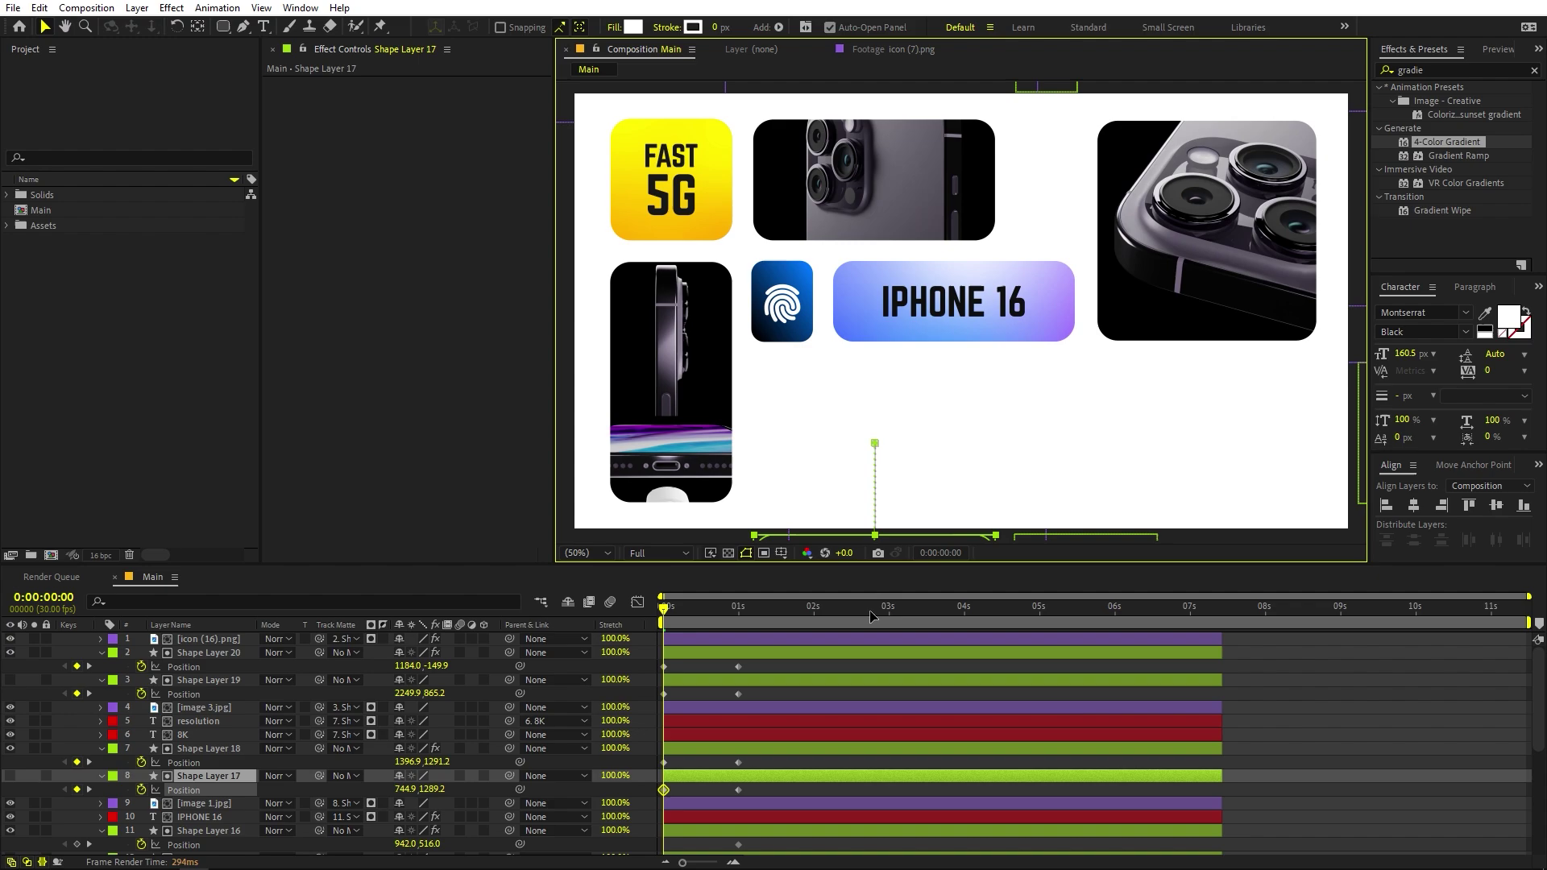
- Animate the Scale of Shape Layer 16, the IPHONE 16 tile, from 0% at 0 seconds to 100% at 1 second
{"action": "left_click", "coordinate": [779, 825]}
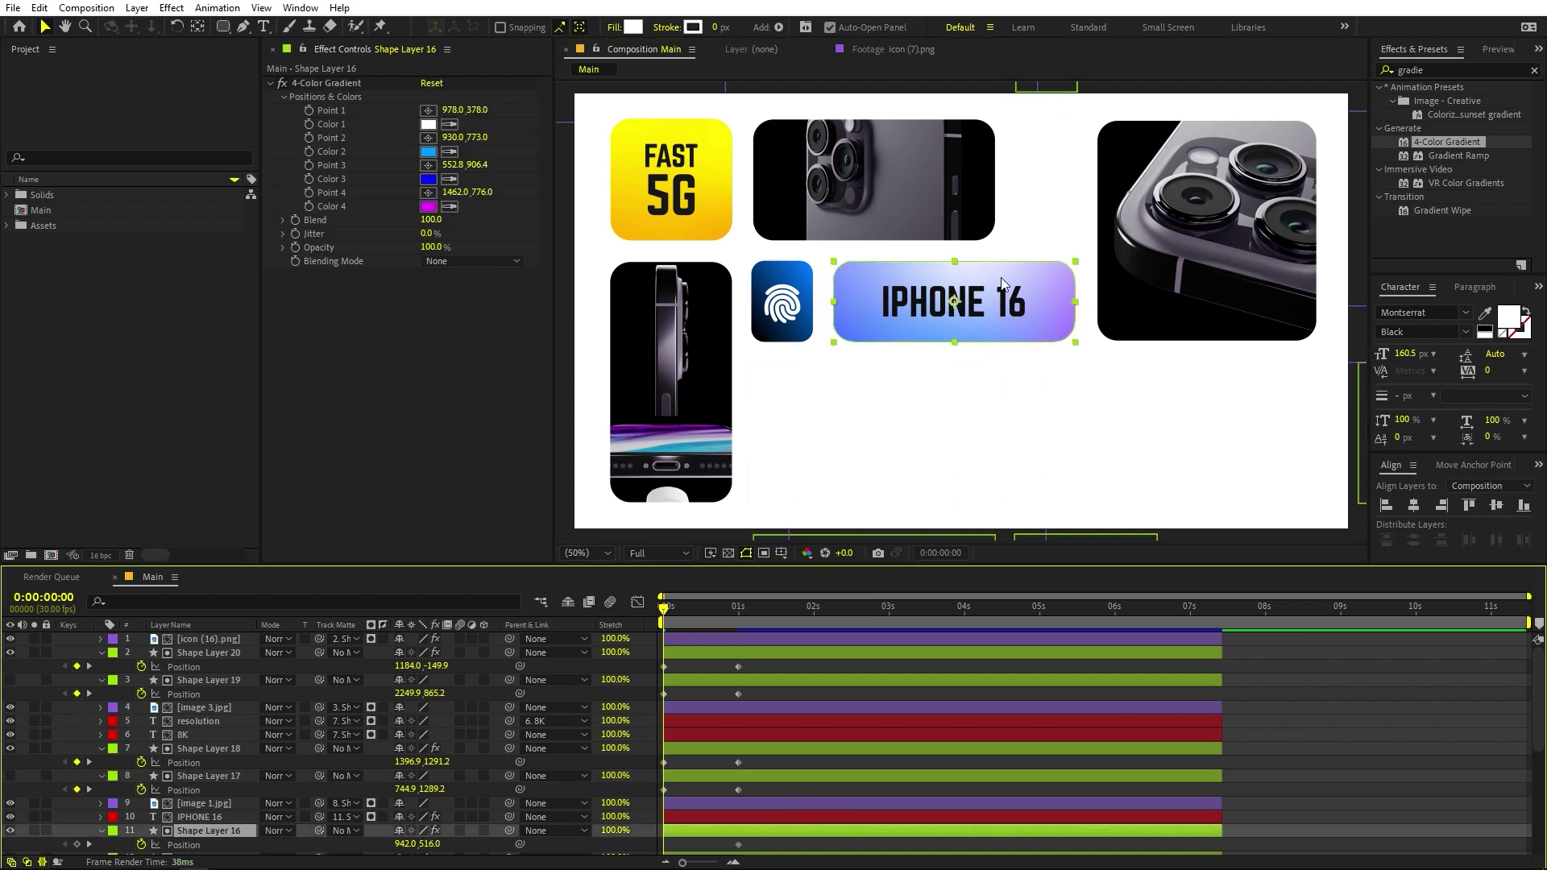
{"action": "scroll", "coordinate": [925, 694], "scroll_direction": "down", "scroll_amount": 4}
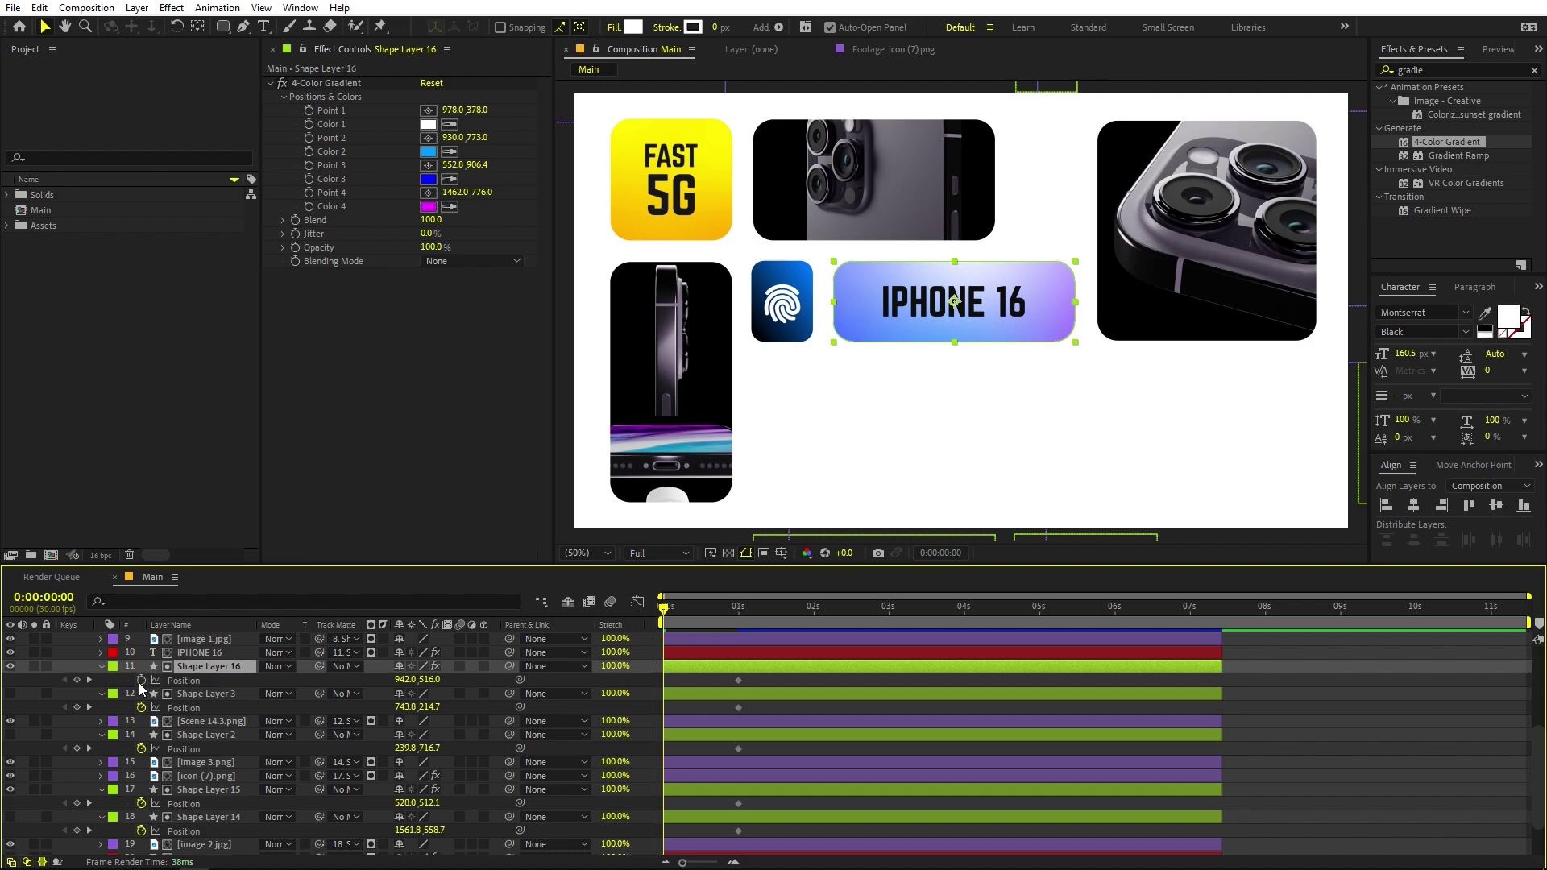
{"action": "key", "text": "s"}
{"action": "left_click", "coordinate": [143, 680]}
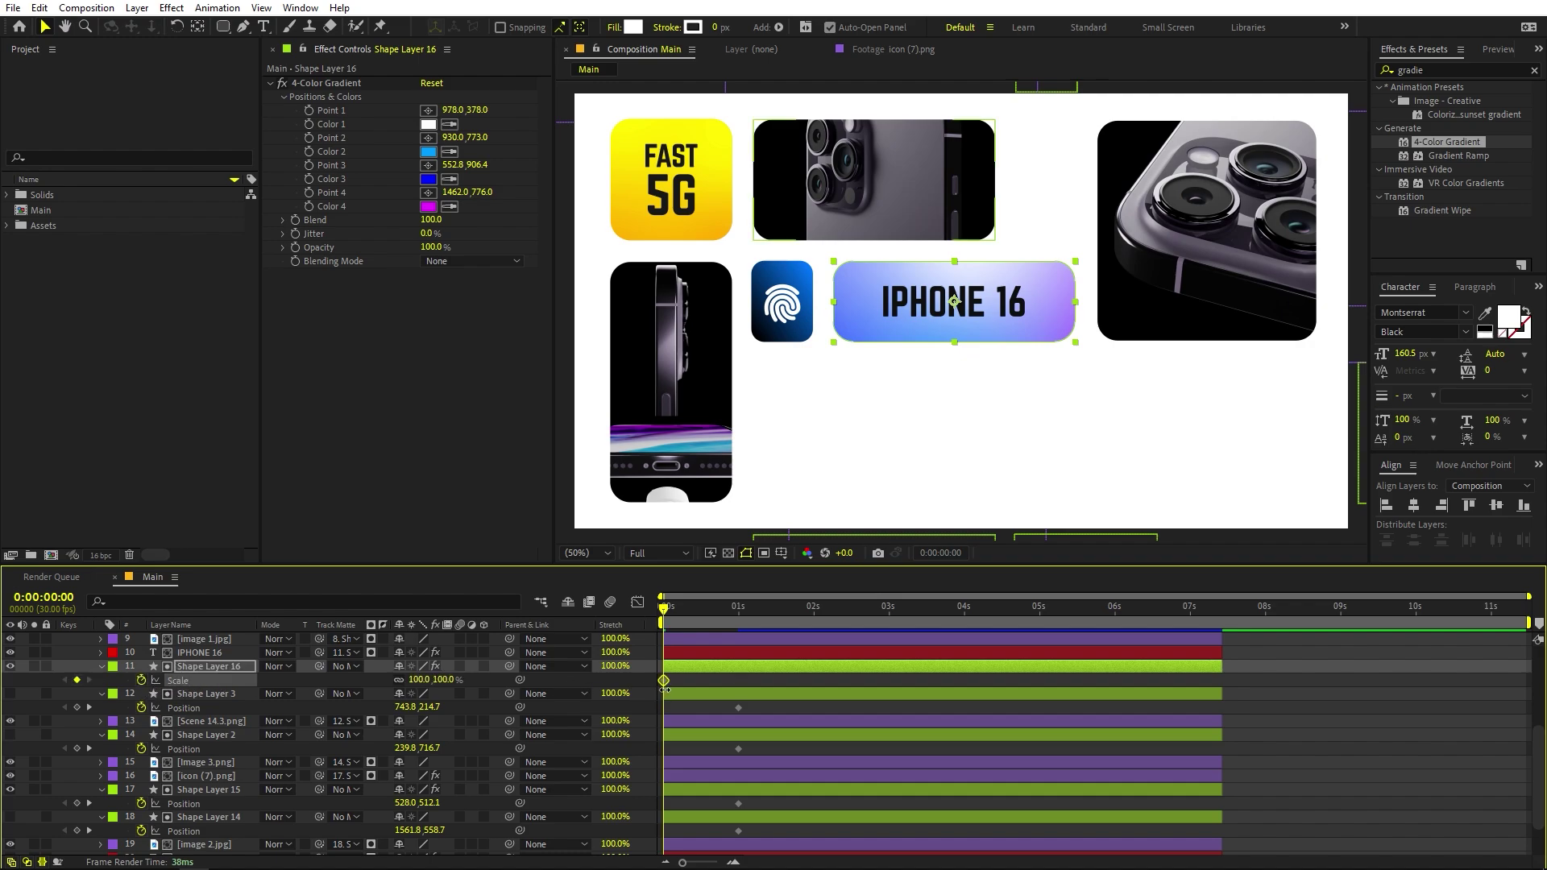
{"action": "left_click_drag", "start_coordinate": [664, 680], "coordinate": [710, 681]}
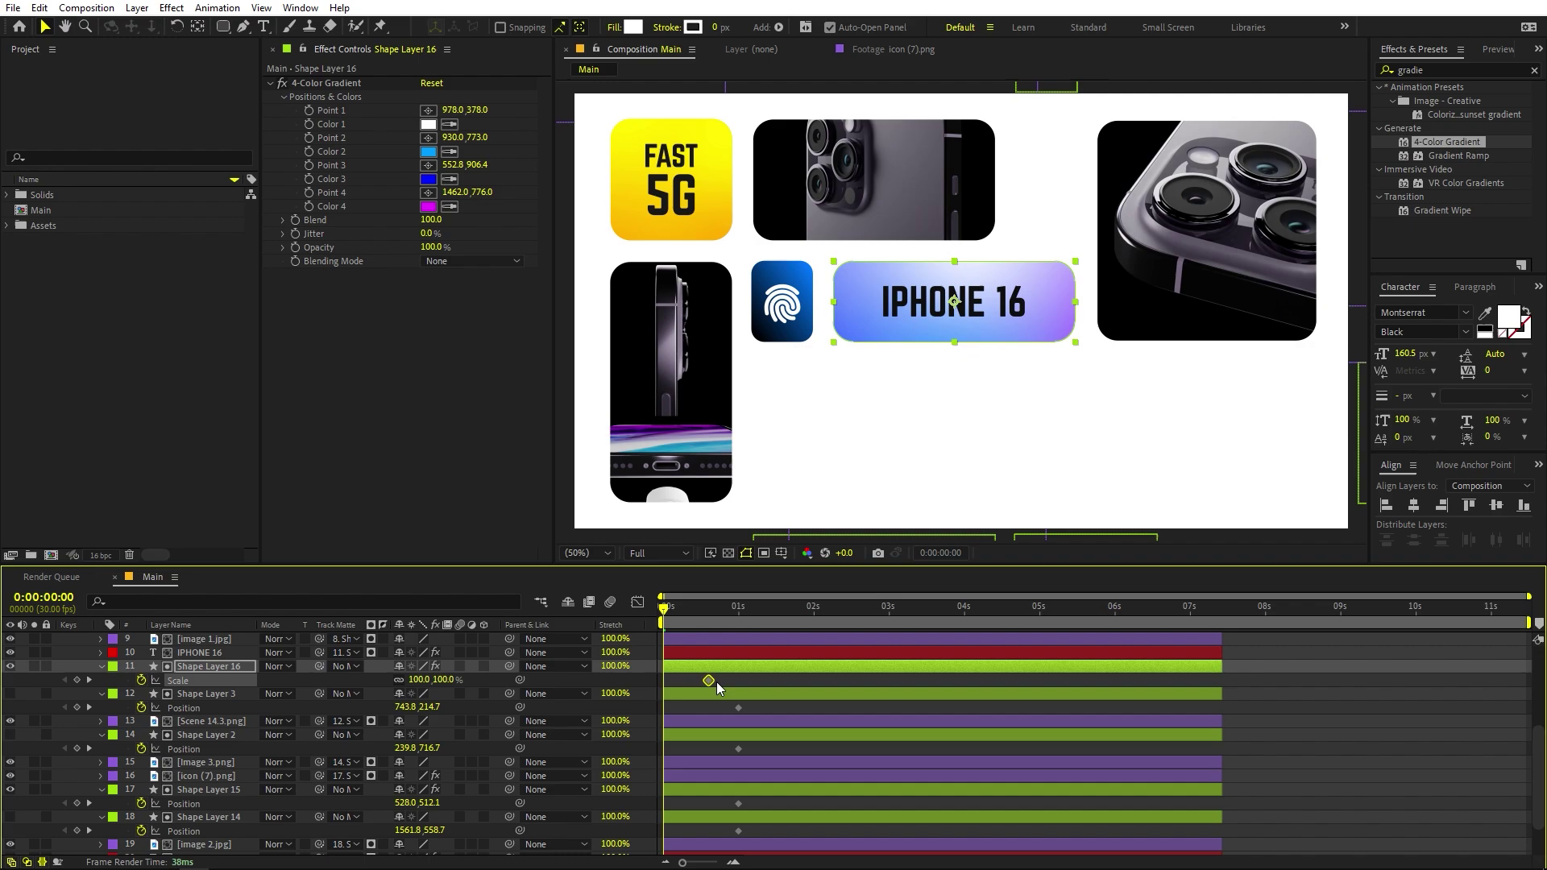
{"action": "left_click", "coordinate": [419, 680]}
{"action": "type", "text": "0"}
{"action": "key", "text": "Return"}
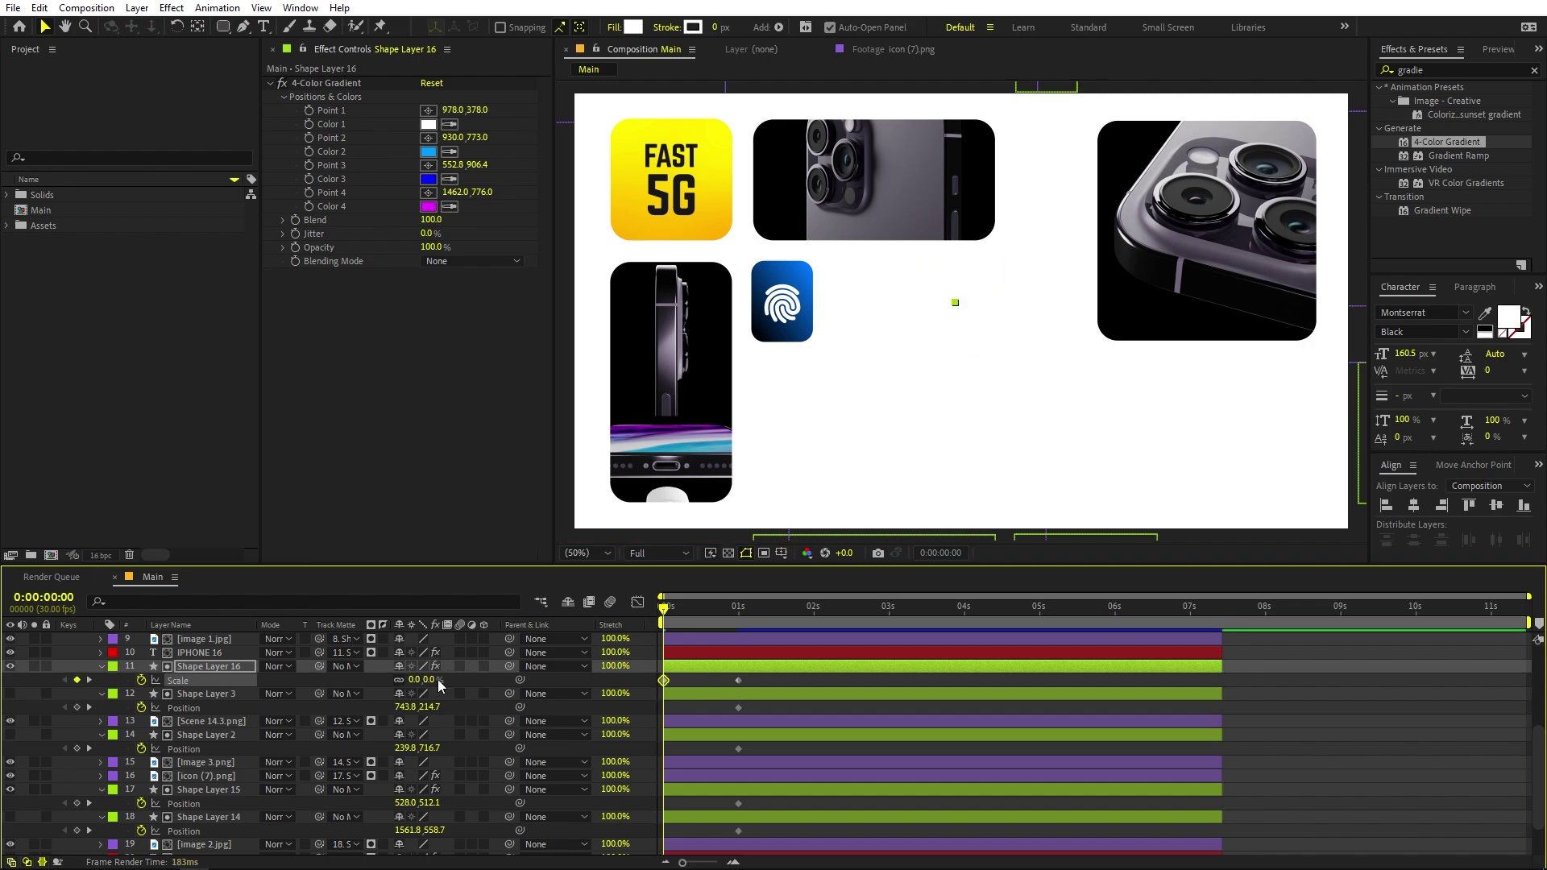
- At 0 seconds, move Shape Layer 3 above the frame, 15 below, 14 beyond the right edge, and 2 and 1 beyond the left; preview the animation
{"action": "left_click", "coordinate": [920, 179]}
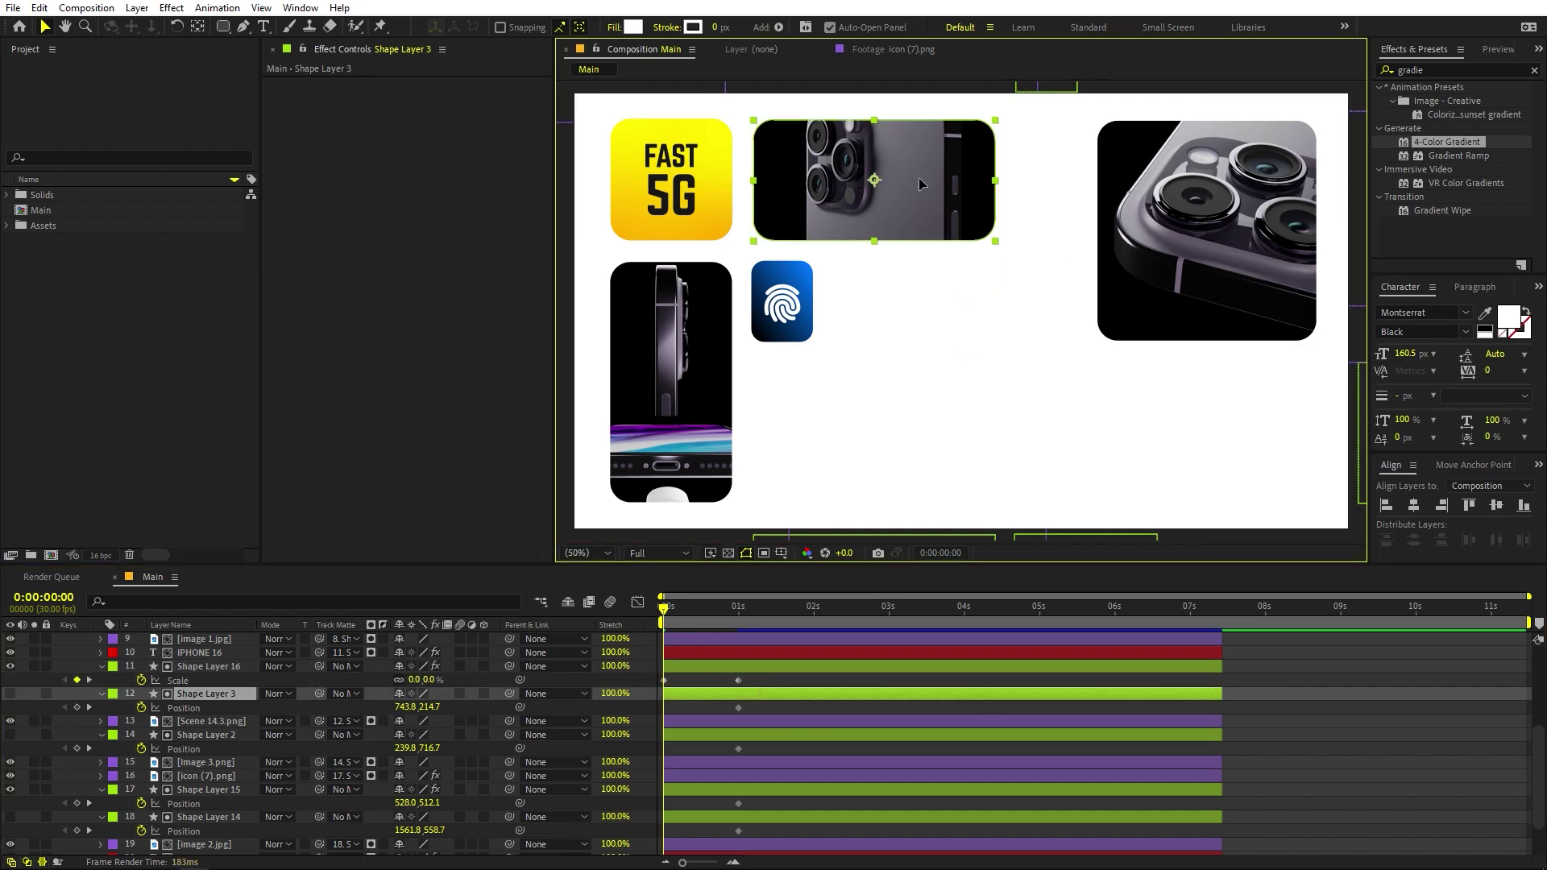
{"action": "left_click_drag", "start_coordinate": [920, 179], "coordinate": [917, 30]}
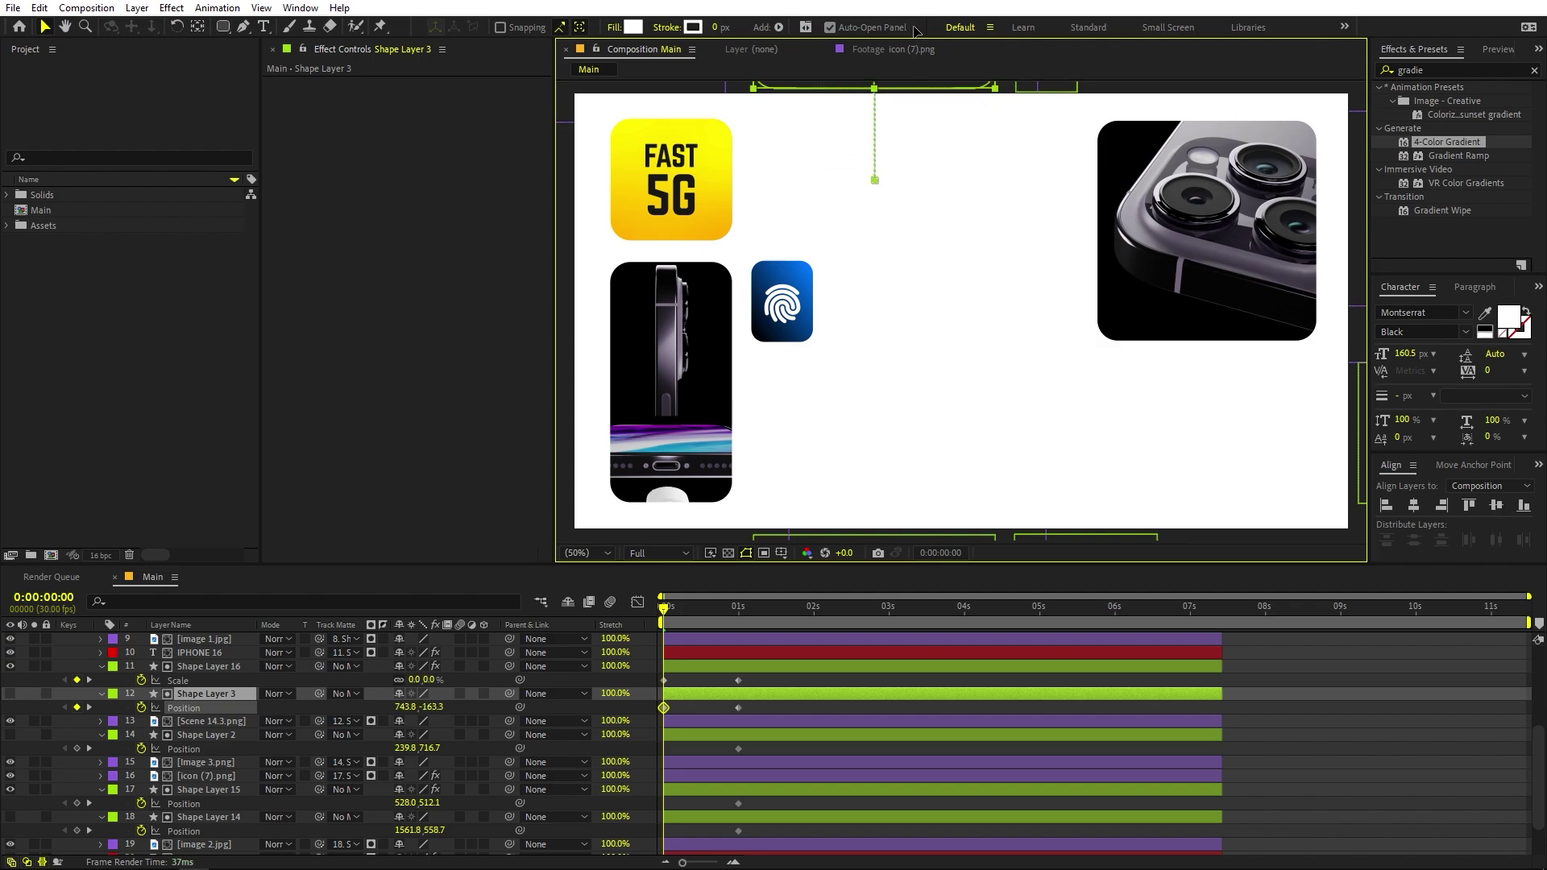
{"action": "left_click_drag", "start_coordinate": [781, 301], "coordinate": [782, 578]}
{"action": "left_click_drag", "start_coordinate": [1206, 231], "coordinate": [1494, 231]}
{"action": "left_click_drag", "start_coordinate": [671, 382], "coordinate": [472, 381]}
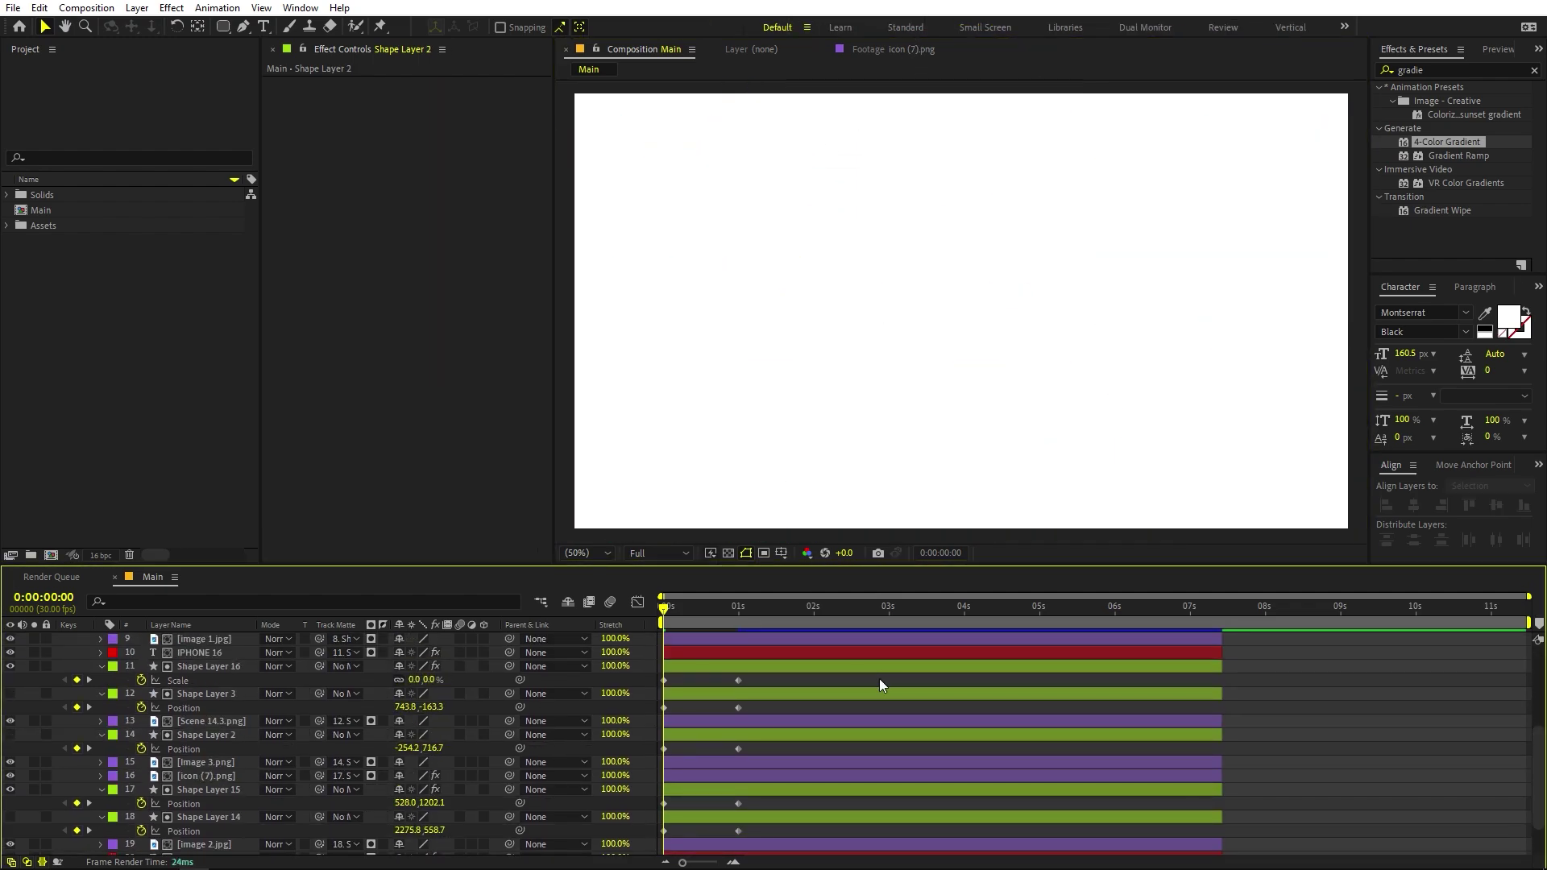
{"action": "key", "text": "space"}
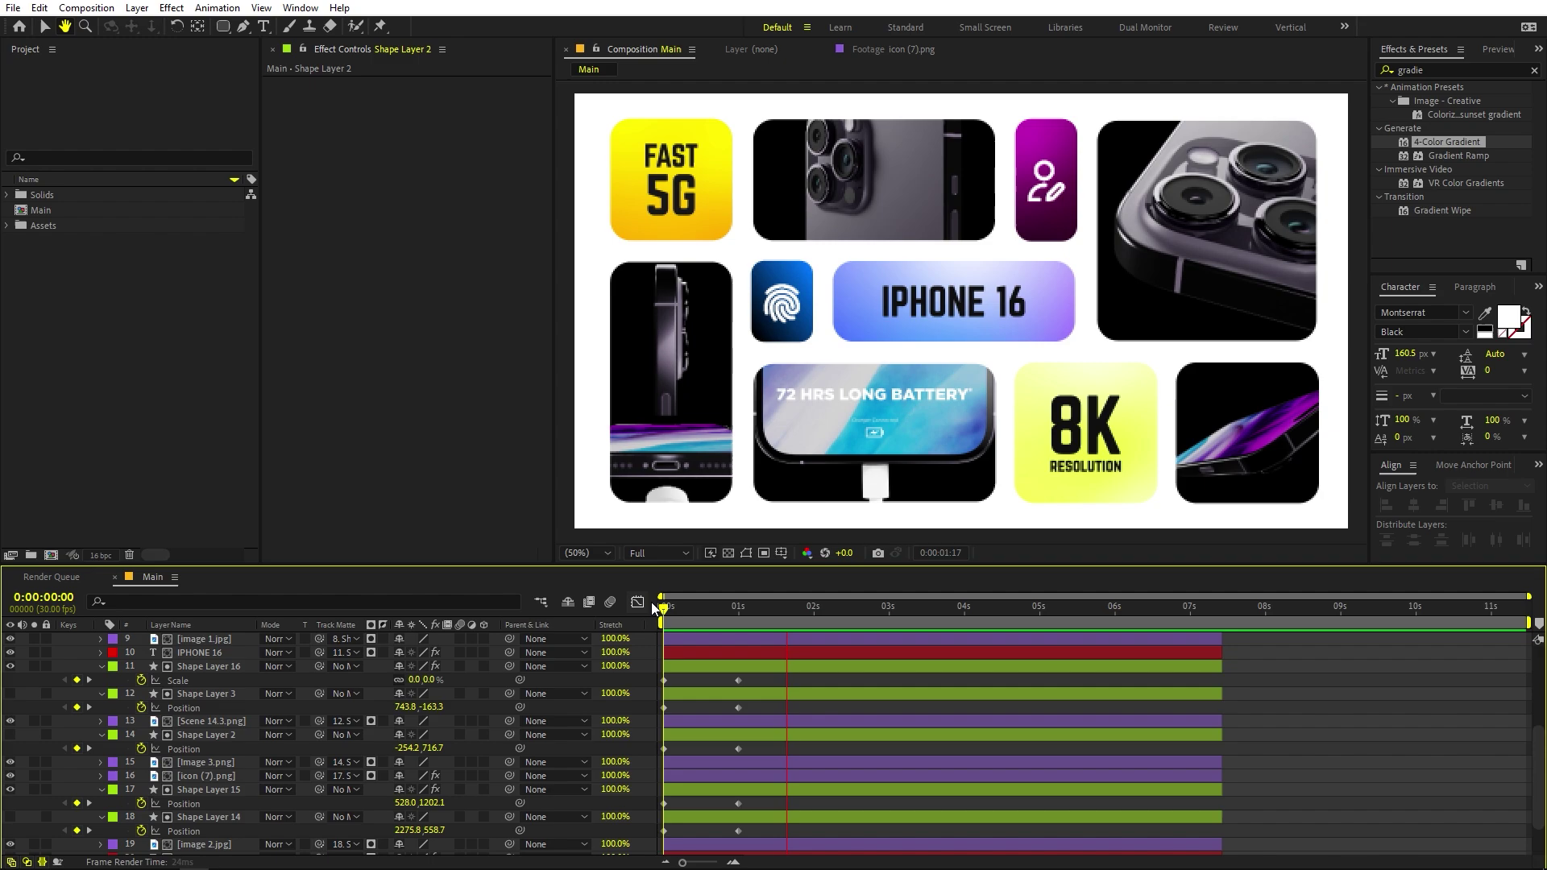
{"action": "key", "text": "space"}
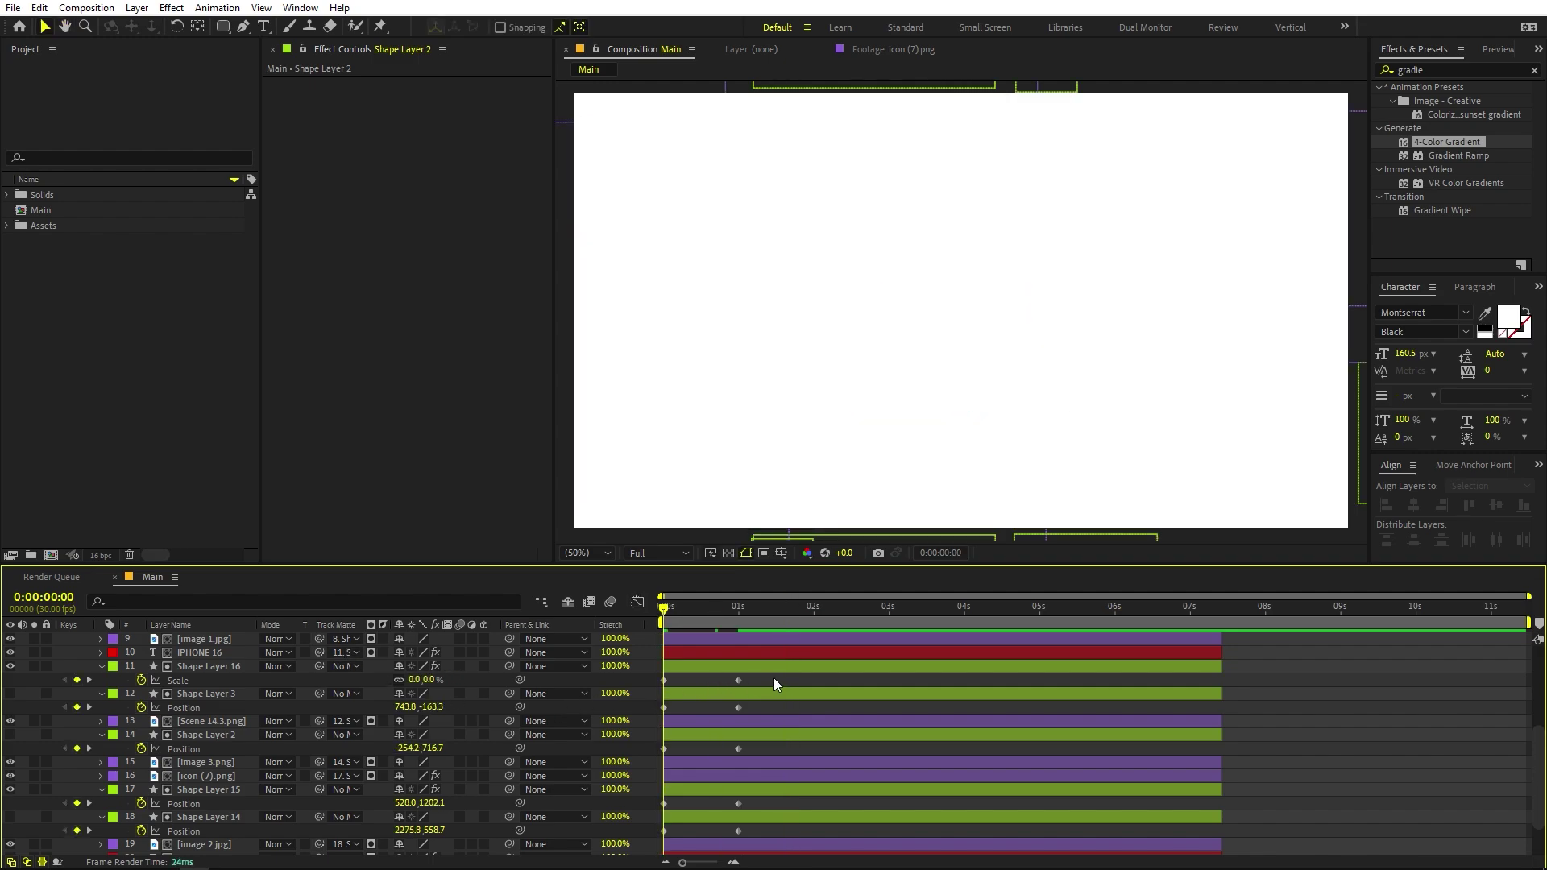
- Apply Easy Ease to all Position and Scale keyframes of the tile shape layers
{"action": "left_click_drag", "start_coordinate": [774, 679], "coordinate": [607, 856]}
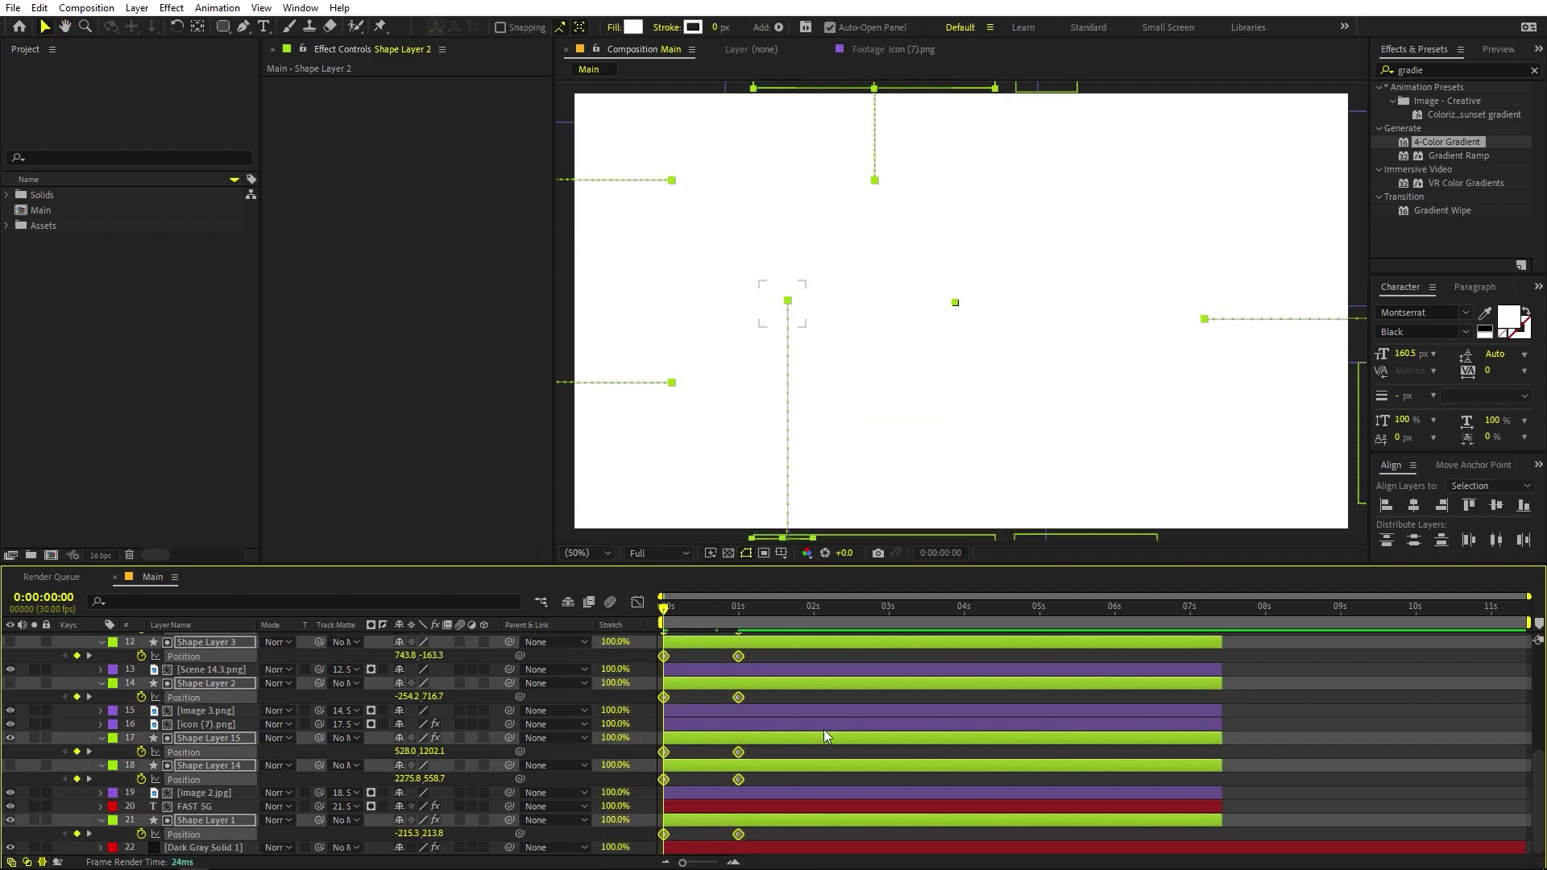
{"action": "scroll", "coordinate": [824, 728], "scroll_direction": "up", "scroll_amount": 5}
{"action": "left_click_drag", "start_coordinate": [751, 660], "coordinate": [649, 796]}
{"action": "key", "text": "F9"}
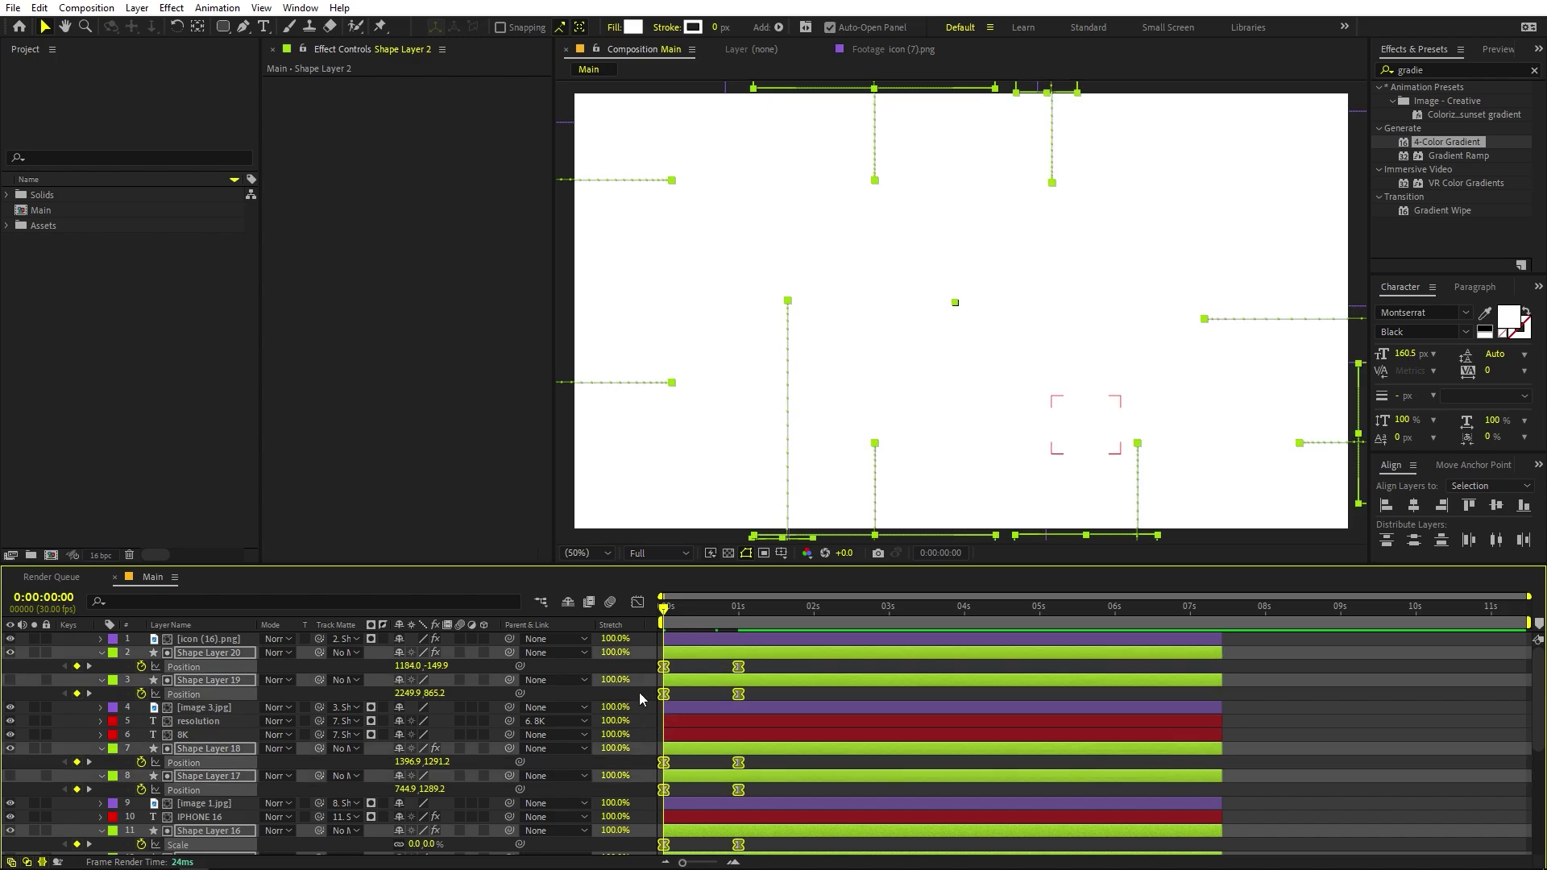
- Reshape the tiles' speed graph into an early peak with a long ease-out, preview the motion, and leave the Graph Editor
{"action": "left_click", "coordinate": [637, 603]}
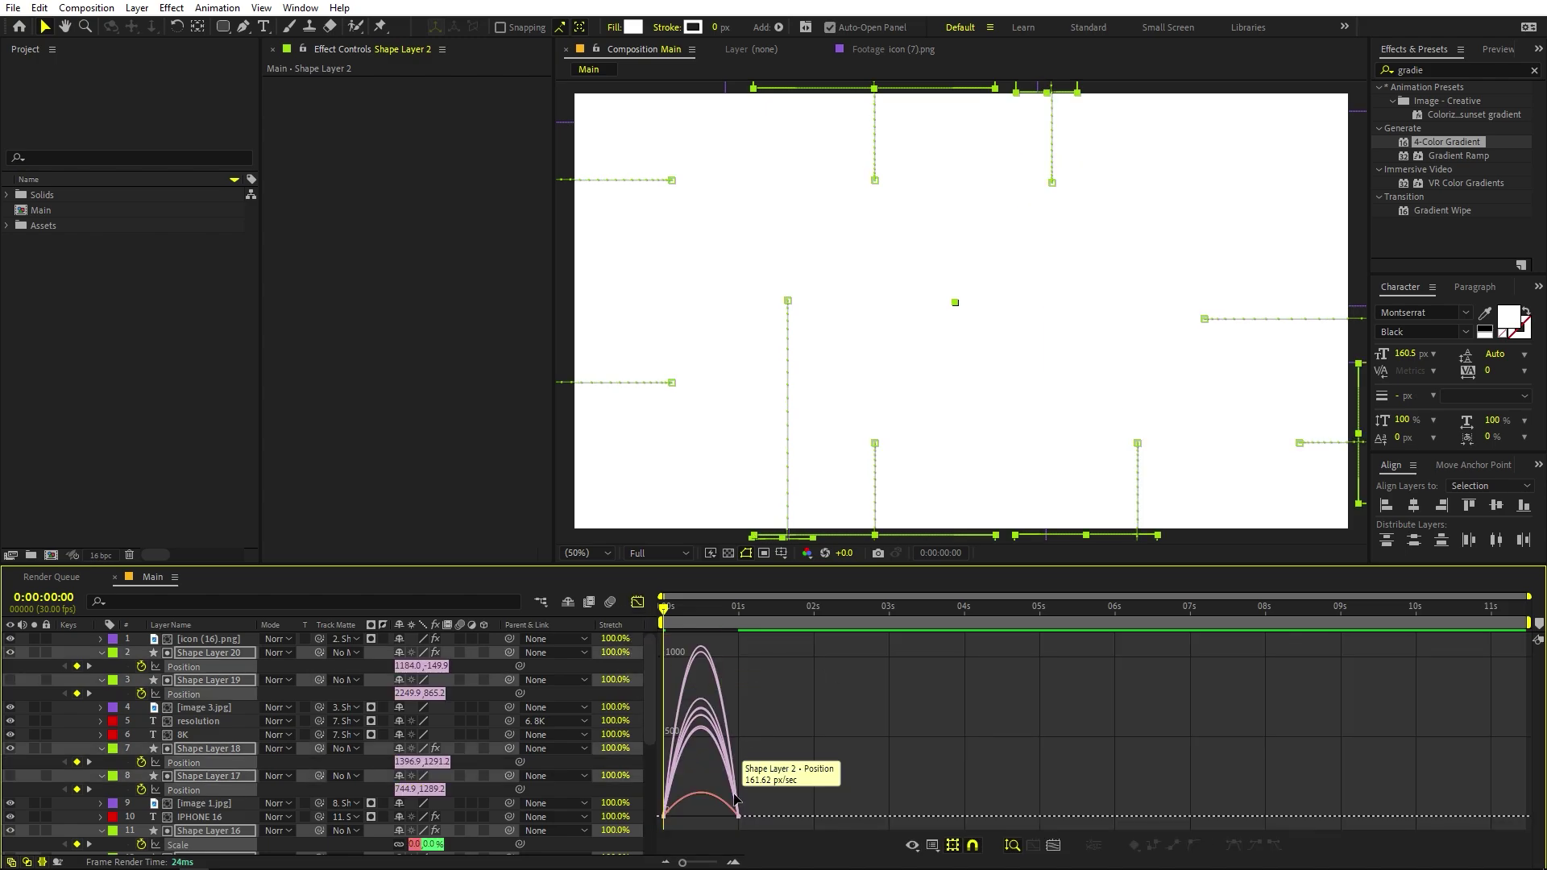
{"action": "left_click", "coordinate": [935, 846]}
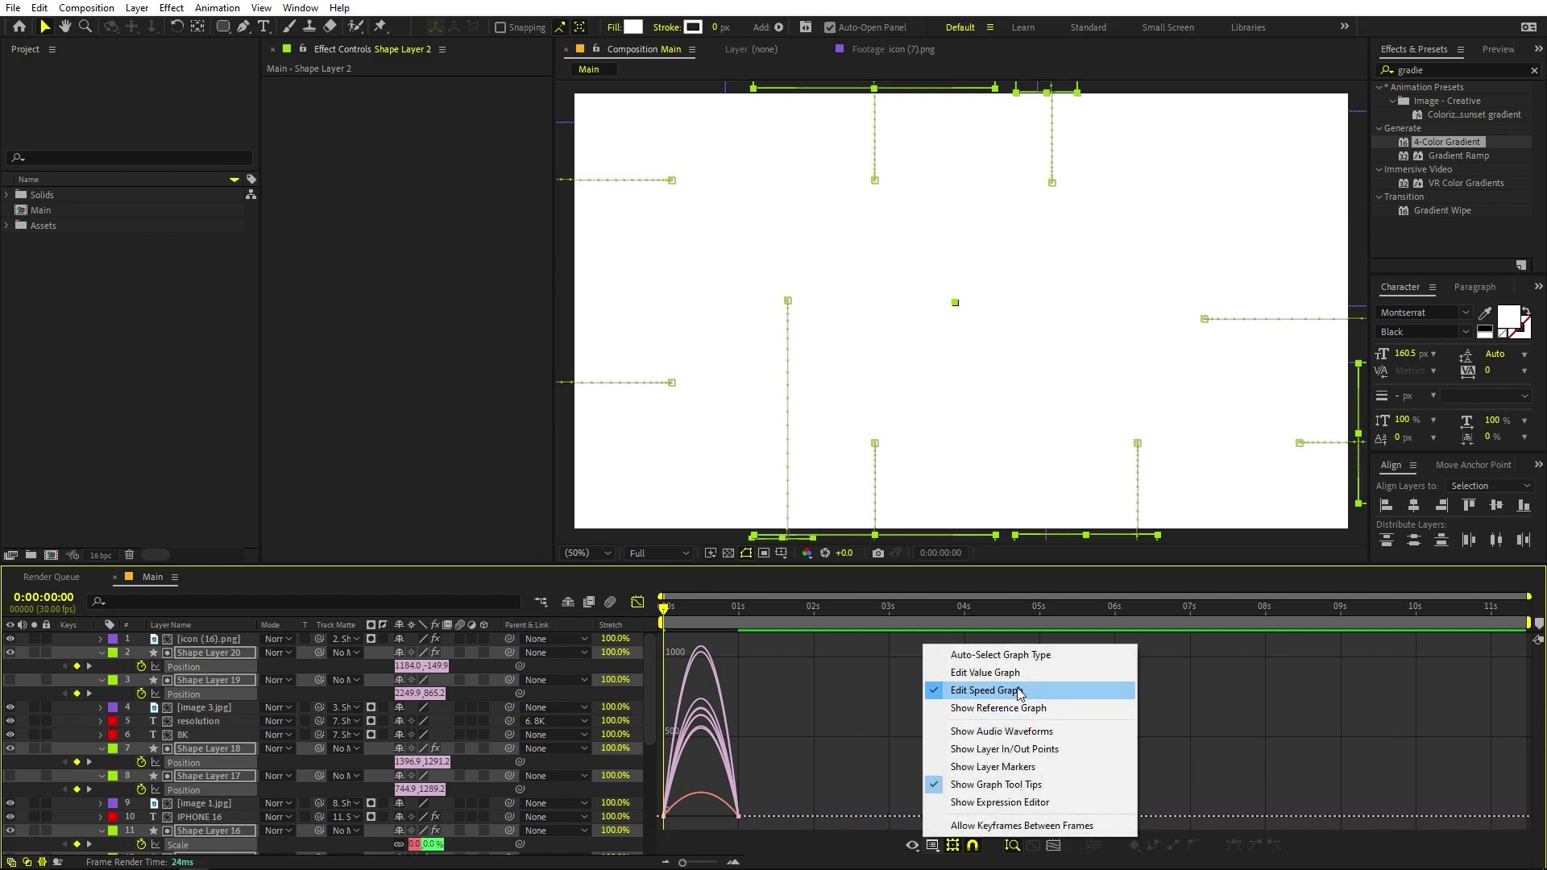
{"action": "left_click", "coordinate": [999, 690]}
{"action": "left_click_drag", "start_coordinate": [810, 733], "coordinate": [677, 773]}
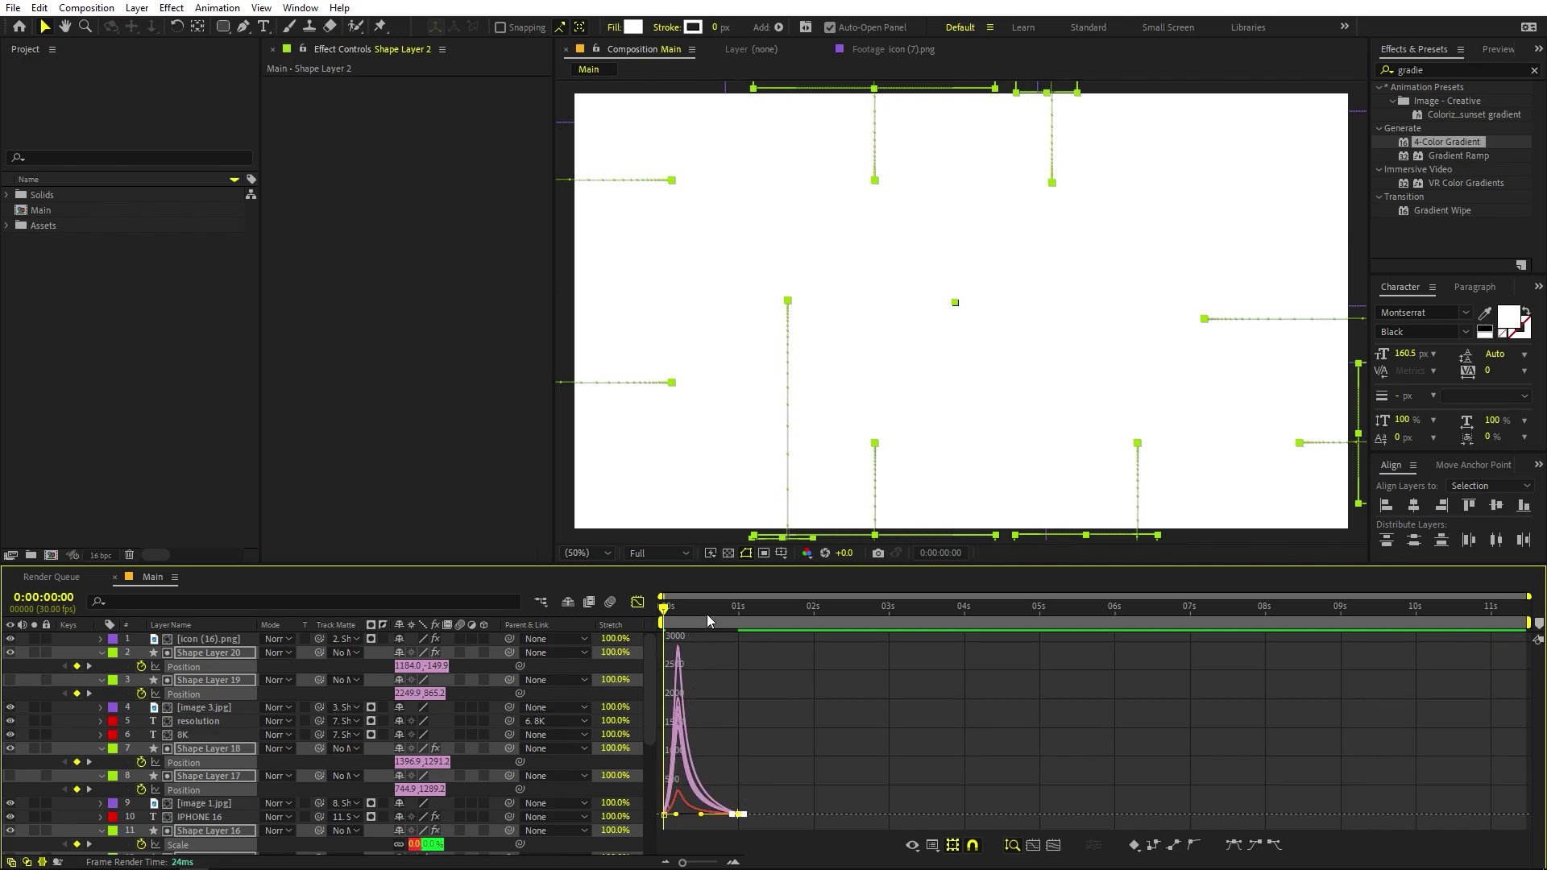
{"action": "key", "text": "space"}
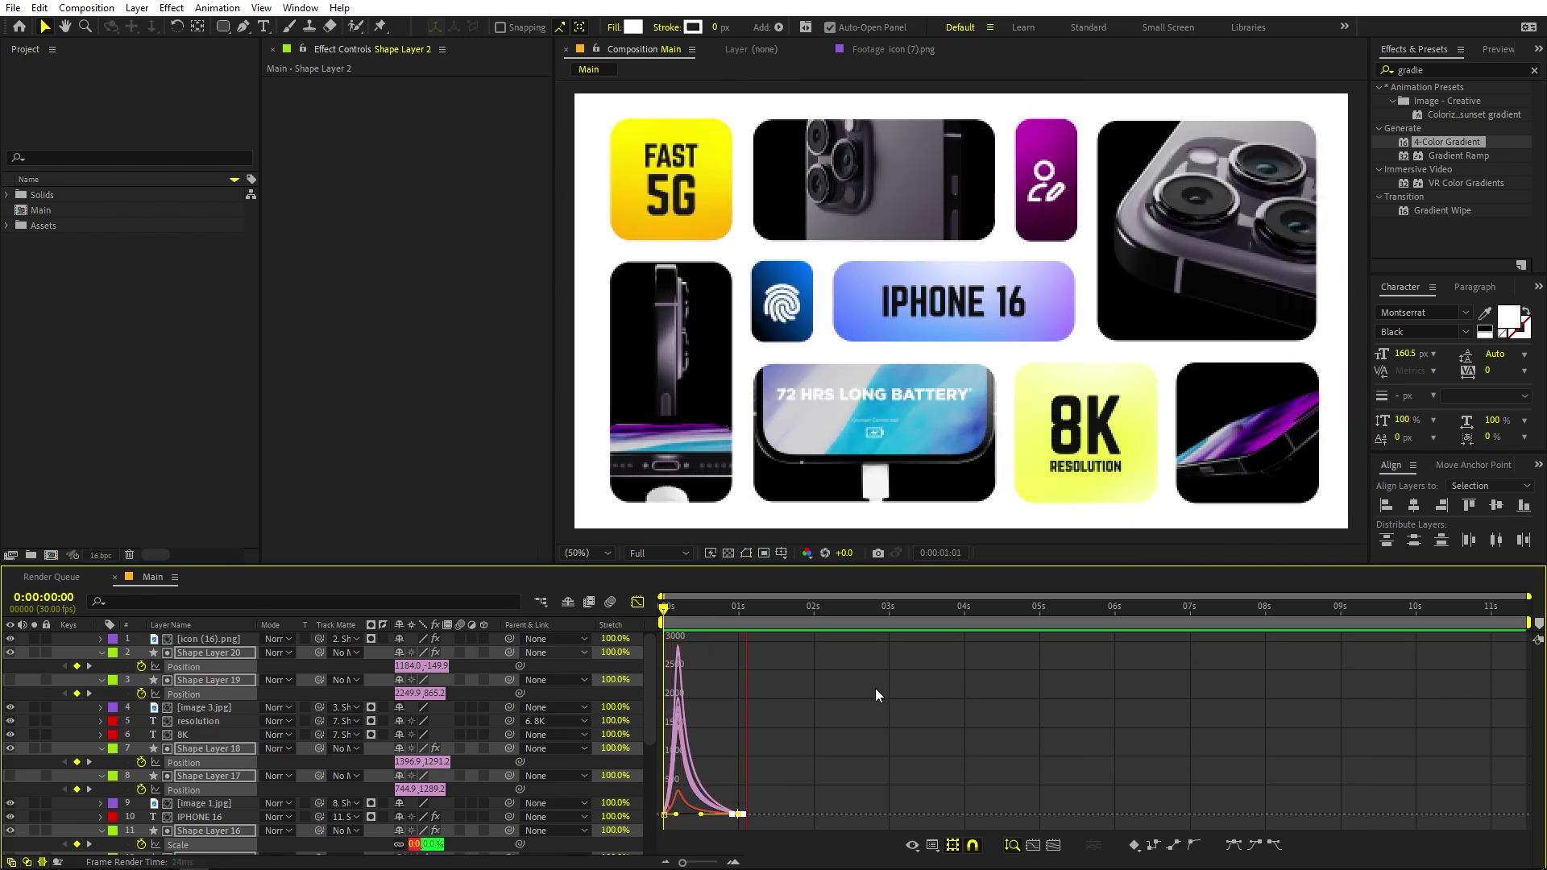
{"action": "key", "text": "space"}
{"action": "left_click", "coordinate": [637, 602]}
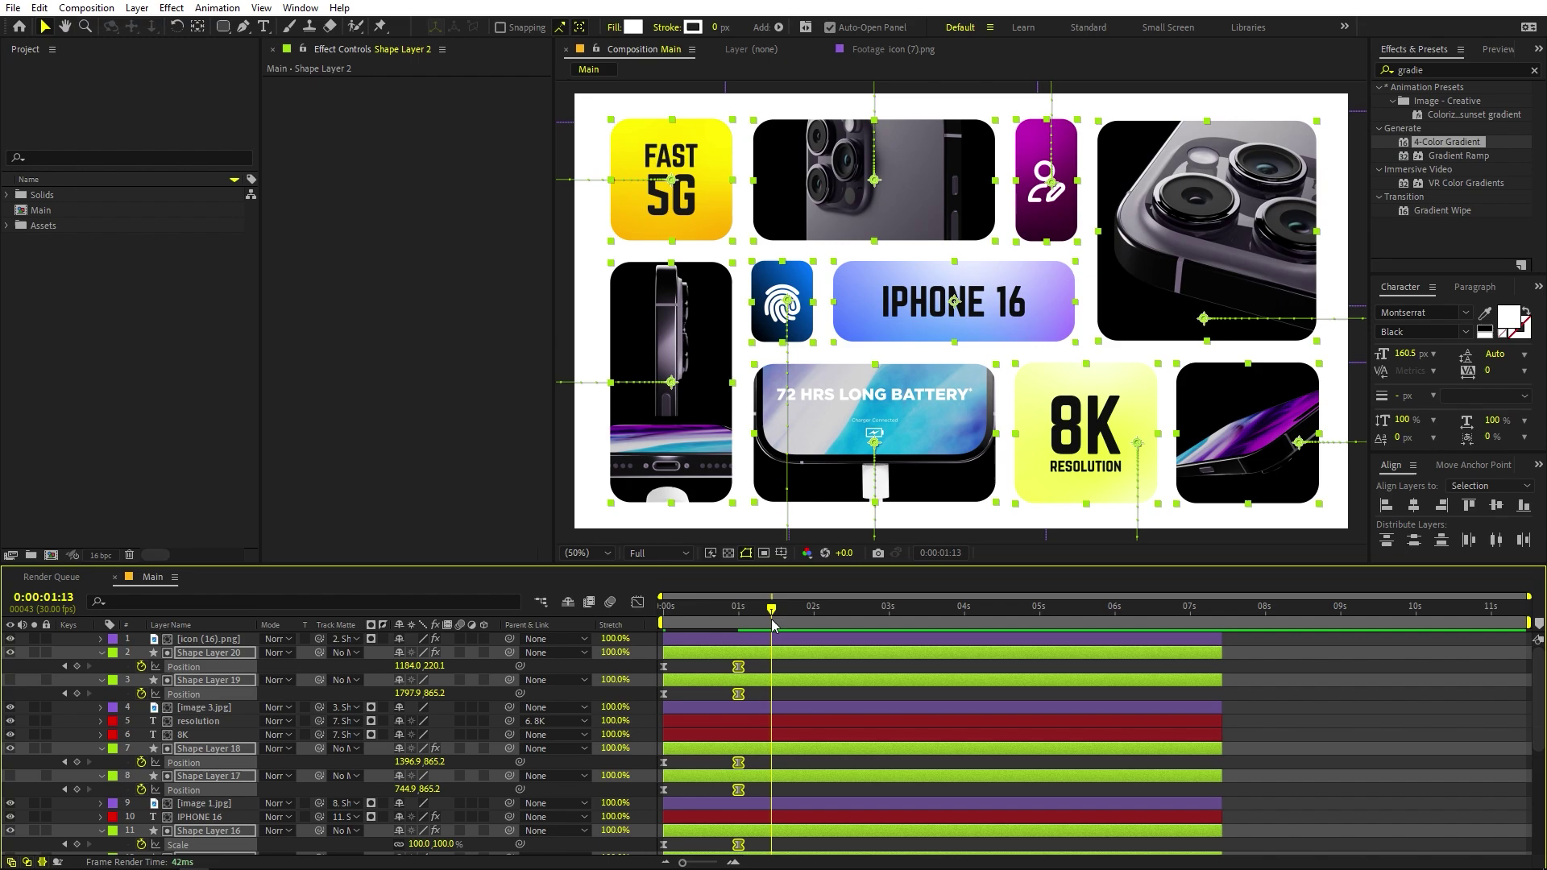
- Keyframe icon (16).png's Position at 1 second, and at 0 seconds move it straight down to 1172, 424
{"action": "left_click_drag", "start_coordinate": [772, 625], "coordinate": [738, 625]}
{"action": "left_click", "coordinate": [1347, 703]}
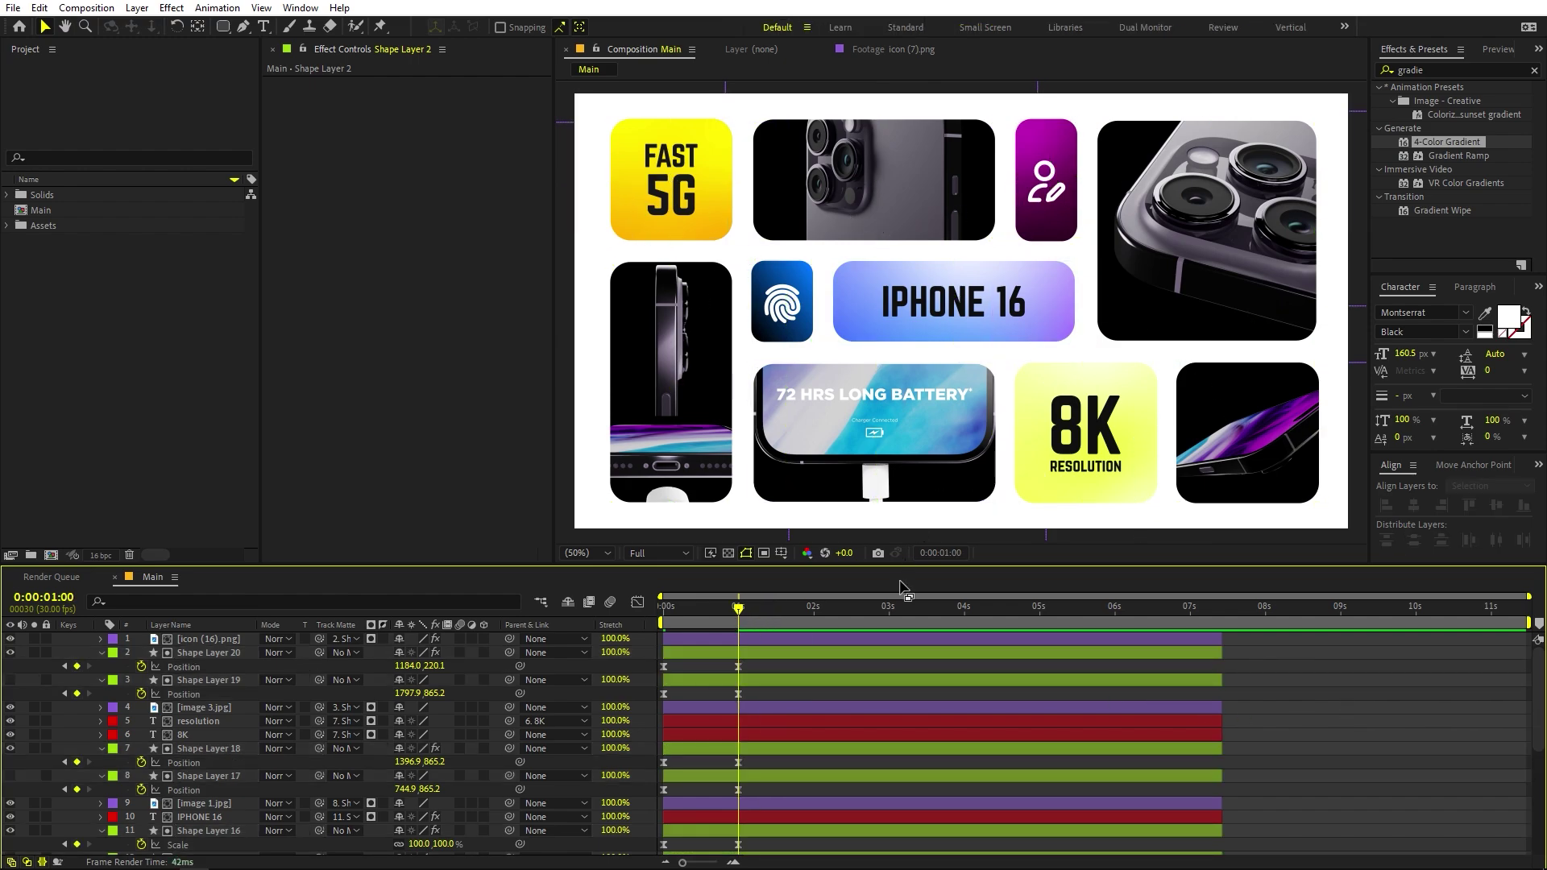
{"action": "left_click", "coordinate": [216, 639]}
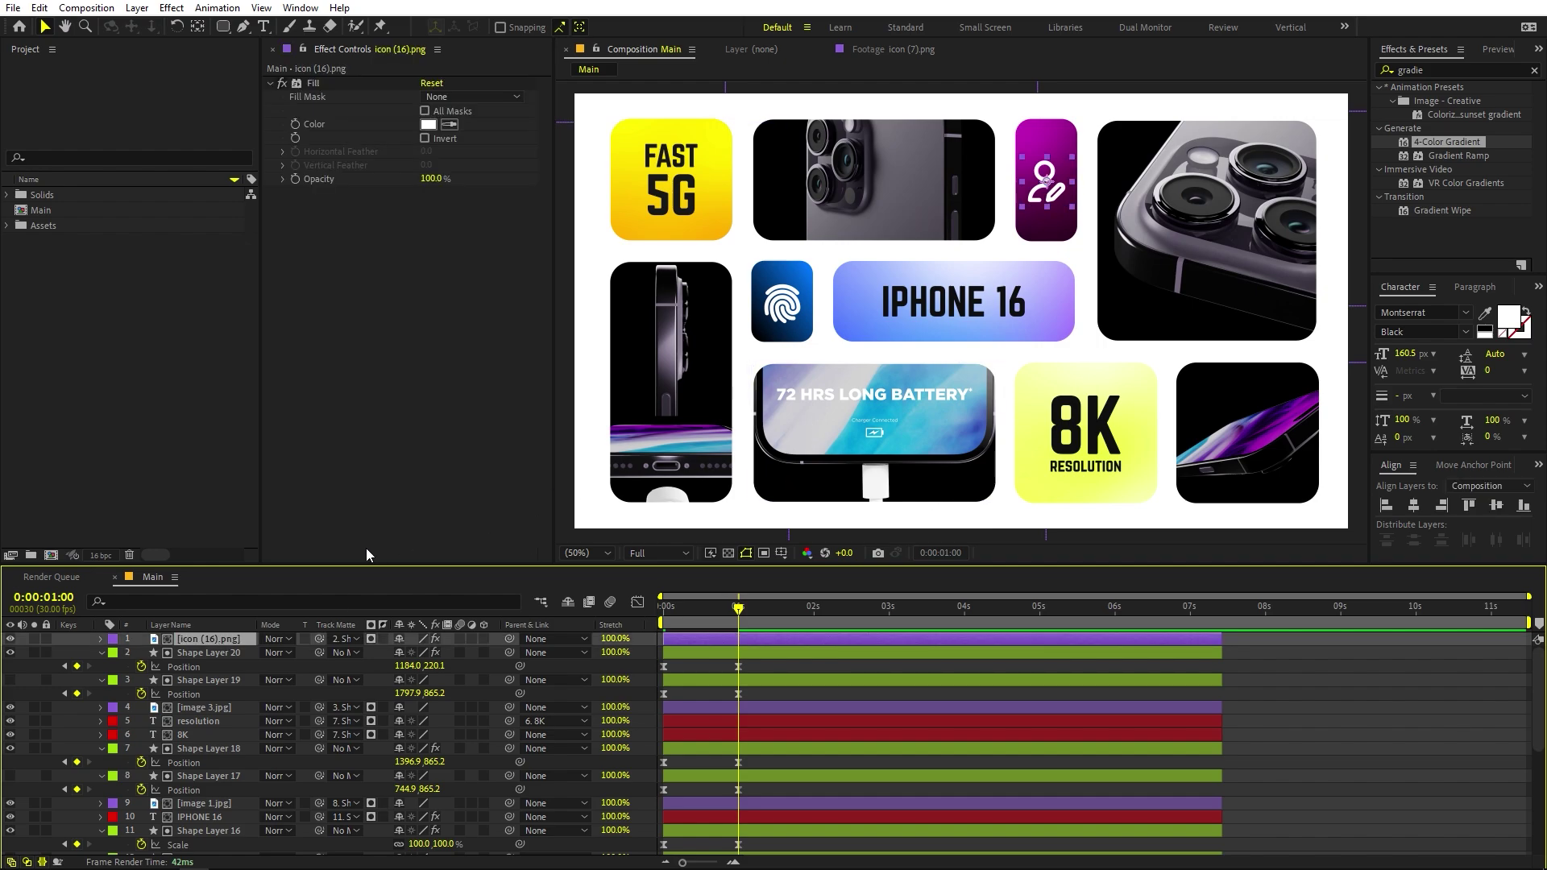
{"action": "key", "text": "p"}
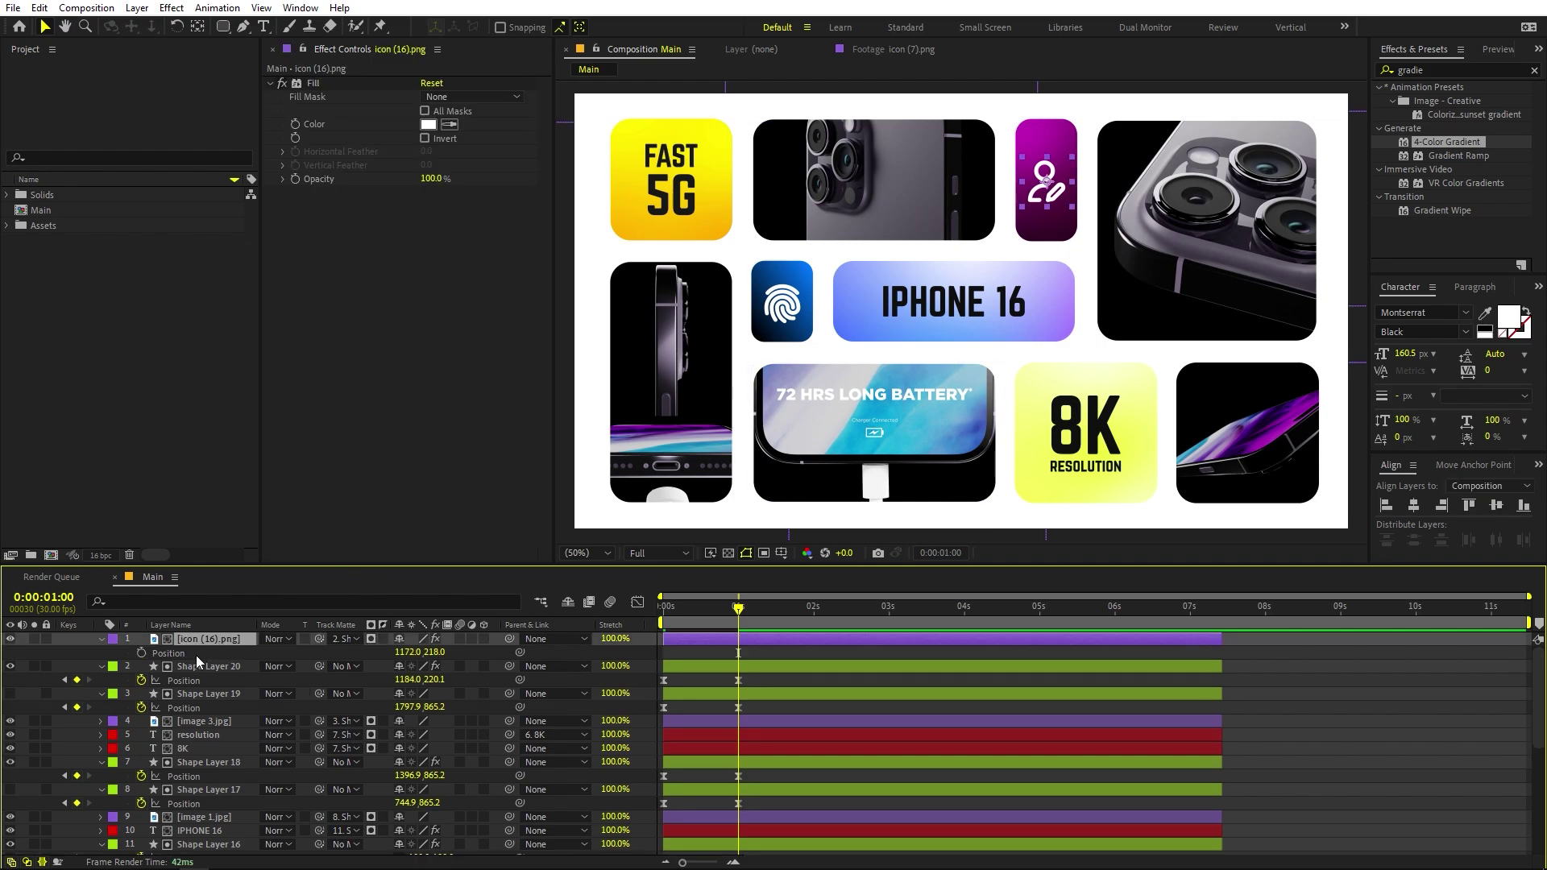
{"action": "left_click", "coordinate": [142, 653]}
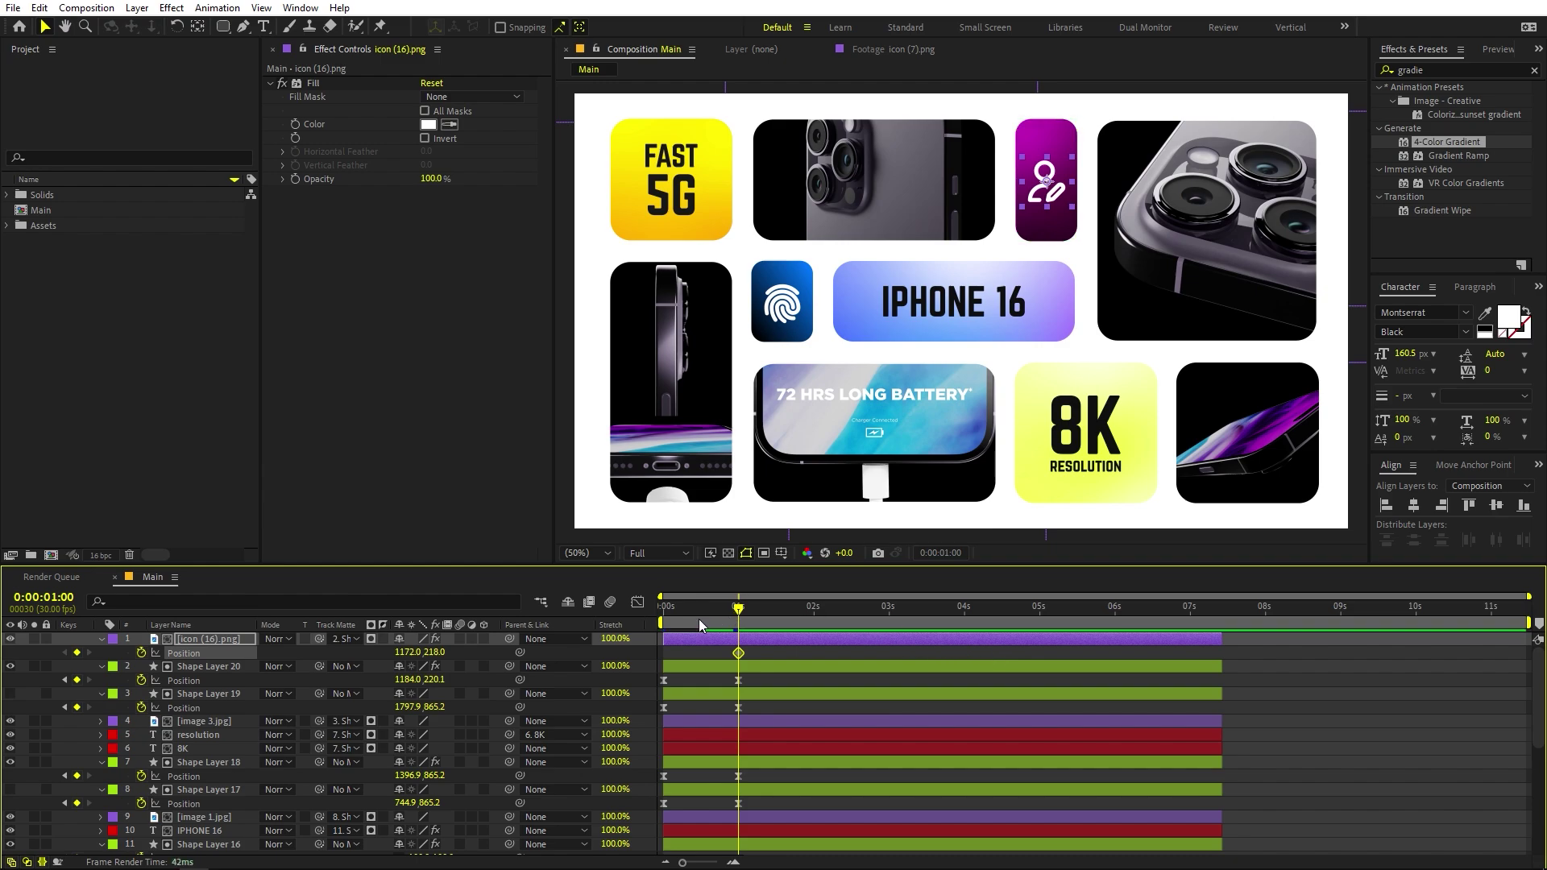
{"action": "key", "text": "Home"}
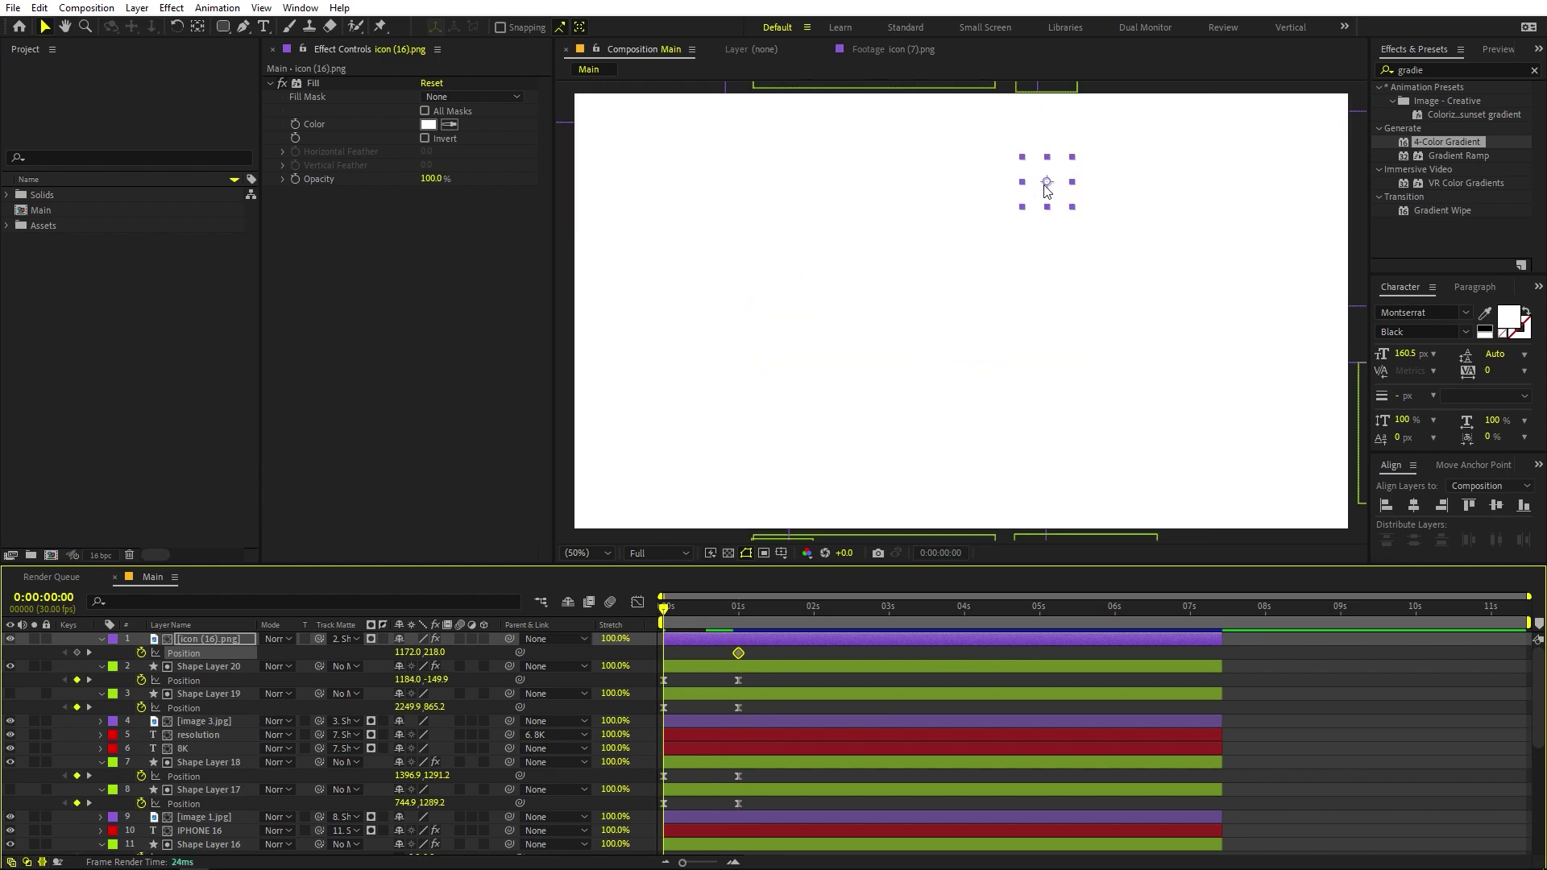
{"action": "left_click_drag", "start_coordinate": [1047, 193], "coordinate": [1047, 282]}
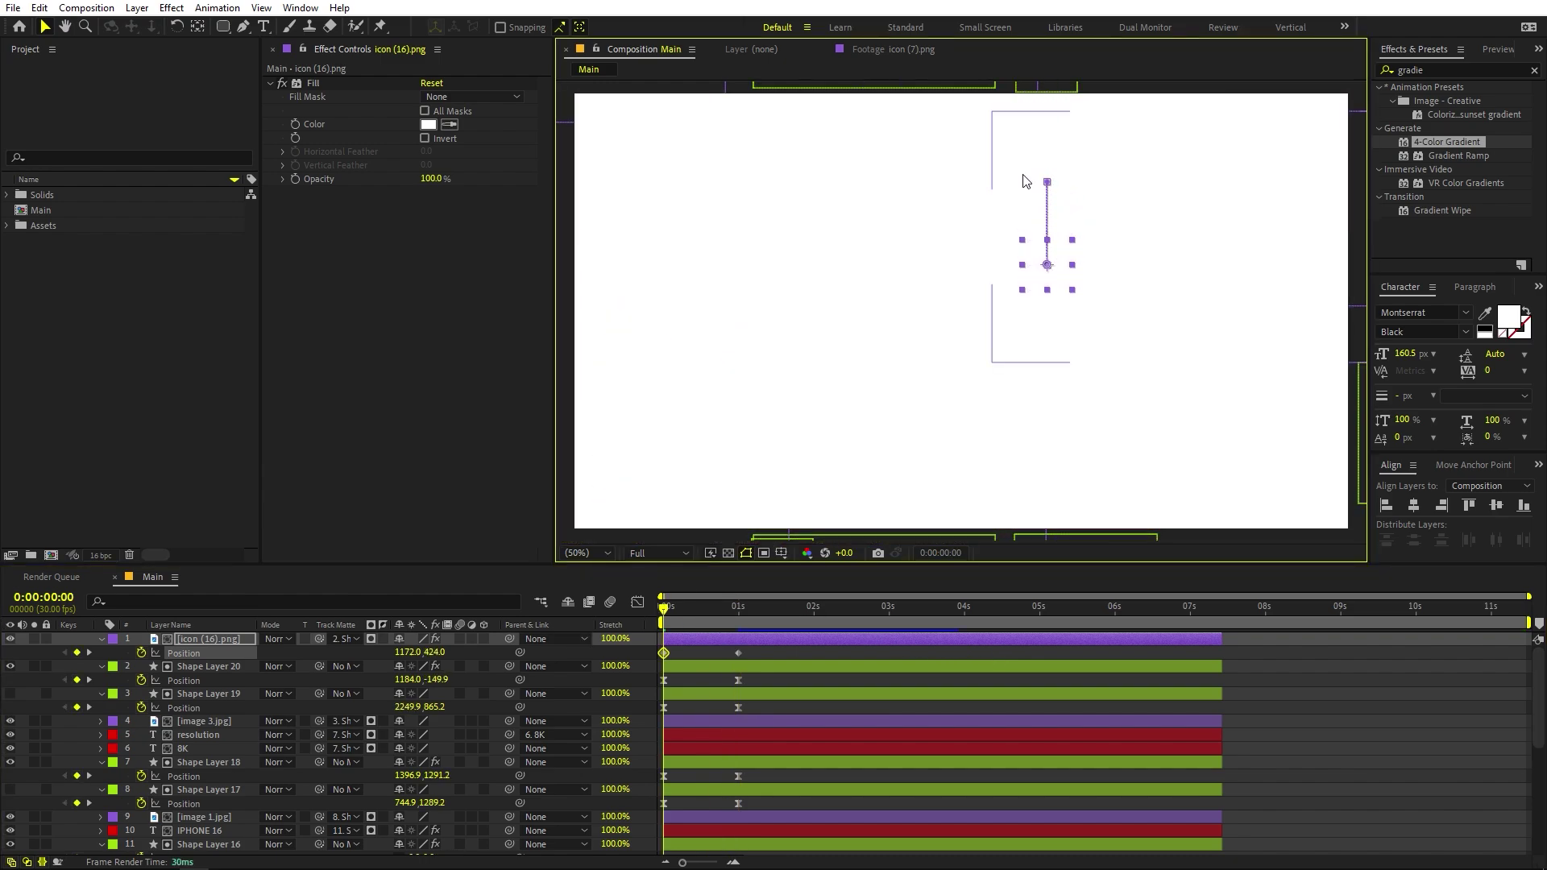
{"action": "left_click_drag", "start_coordinate": [693, 610], "coordinate": [742, 618]}
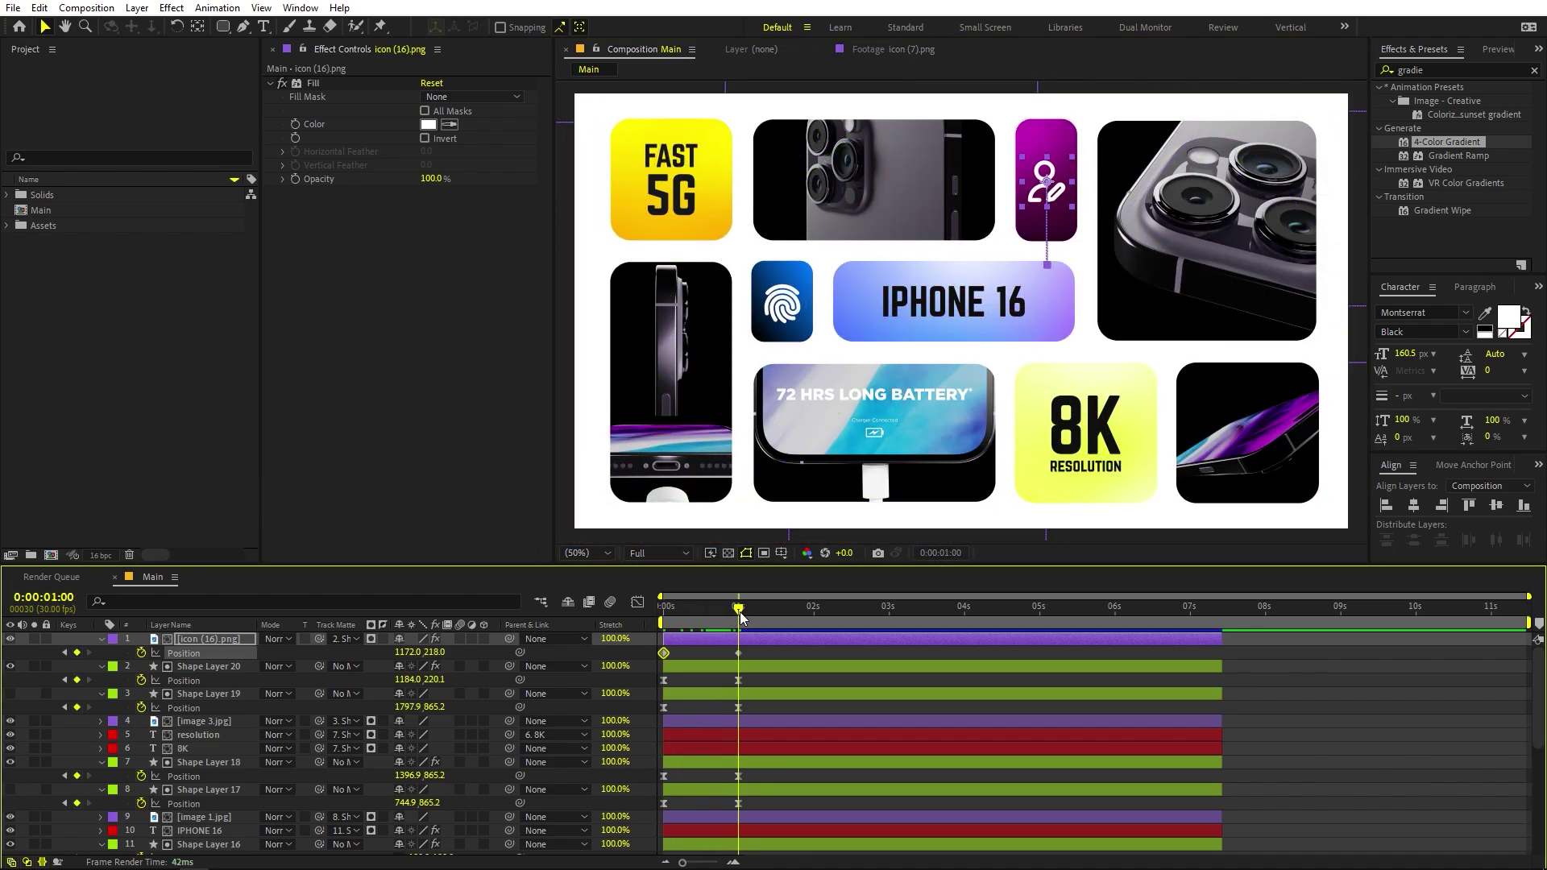
- Keyframe the Position of the resolution and 8K text layers at 1 second, and at 0 seconds move 8K straight up to 1269.2, 573.3
{"action": "left_click", "coordinate": [764, 735]}
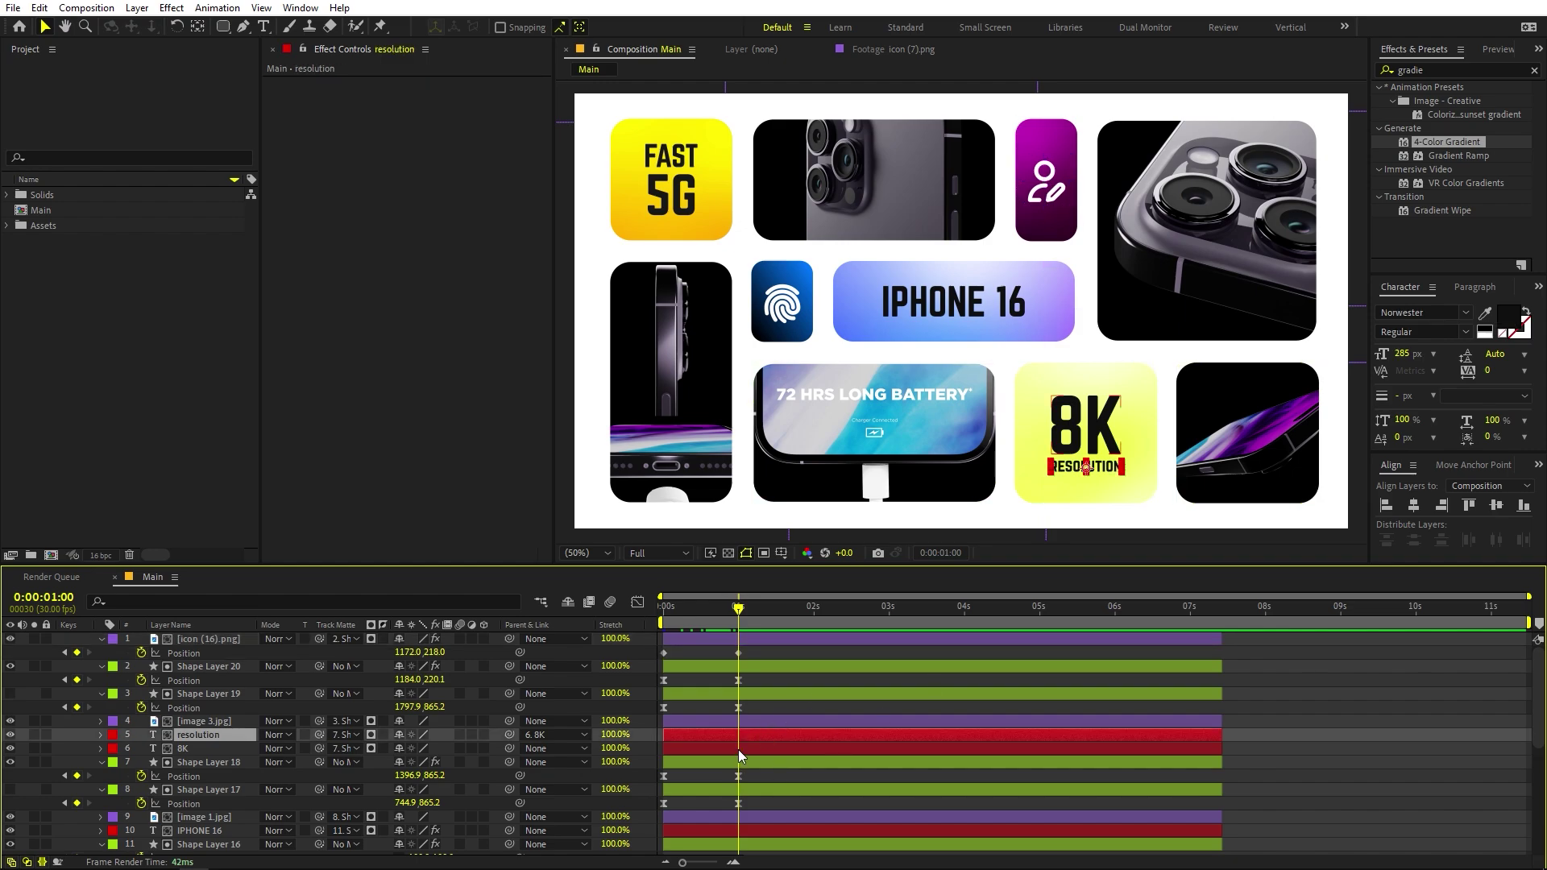
{"action": "left_click", "coordinate": [738, 749], "text": "ctrl"}
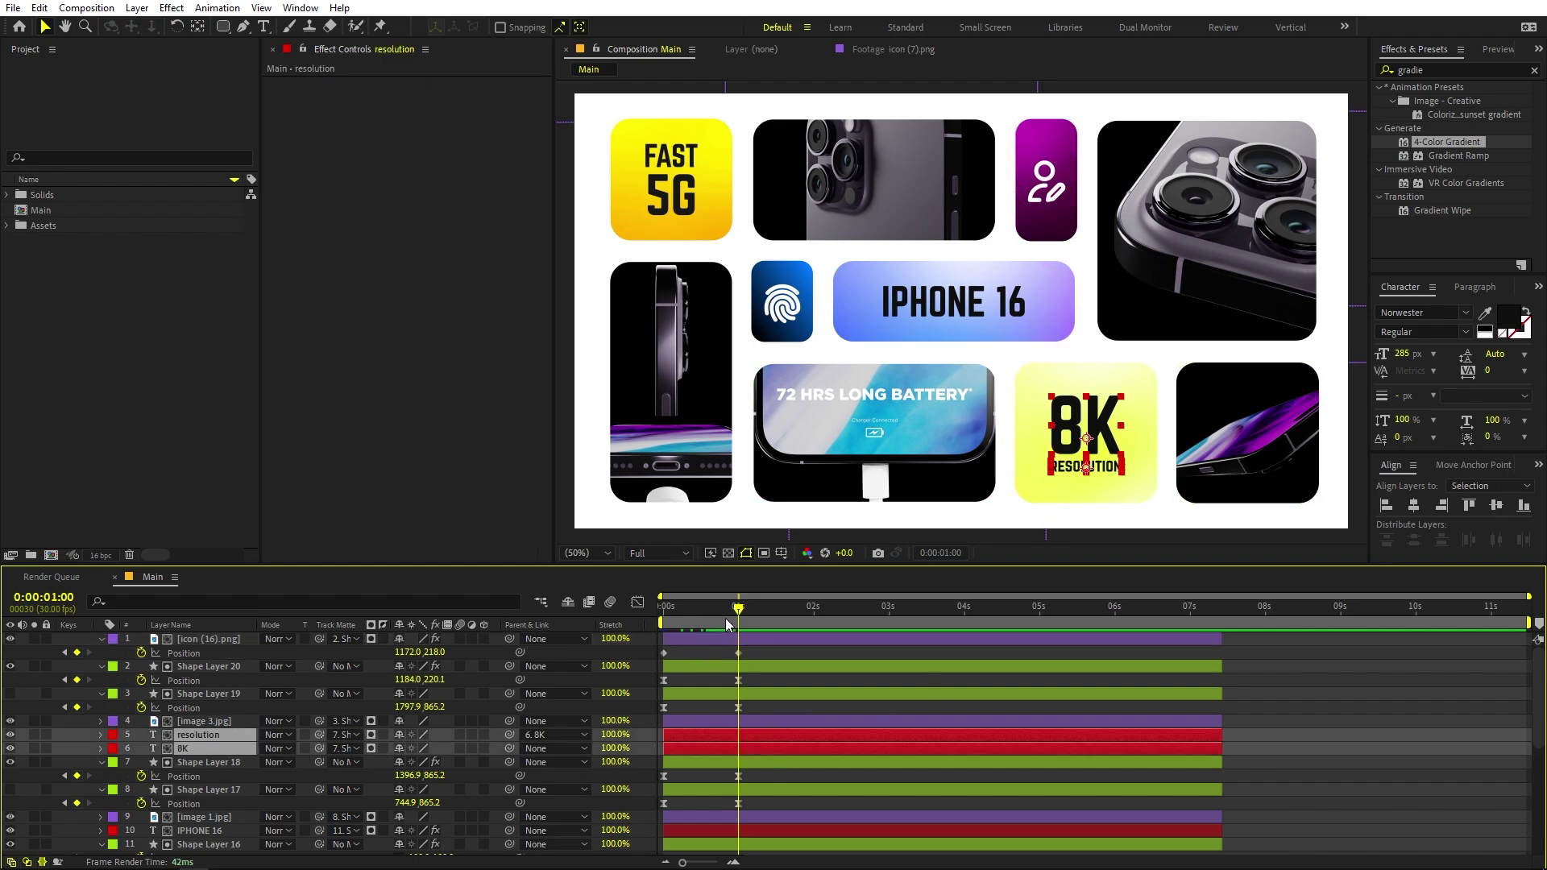
{"action": "key", "text": "Home"}
{"action": "left_click_drag", "start_coordinate": [1092, 442], "coordinate": [1094, 345]}
{"action": "key", "text": "ctrl+z"}
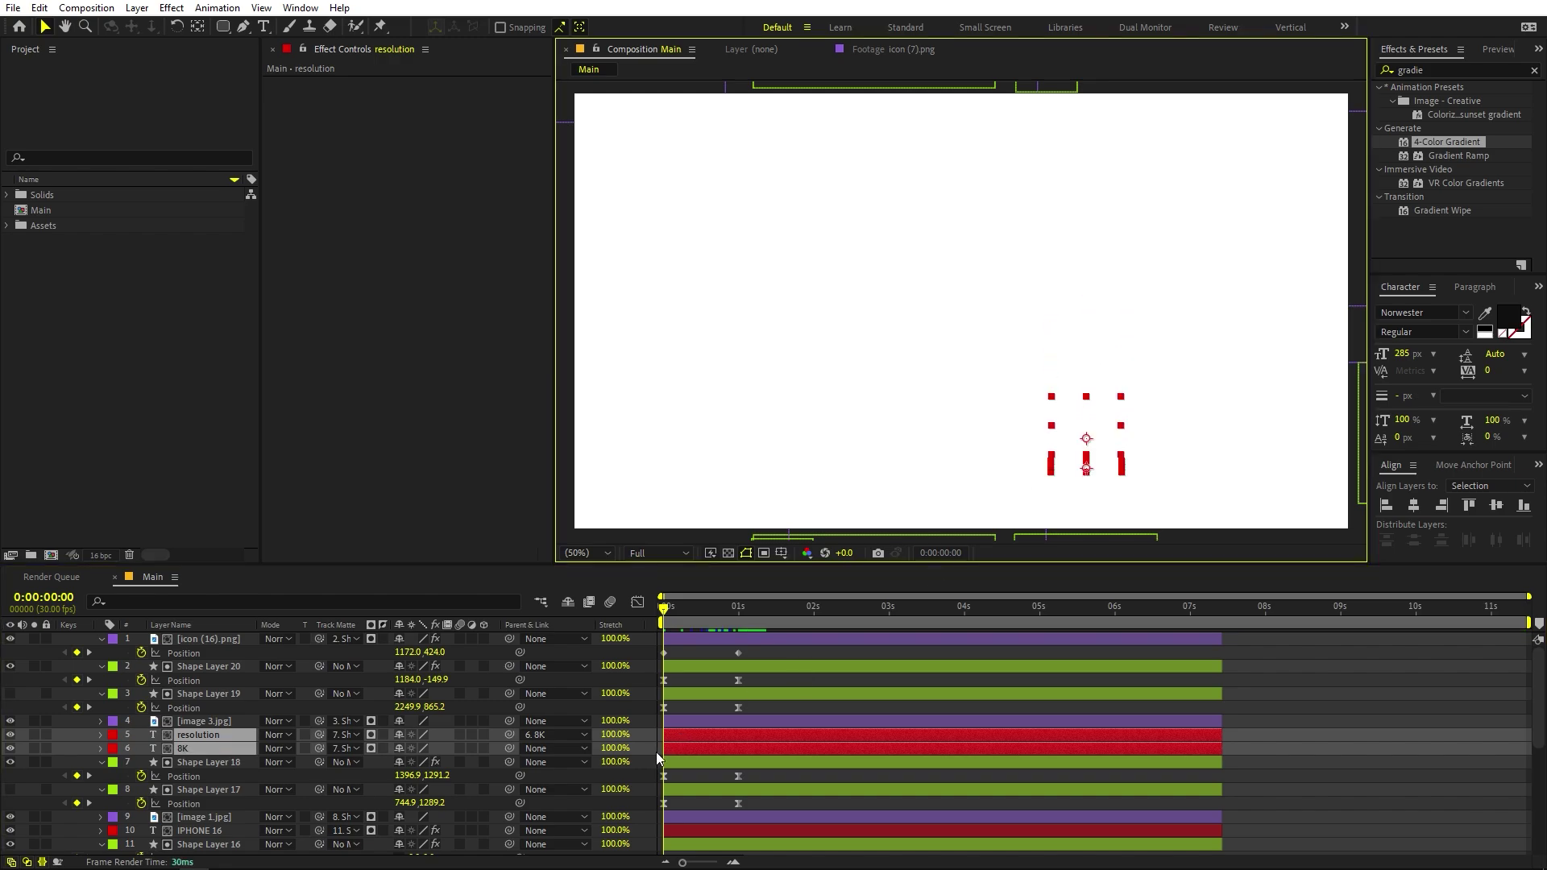
{"action": "key", "text": "p"}
{"action": "left_click", "coordinate": [140, 748]}
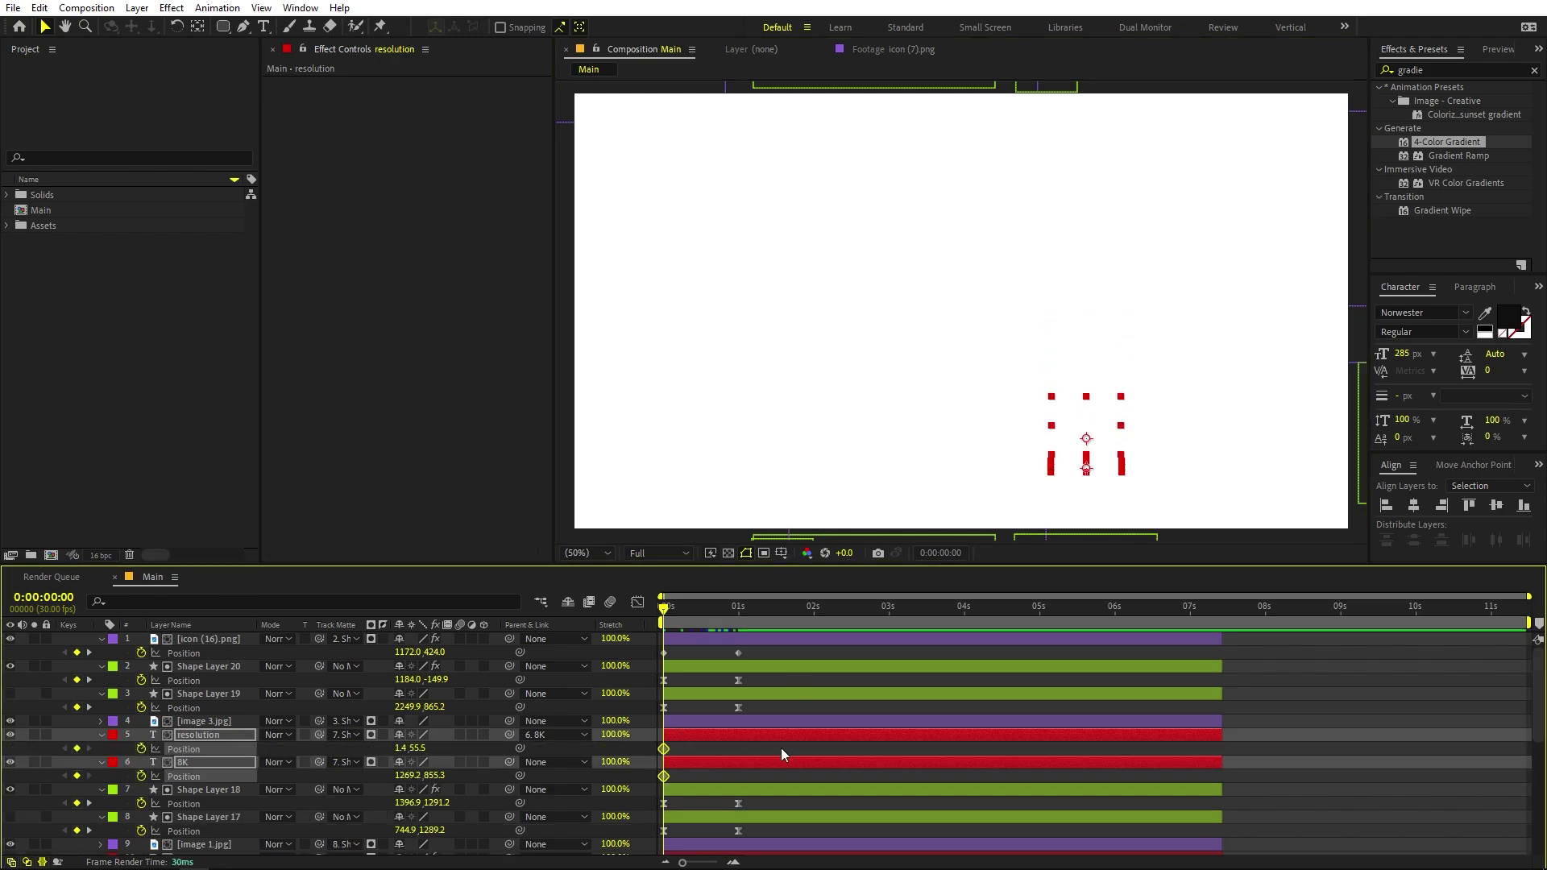
{"action": "left_click_drag", "start_coordinate": [669, 750], "coordinate": [746, 754]}
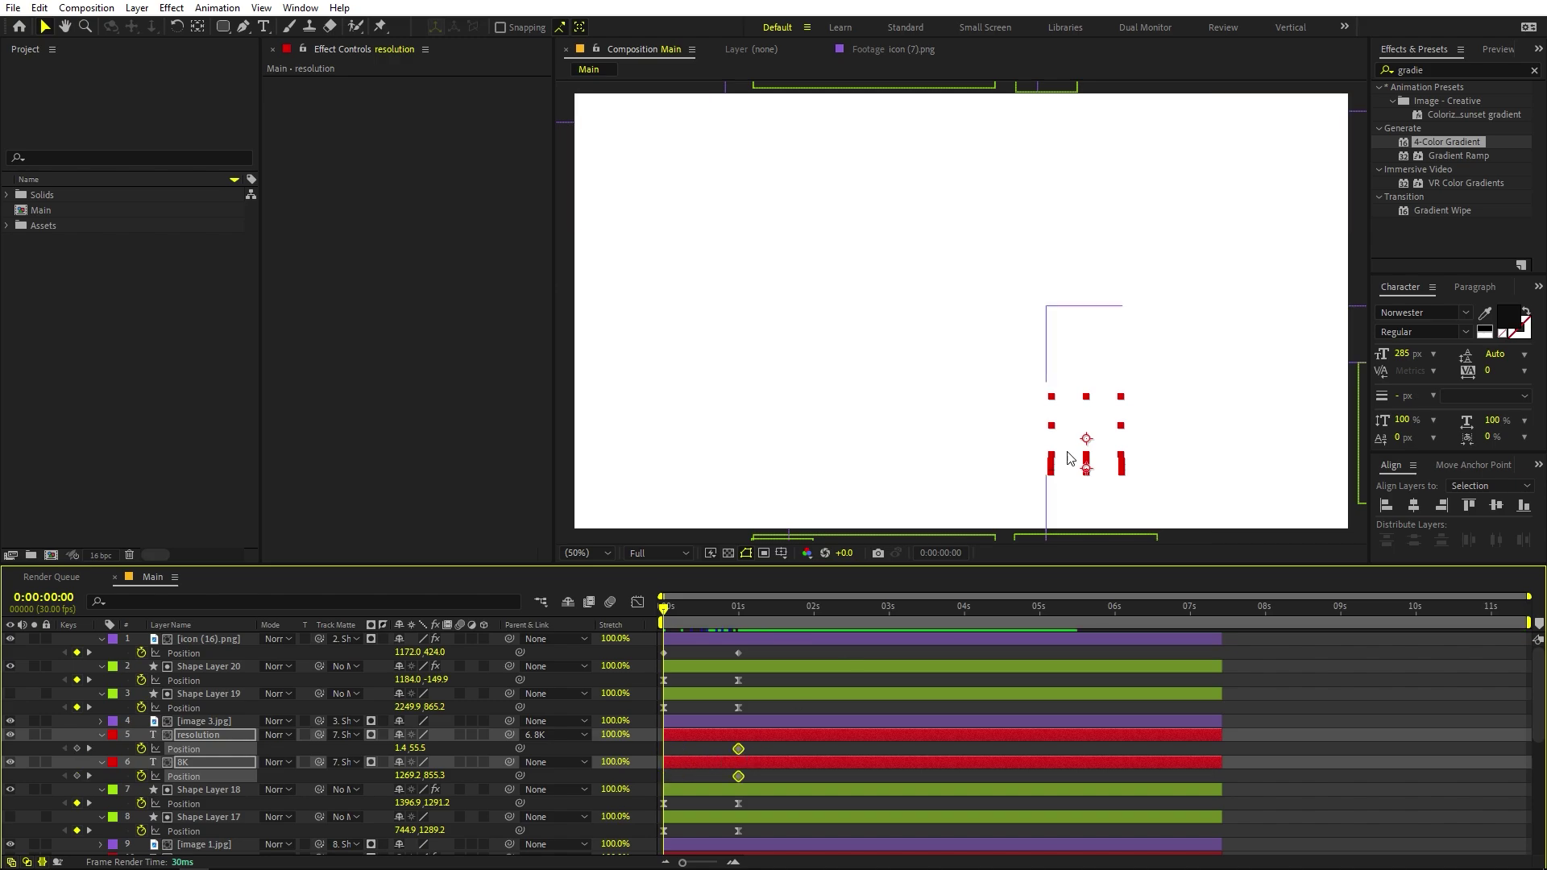
{"action": "left_click", "coordinate": [1087, 436]}
{"action": "left_click_drag", "start_coordinate": [1087, 436], "coordinate": [1086, 326]}
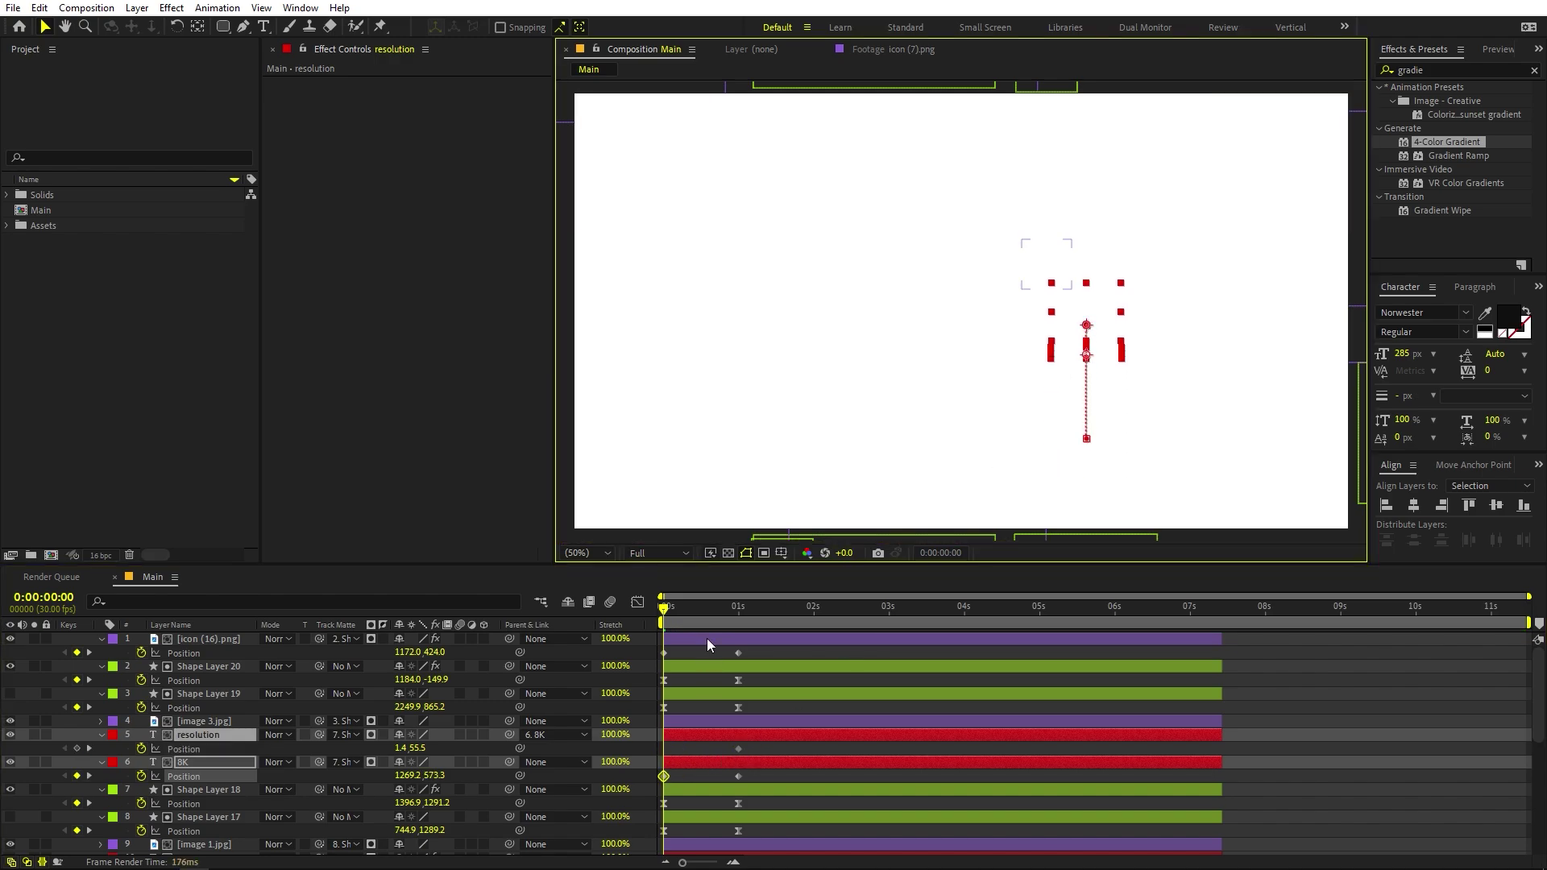
- Keyframe the IPHONE 16 text's Position at 1 second, move it up to 942, 268 at 0 seconds, and preview the animation
{"action": "left_click_drag", "start_coordinate": [686, 617], "coordinate": [740, 618]}
{"action": "scroll", "coordinate": [830, 760], "scroll_direction": "down", "scroll_amount": 5}
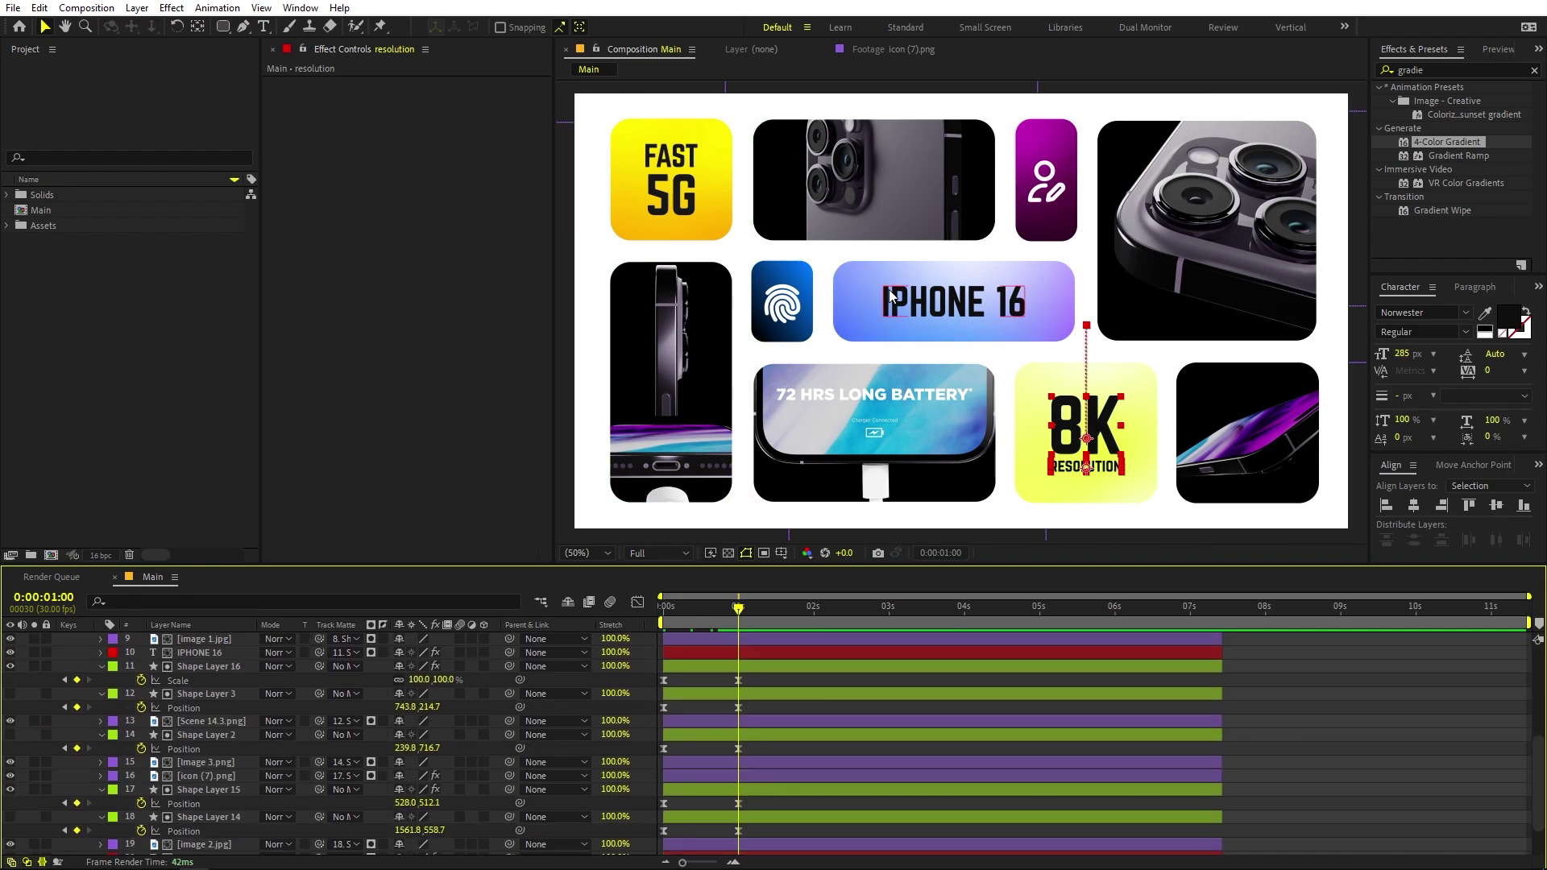
{"action": "left_click", "coordinate": [958, 327]}
{"action": "key", "text": "s"}
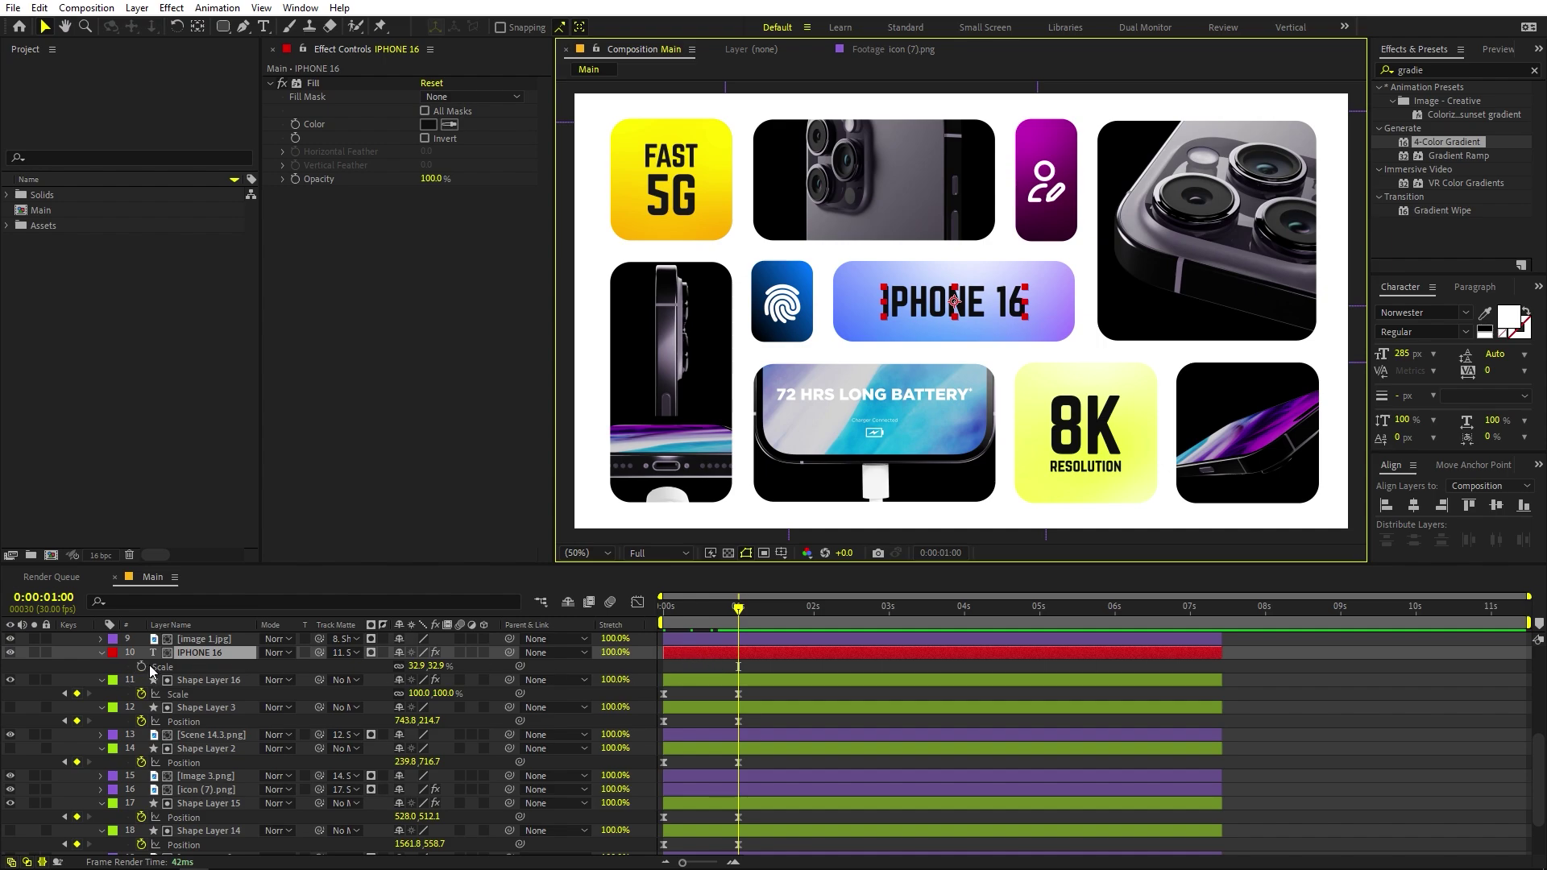
{"action": "key", "text": "p"}
{"action": "left_click", "coordinate": [142, 663]}
{"action": "key", "text": "Home"}
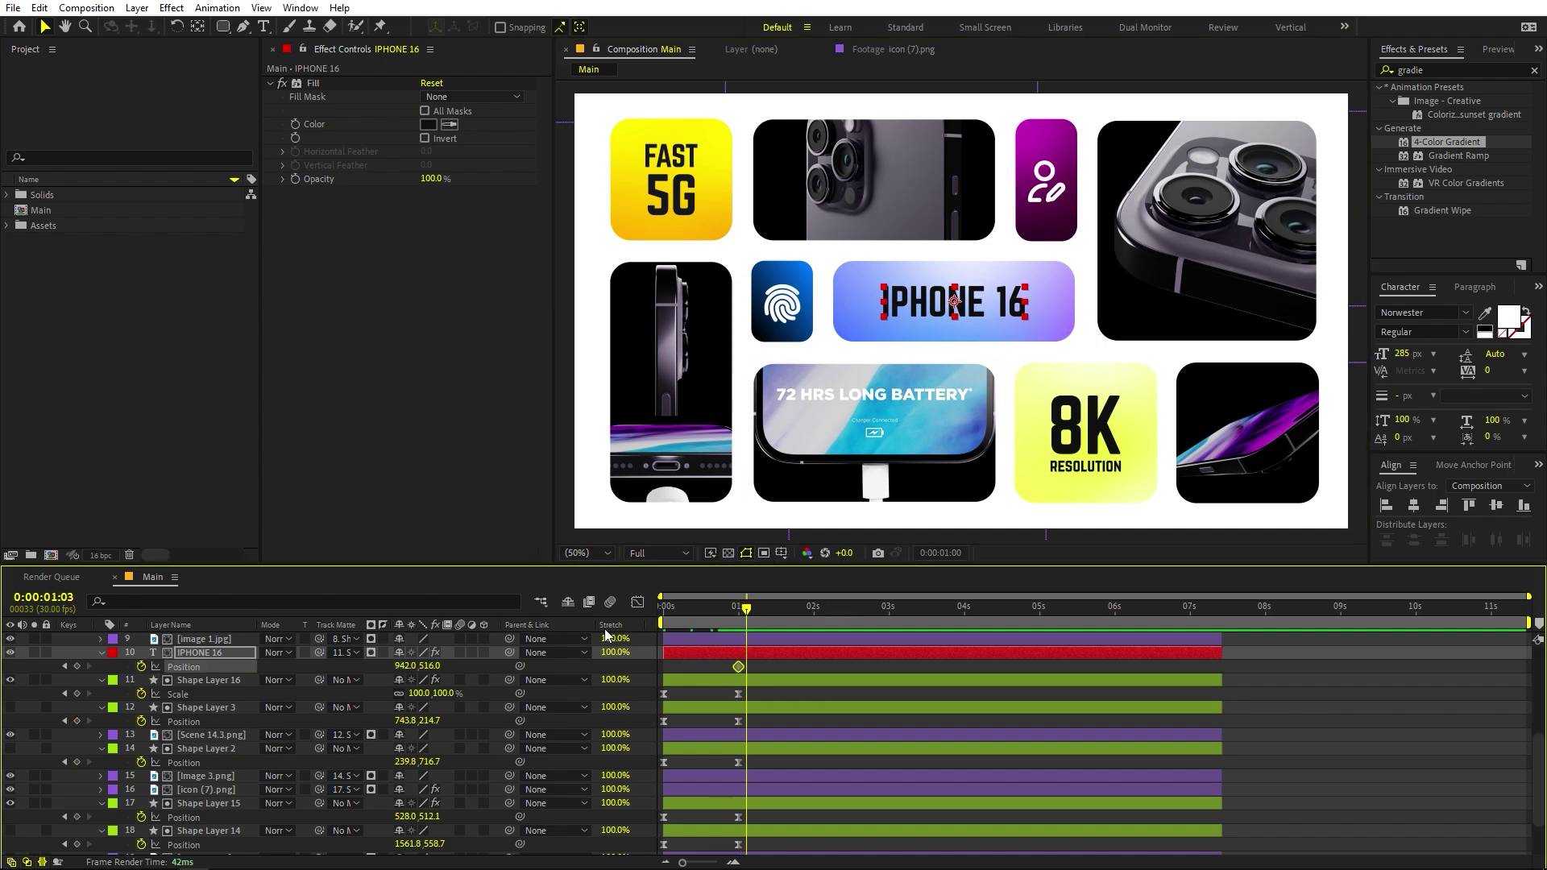
{"action": "left_click_drag", "start_coordinate": [999, 308], "coordinate": [991, 207]}
{"action": "key", "text": "space"}
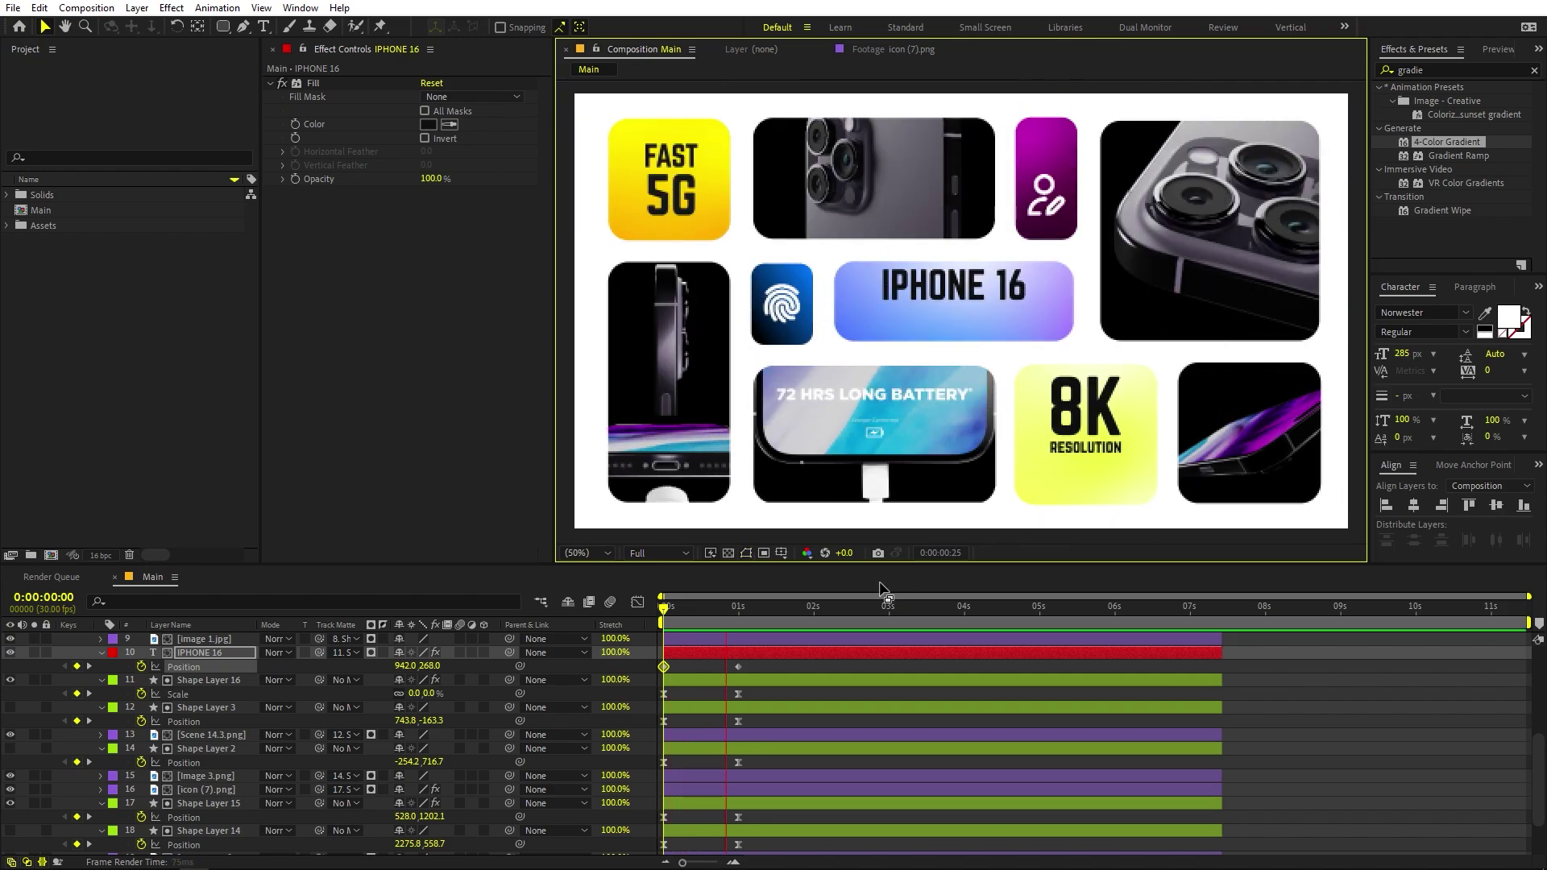
- Keyframe Scene 14.3.png's Position and Scale, set its Position to 762, 266, and move both keyframes to 0 seconds
{"action": "left_click", "coordinate": [739, 609]}
{"action": "left_click", "coordinate": [1236, 284]}
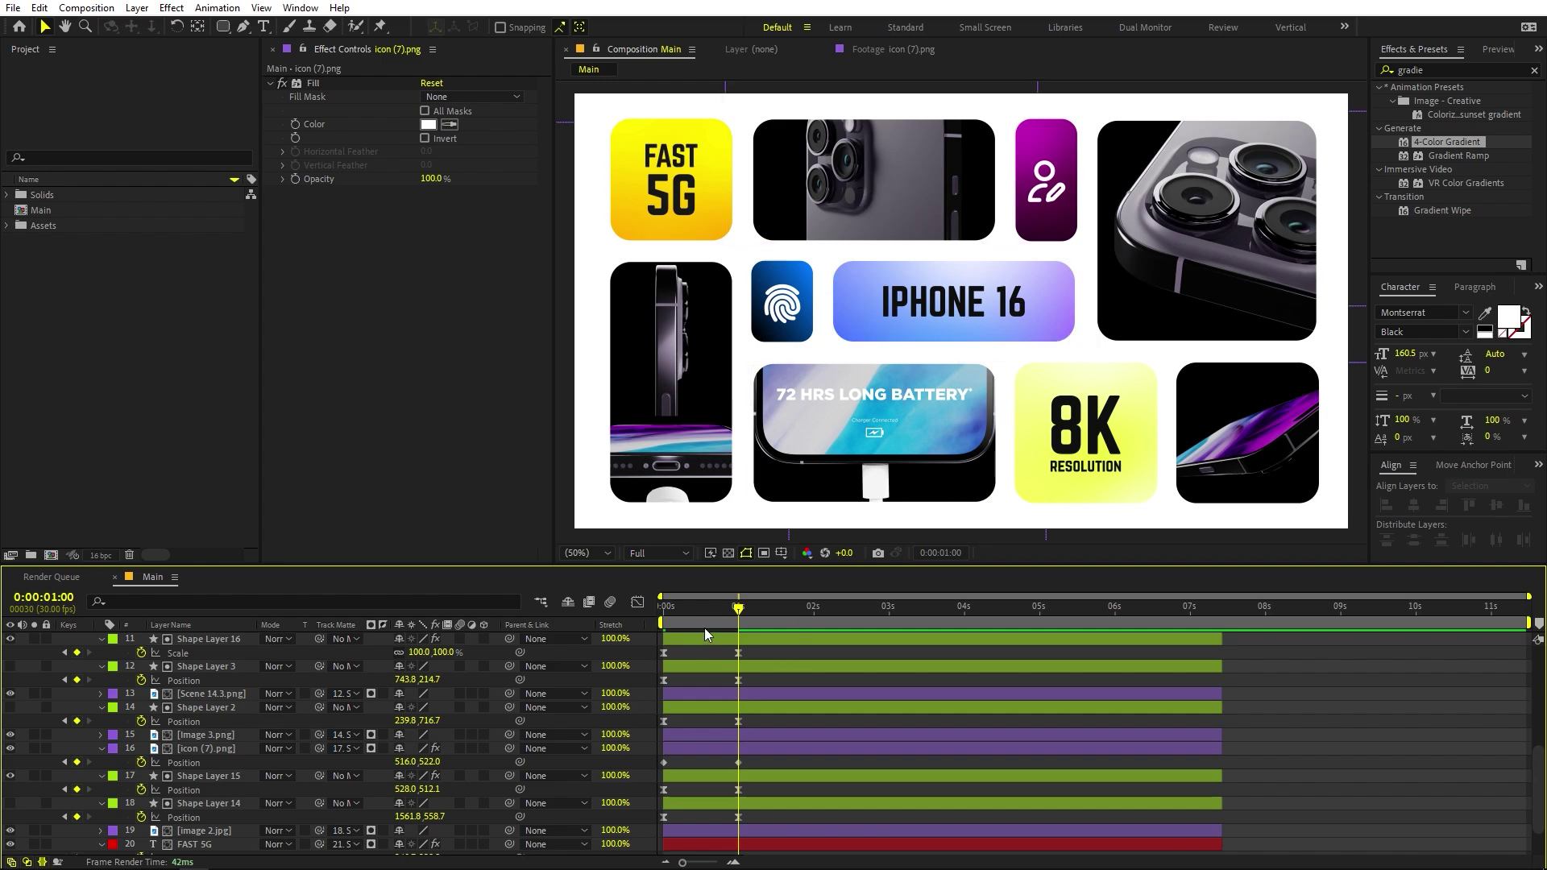
{"action": "left_click", "coordinate": [848, 174]}
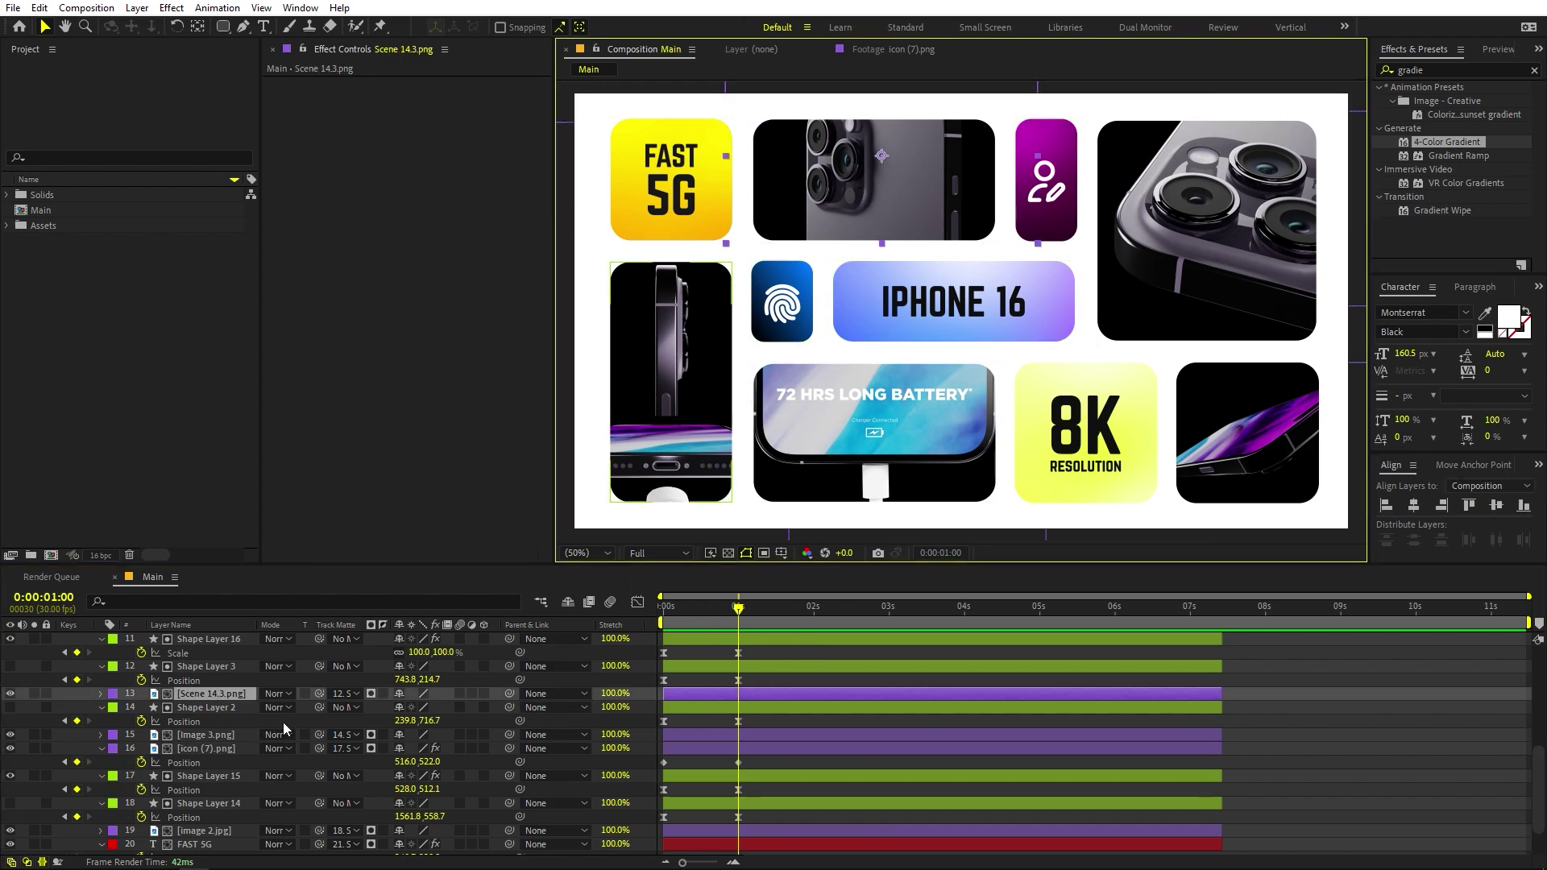
{"action": "key", "text": "s"}
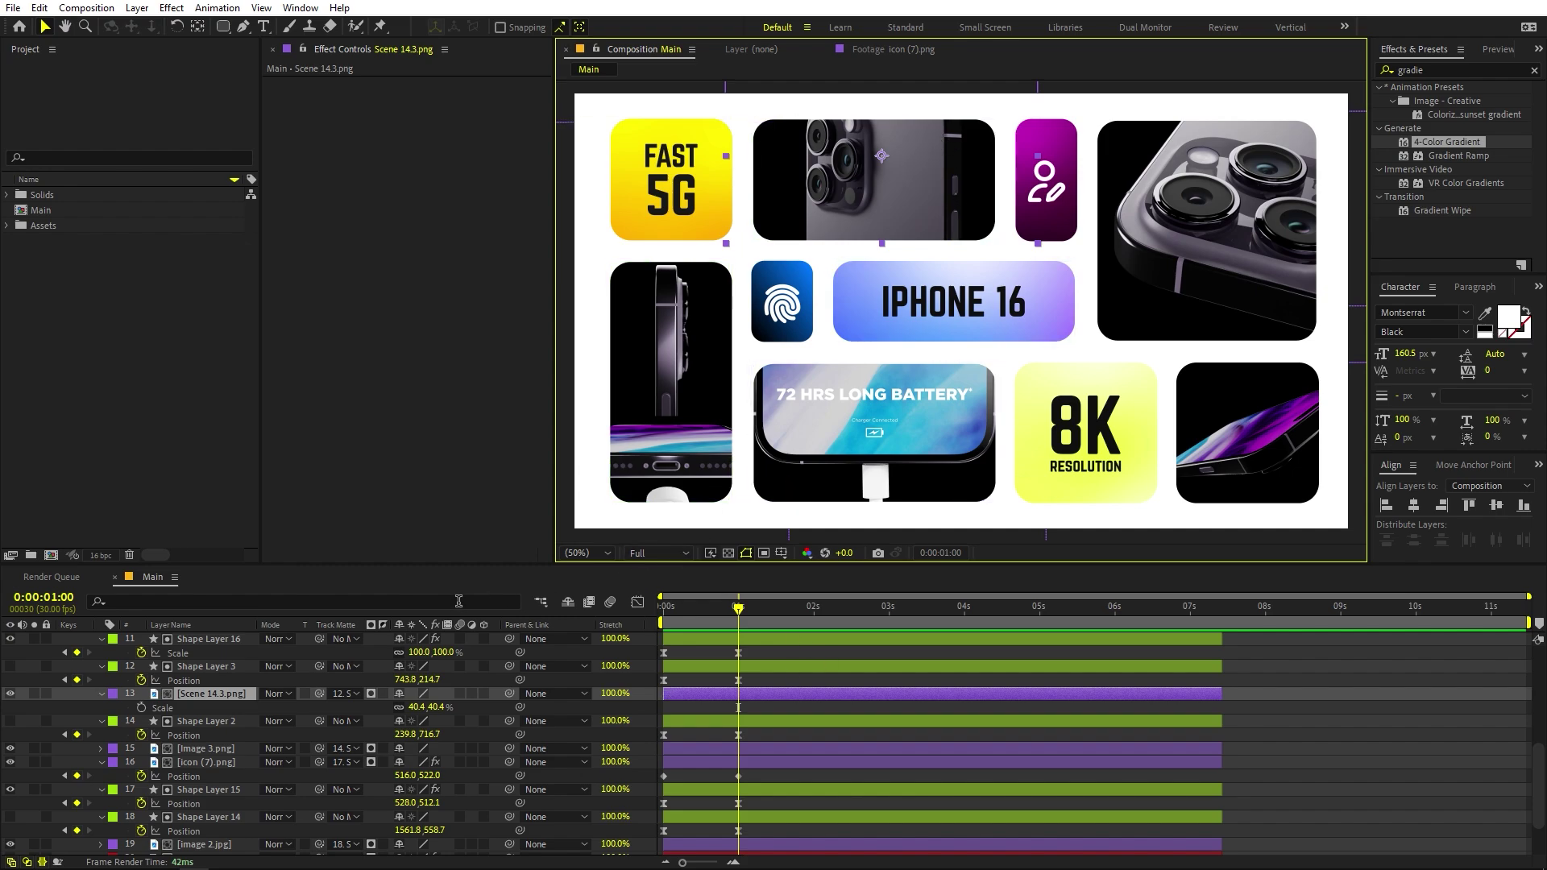
{"action": "left_click", "coordinate": [138, 705]}
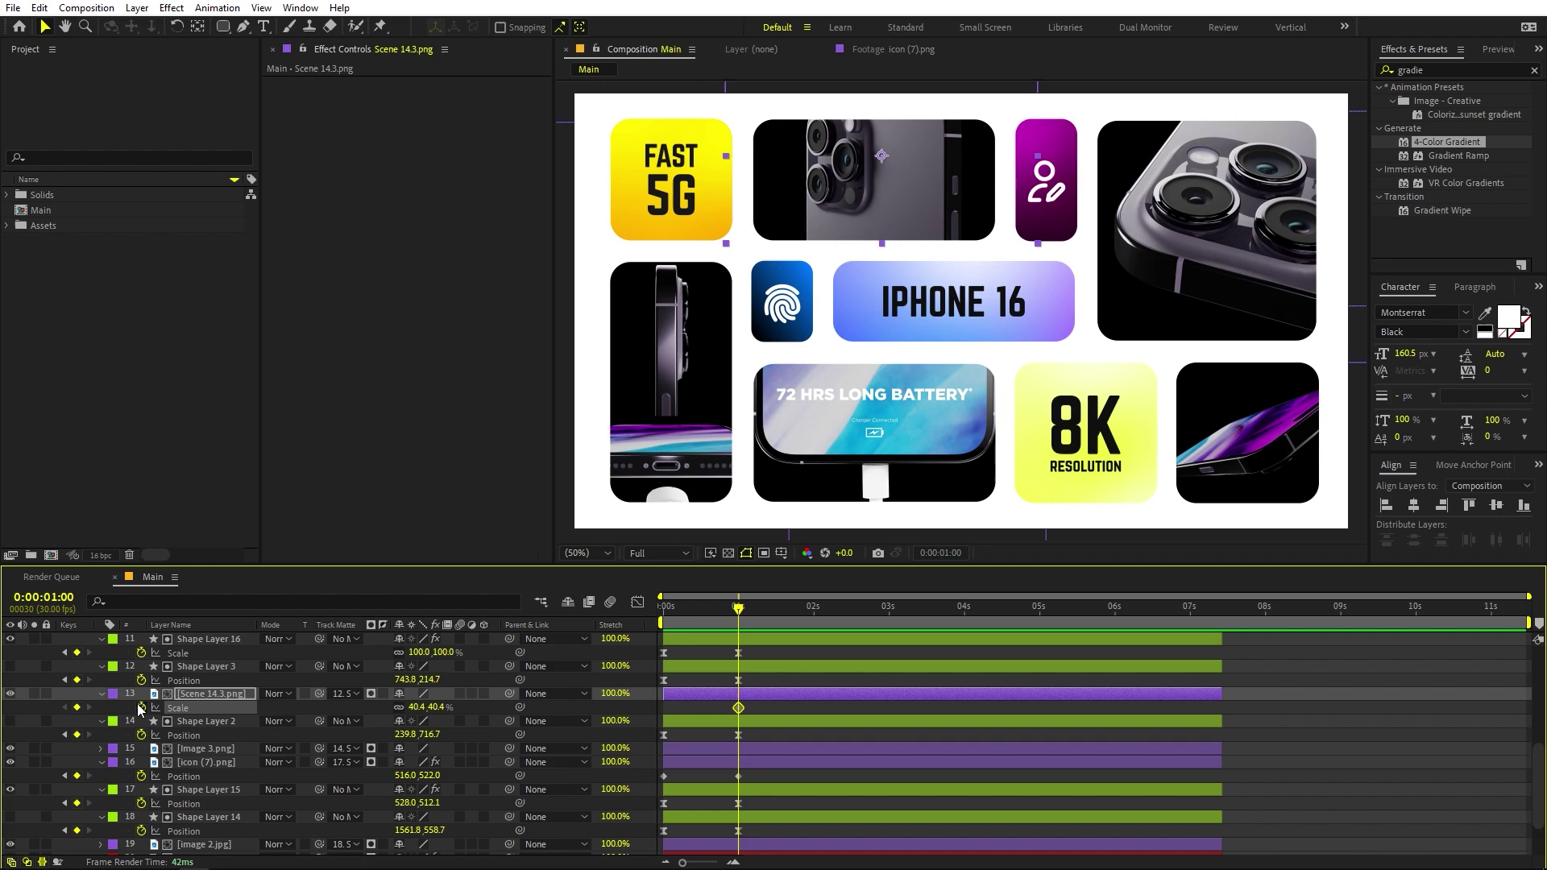
{"action": "key", "text": "p"}
{"action": "key", "text": "p"}
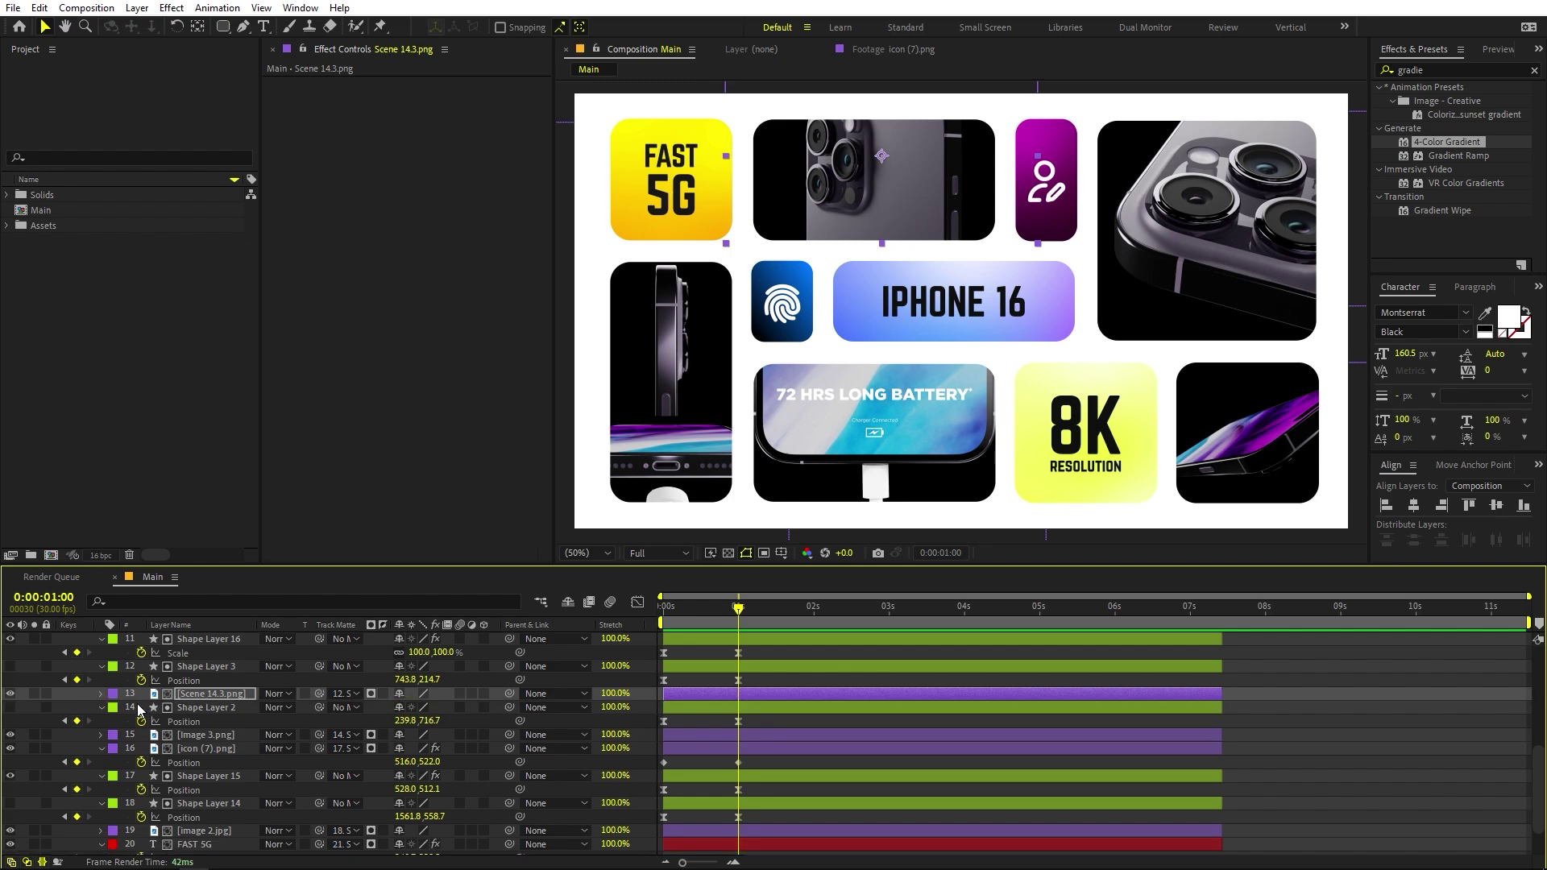
{"action": "key", "text": "u"}
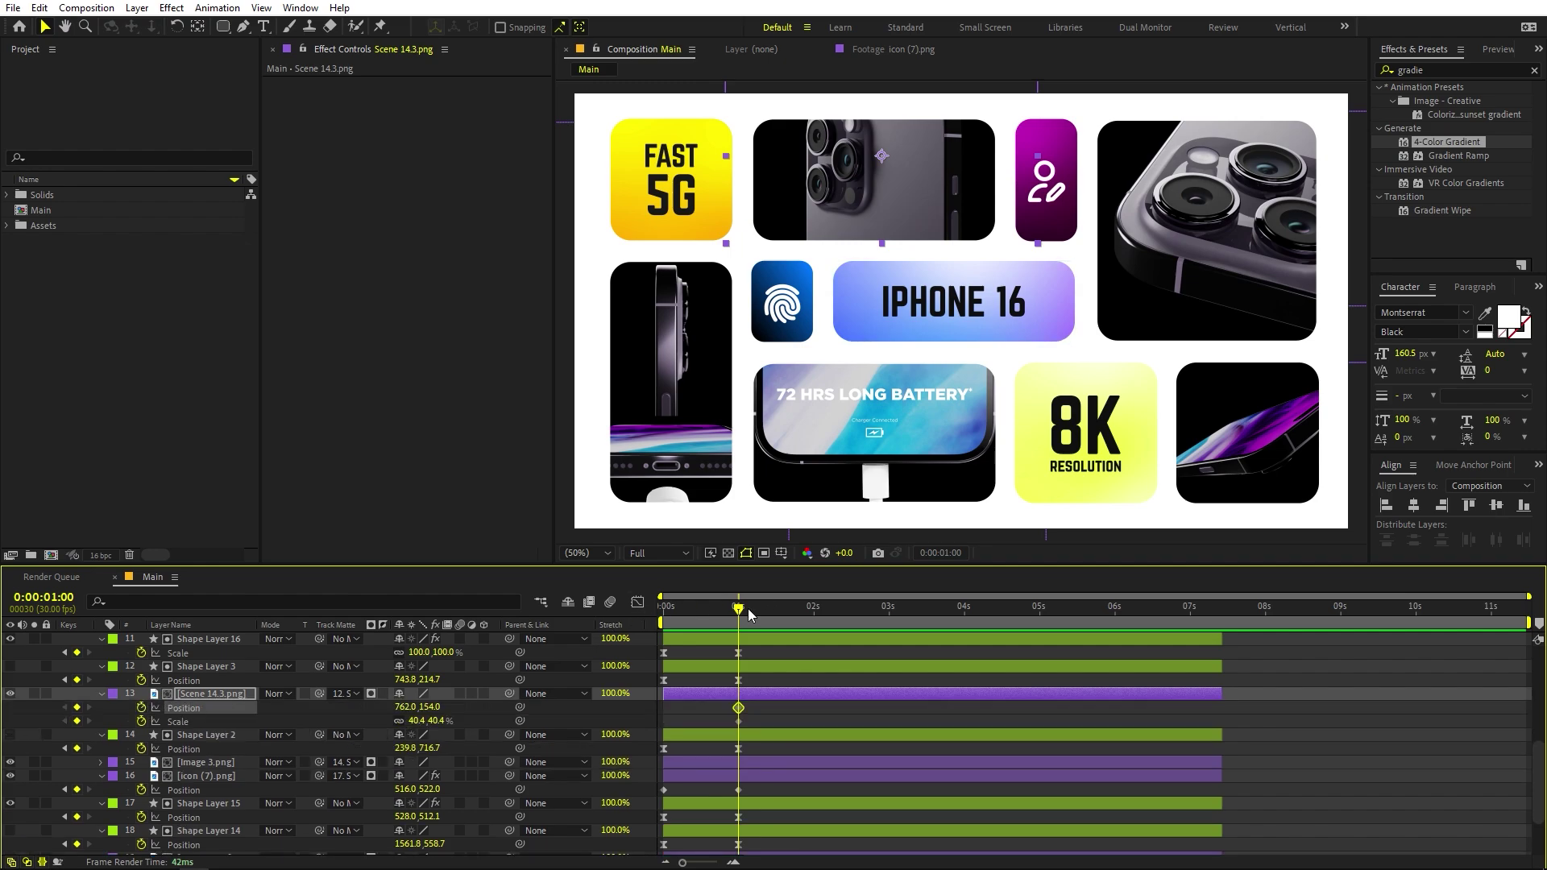
{"action": "left_click_drag", "start_coordinate": [748, 608], "coordinate": [645, 634]}
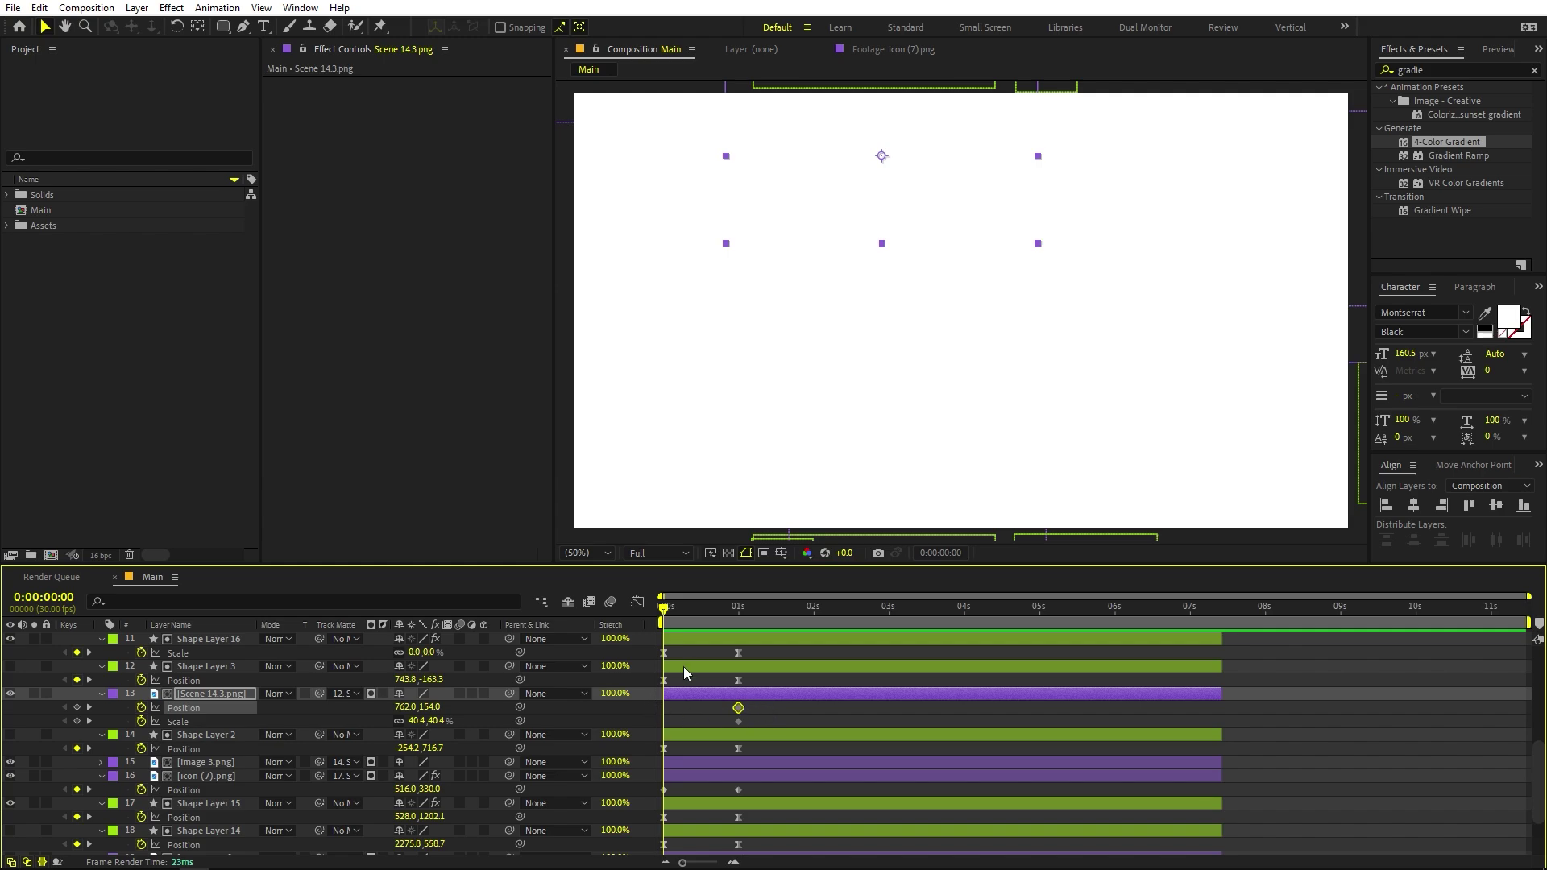
{"action": "left_click", "coordinate": [739, 616]}
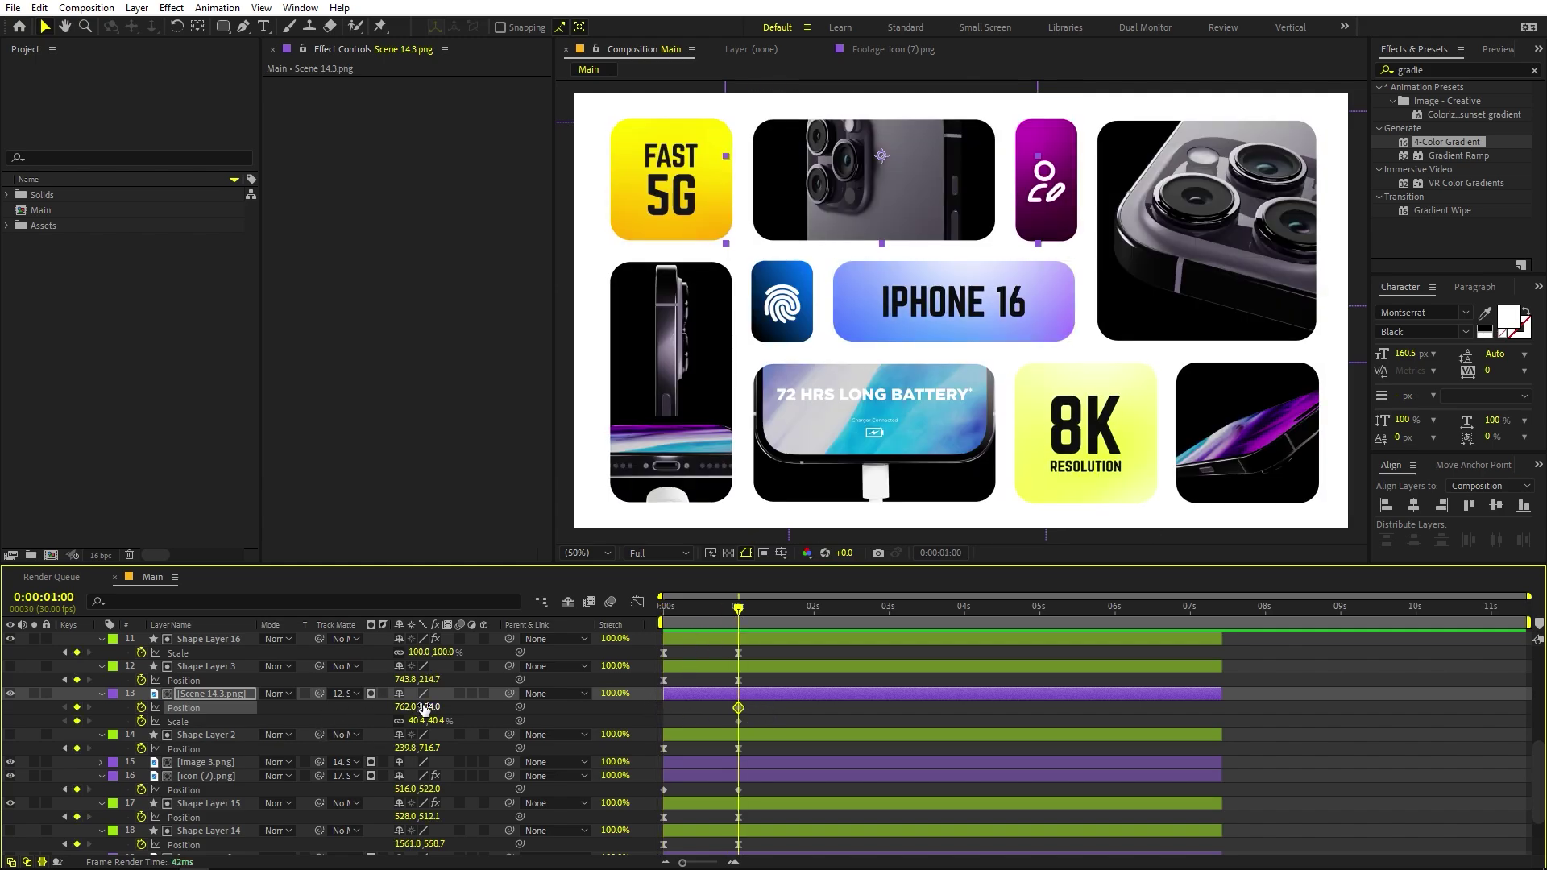
{"action": "left_click_drag", "start_coordinate": [425, 709], "coordinate": [498, 716]}
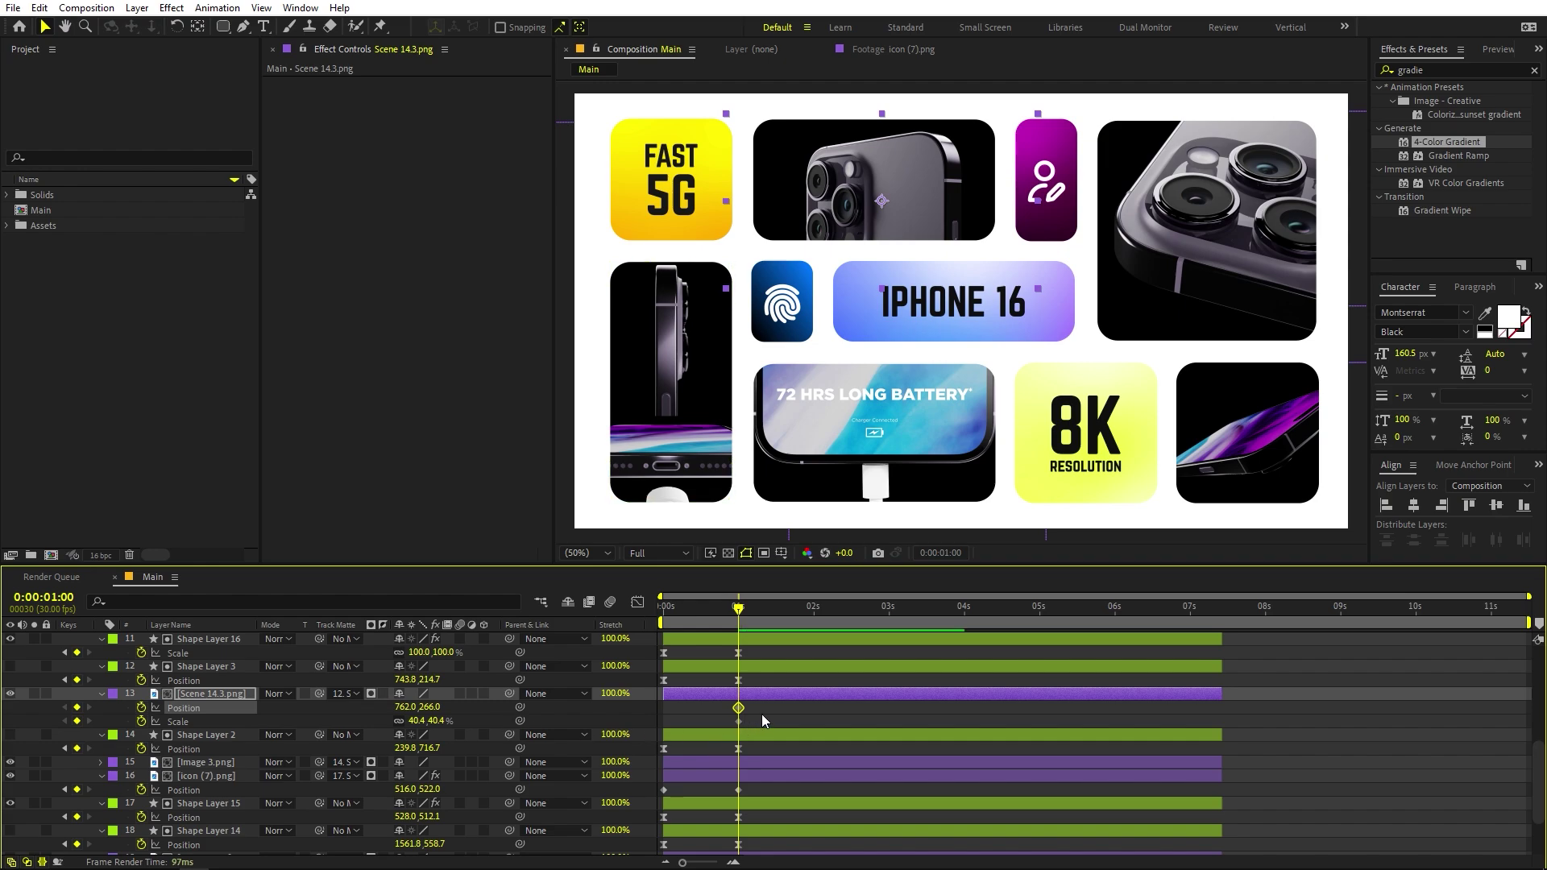
{"action": "left_click_drag", "start_coordinate": [761, 702], "coordinate": [663, 707]}
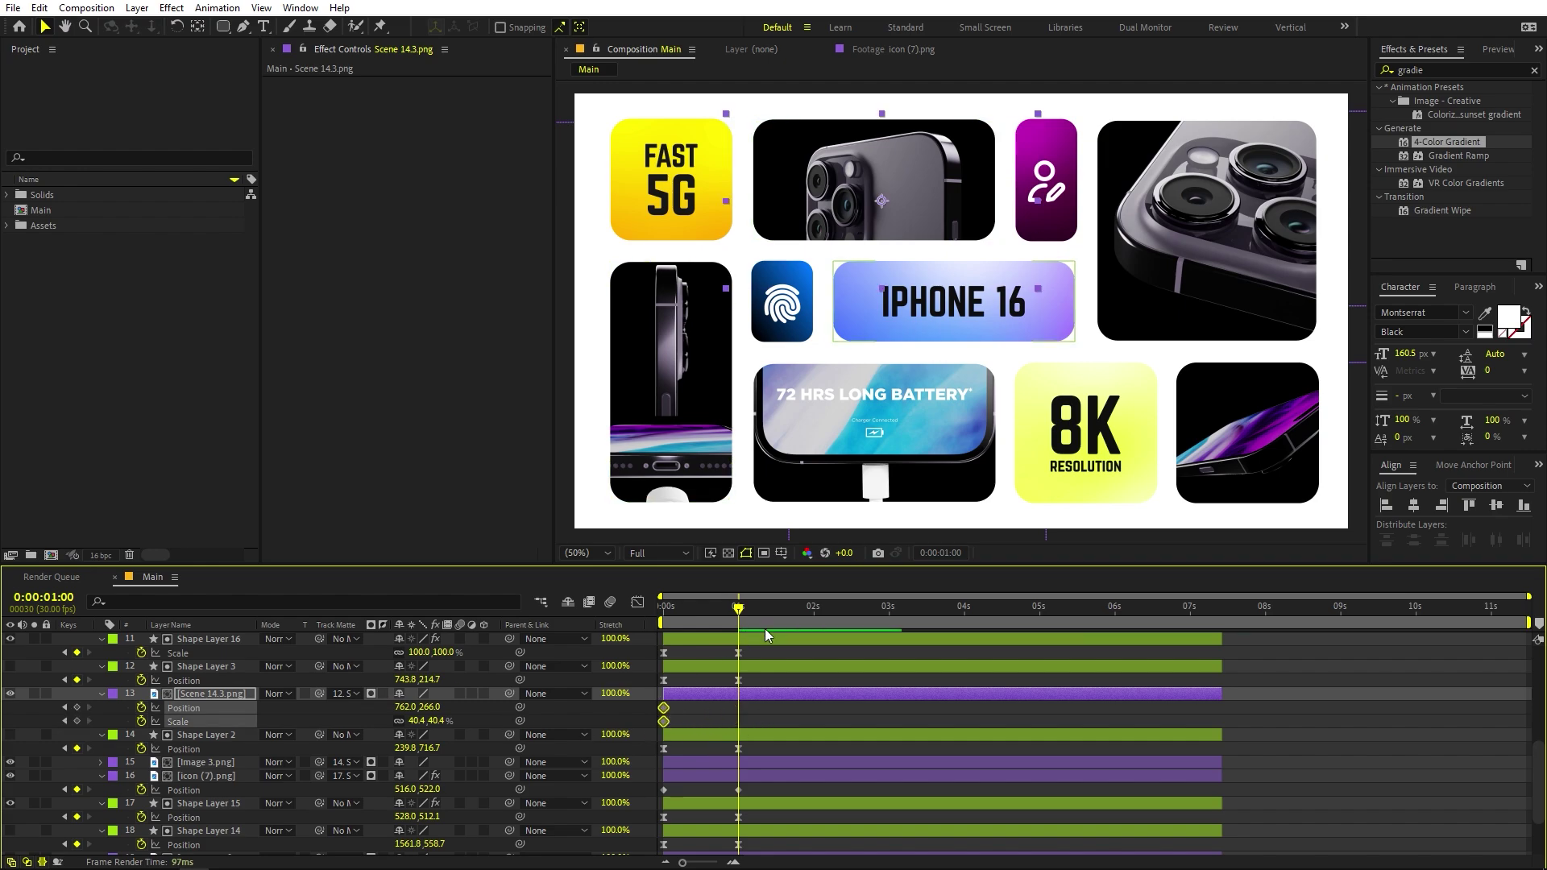
- At 6 seconds, set Scene 14.3.png's Position to 762, 173.9 and its Scale to 44.5%
{"action": "left_click_drag", "start_coordinate": [766, 629], "coordinate": [1115, 622]}
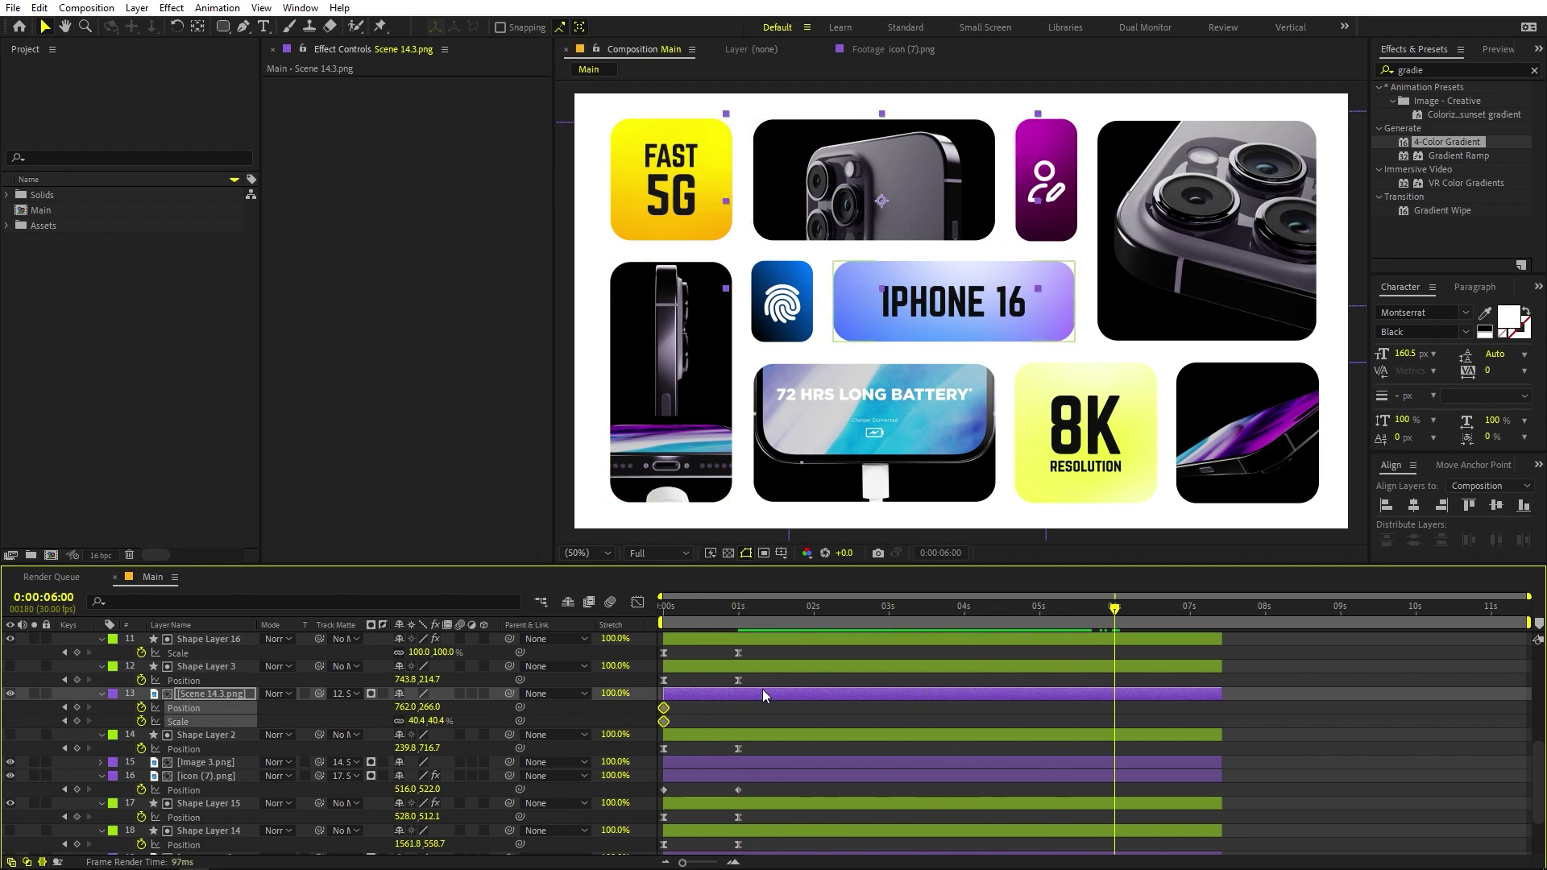
{"action": "left_click", "coordinate": [444, 715]}
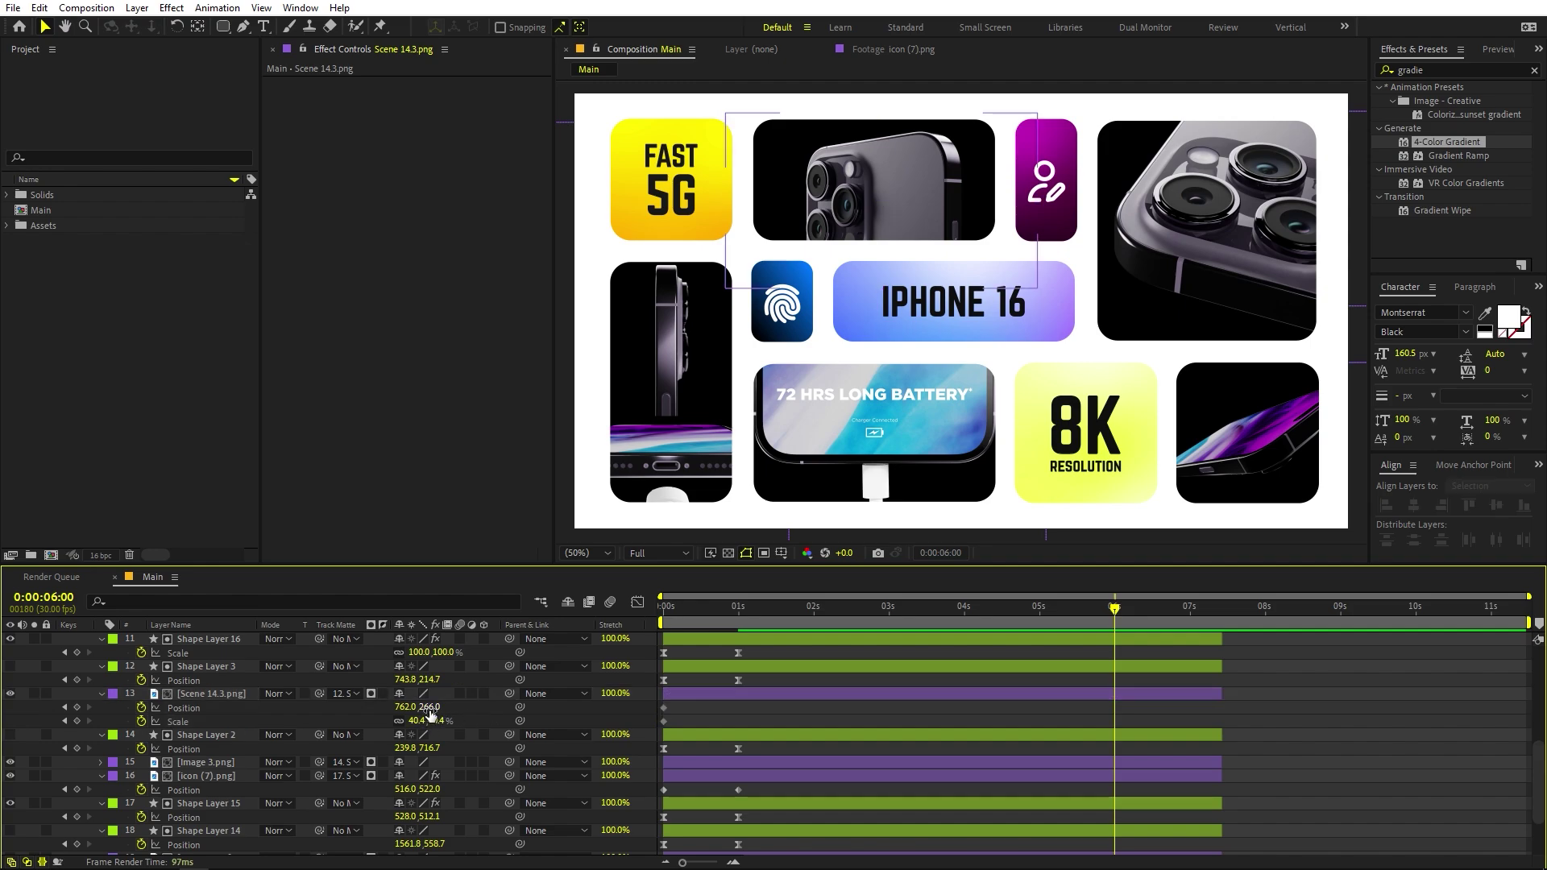
{"action": "left_click_drag", "start_coordinate": [429, 708], "coordinate": [228, 770]}
{"action": "left_click_drag", "start_coordinate": [417, 720], "coordinate": [456, 726]}
{"action": "left_click_drag", "start_coordinate": [1115, 610], "coordinate": [1115, 653]}
- Add Position and Scale keyframes to Image 3.png and move both to 0 seconds
{"action": "left_click", "coordinate": [222, 764]}
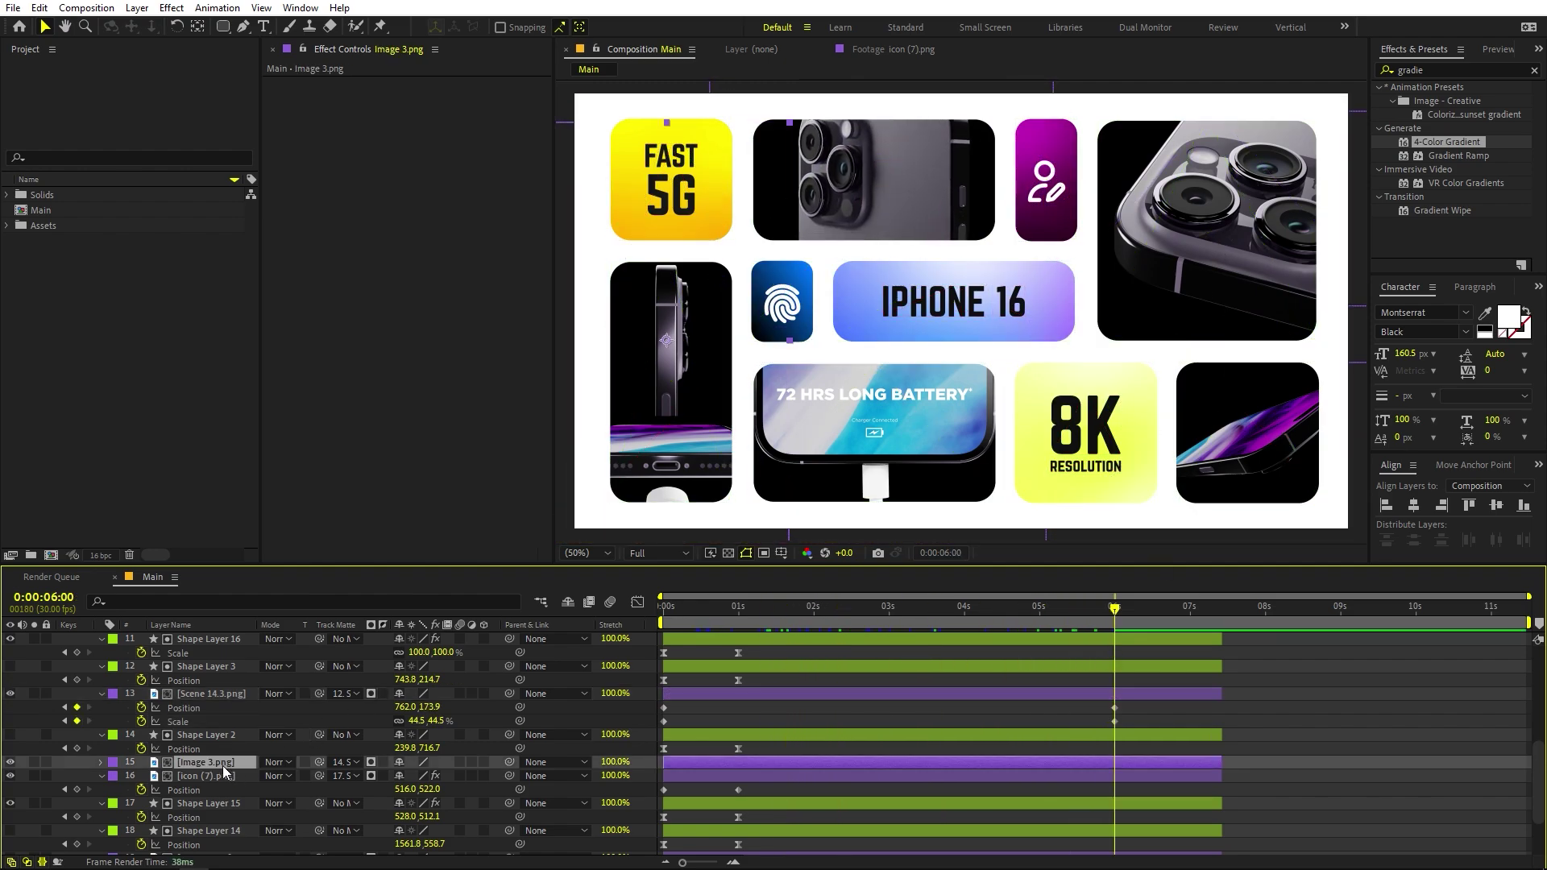
{"action": "key", "text": "p"}
{"action": "key", "text": "s"}
{"action": "left_click", "coordinate": [142, 776]}
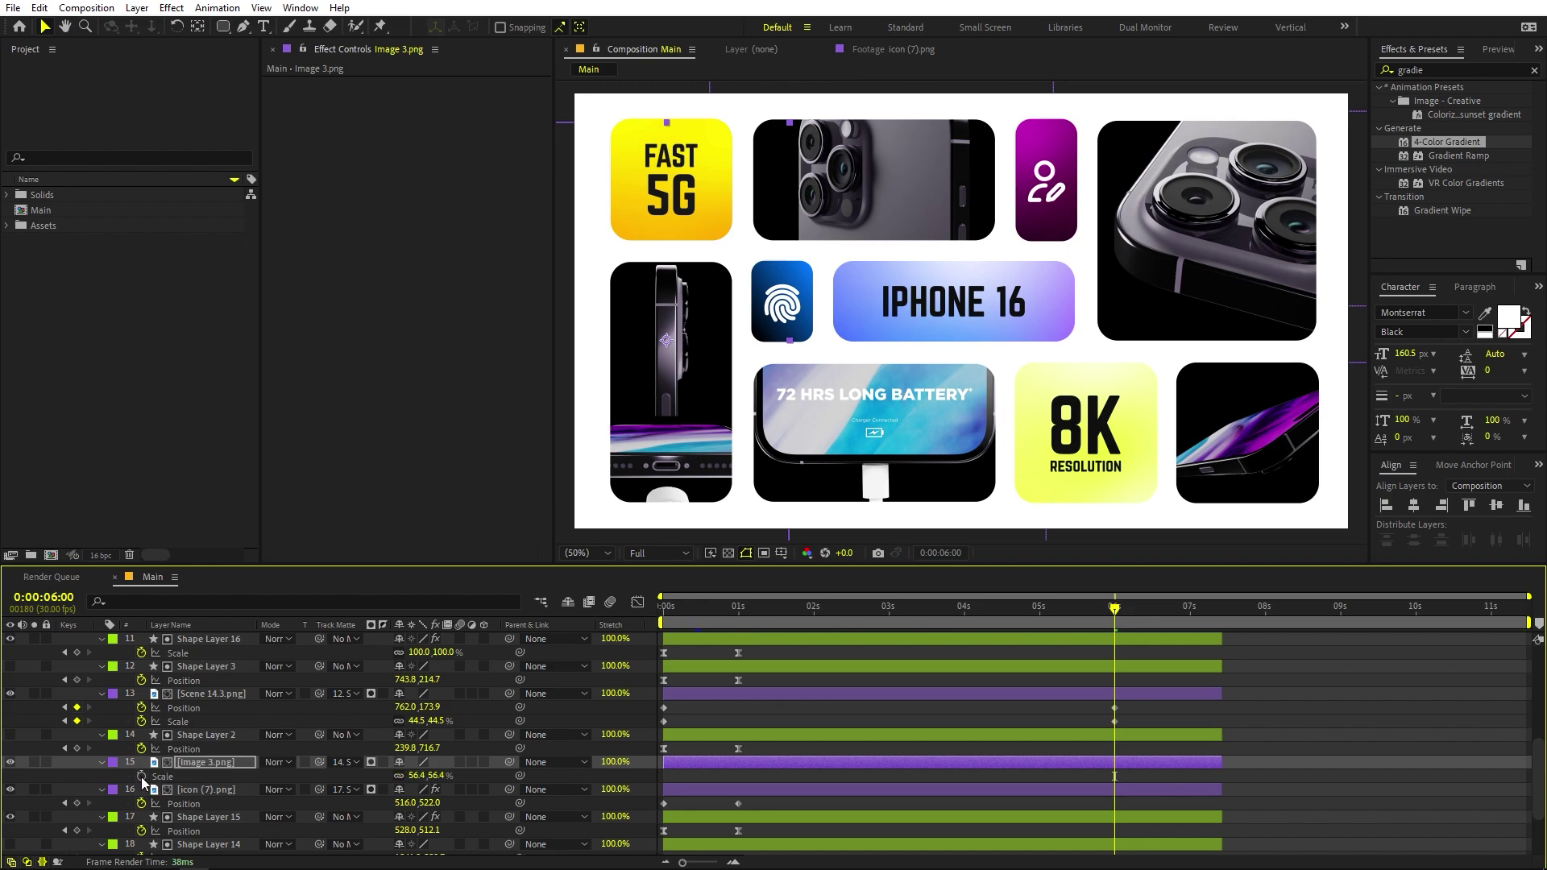
{"action": "key", "text": "alt+shift+p"}
{"action": "left_click", "coordinate": [1114, 776], "text": "shift"}
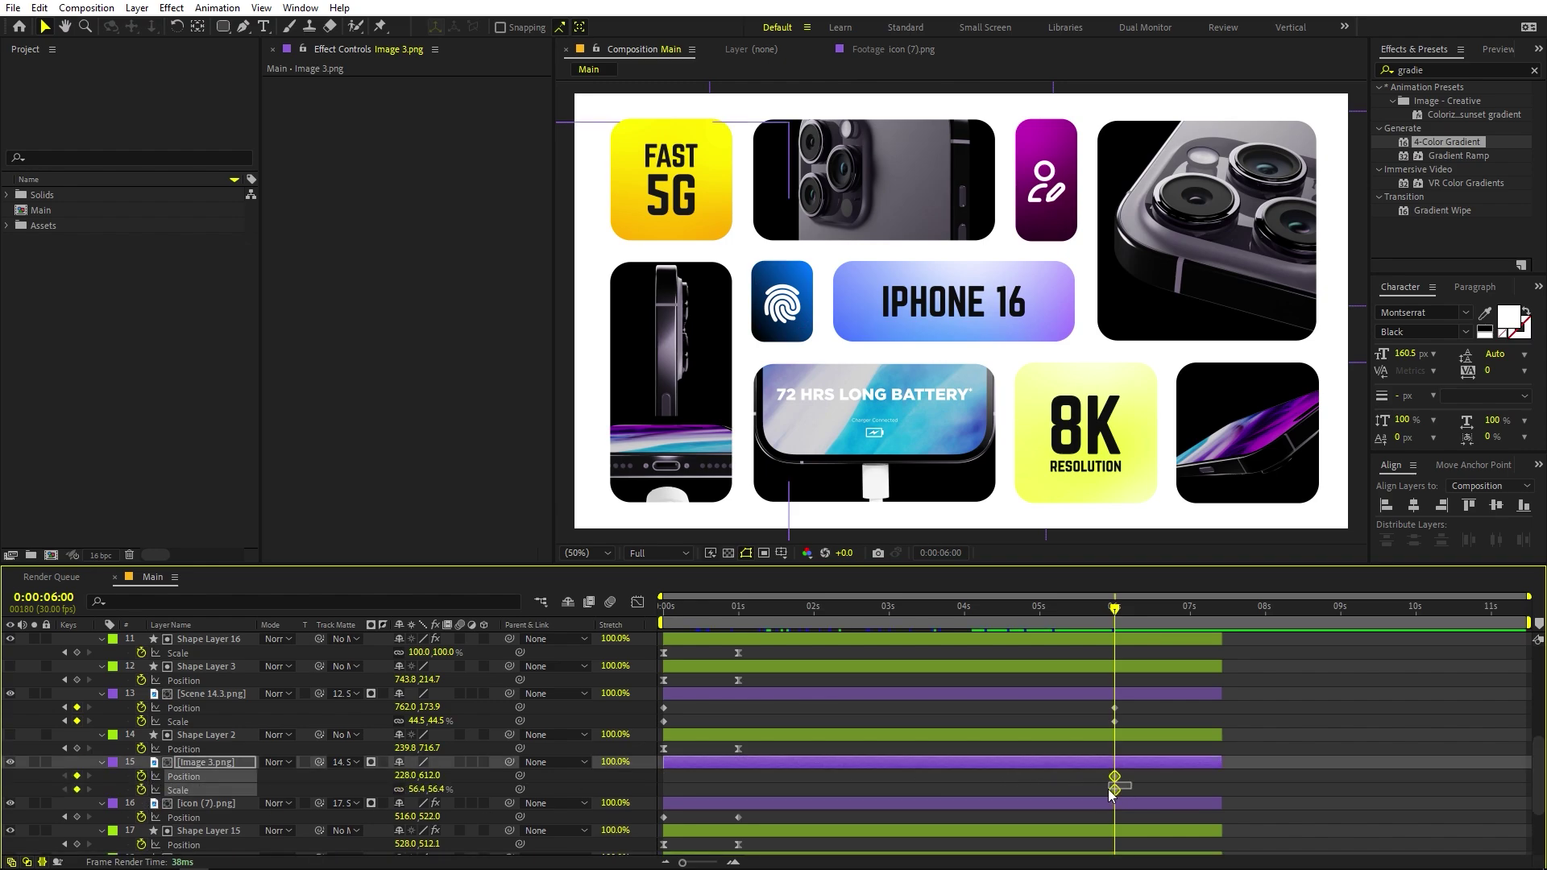
{"action": "left_click_drag", "start_coordinate": [1109, 789], "coordinate": [804, 787]}
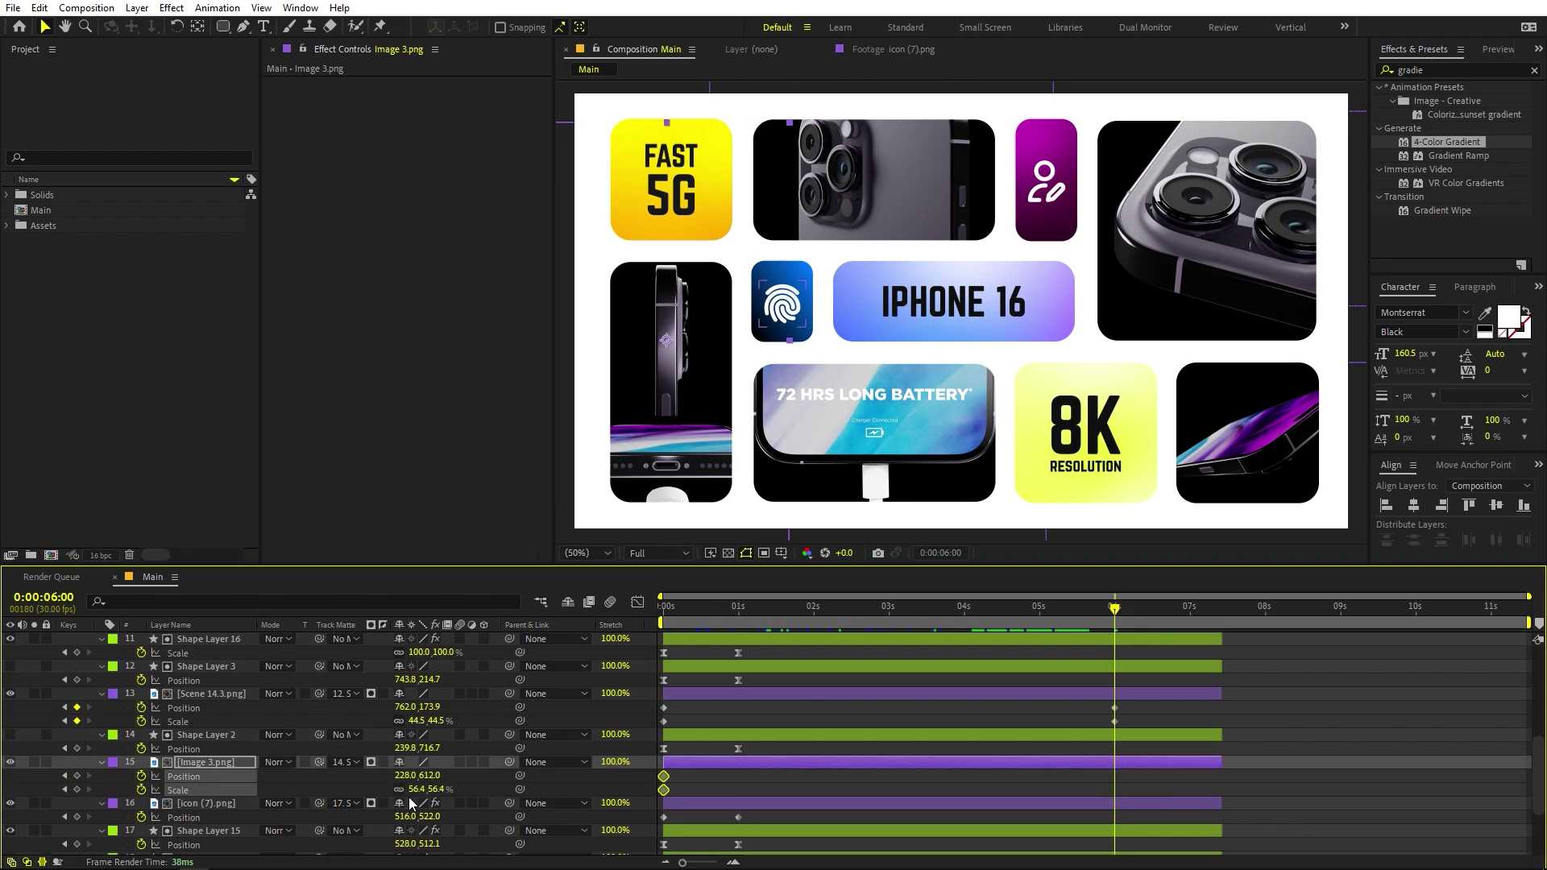
- At 6 seconds, set Image 3.png's Position to 228, 584.4 and Scale to 62.5%, and preview the animation from the start
{"action": "left_click", "coordinate": [485, 785]}
{"action": "mouse_move", "coordinate": [428, 775]}
{"action": "left_mouse_down"}
{"action": "mouse_move", "coordinate": [479, 779]}
{"action": "mouse_move", "coordinate": [415, 780]}
{"action": "left_mouse_up"}
{"action": "left_click_drag", "start_coordinate": [200, 786], "coordinate": [174, 786]}
{"action": "left_click", "coordinate": [380, 767]}
{"action": "left_click_drag", "start_coordinate": [412, 789], "coordinate": [455, 790]}
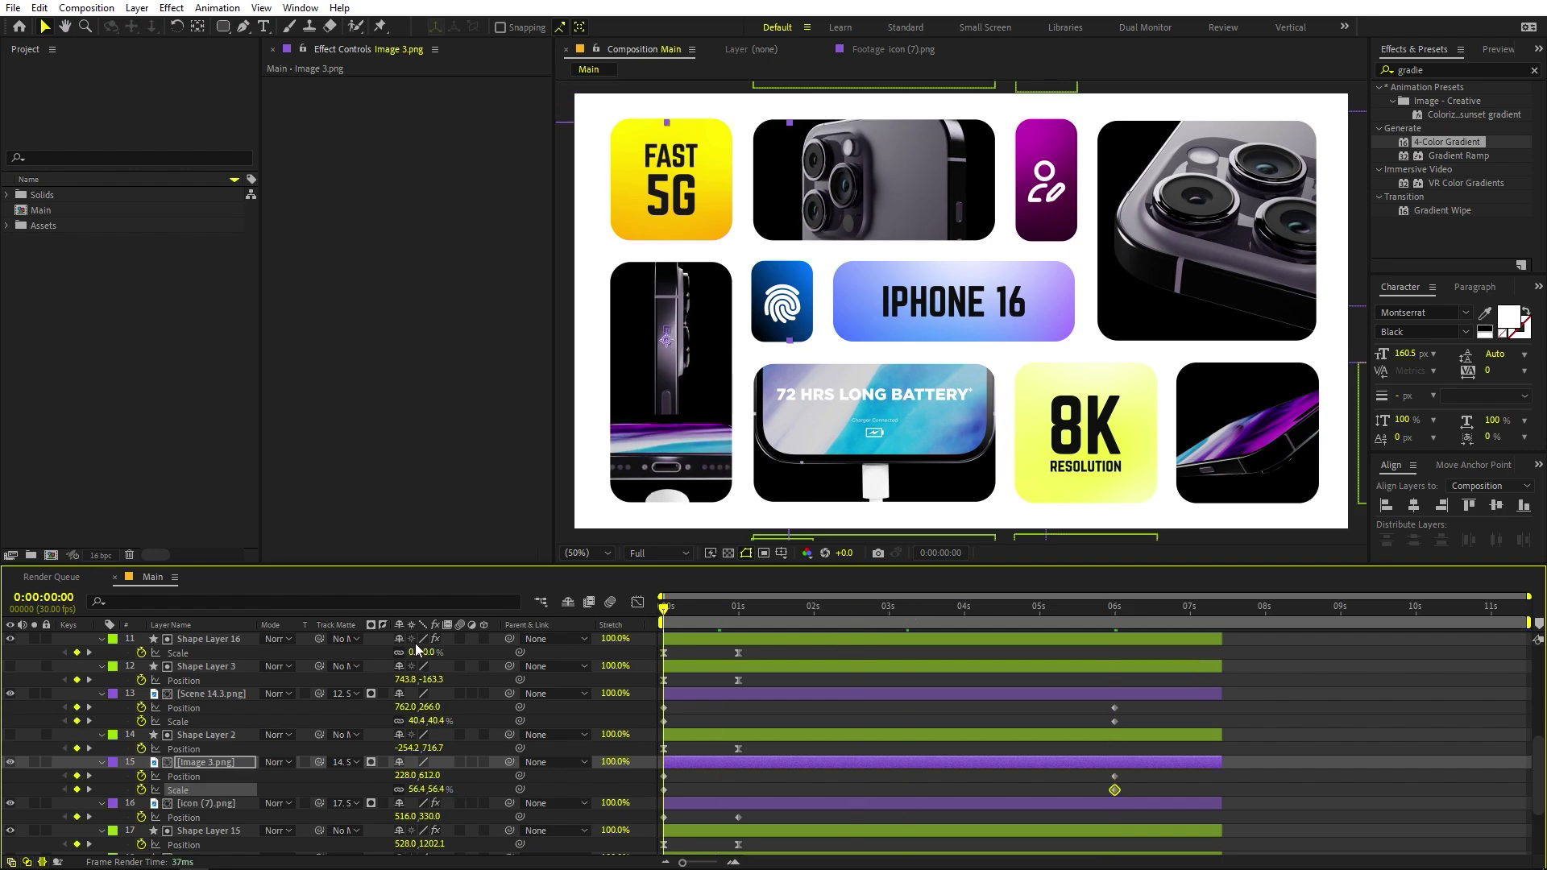
{"action": "key", "text": "Home"}
{"action": "key", "text": "space"}
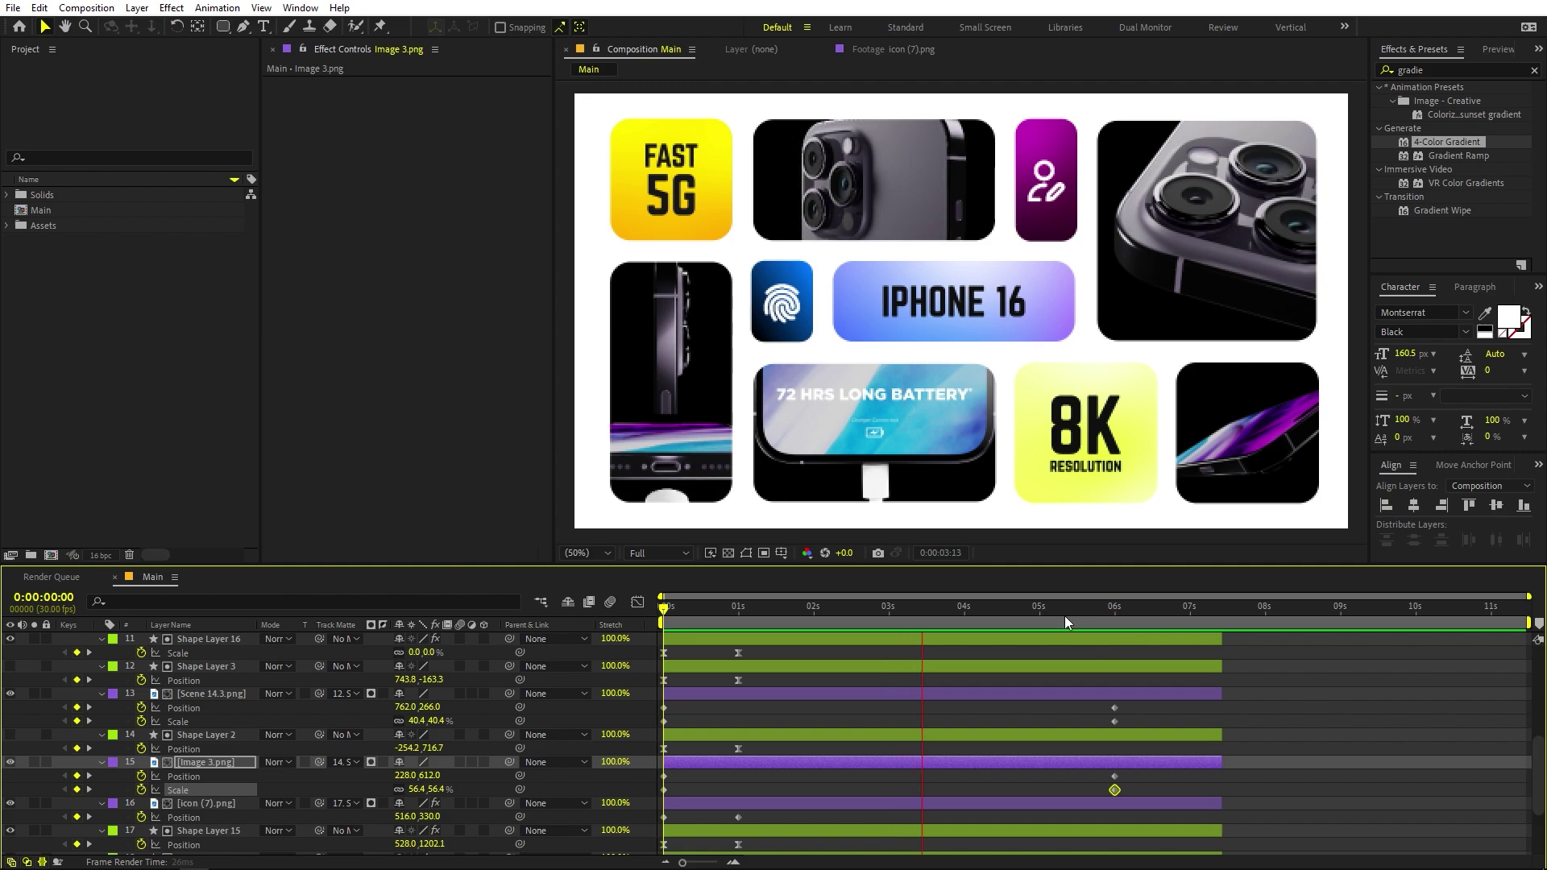
- Move Image 3.png's final Position and Scale keyframes to the end of its layer and scrub through the motion
{"action": "left_click", "coordinate": [1115, 611]}
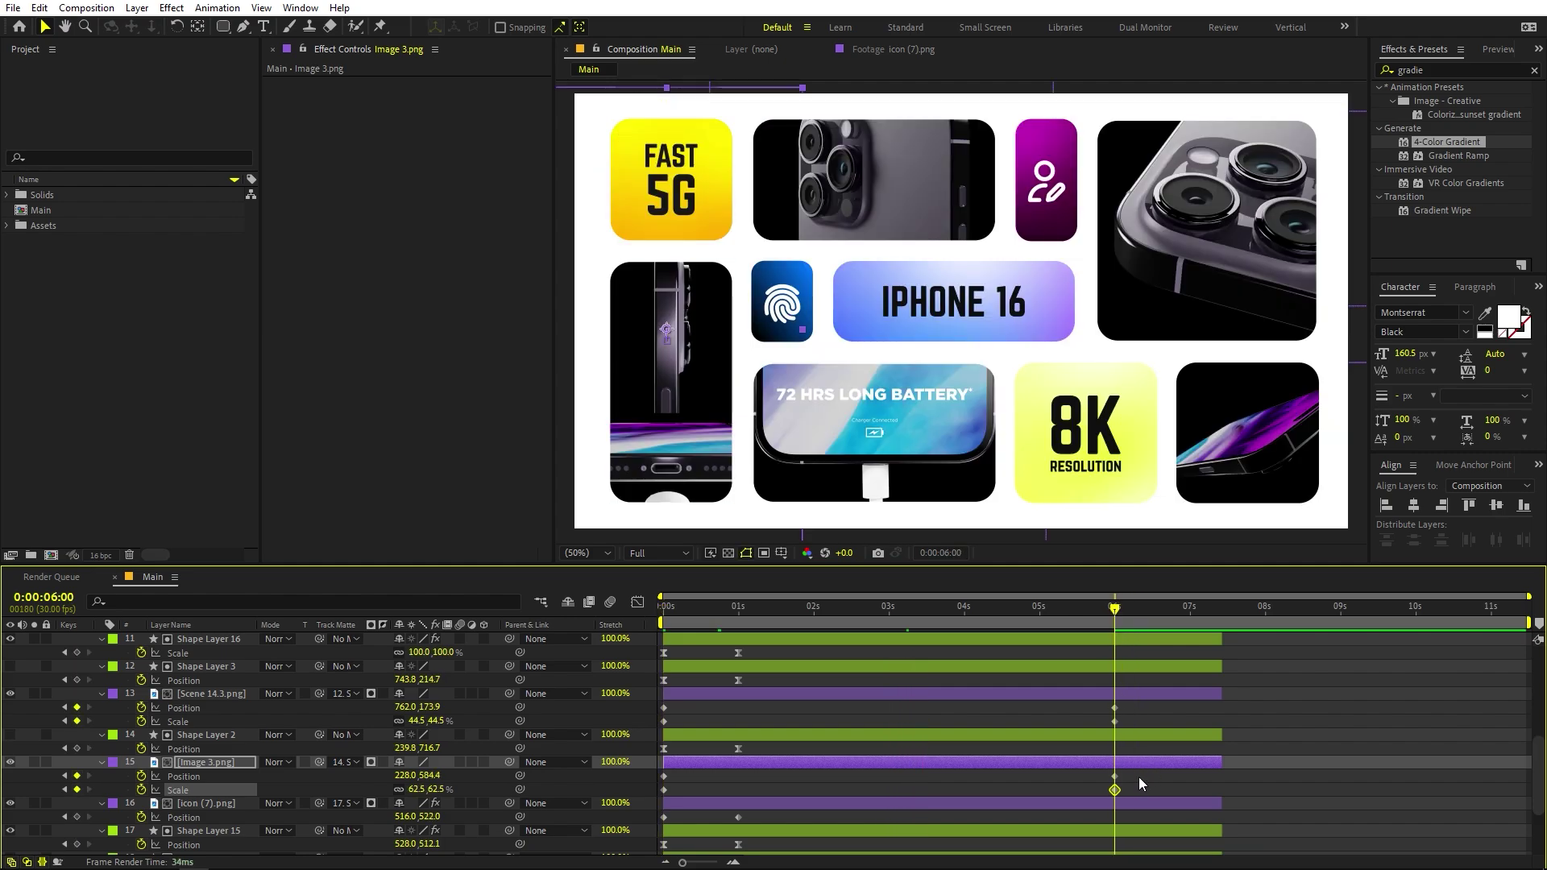
{"action": "left_click_drag", "start_coordinate": [1139, 777], "coordinate": [929, 786]}
{"action": "left_click_drag", "start_coordinate": [1114, 783], "coordinate": [1222, 784]}
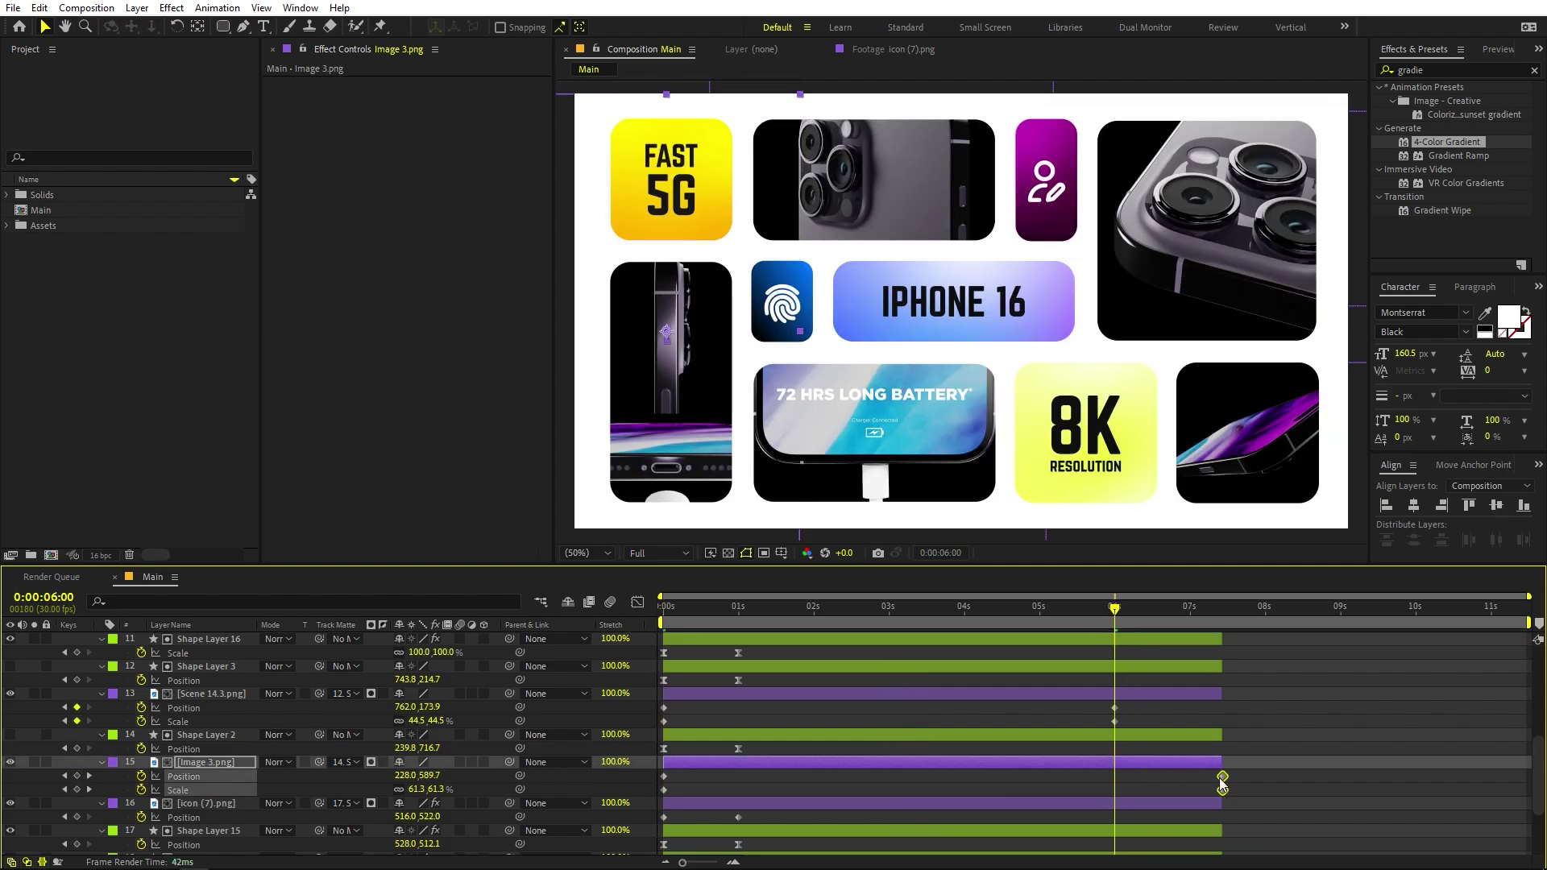
{"action": "left_click_drag", "start_coordinate": [1088, 616], "coordinate": [946, 626]}
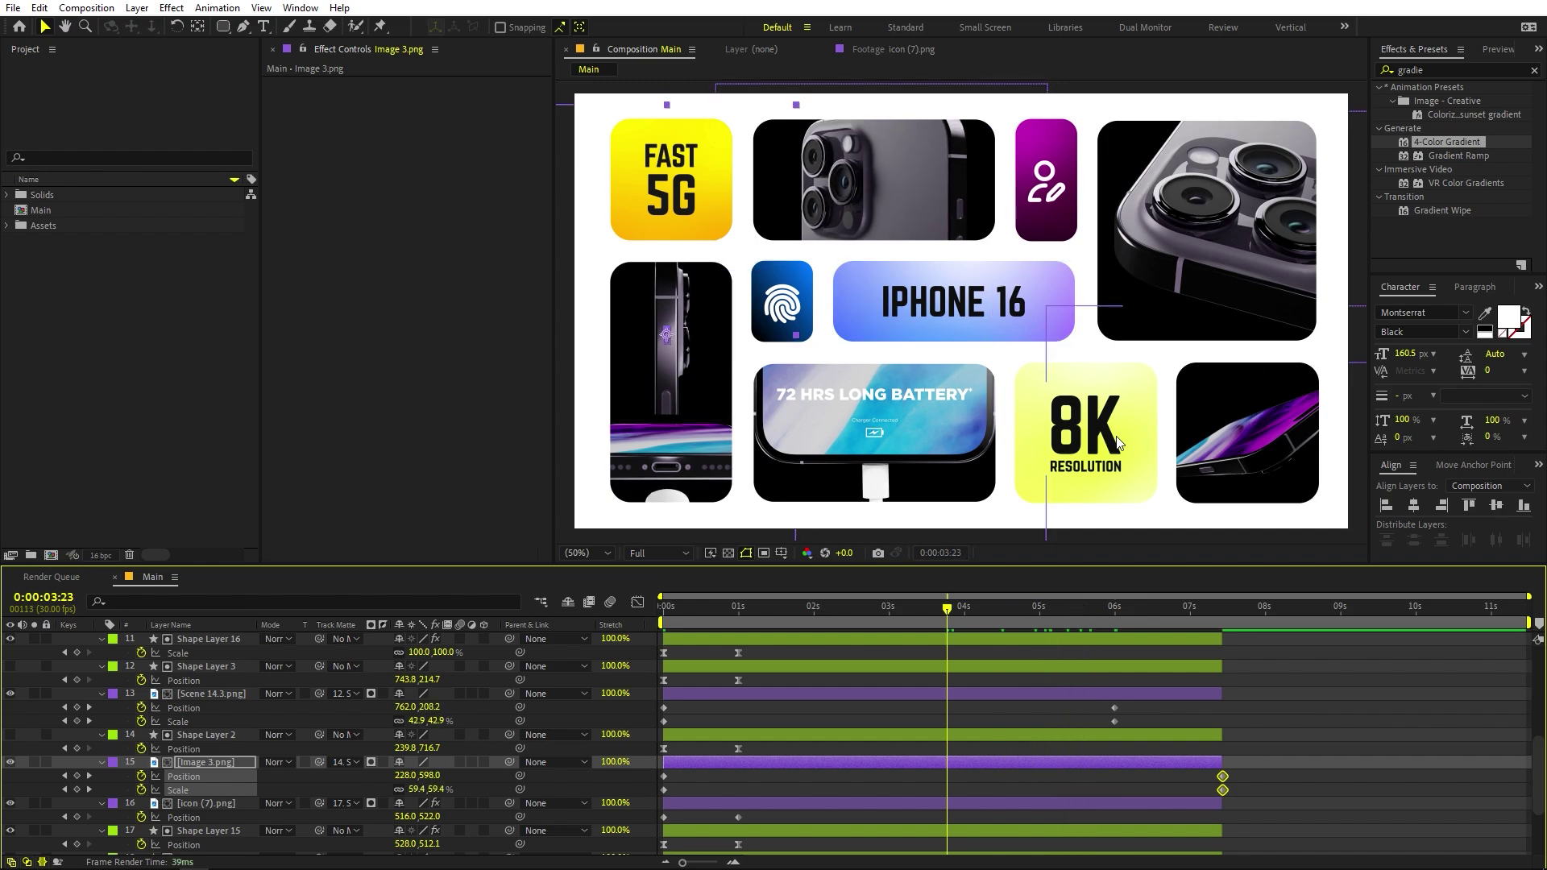
{"action": "key", "text": "k"}
{"action": "key", "text": "k"}
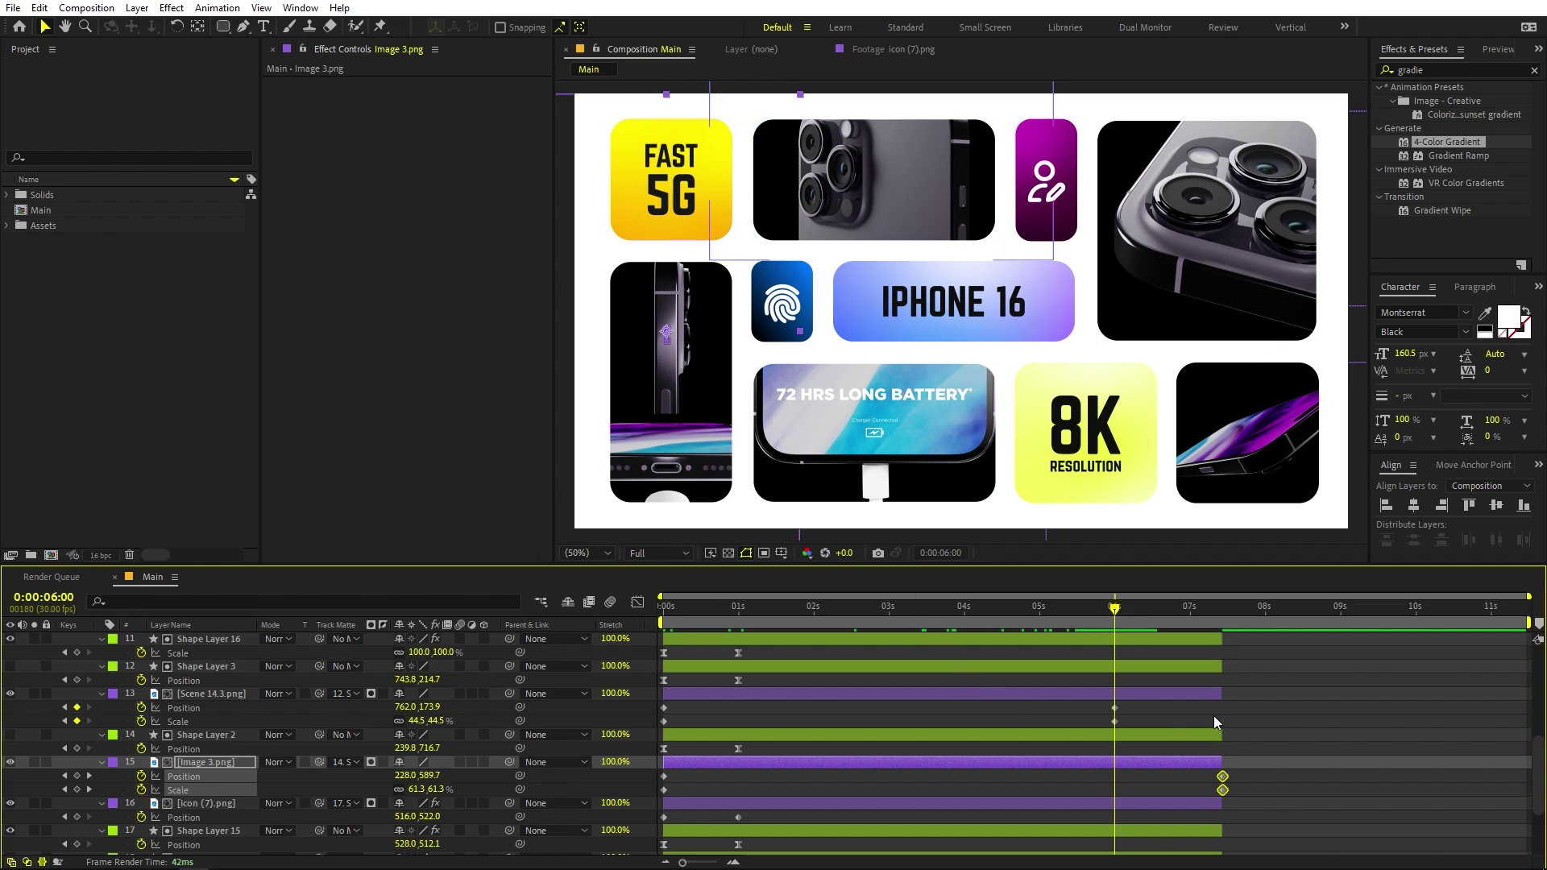
- Collapse the revealed keyframe properties of all layers and clear the selection
{"action": "key", "text": "ctrl+a"}
{"action": "key", "text": "u"}
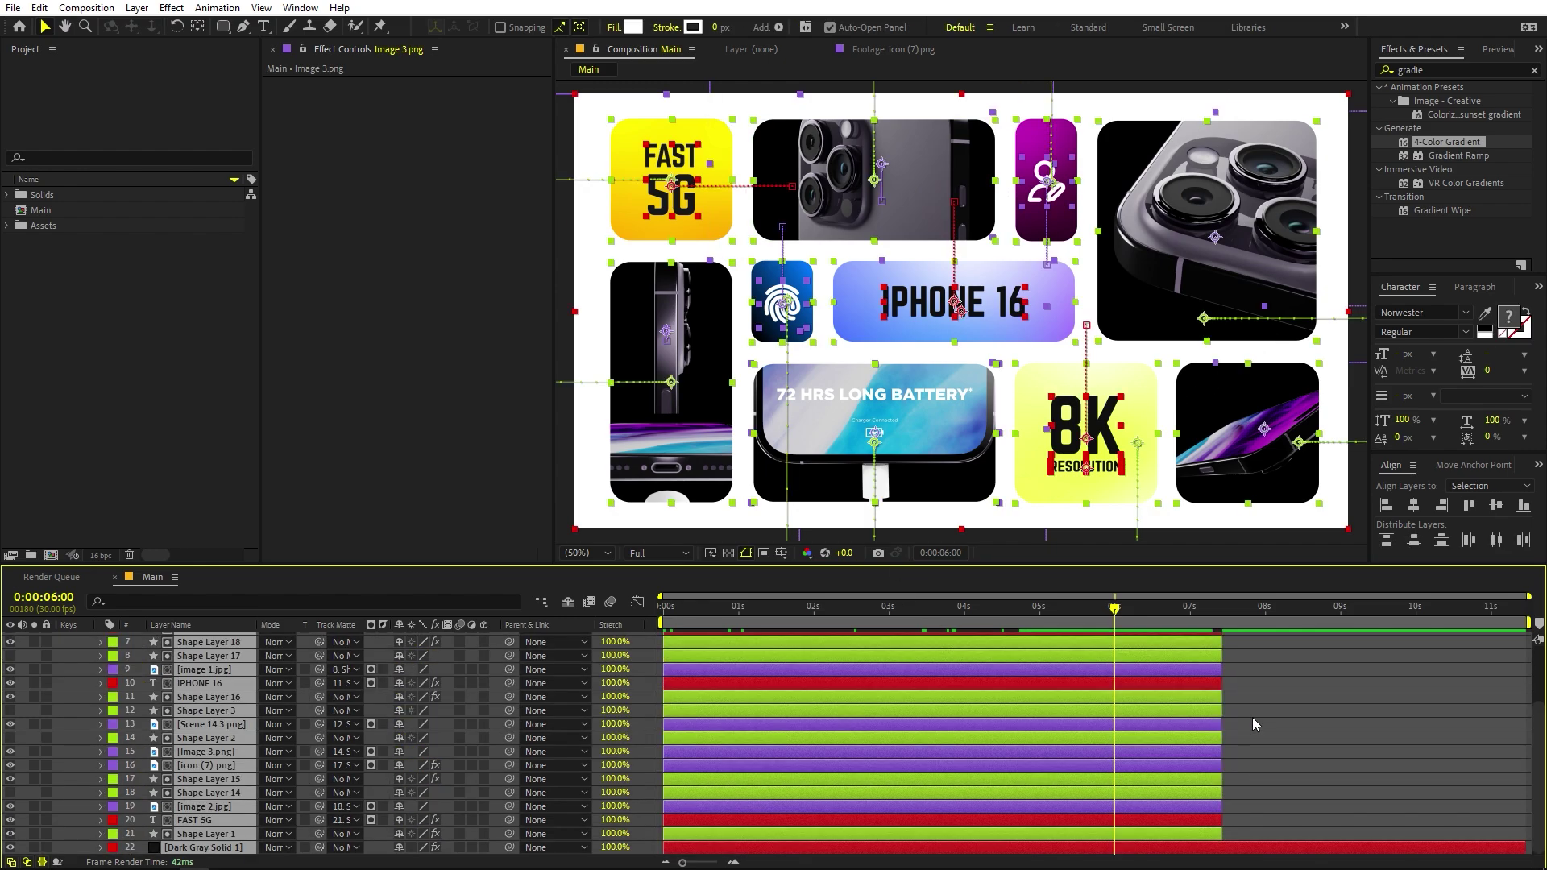
{"action": "left_click", "coordinate": [1269, 718]}
{"action": "scroll", "coordinate": [1146, 688], "scroll_direction": "up", "scroll_amount": 2}
- Move every layer except Dark Gray Solid 1 to start at about 2.7 seconds, and clear the selection
{"action": "left_click_drag", "start_coordinate": [926, 627], "coordinate": [487, 629]}
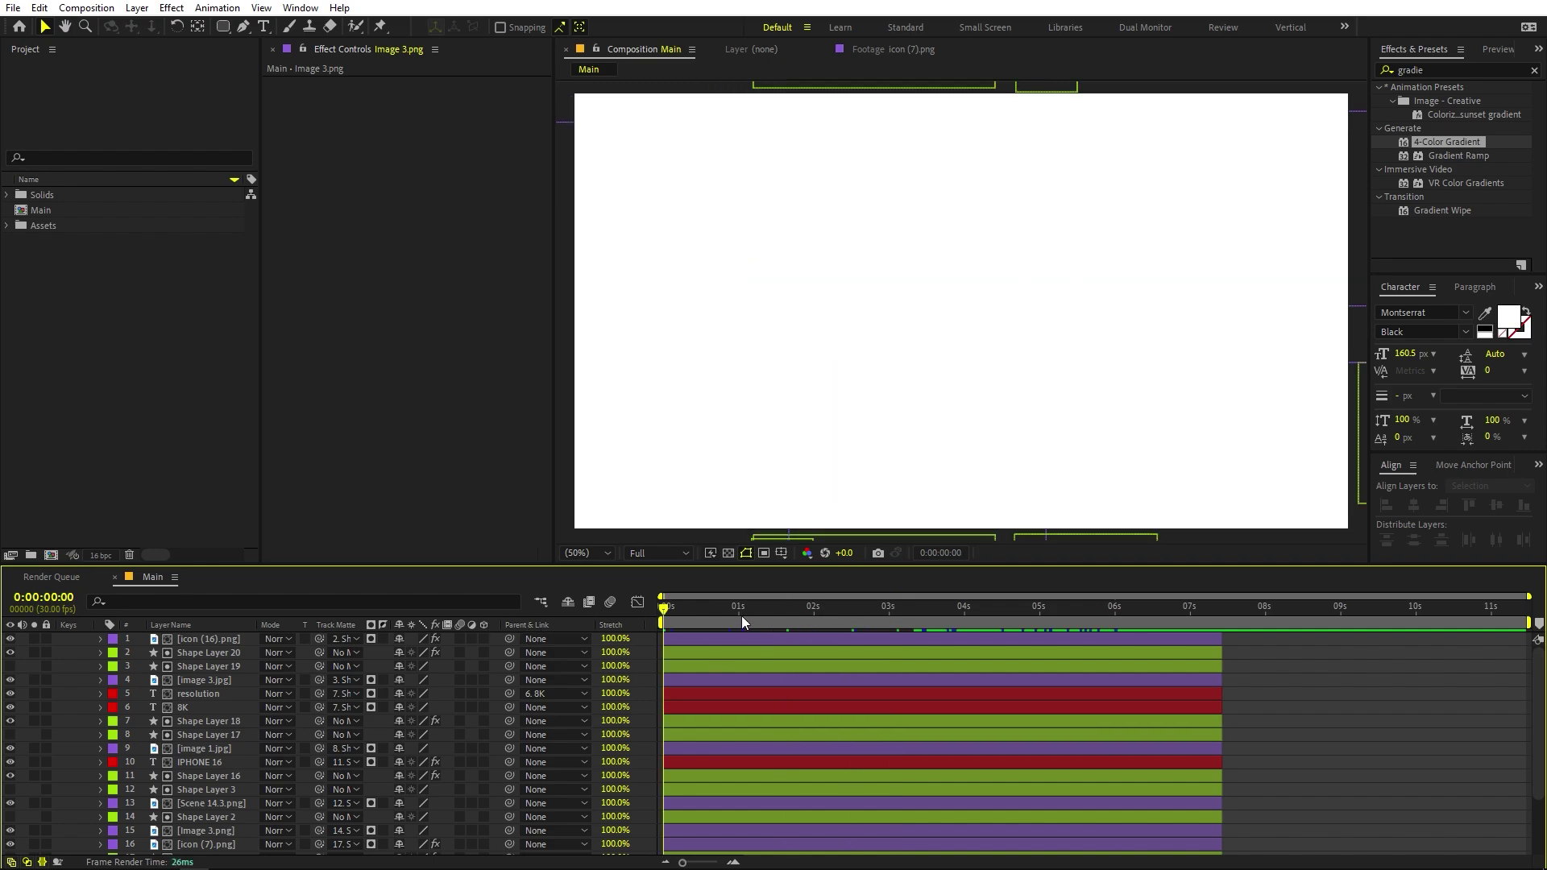
{"action": "mouse_move", "coordinate": [685, 614]}
{"action": "left_mouse_down"}
{"action": "mouse_move", "coordinate": [729, 617]}
{"action": "mouse_move", "coordinate": [664, 617]}
{"action": "left_mouse_up"}
{"action": "left_click", "coordinate": [716, 641]}
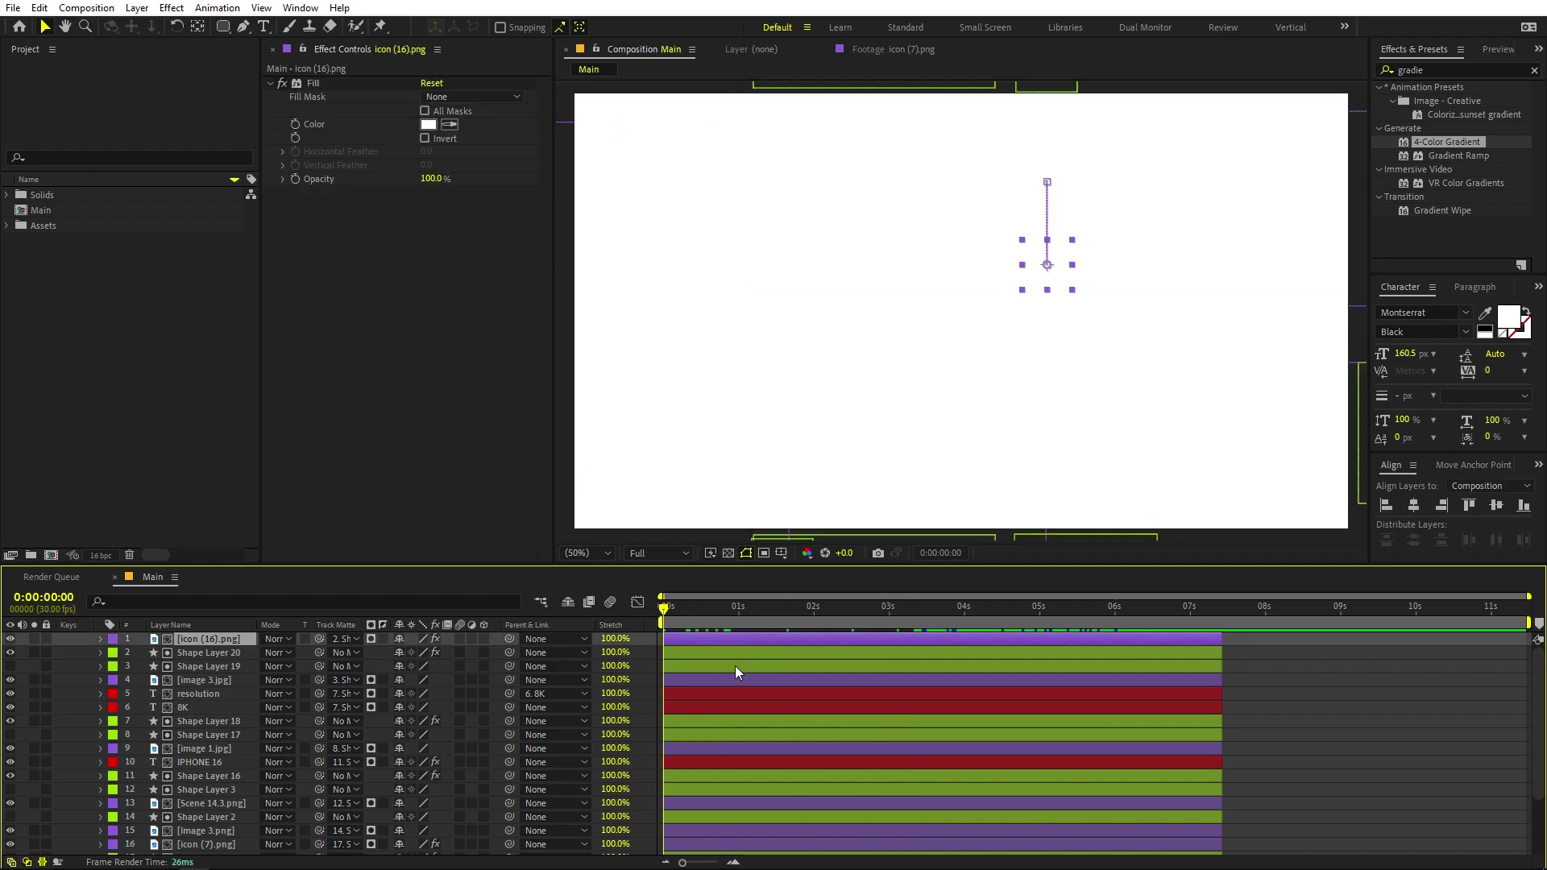
{"action": "scroll", "coordinate": [713, 765], "scroll_direction": "down", "scroll_amount": 2}
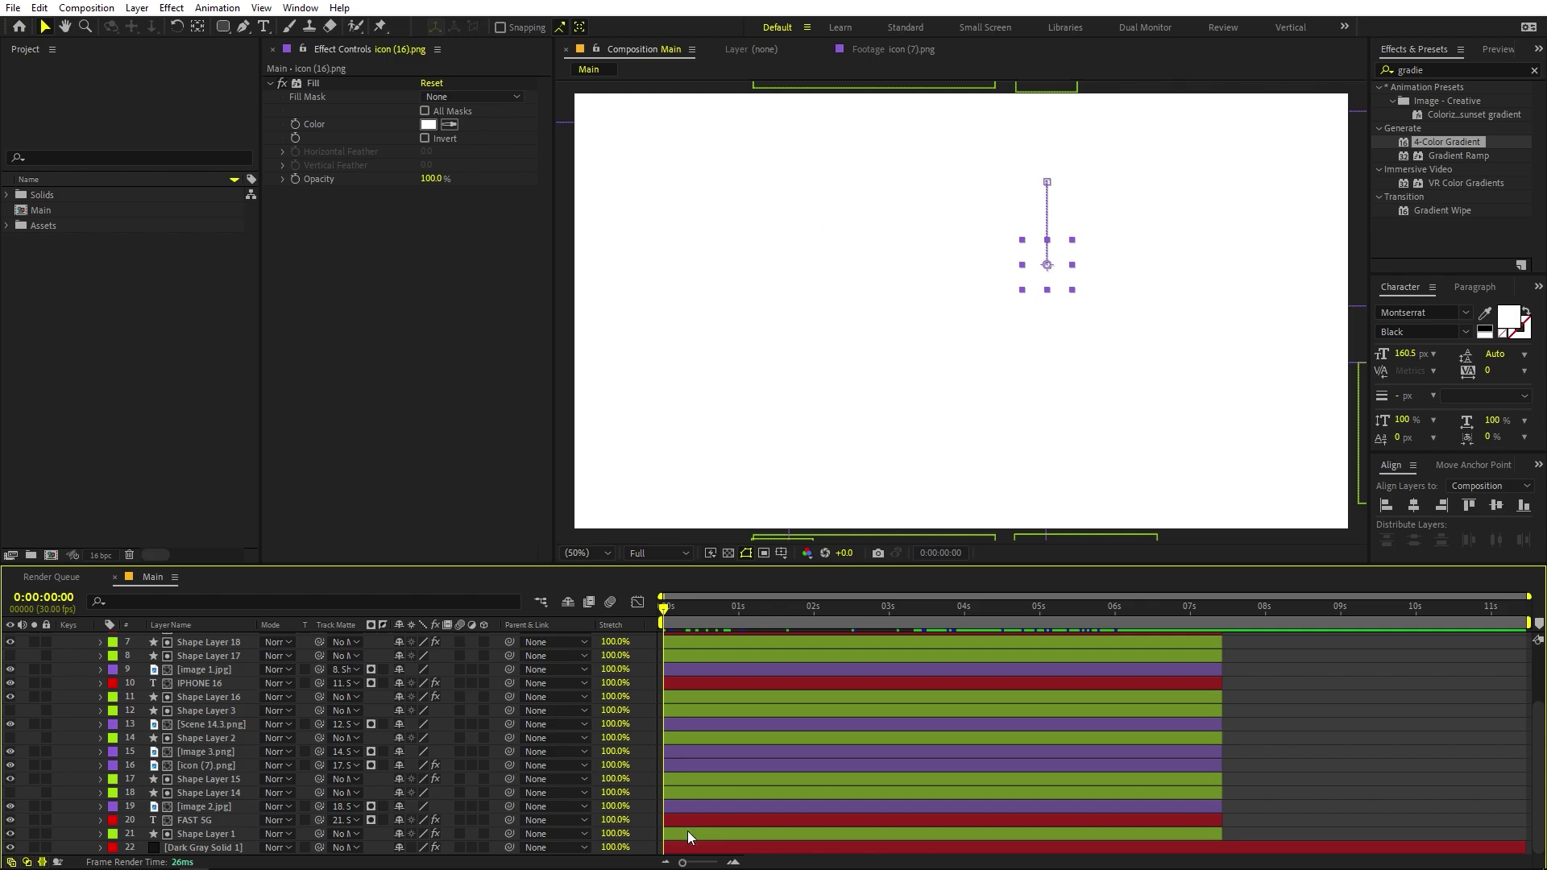
{"action": "key", "text": "ctrl+a"}
{"action": "left_click_drag", "start_coordinate": [725, 643], "coordinate": [930, 648]}
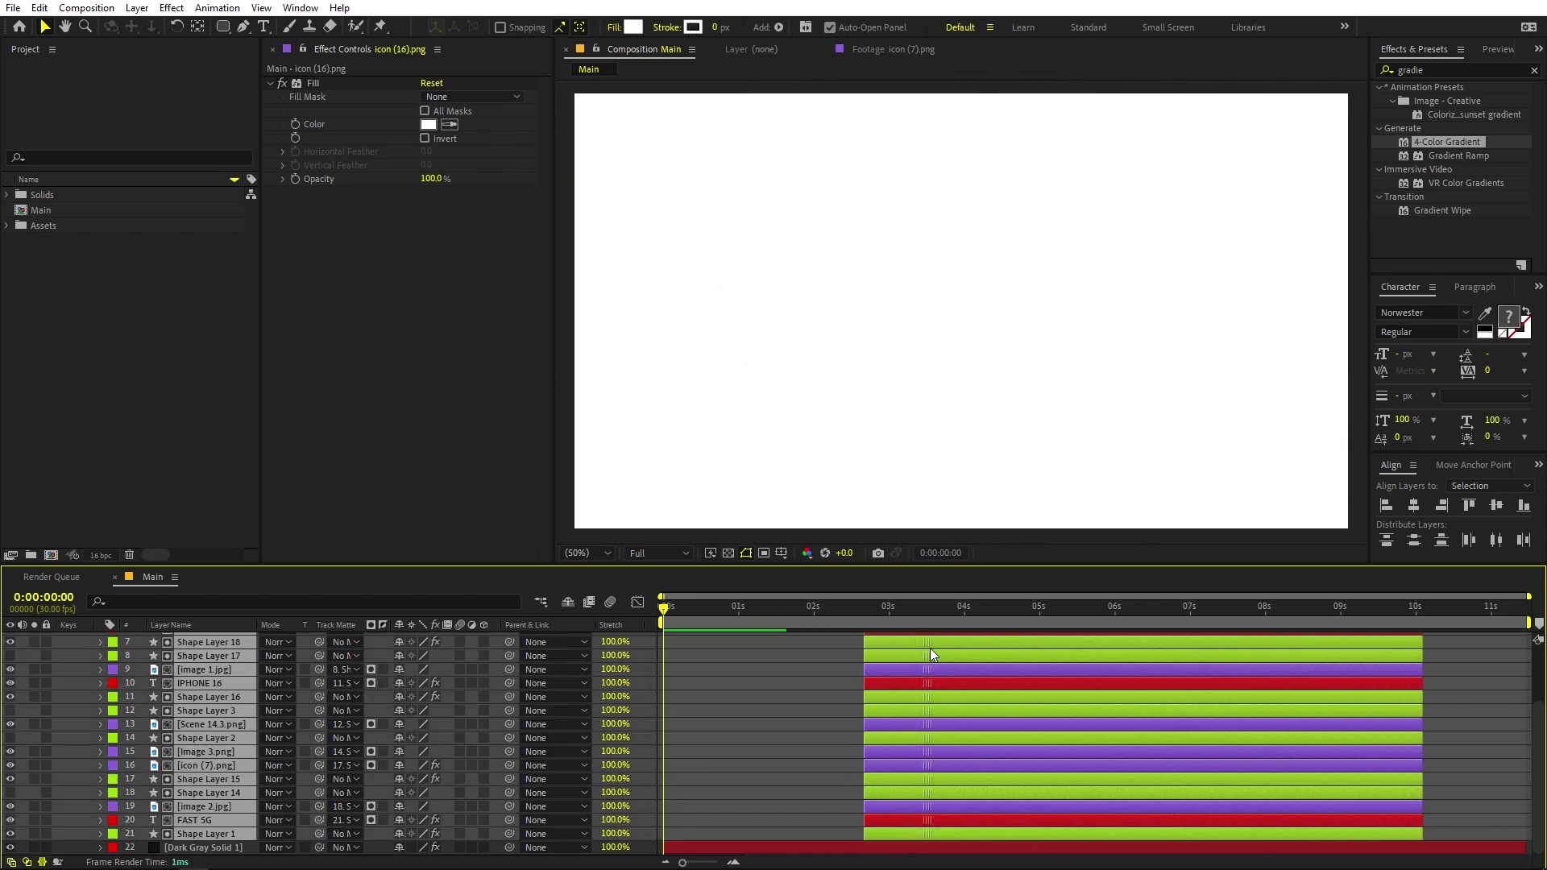
{"action": "left_click", "coordinate": [651, 675]}
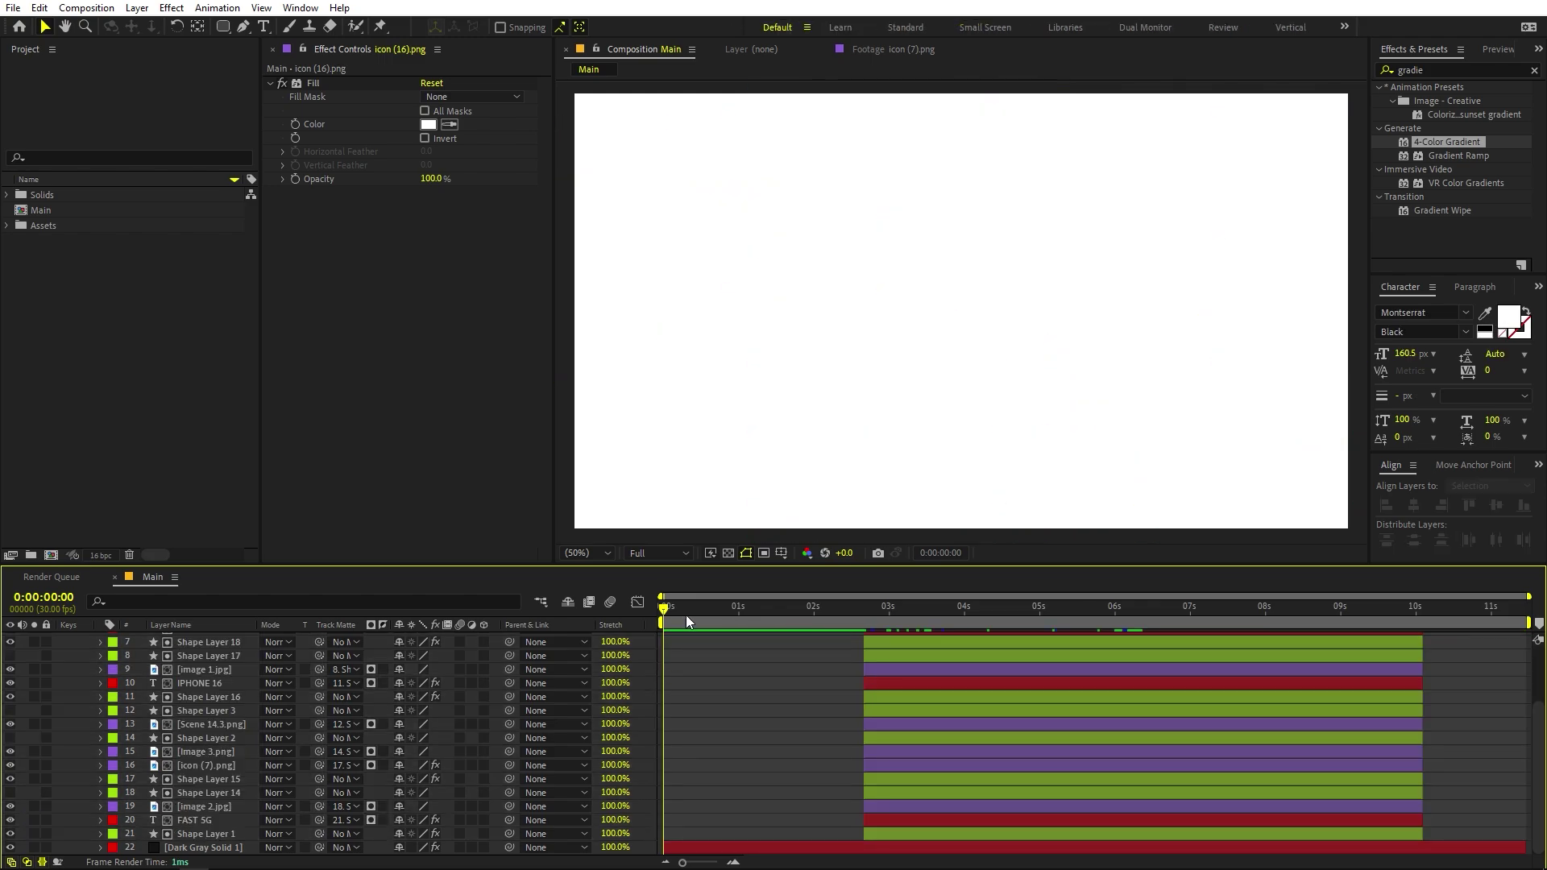
- Move the IPHONE 16 text and its Shape Layer 16 tile to start at 0 seconds, and scrub through their entrance
{"action": "left_click_drag", "start_coordinate": [687, 620], "coordinate": [945, 636]}
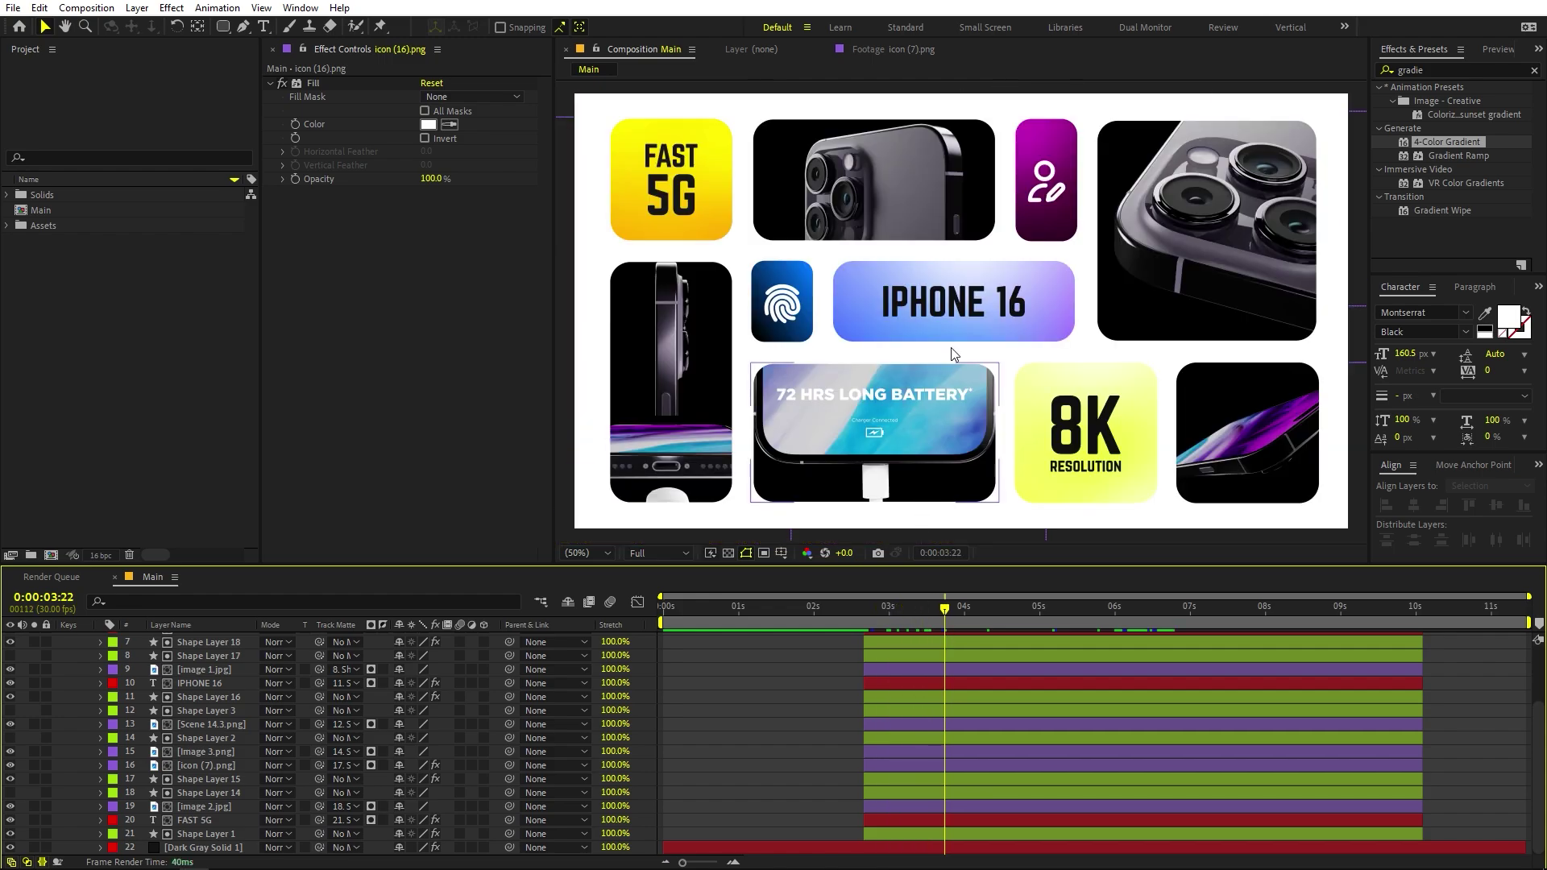
{"action": "left_click", "coordinate": [948, 300]}
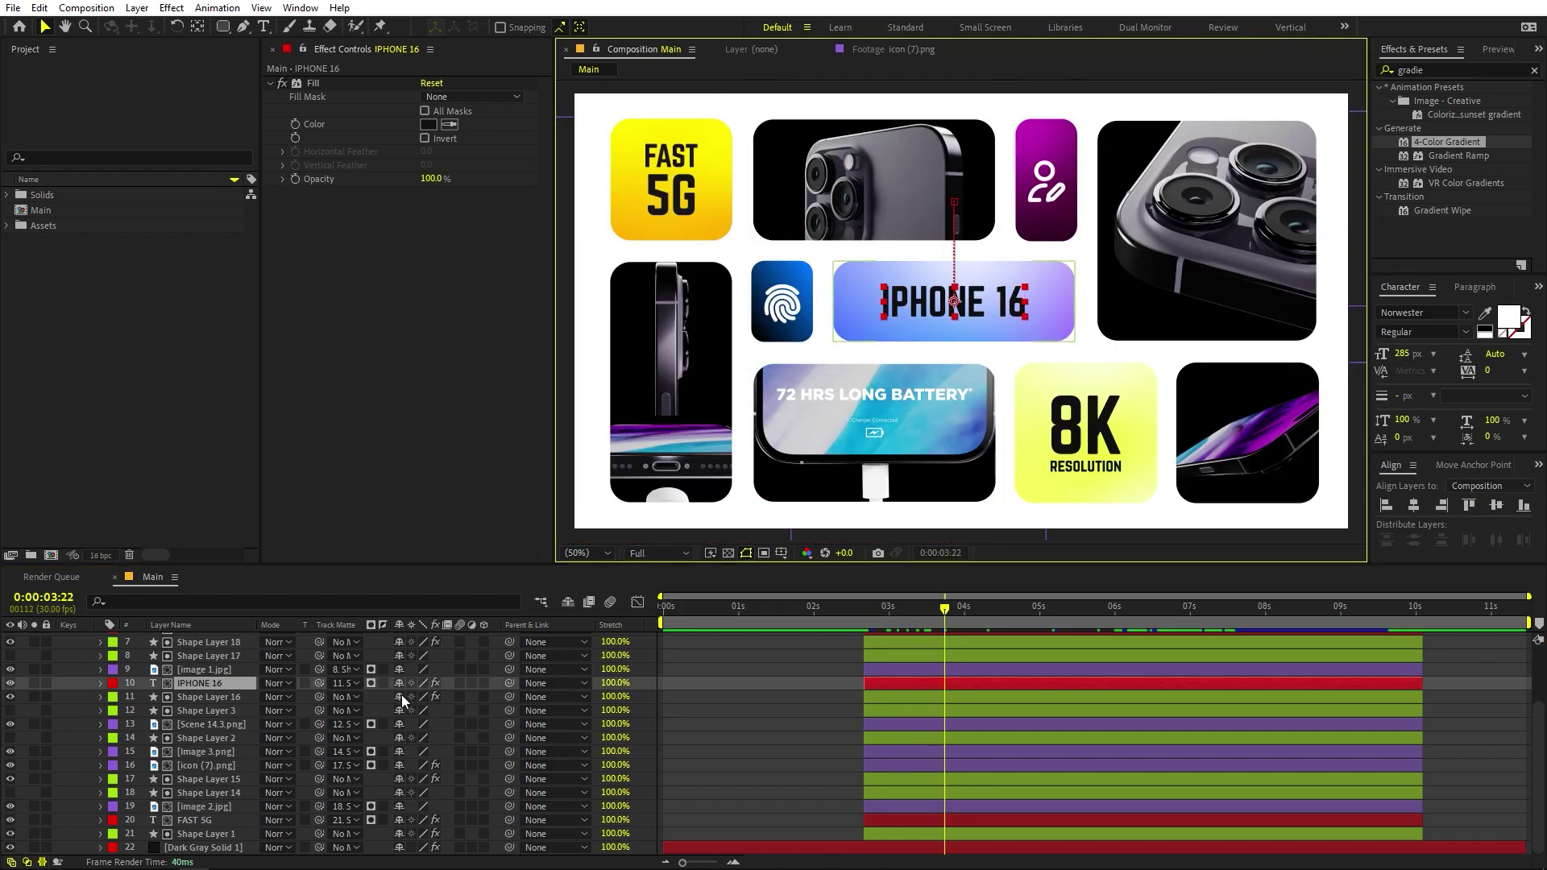
{"action": "left_click", "coordinate": [209, 695], "text": "ctrl"}
{"action": "left_click_drag", "start_coordinate": [900, 683], "coordinate": [699, 693]}
{"action": "left_click_drag", "start_coordinate": [699, 601], "coordinate": [752, 639]}
{"action": "left_click_drag", "start_coordinate": [853, 608], "coordinate": [916, 610]}
- Move image 1.jpg and Shape Layer 17 to start at about 0.3 seconds, and 8K and Shape Layer 18 at about 0.4 seconds
{"action": "left_click", "coordinate": [906, 674]}
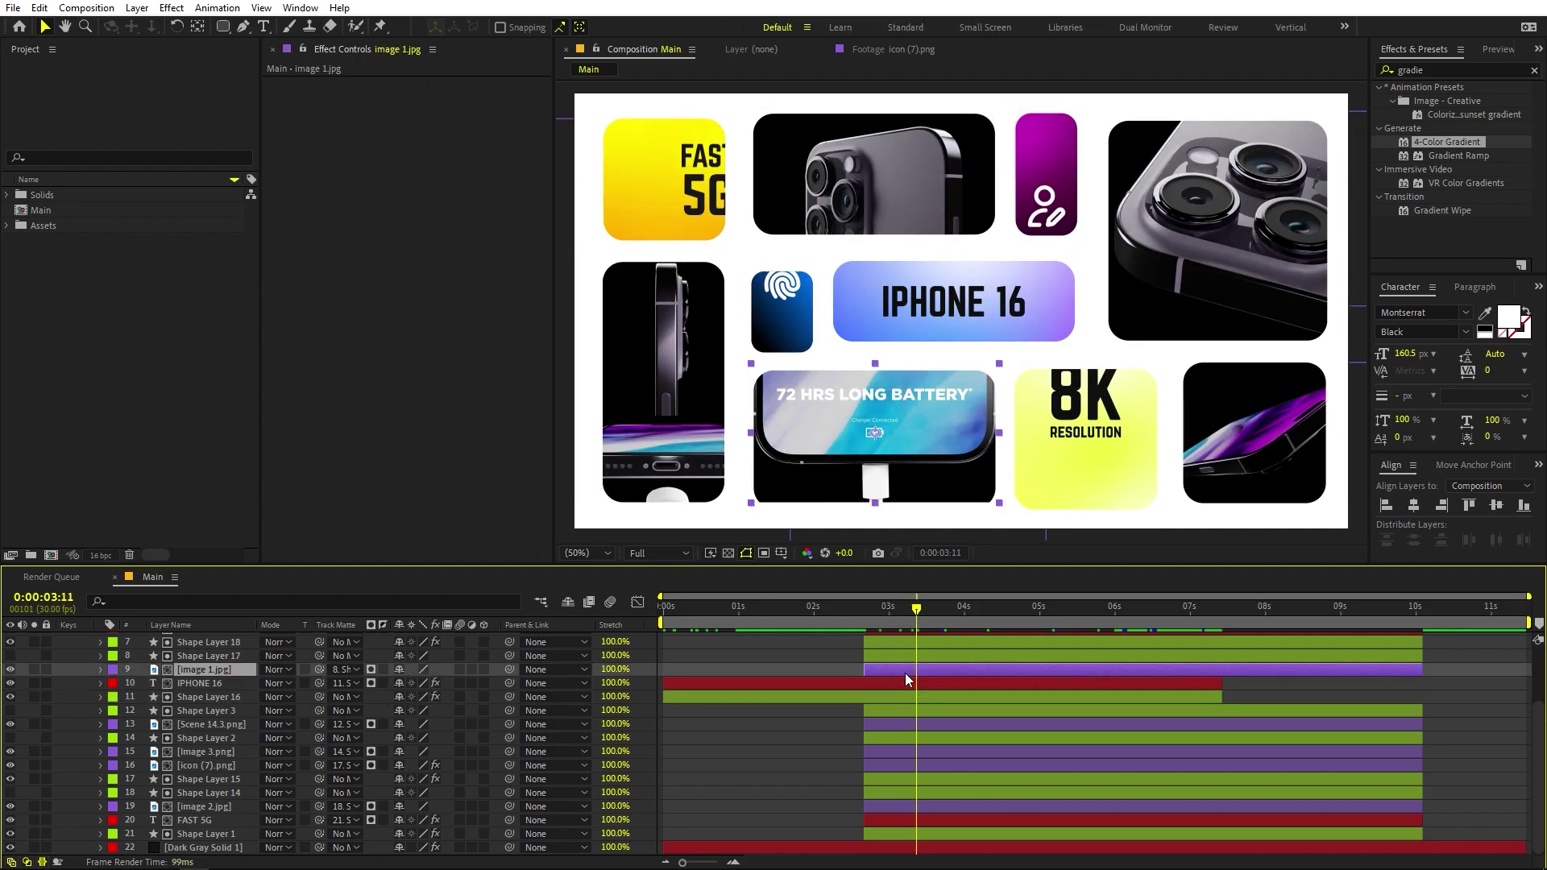
{"action": "left_click", "coordinate": [920, 656], "text": "ctrl"}
{"action": "left_click_drag", "start_coordinate": [920, 656], "coordinate": [694, 661]}
{"action": "scroll", "coordinate": [927, 689], "scroll_direction": "up", "scroll_amount": 3}
{"action": "left_click", "coordinate": [904, 721]}
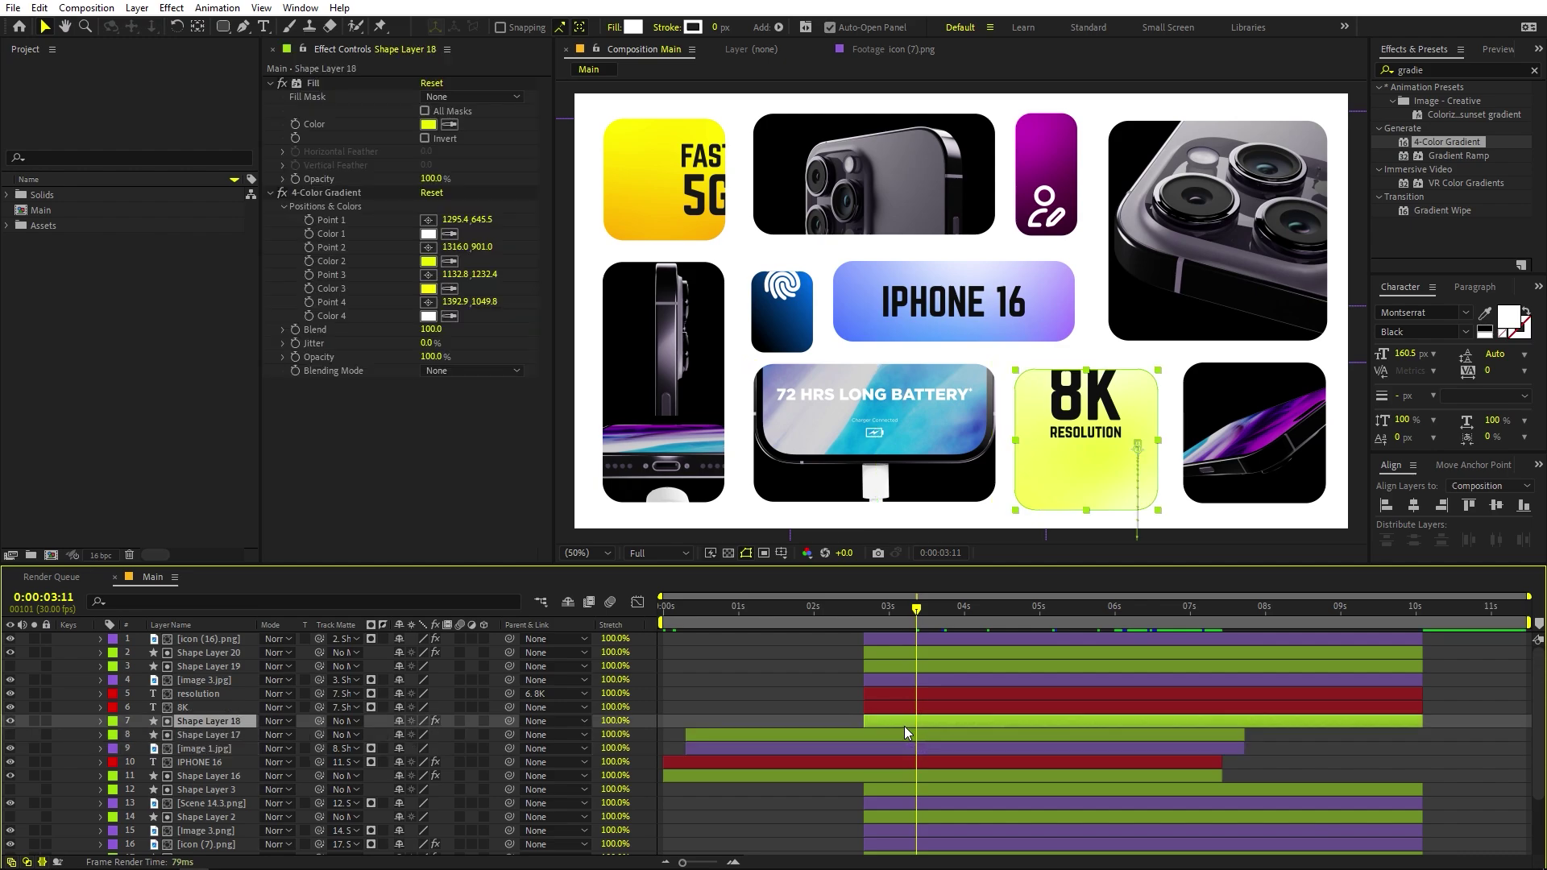
{"action": "left_click", "coordinate": [904, 709], "text": "ctrl"}
{"action": "left_click_drag", "start_coordinate": [922, 709], "coordinate": [754, 721]}
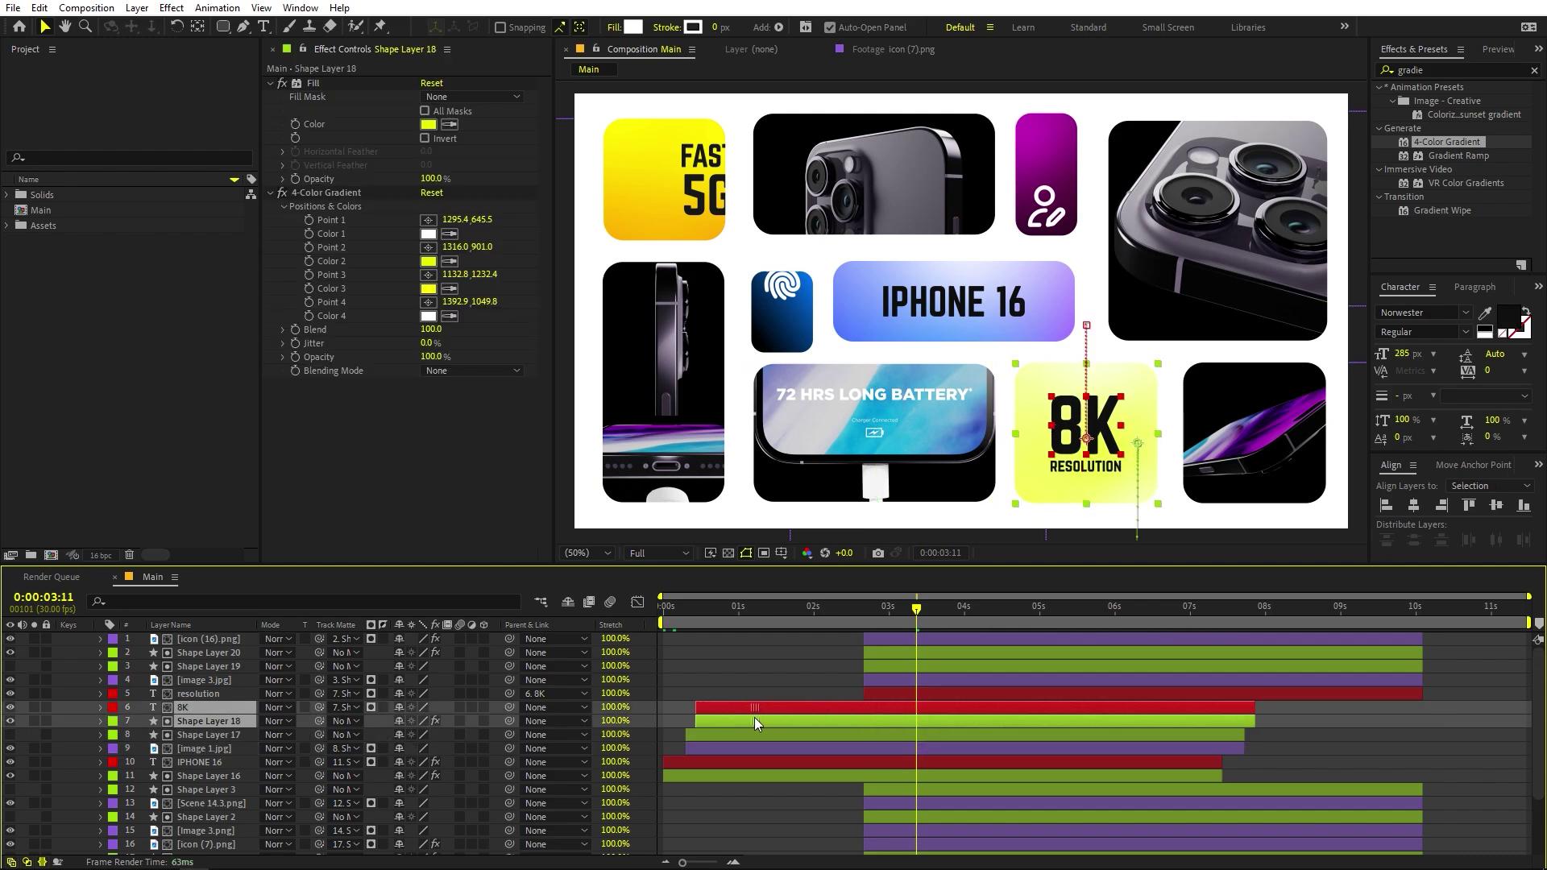
- Move Shape Layer 3 and Scene 14.3.png to start at about 0.5 seconds
{"action": "scroll", "coordinate": [901, 691], "scroll_direction": "down", "scroll_amount": 2}
{"action": "left_click", "coordinate": [907, 709]}
{"action": "left_click", "coordinate": [906, 728], "text": "ctrl"}
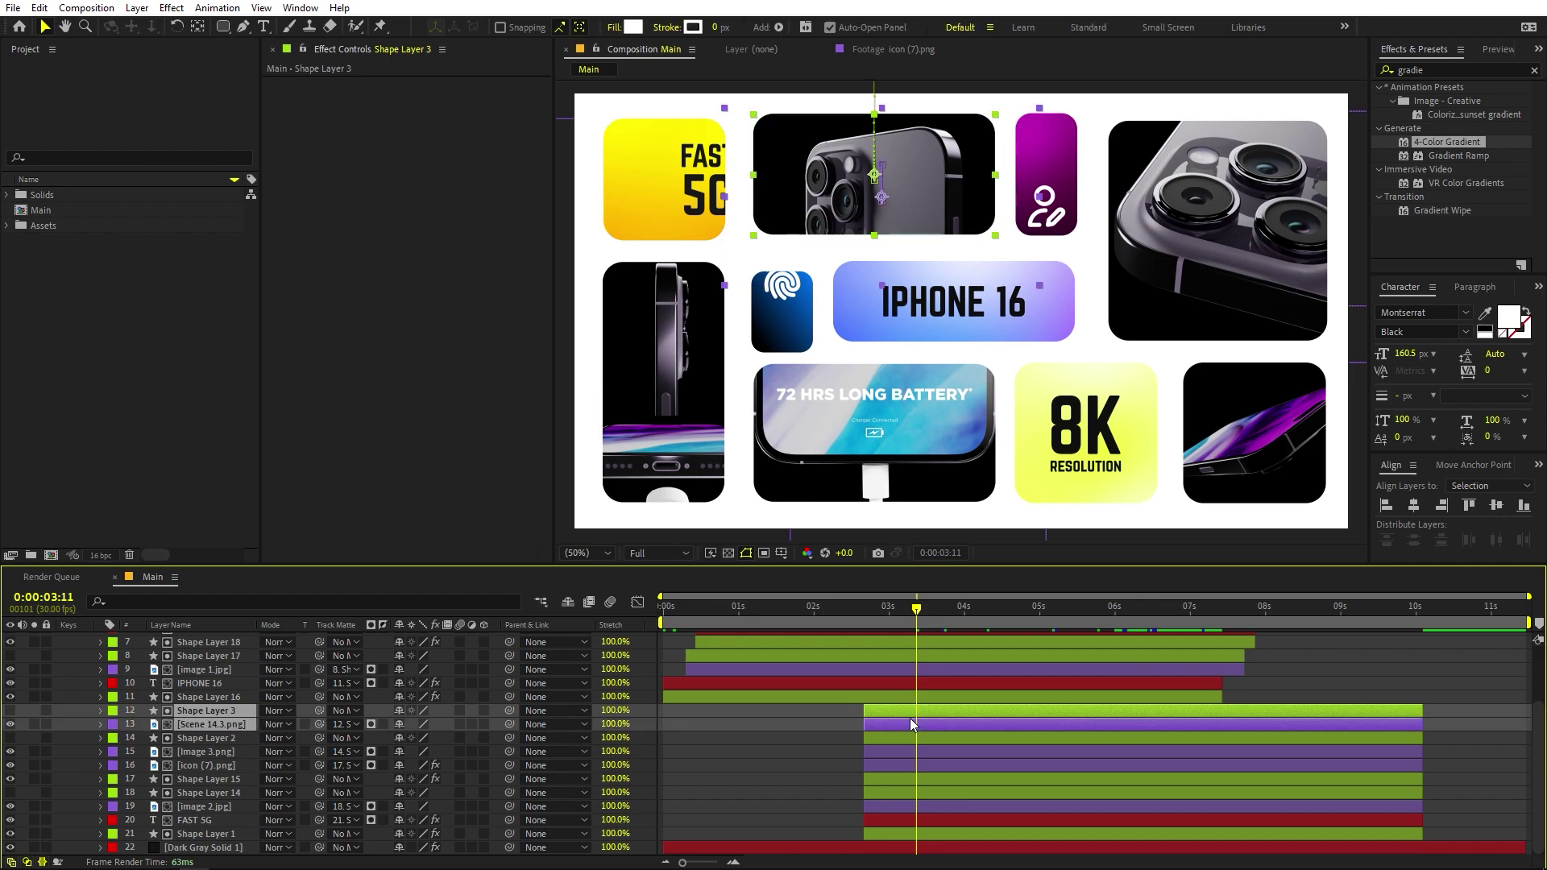
{"action": "left_click_drag", "start_coordinate": [906, 727], "coordinate": [756, 724]}
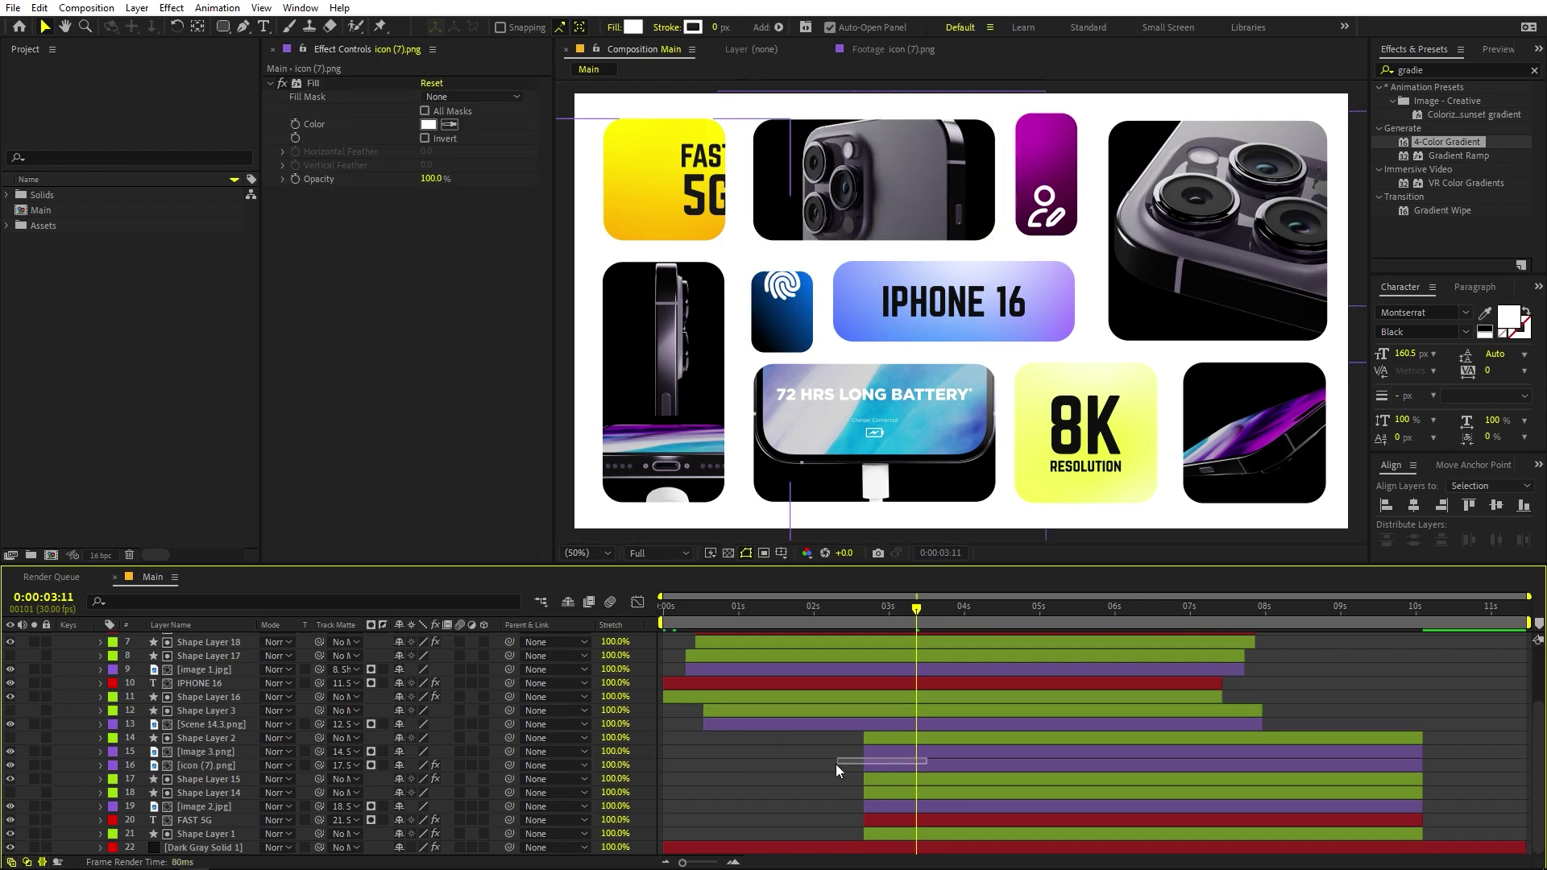
- Start icon (7).png and Shape Layer 15 at about 0.7 seconds, icon (16).png and Shape Layer 20 at frame 16, and preview the animation
{"action": "left_click", "coordinate": [910, 765]}
{"action": "left_click", "coordinate": [903, 779], "text": "ctrl"}
{"action": "left_click_drag", "start_coordinate": [904, 766], "coordinate": [771, 765]}
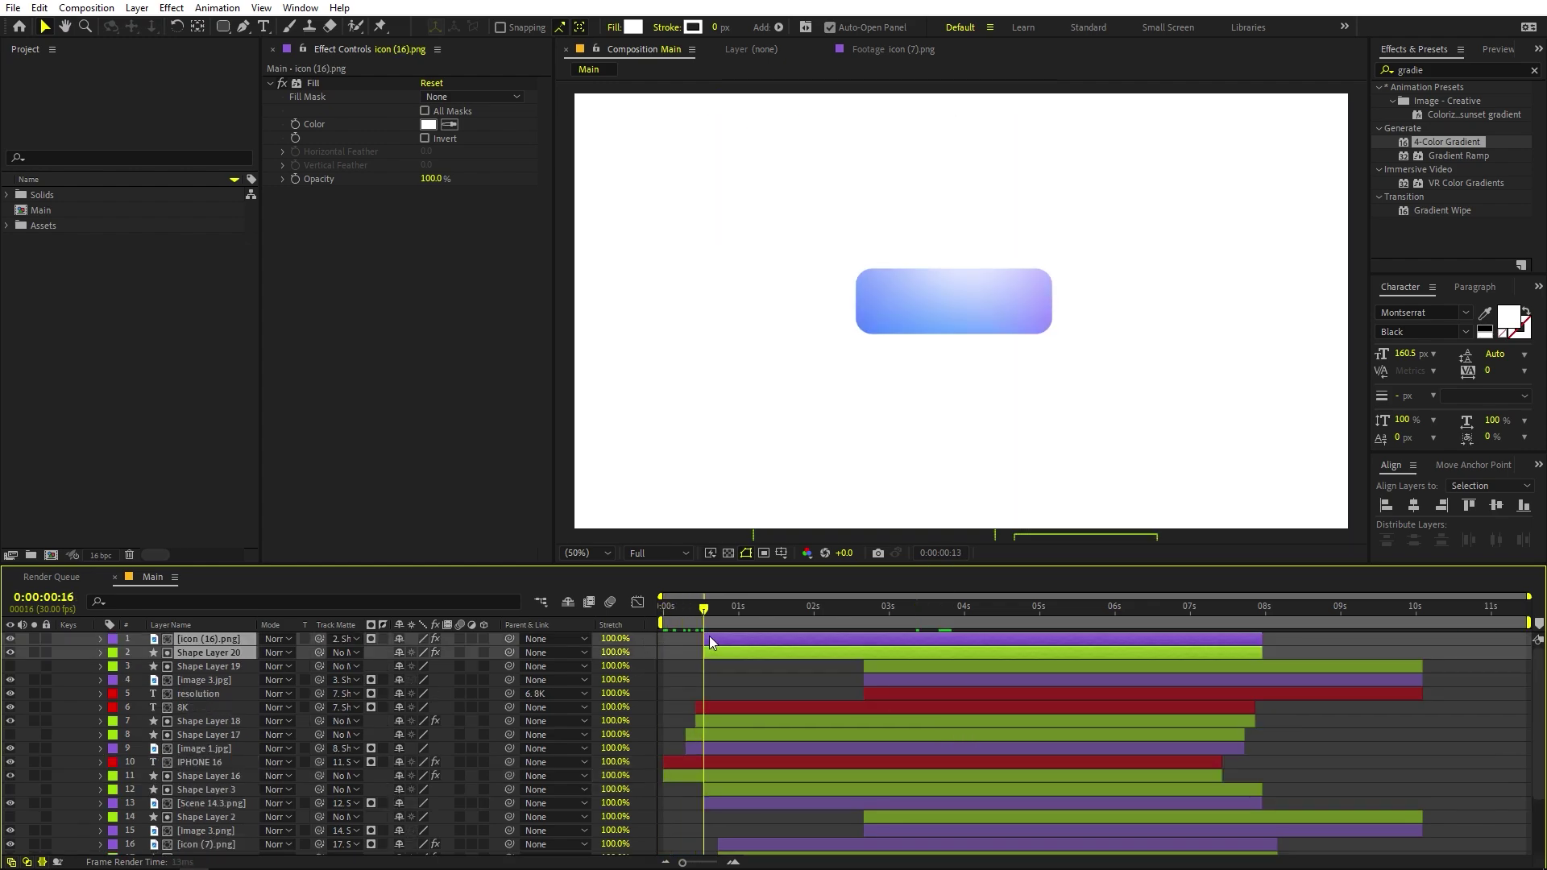
{"action": "left_click_drag", "start_coordinate": [709, 636], "coordinate": [799, 632]}
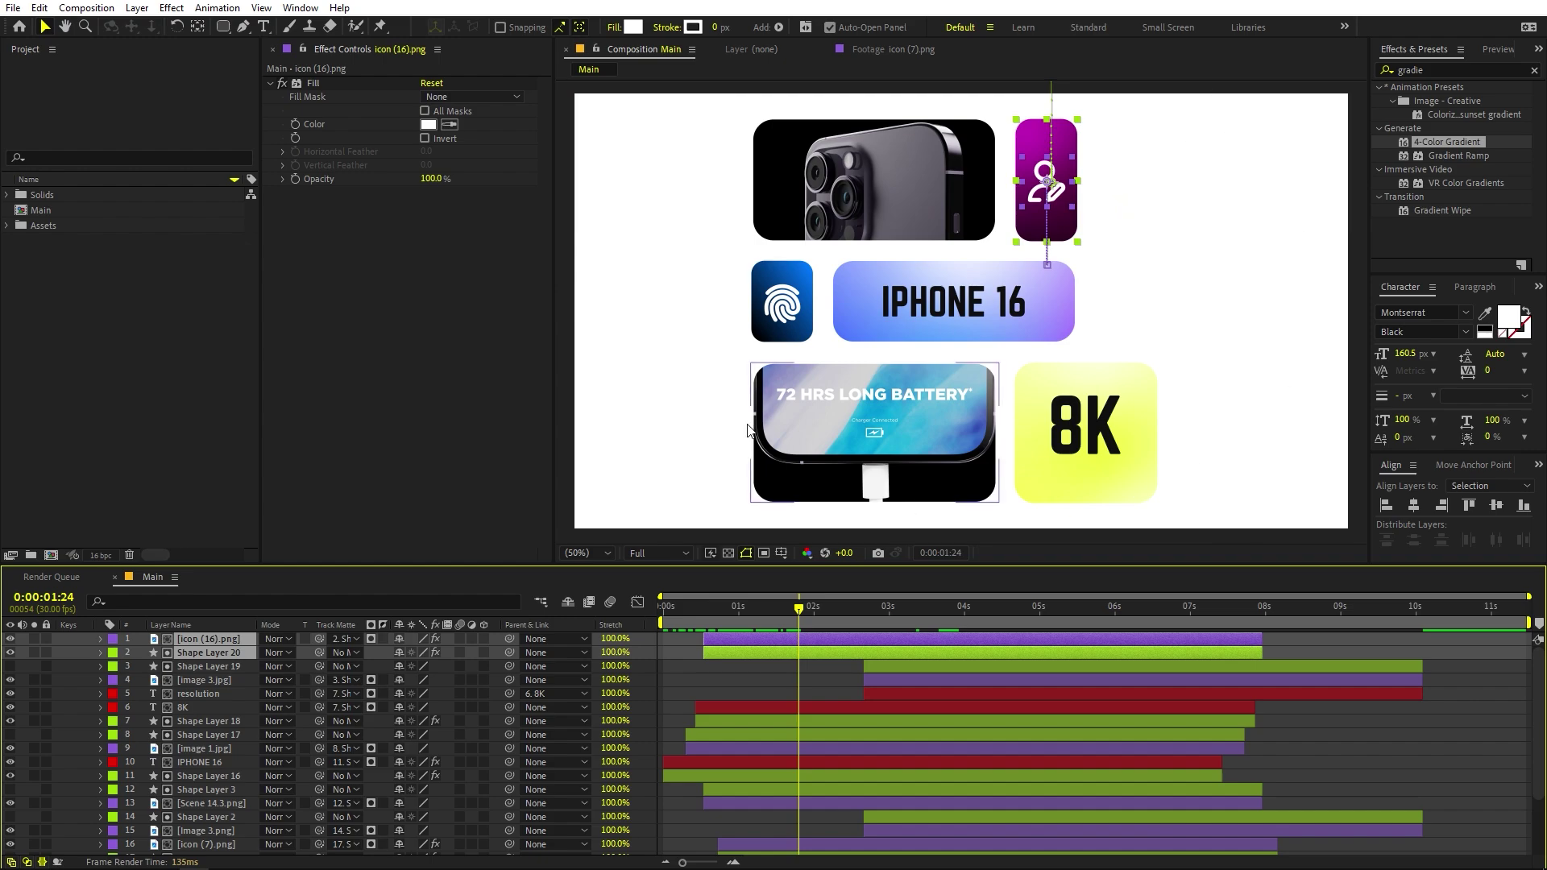
{"action": "key", "text": "Home"}
{"action": "key", "text": "space"}
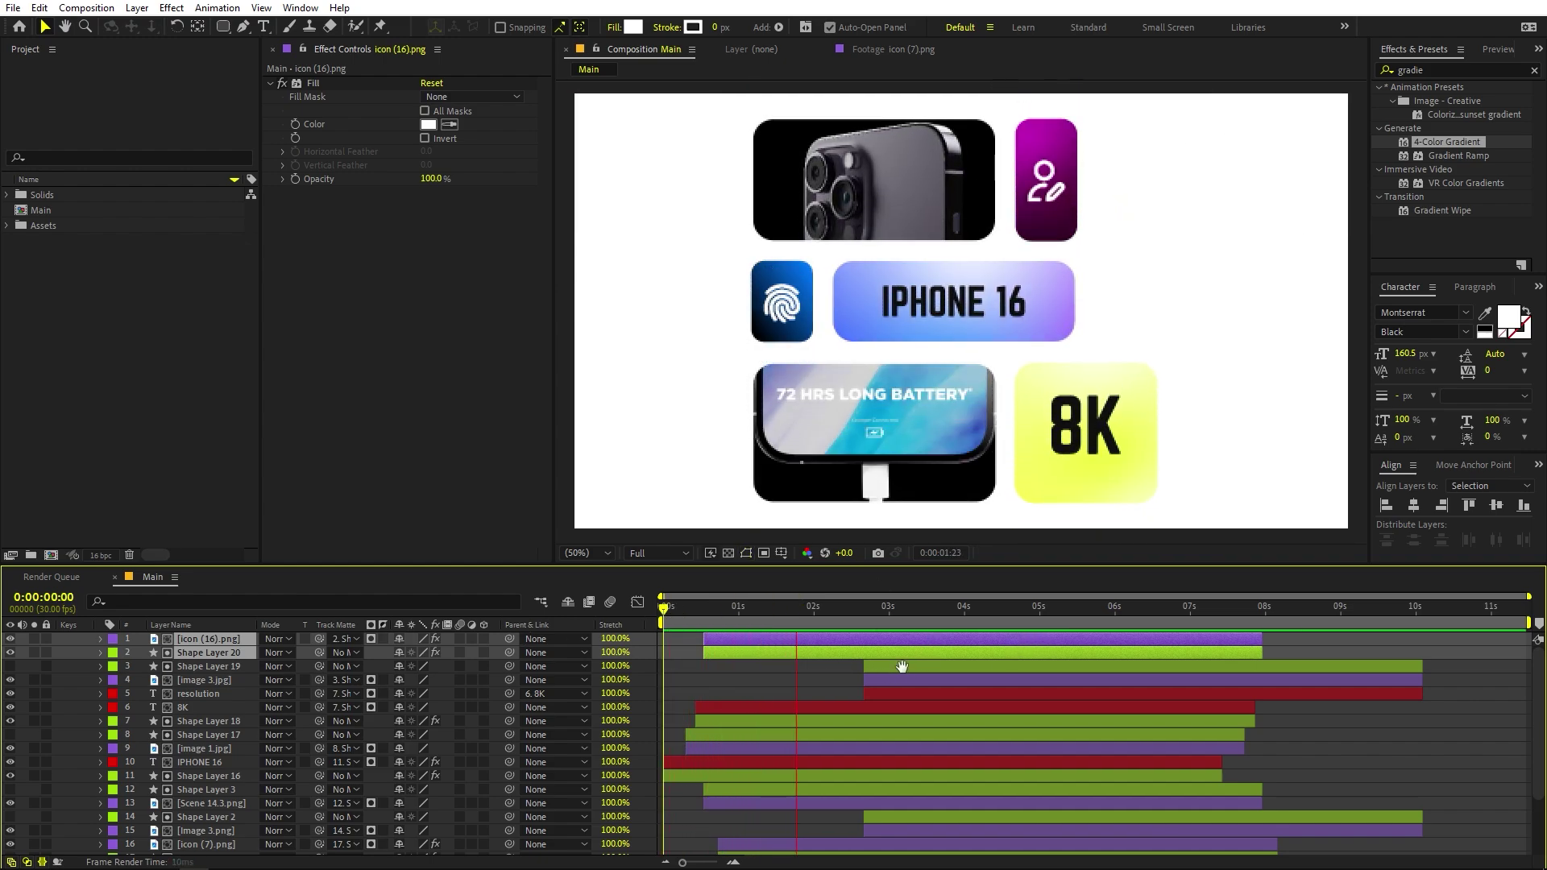
- Move icon (7).png and Shape Layer 15 to start at about 0.3 seconds, and preview the animation from the beginning
{"action": "left_click_drag", "start_coordinate": [698, 625], "coordinate": [746, 626]}
{"action": "left_click", "coordinate": [785, 348]}
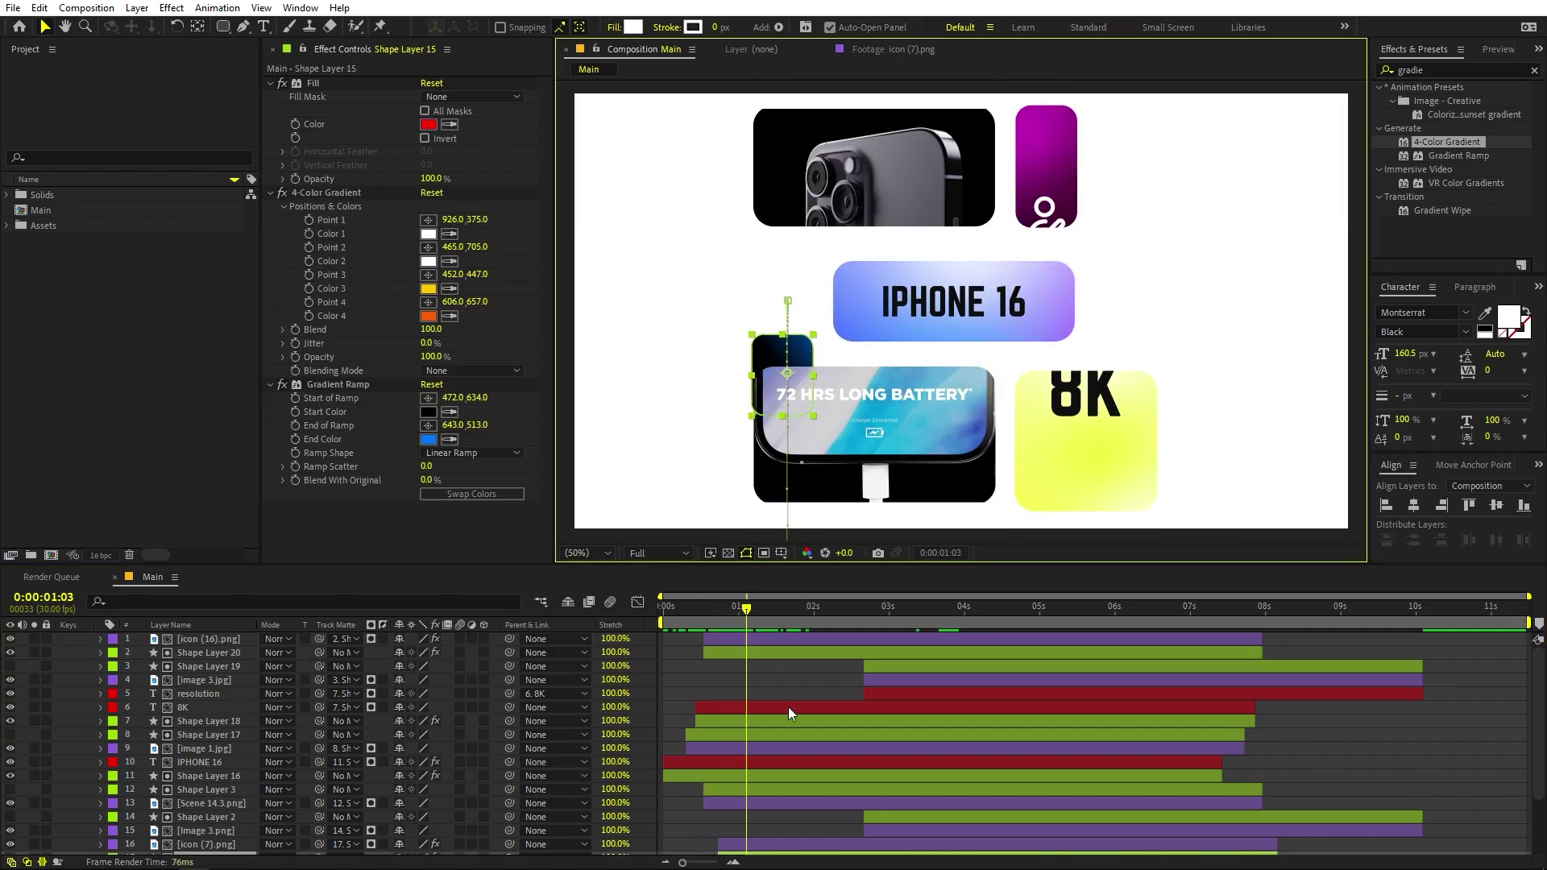
{"action": "scroll", "coordinate": [788, 707], "scroll_direction": "down", "scroll_amount": 3}
{"action": "left_click", "coordinate": [761, 764], "text": "ctrl"}
{"action": "left_click_drag", "start_coordinate": [780, 762], "coordinate": [755, 761]}
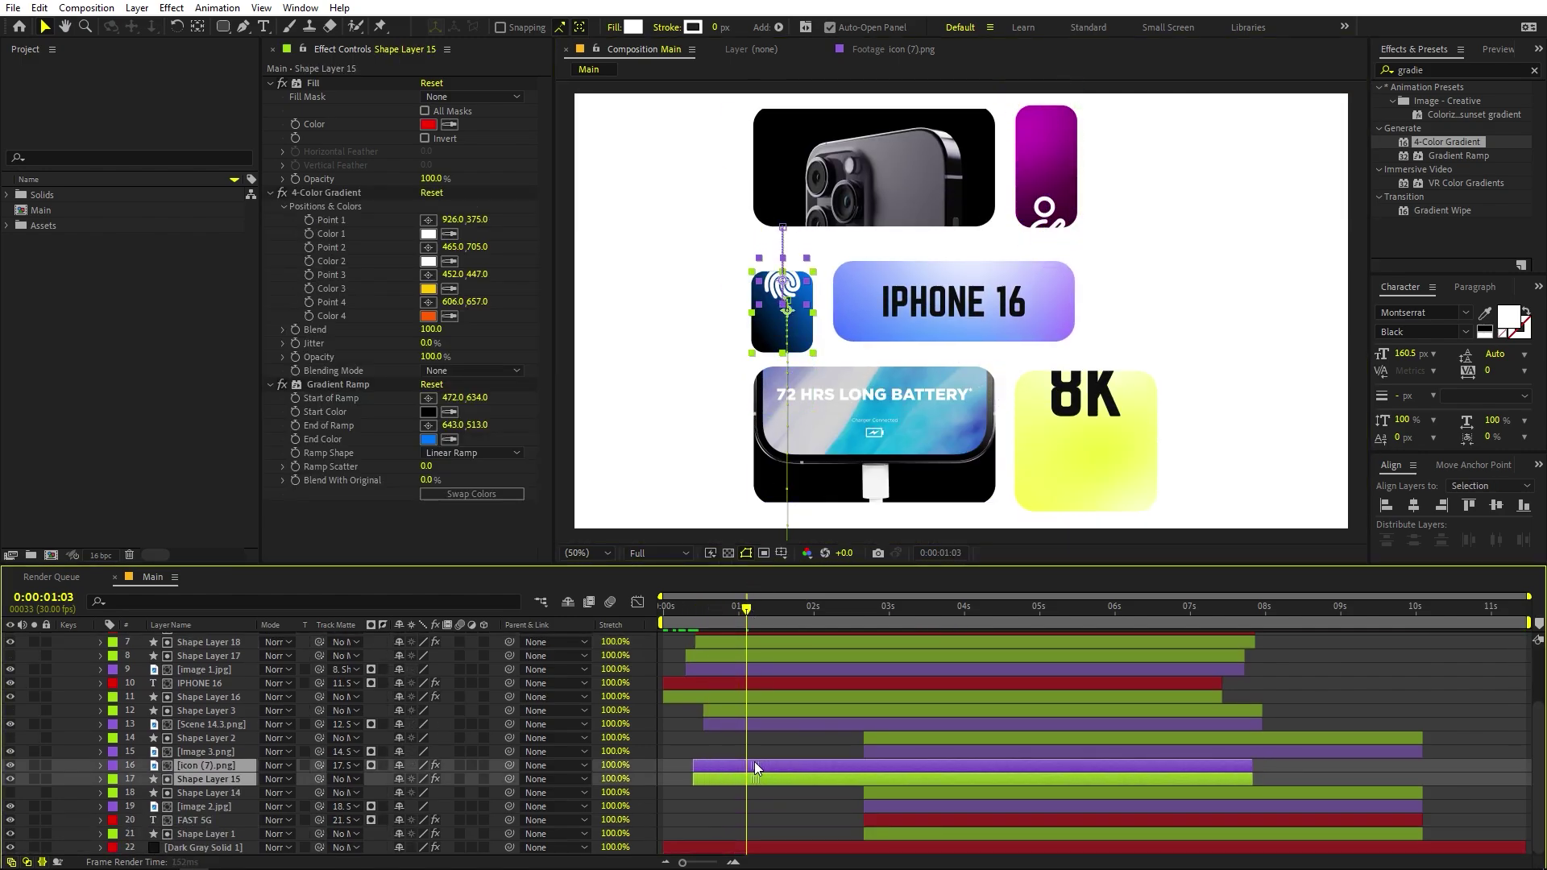
{"action": "left_click", "coordinate": [713, 626]}
{"action": "key", "text": "space"}
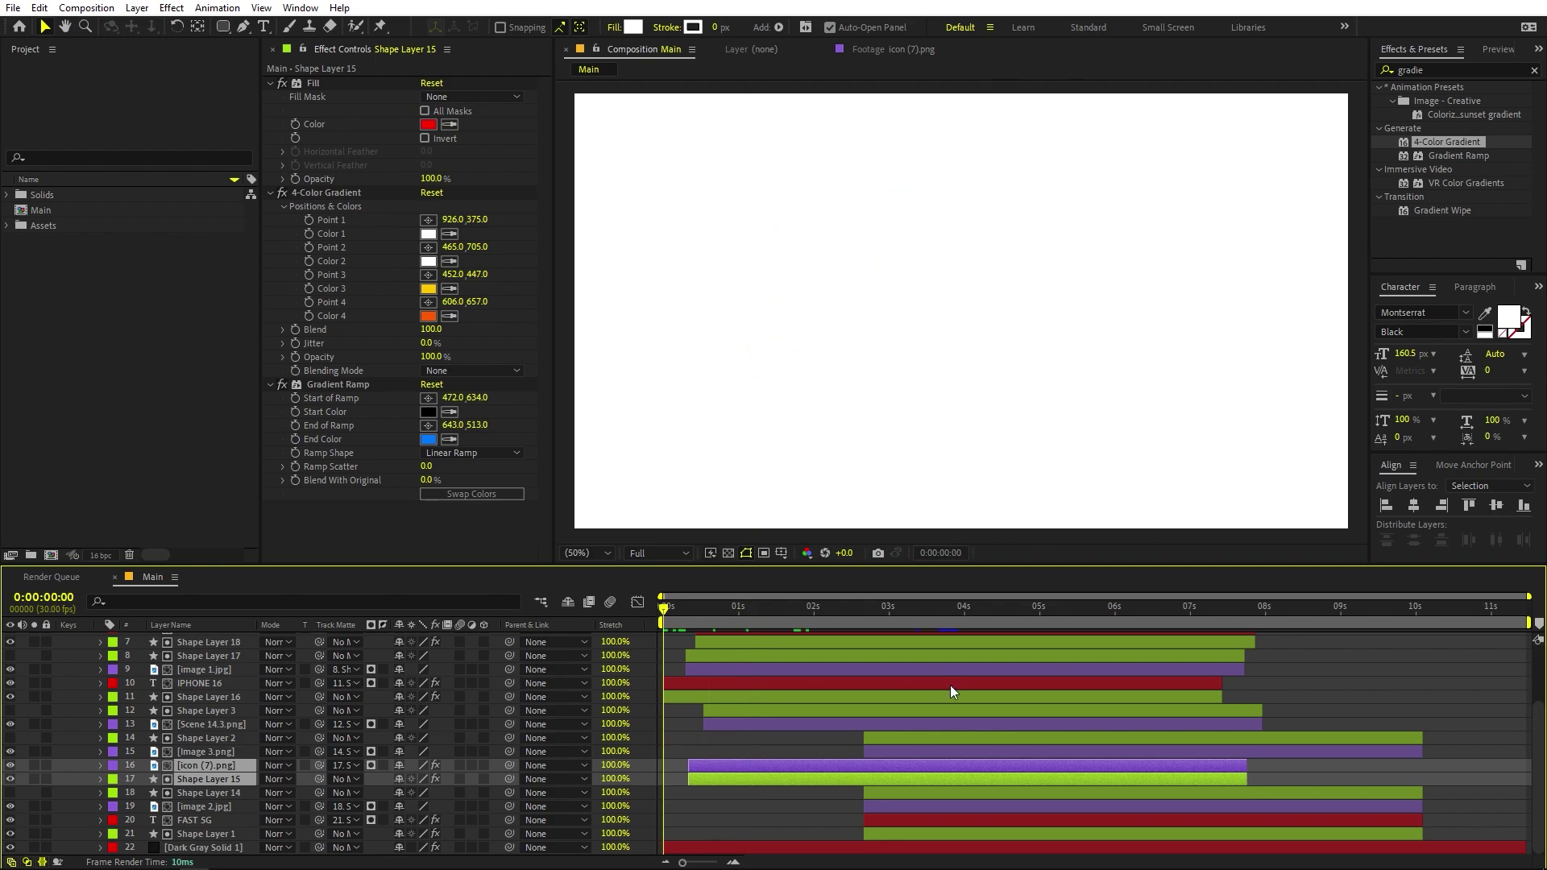
- Align the resolution text's start with 8K, and move Shape Layer 19 and image 3.jpg to start at about 1 second
{"action": "left_click", "coordinate": [796, 613]}
{"action": "left_click", "coordinate": [915, 735]}
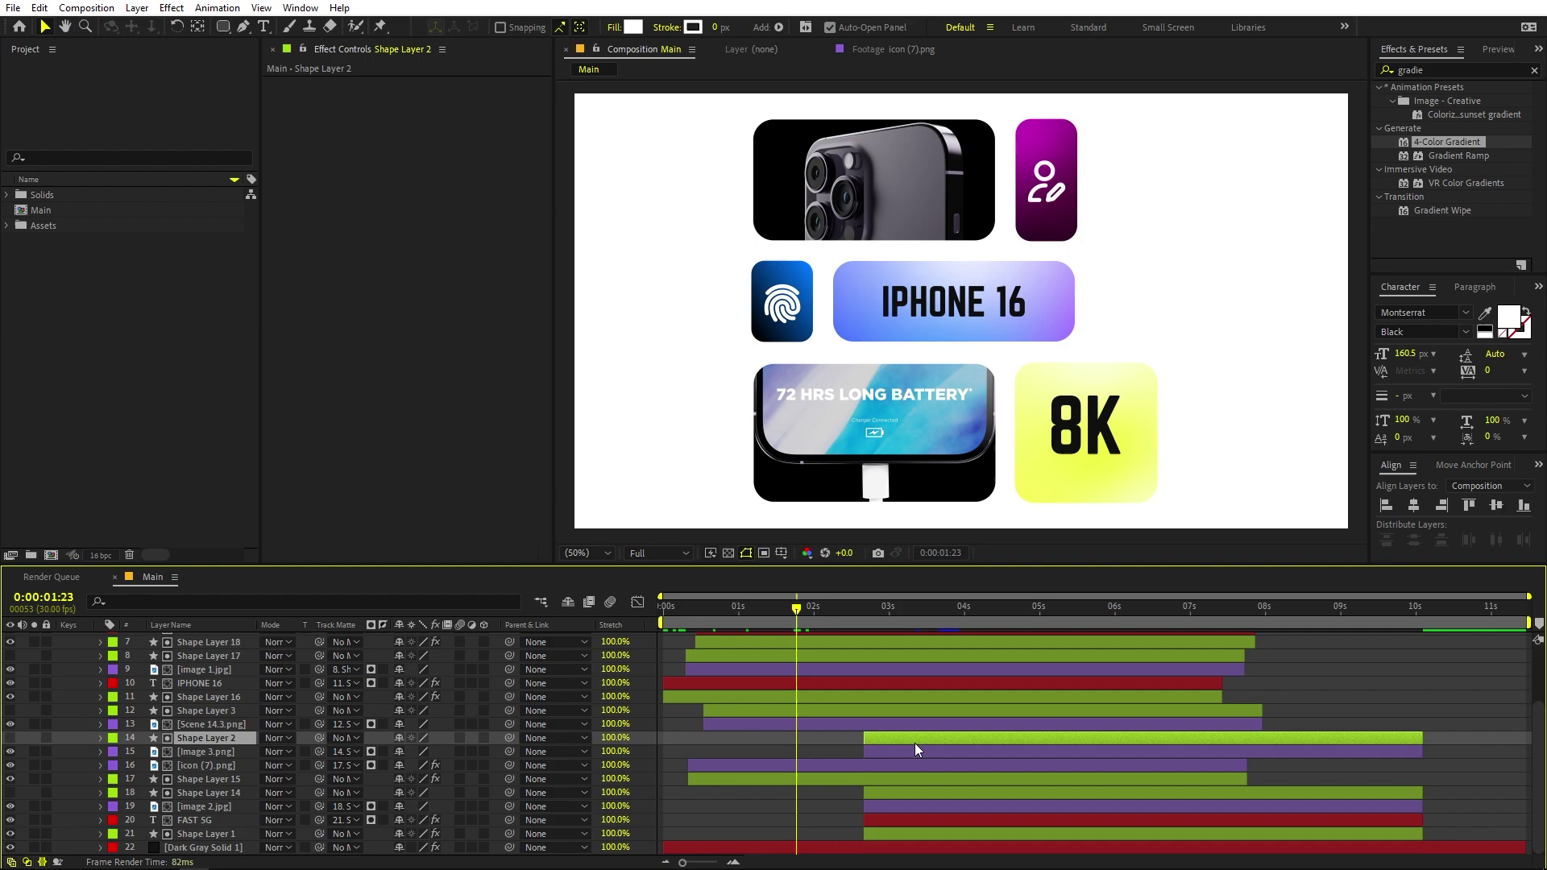
{"action": "scroll", "coordinate": [916, 743], "scroll_direction": "up", "scroll_amount": 3}
{"action": "left_click", "coordinate": [888, 668]}
{"action": "left_click_drag", "start_coordinate": [878, 685], "coordinate": [842, 674]}
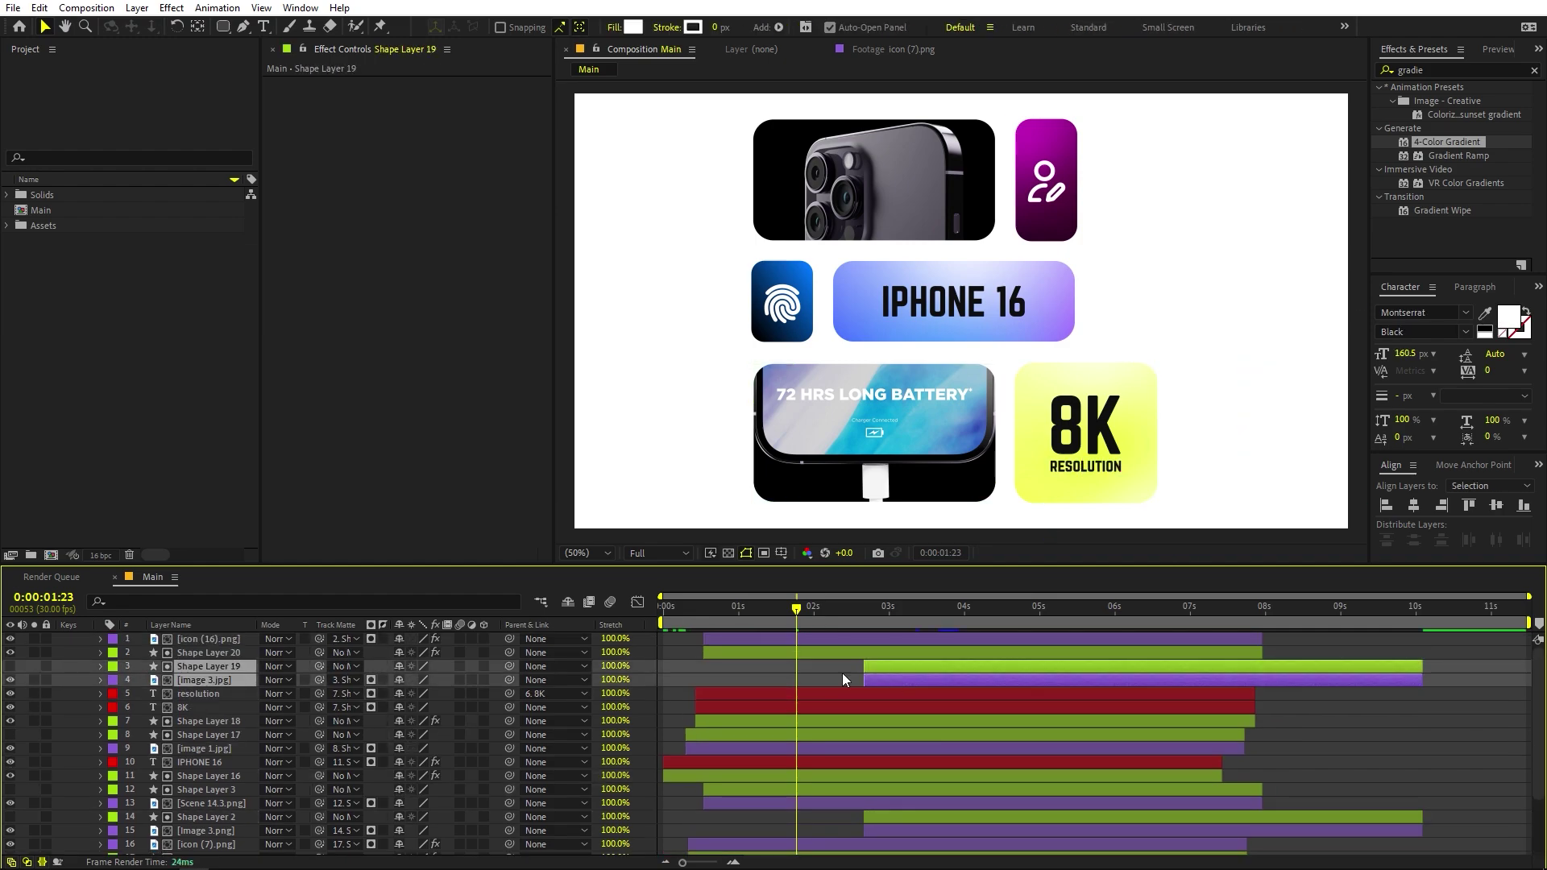
- Start Shape Layers 14 and 1, image 2.jpg and FAST 5G at about 0.7 seconds, Shape Layer 2 and Image 3.png at about 0.9, and preview
{"action": "scroll", "coordinate": [891, 809], "scroll_direction": "down", "scroll_amount": 3}
{"action": "left_click_drag", "start_coordinate": [891, 809], "coordinate": [766, 791]}
{"action": "key", "text": "Home"}
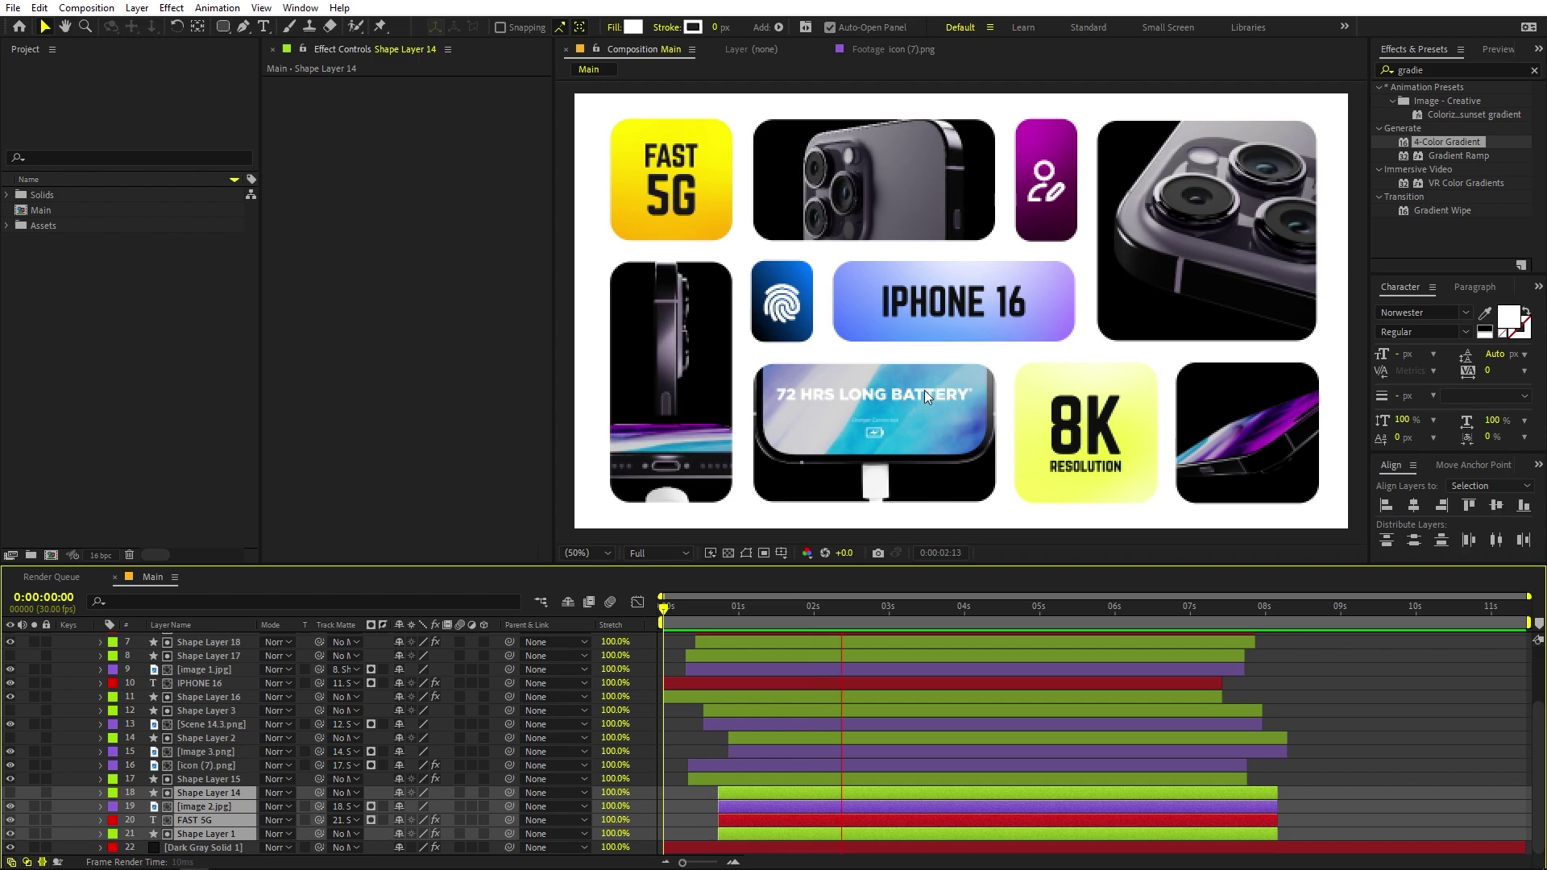
{"action": "key", "text": "space"}
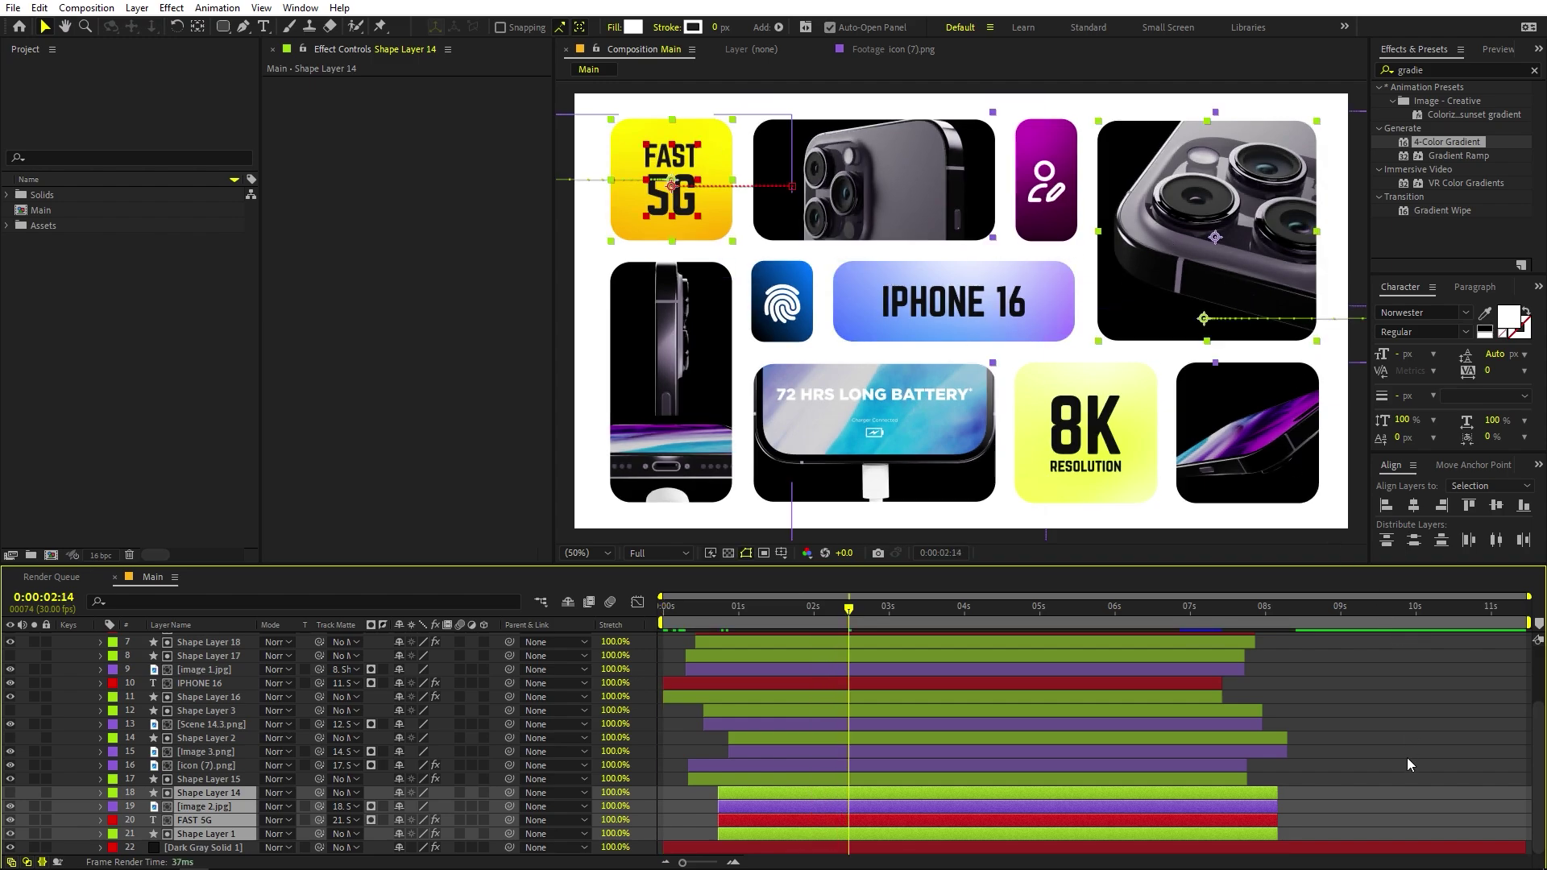
{"action": "left_click", "coordinate": [1407, 758]}
- Move the end keyframes of all tile shape layers about 0.3 seconds later, and preview the animation from the beginning
{"action": "left_click", "coordinate": [832, 830]}
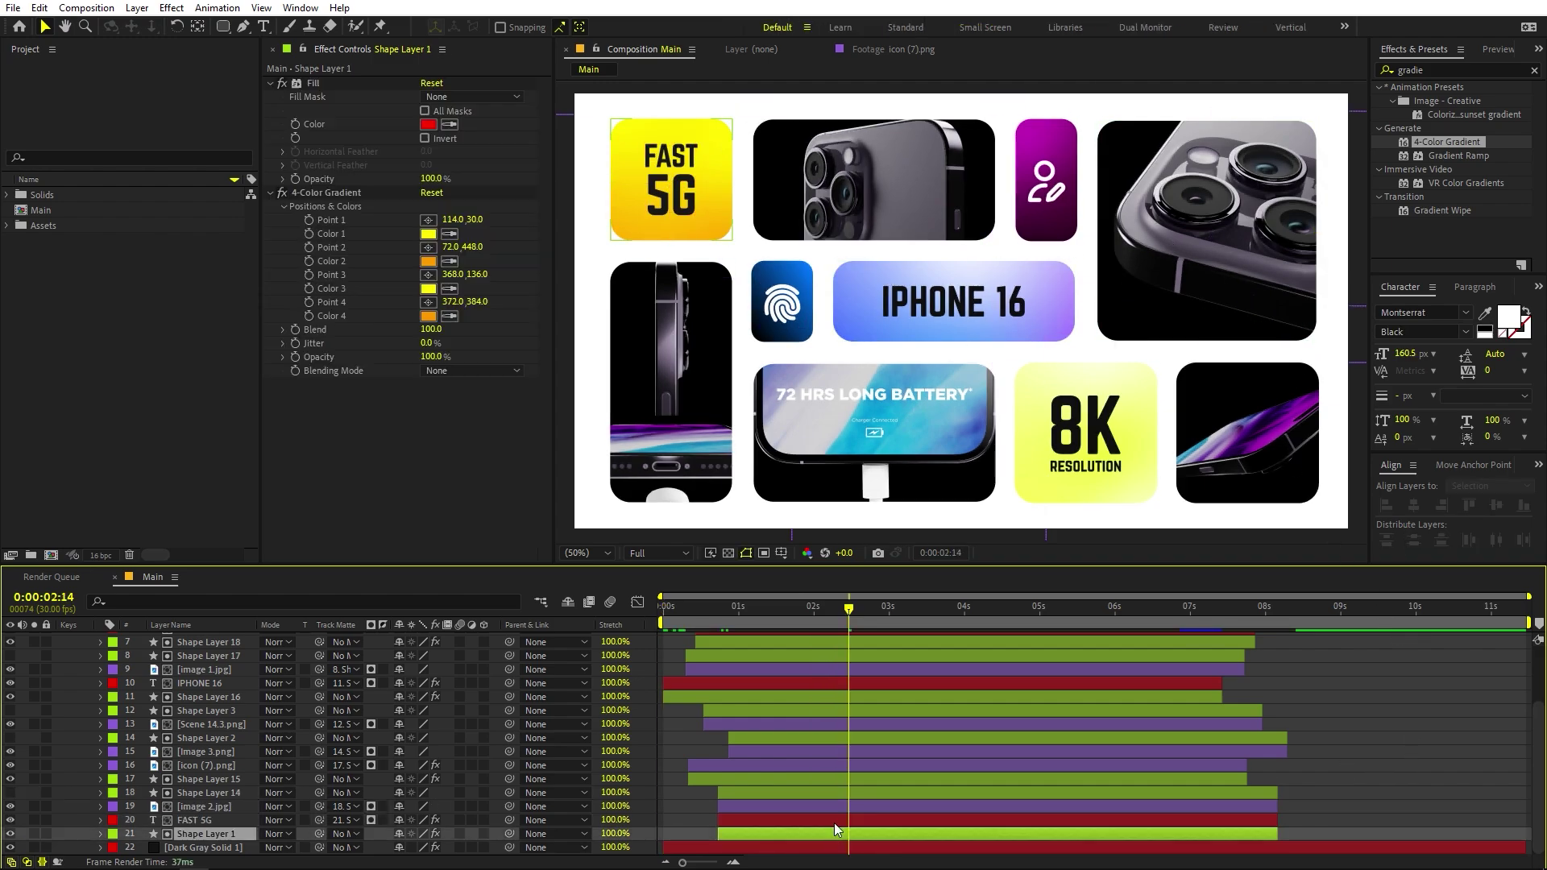
{"action": "scroll", "coordinate": [855, 766], "scroll_direction": "up", "scroll_amount": 3}
{"action": "key", "text": "ctrl+a"}
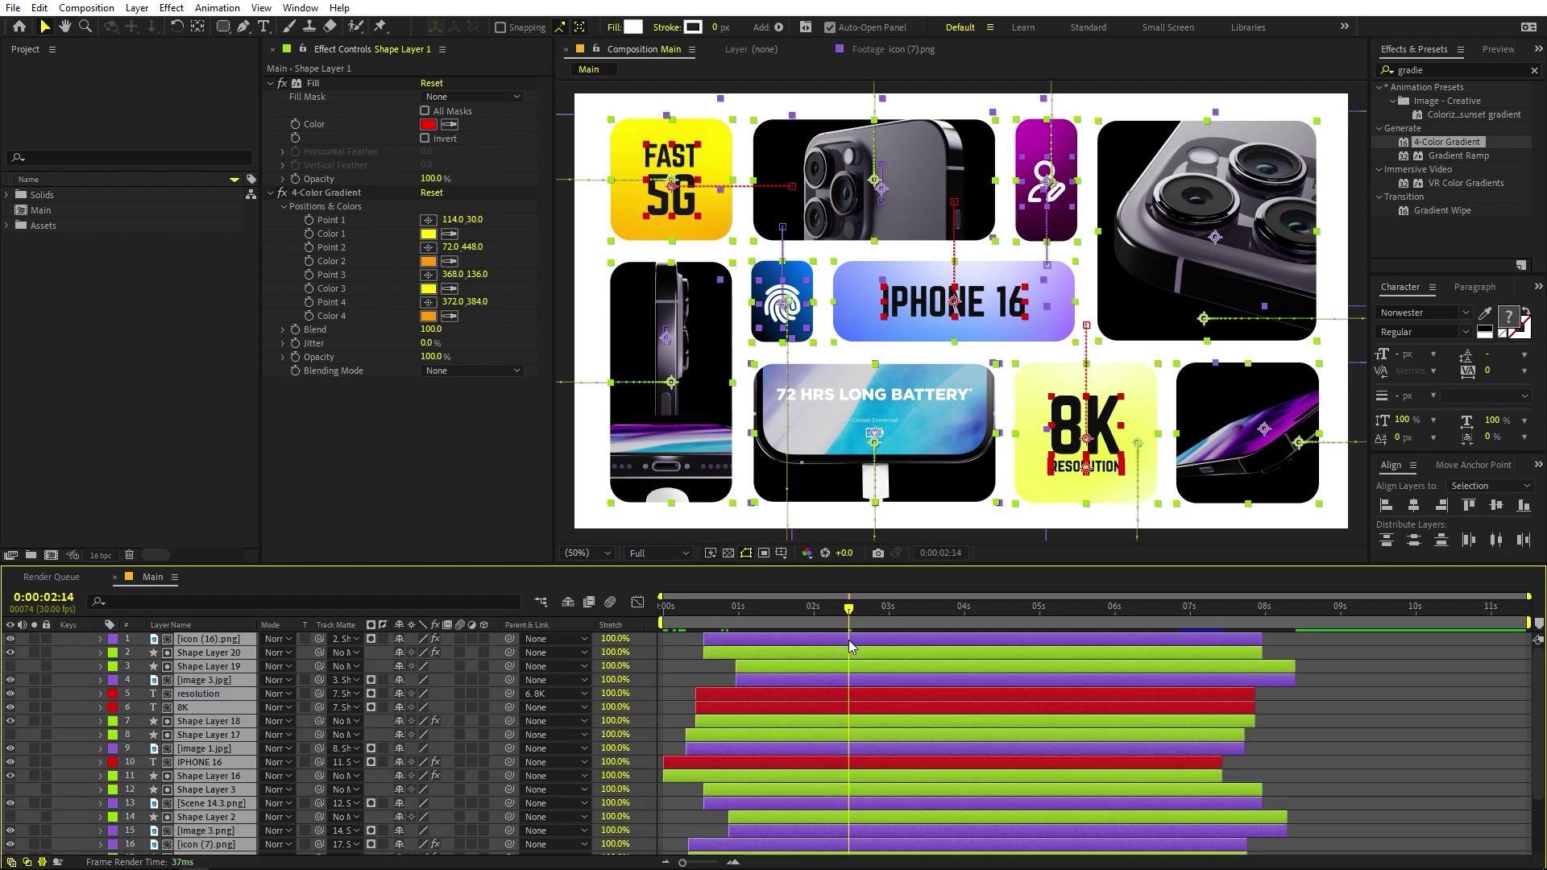
{"action": "key", "text": "u"}
{"action": "left_click_drag", "start_coordinate": [824, 651], "coordinate": [778, 780]}
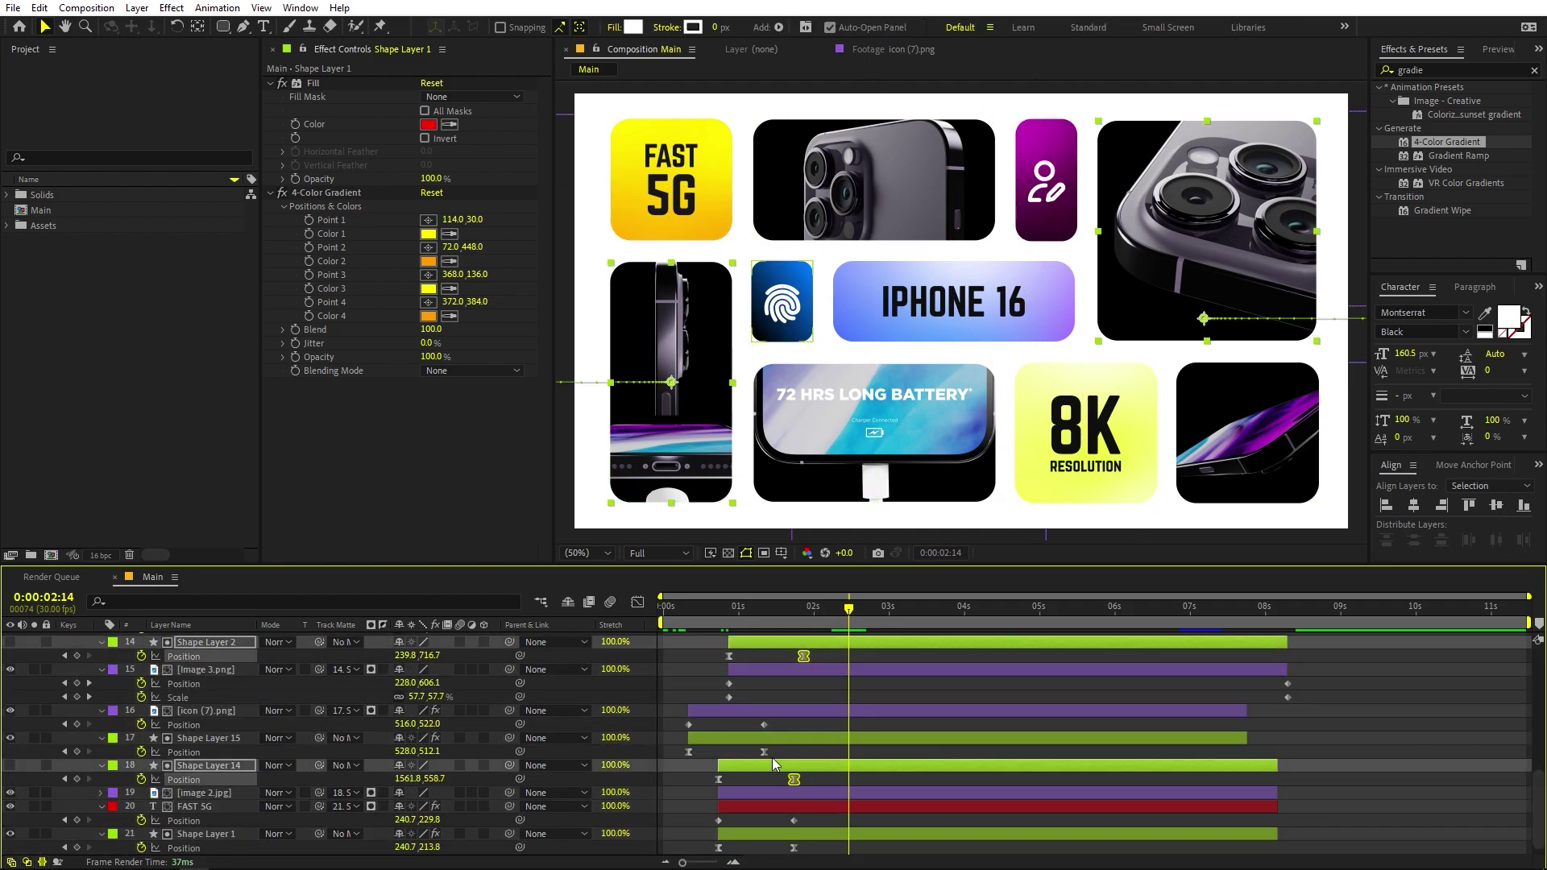
{"action": "left_click", "coordinate": [764, 752], "text": "shift"}
{"action": "scroll", "coordinate": [815, 767], "scroll_direction": "down", "scroll_amount": 1}
{"action": "left_click", "coordinate": [793, 834], "text": "shift"}
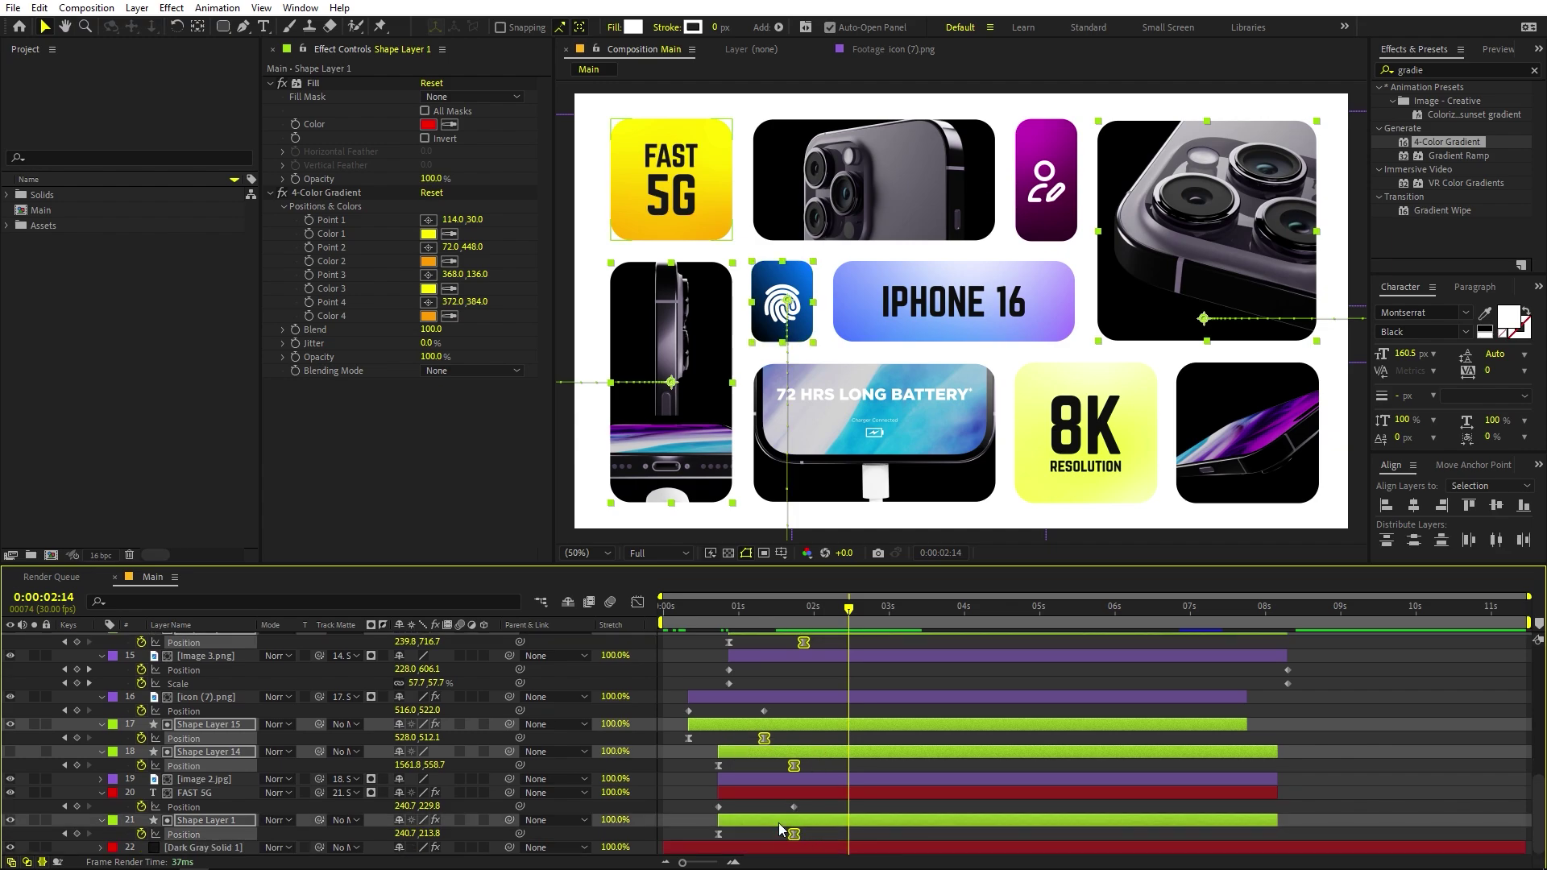
{"action": "scroll", "coordinate": [862, 796], "scroll_direction": "up", "scroll_amount": 3}
{"action": "scroll", "coordinate": [833, 780], "scroll_direction": "up", "scroll_amount": 3}
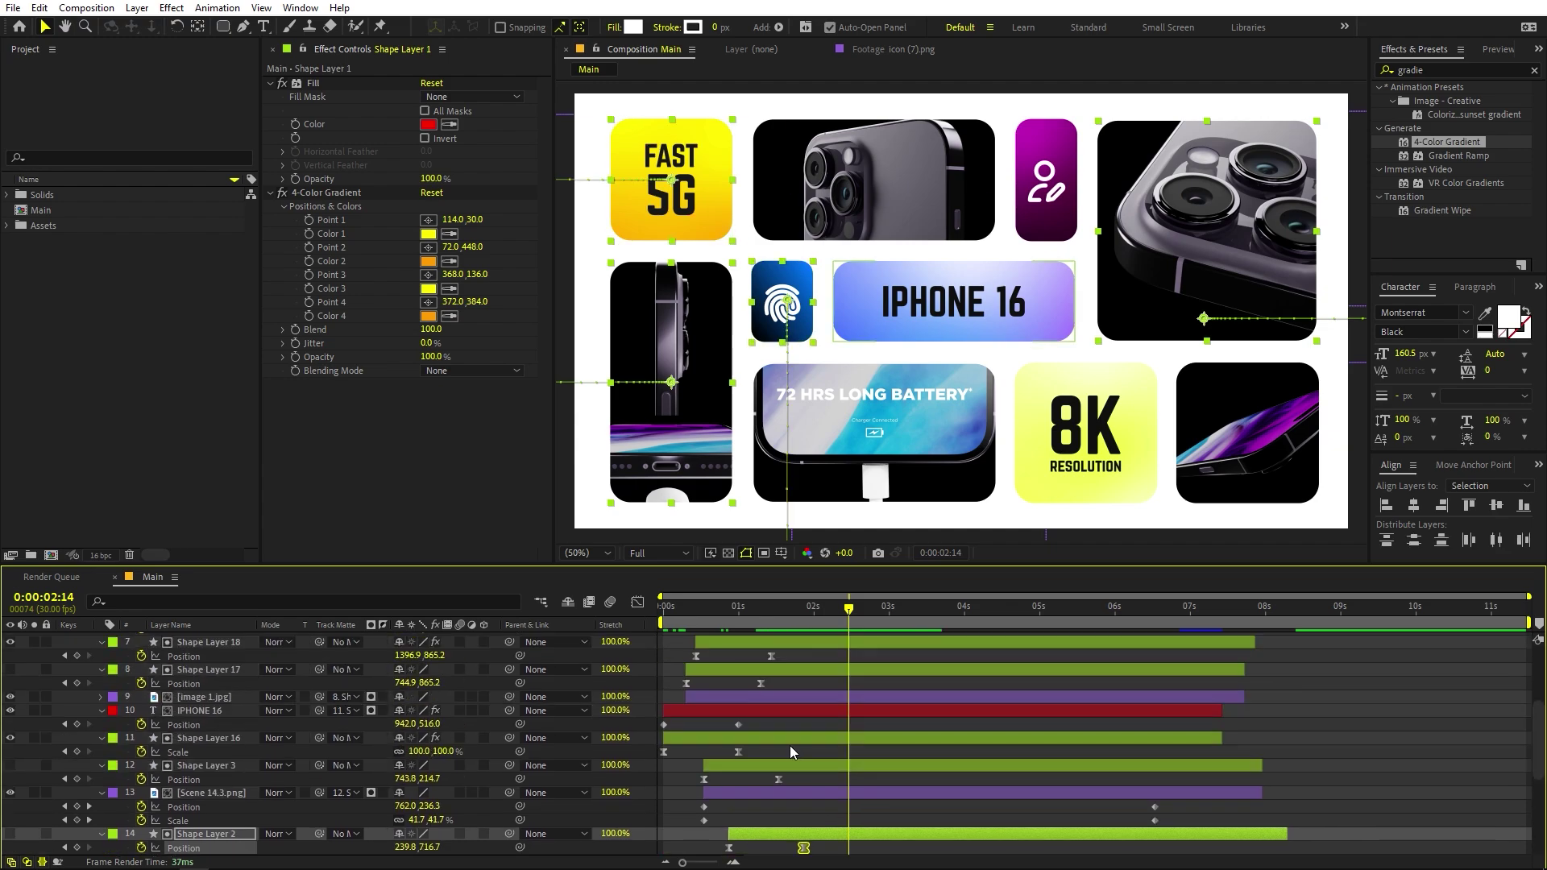
{"action": "left_click_drag", "start_coordinate": [805, 780], "coordinate": [735, 747]}
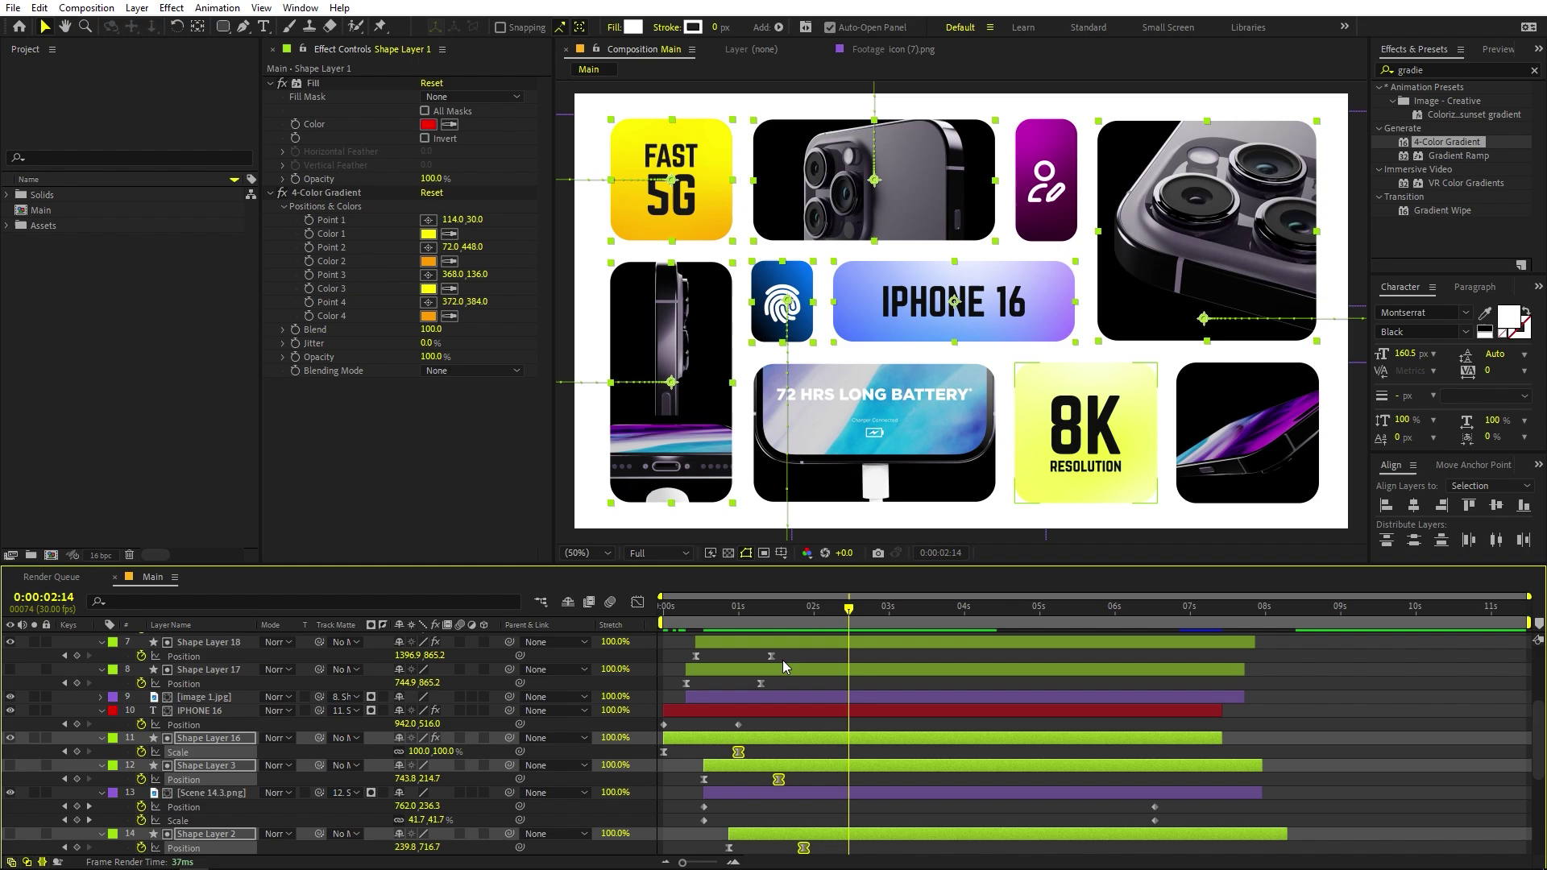
{"action": "left_click_drag", "start_coordinate": [782, 660], "coordinate": [815, 690]}
{"action": "scroll", "coordinate": [756, 693], "scroll_direction": "up", "scroll_amount": 3}
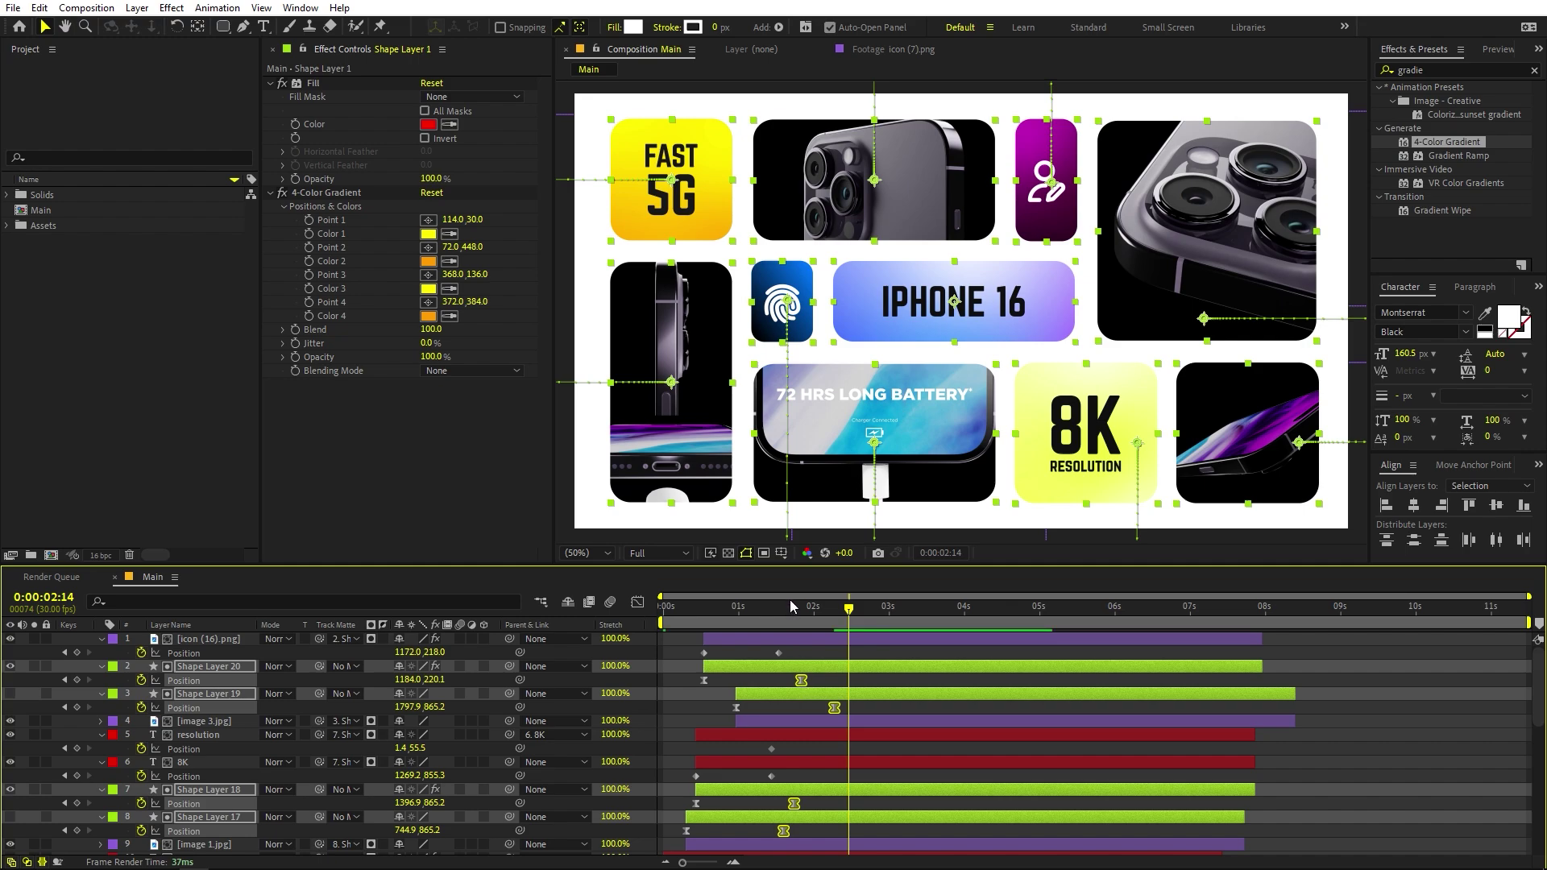
{"action": "key", "text": "Home"}
{"action": "key", "text": "space"}
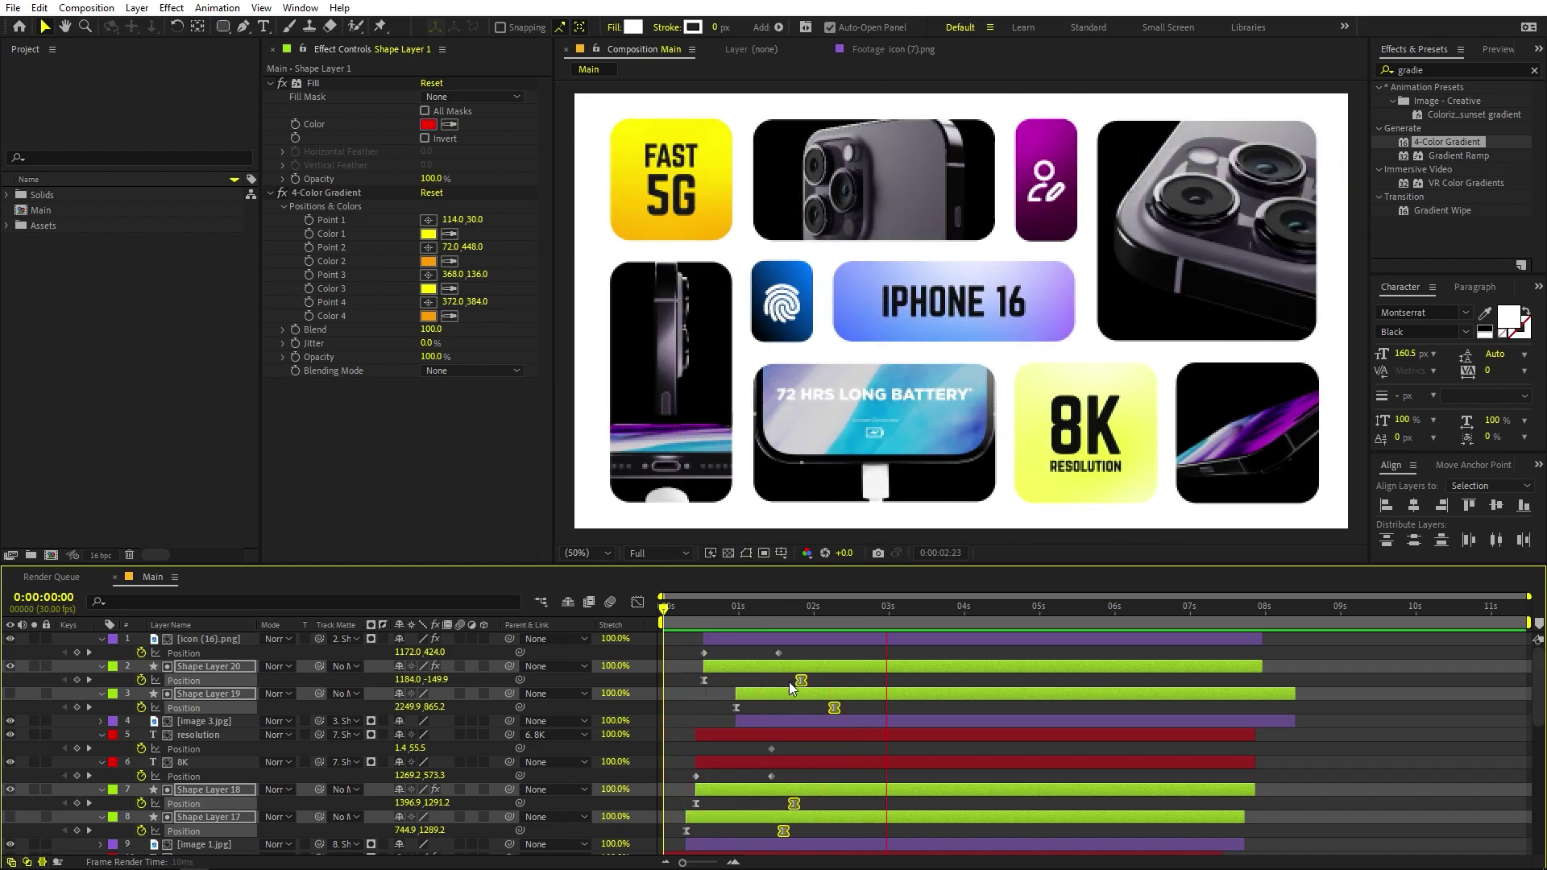
{"action": "key", "text": "space"}
- Collapse the keyframe properties of all layers and clear the selection
{"action": "key", "text": "ctrl+a"}
{"action": "key", "text": "u"}
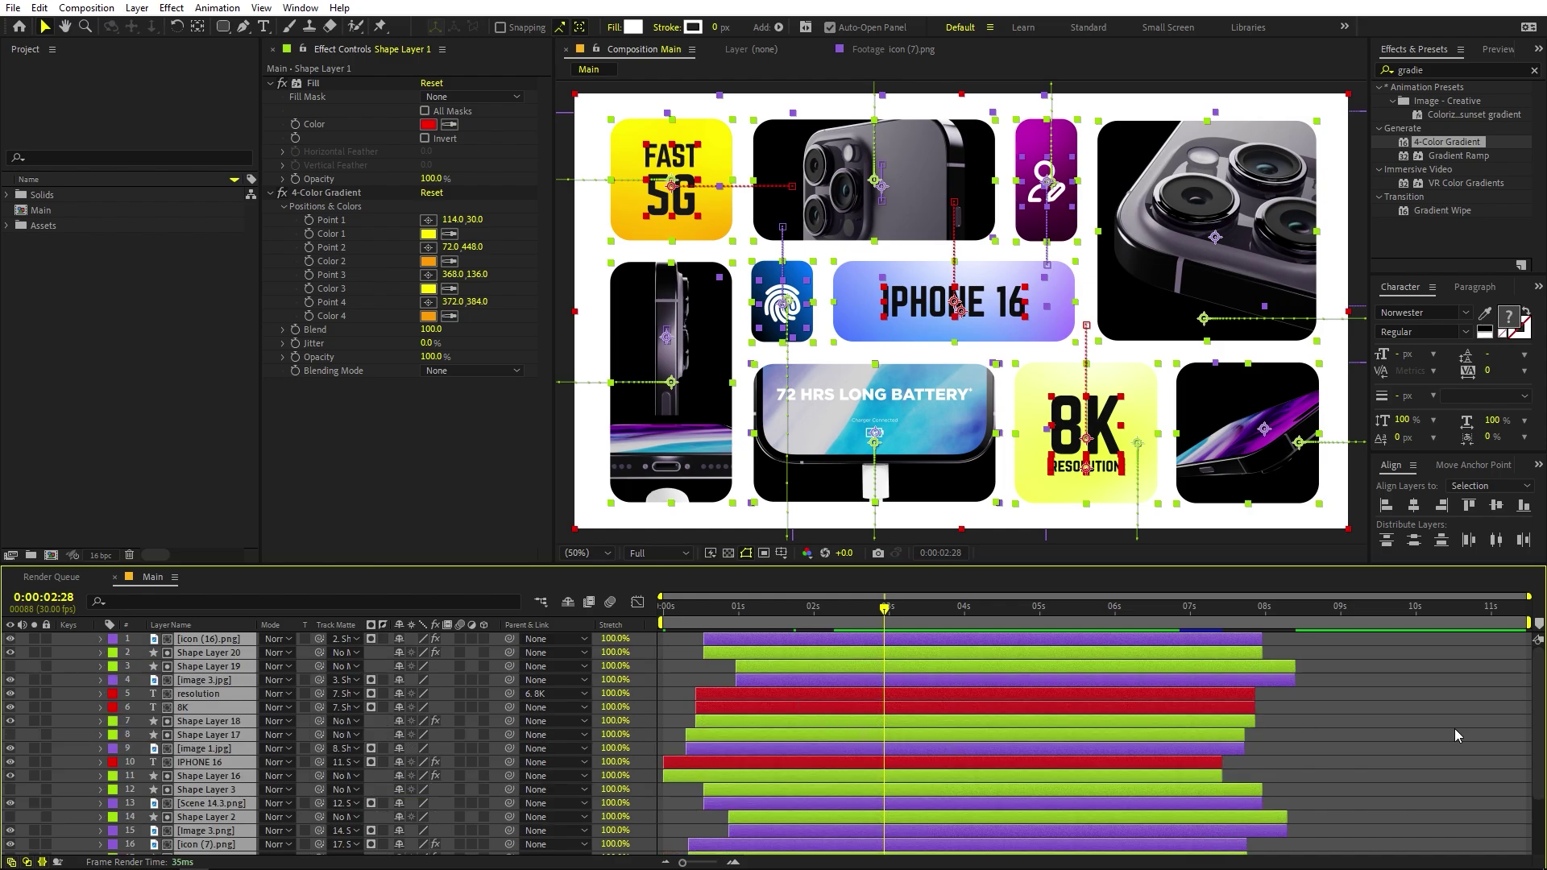
{"action": "left_click", "coordinate": [1382, 736]}
- Pre-compose all layers except the background Dark Gray Solid 1 into a new composition named Animation
{"action": "scroll", "coordinate": [1129, 739], "scroll_direction": "down", "scroll_amount": 3}
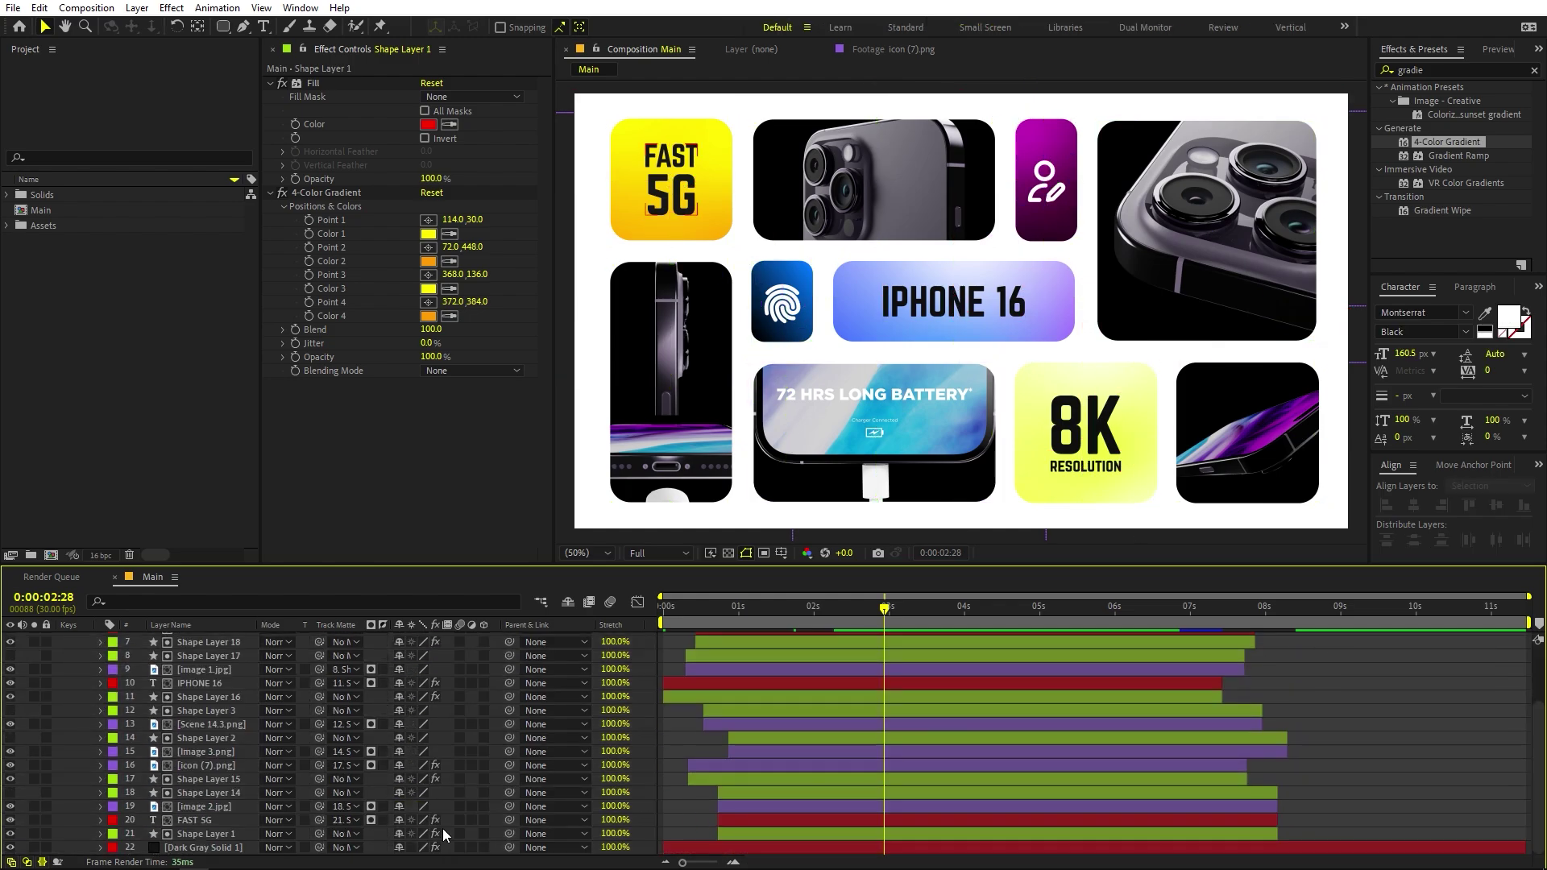
{"action": "left_click", "coordinate": [224, 830]}
{"action": "scroll", "coordinate": [224, 825], "scroll_direction": "up", "scroll_amount": 3}
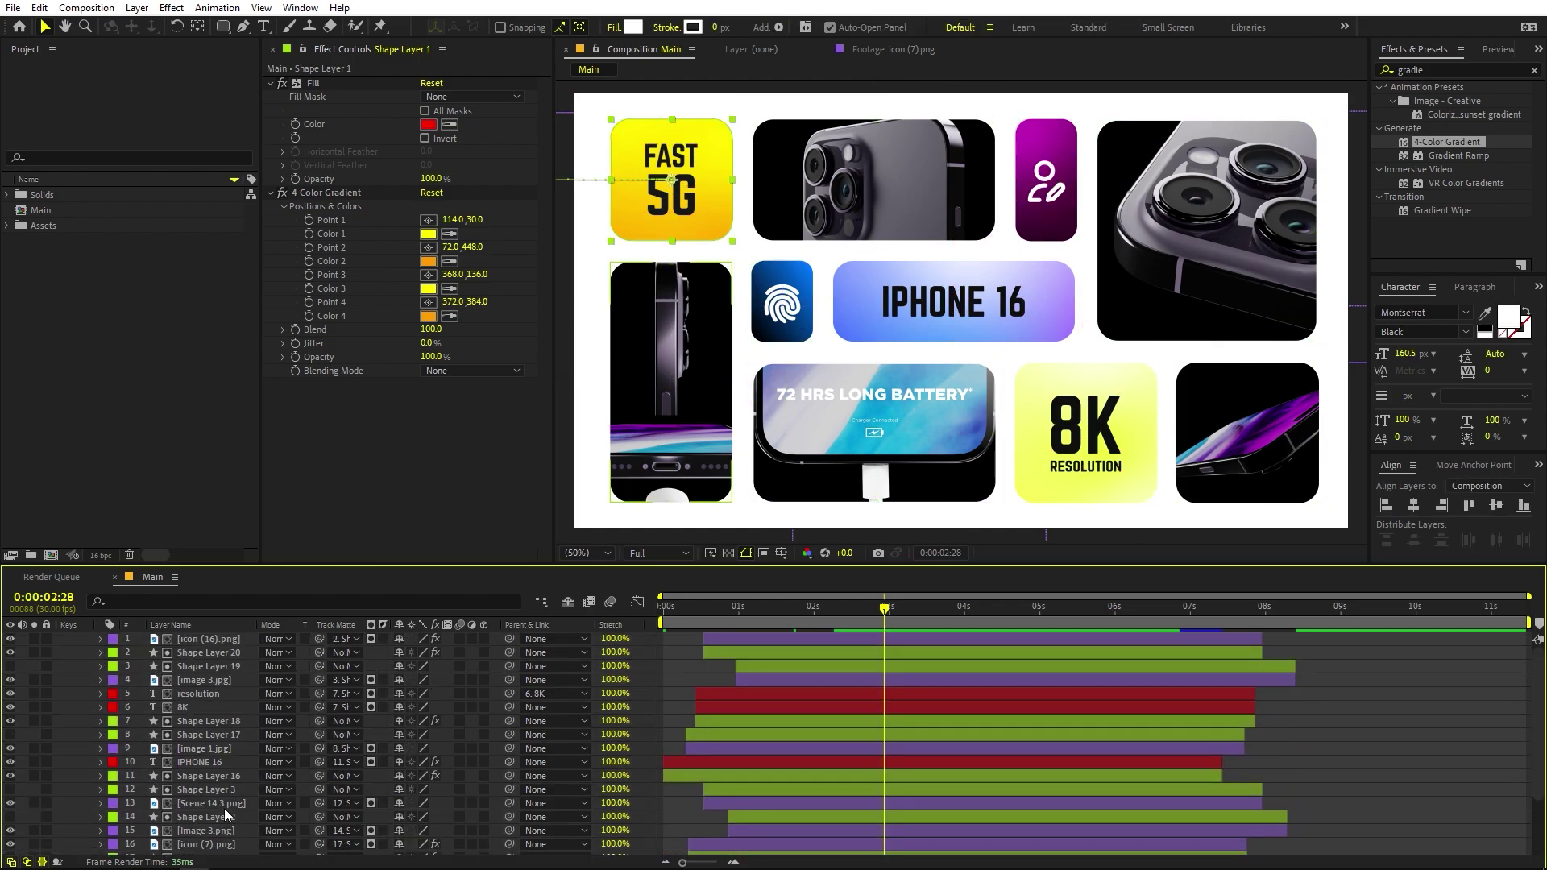
{"action": "key", "text": "ctrl+a"}
{"action": "right_click", "coordinate": [211, 639]}
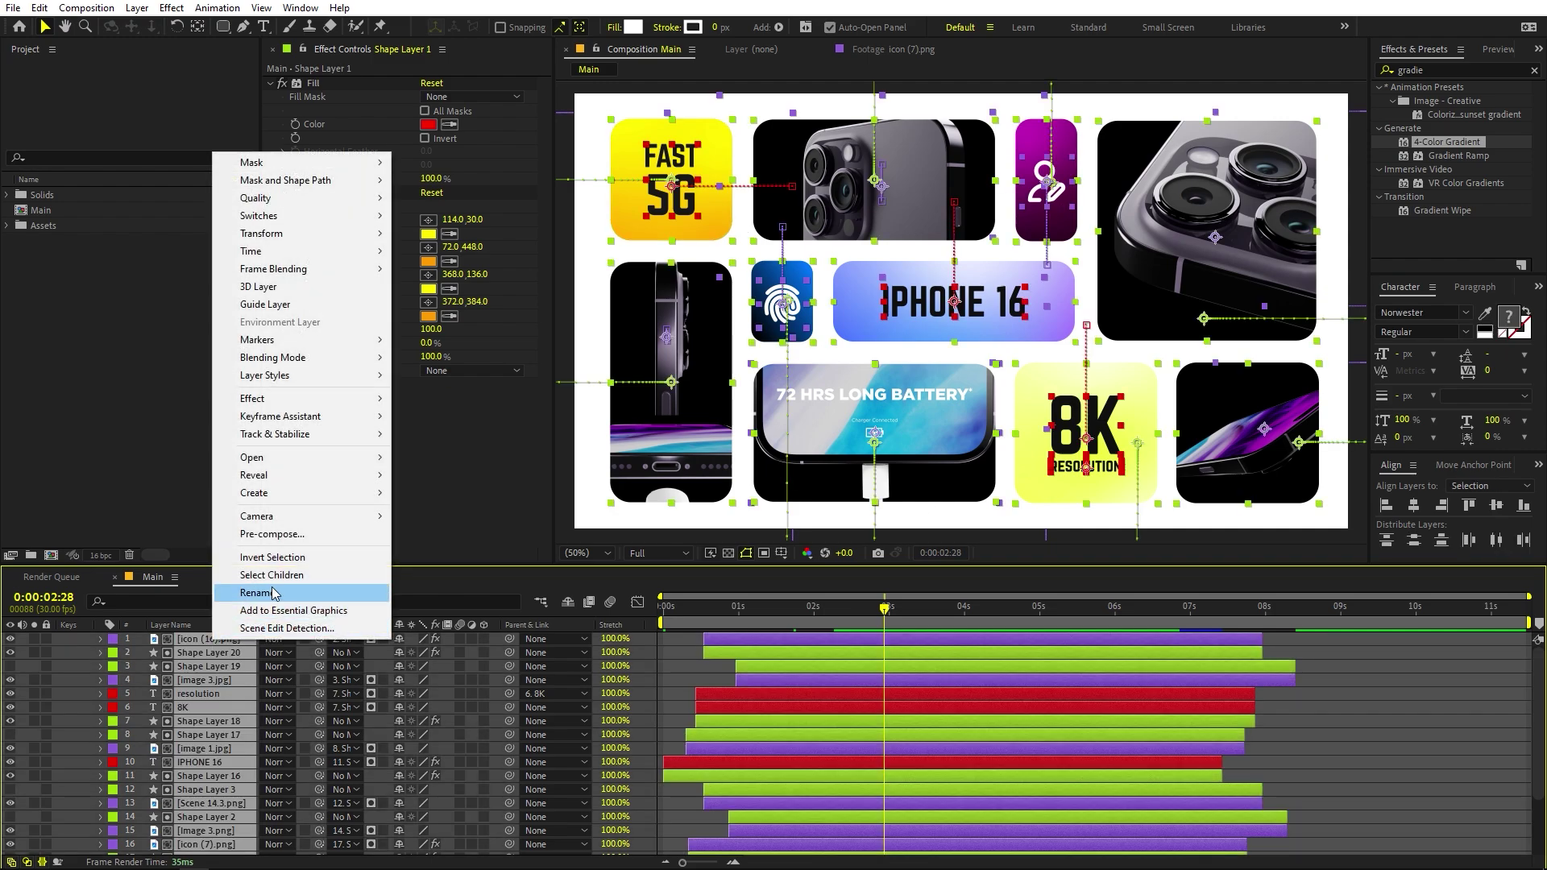
{"action": "left_click", "coordinate": [297, 534]}
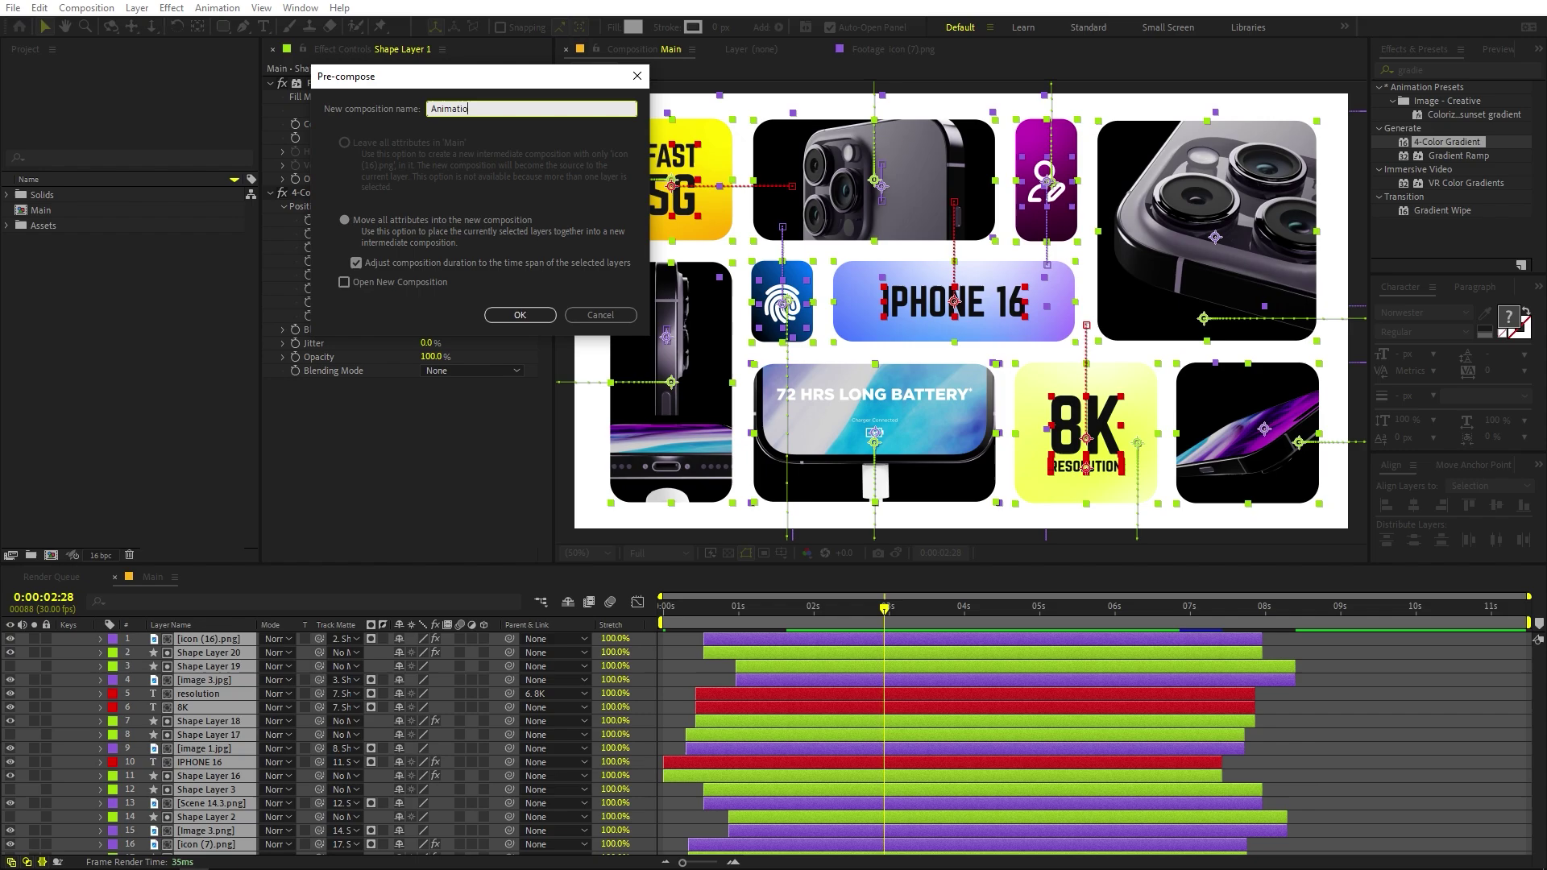
{"action": "left_click", "coordinate": [520, 315]}
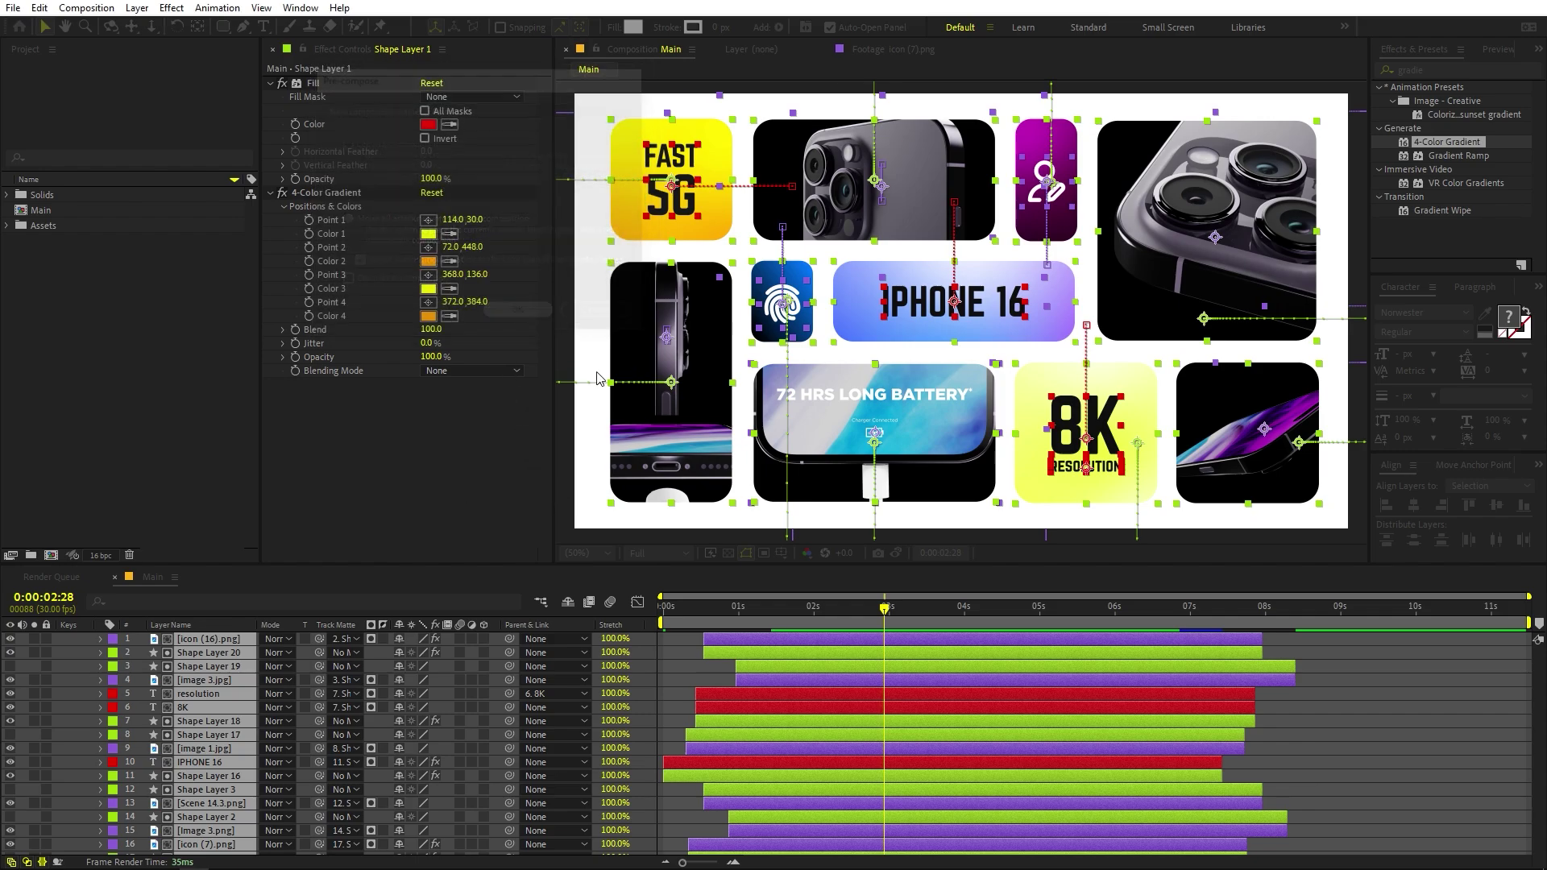
{"action": "left_click", "coordinate": [918, 709]}
- Animate the Animation layer's Scale from 131.4% at the start to 100% at about 3.1 seconds, and preview it
{"action": "key", "text": "Home"}
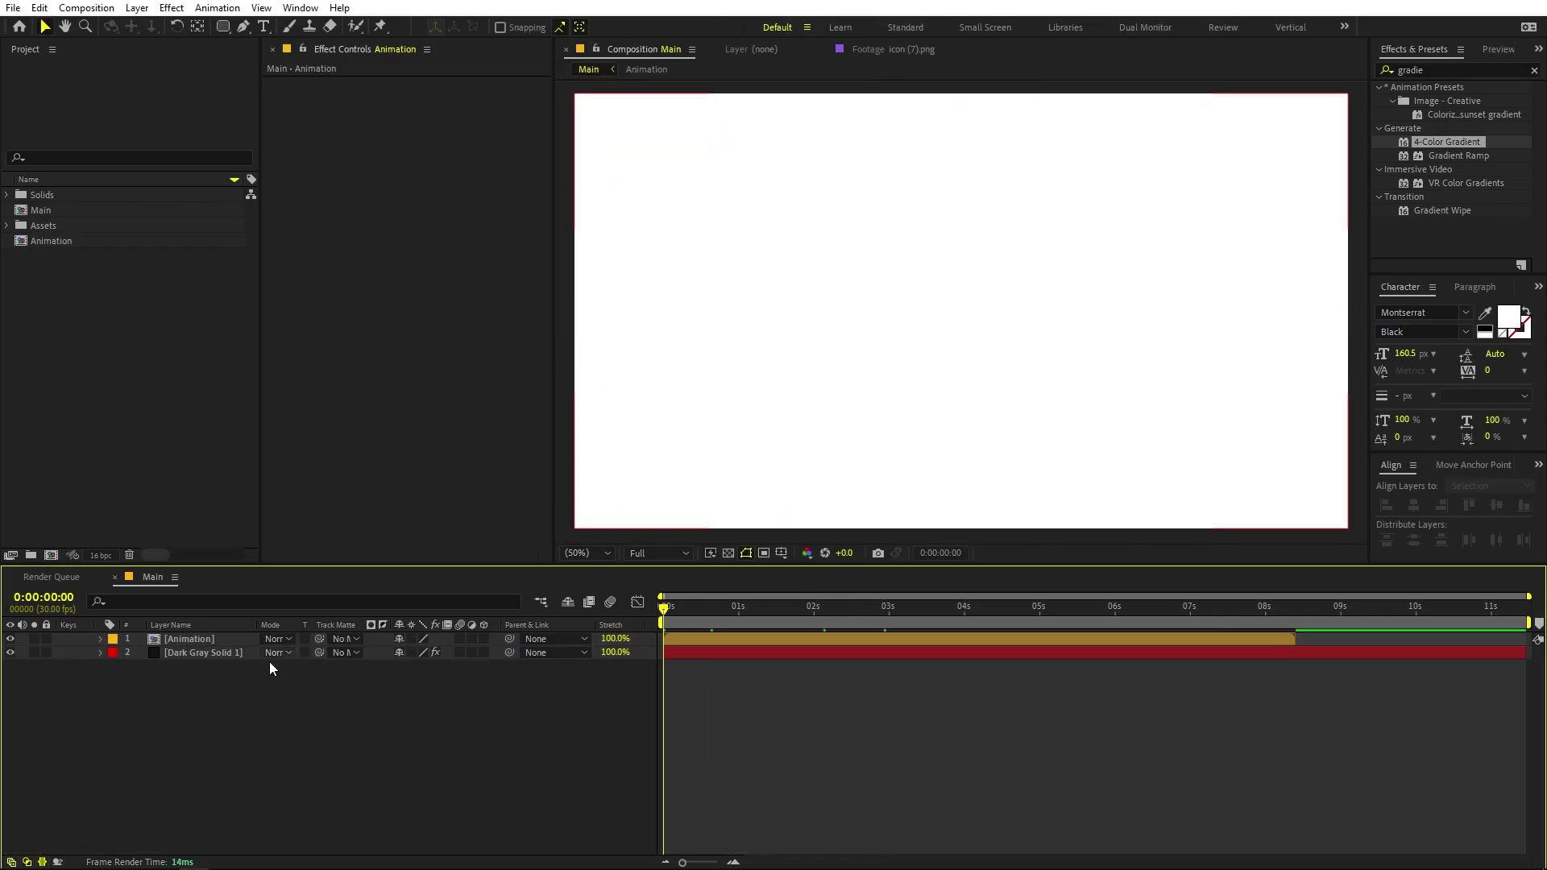
{"action": "left_click", "coordinate": [201, 640]}
{"action": "key", "text": "s"}
{"action": "left_click", "coordinate": [141, 653]}
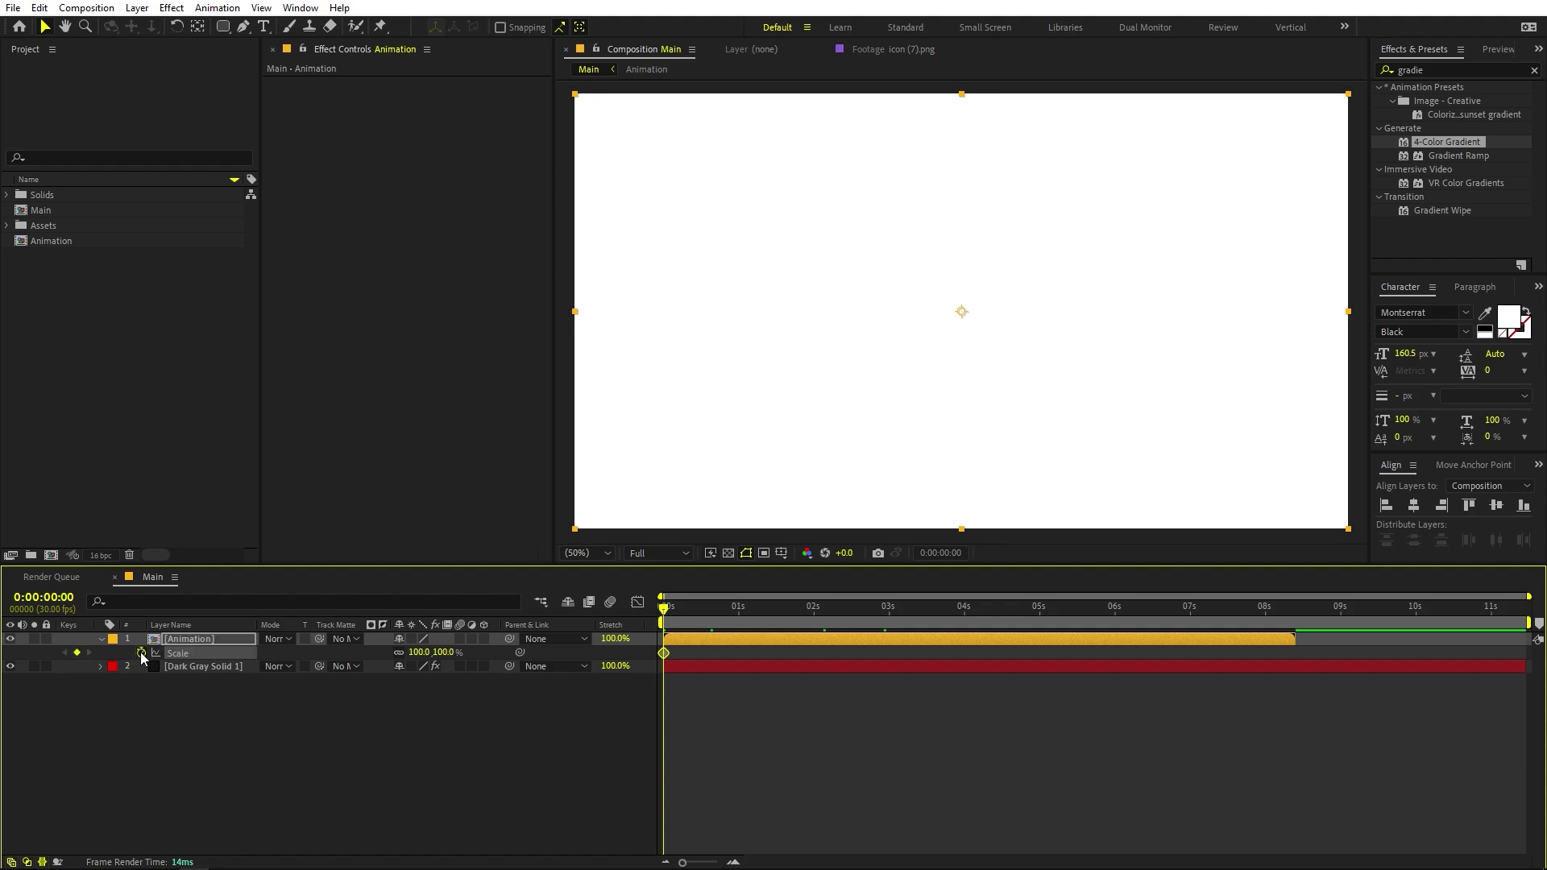
{"action": "left_click_drag", "start_coordinate": [665, 654], "coordinate": [894, 676]}
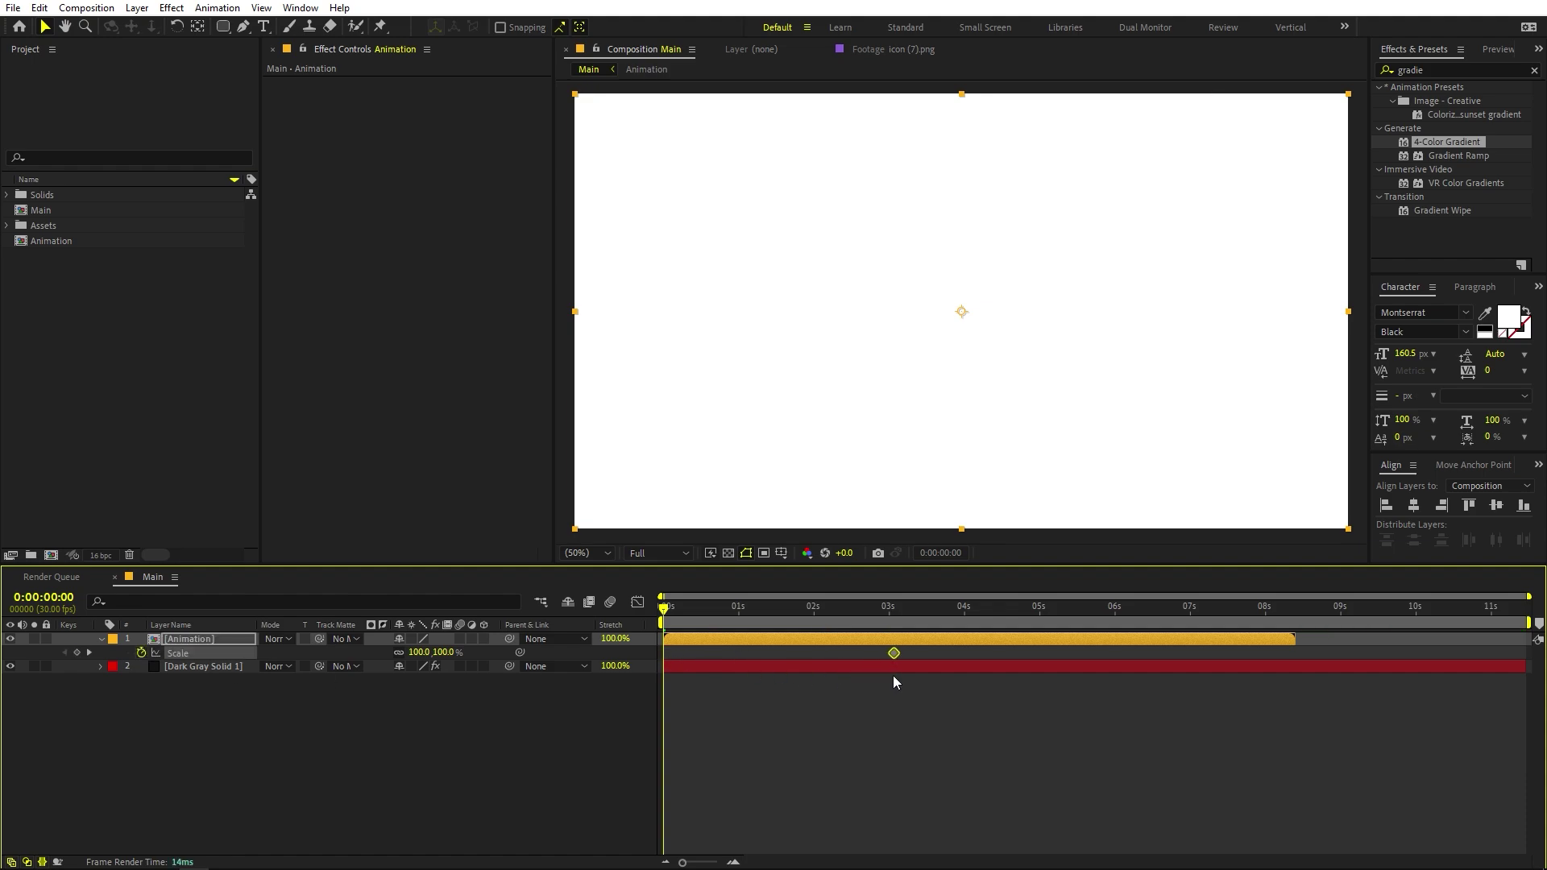
{"action": "left_click", "coordinate": [839, 693]}
{"action": "left_click_drag", "start_coordinate": [418, 653], "coordinate": [641, 688]}
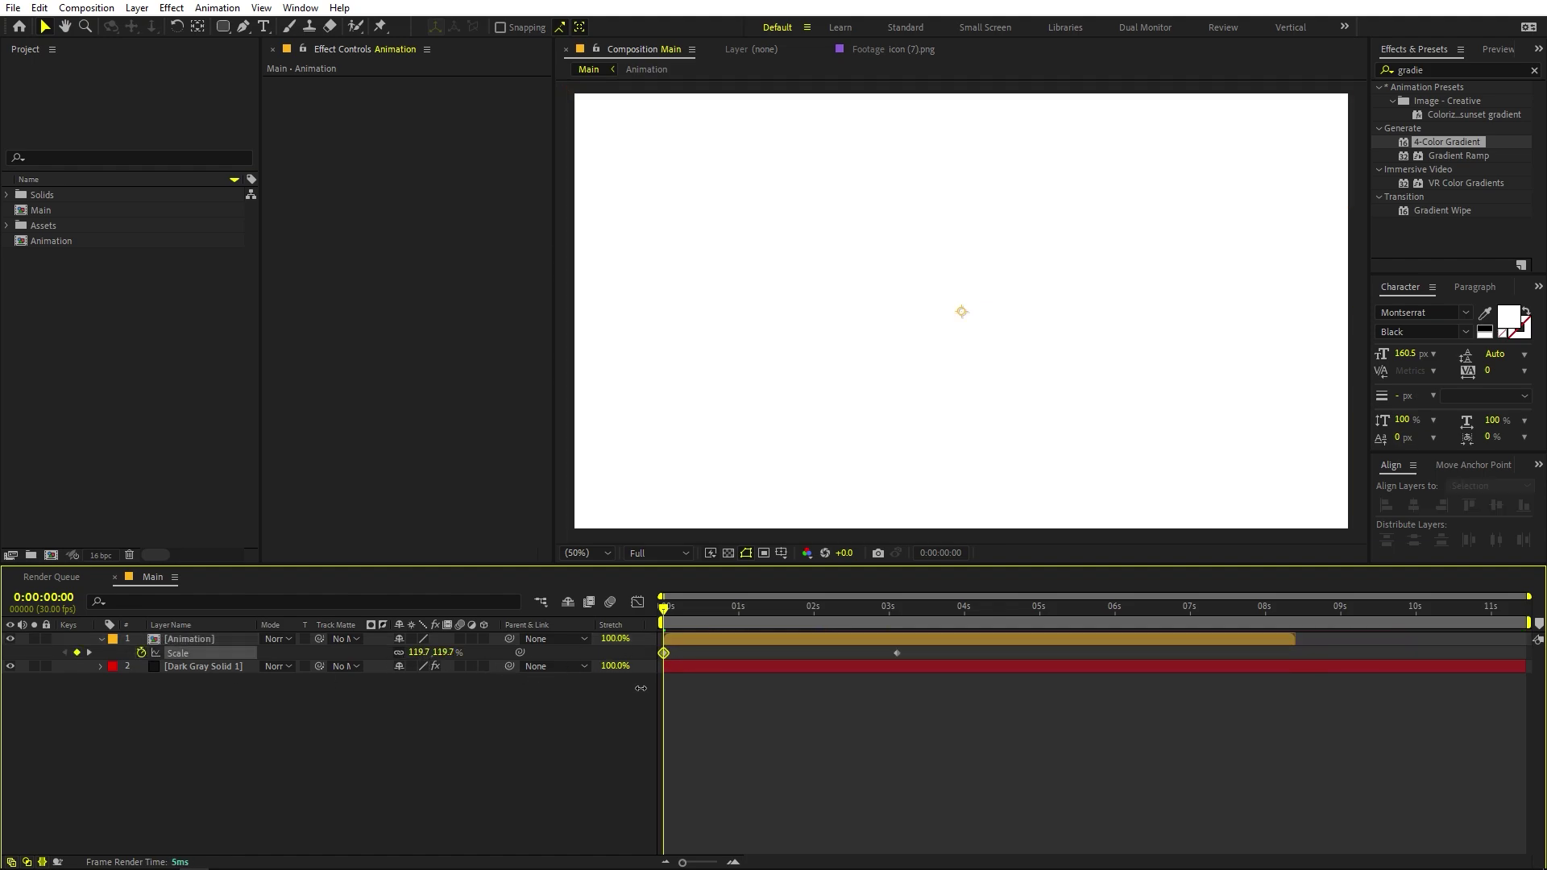
{"action": "key", "text": "space"}
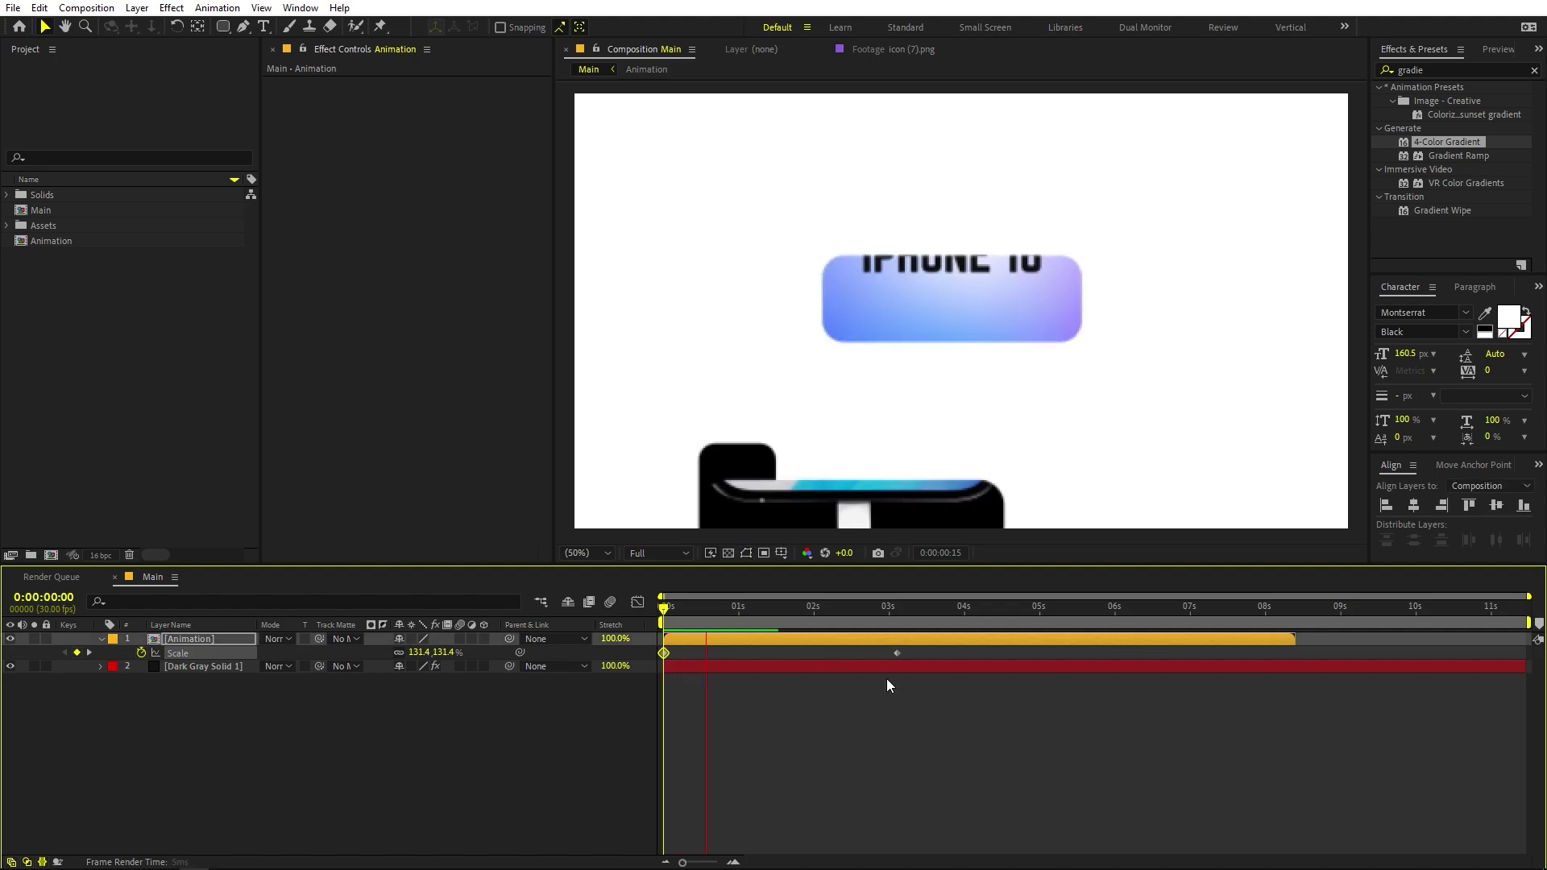
{"action": "key", "text": "space"}
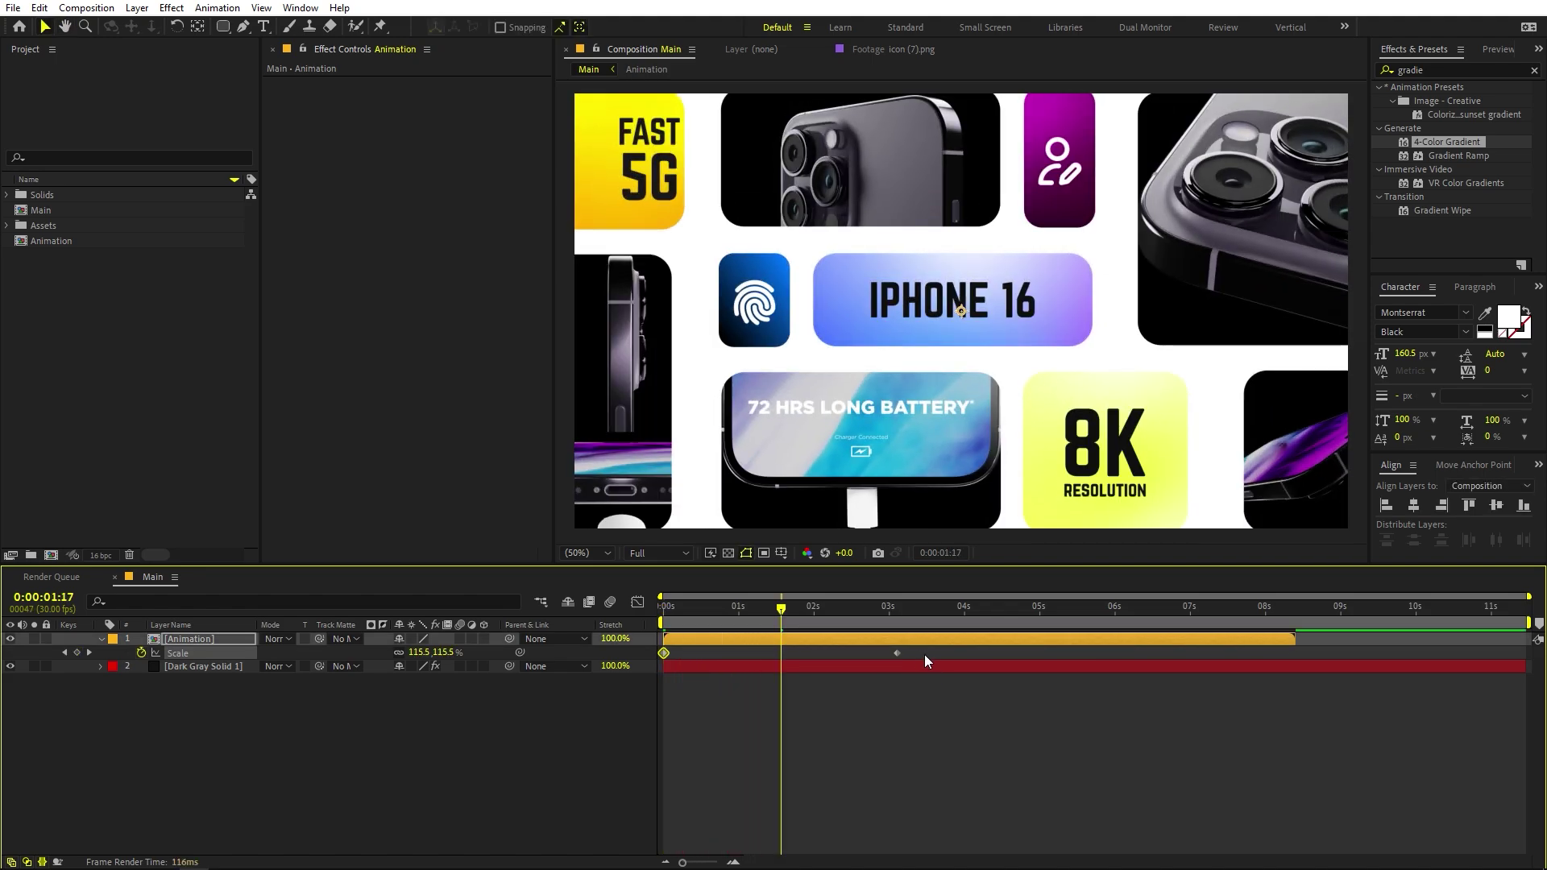
- Apply Easy Ease to both Scale keyframes, lengthen the end keyframe's incoming ease in the speed graph, and preview from the beginning
{"action": "left_click", "coordinate": [628, 651]}
{"action": "key", "text": "F9"}
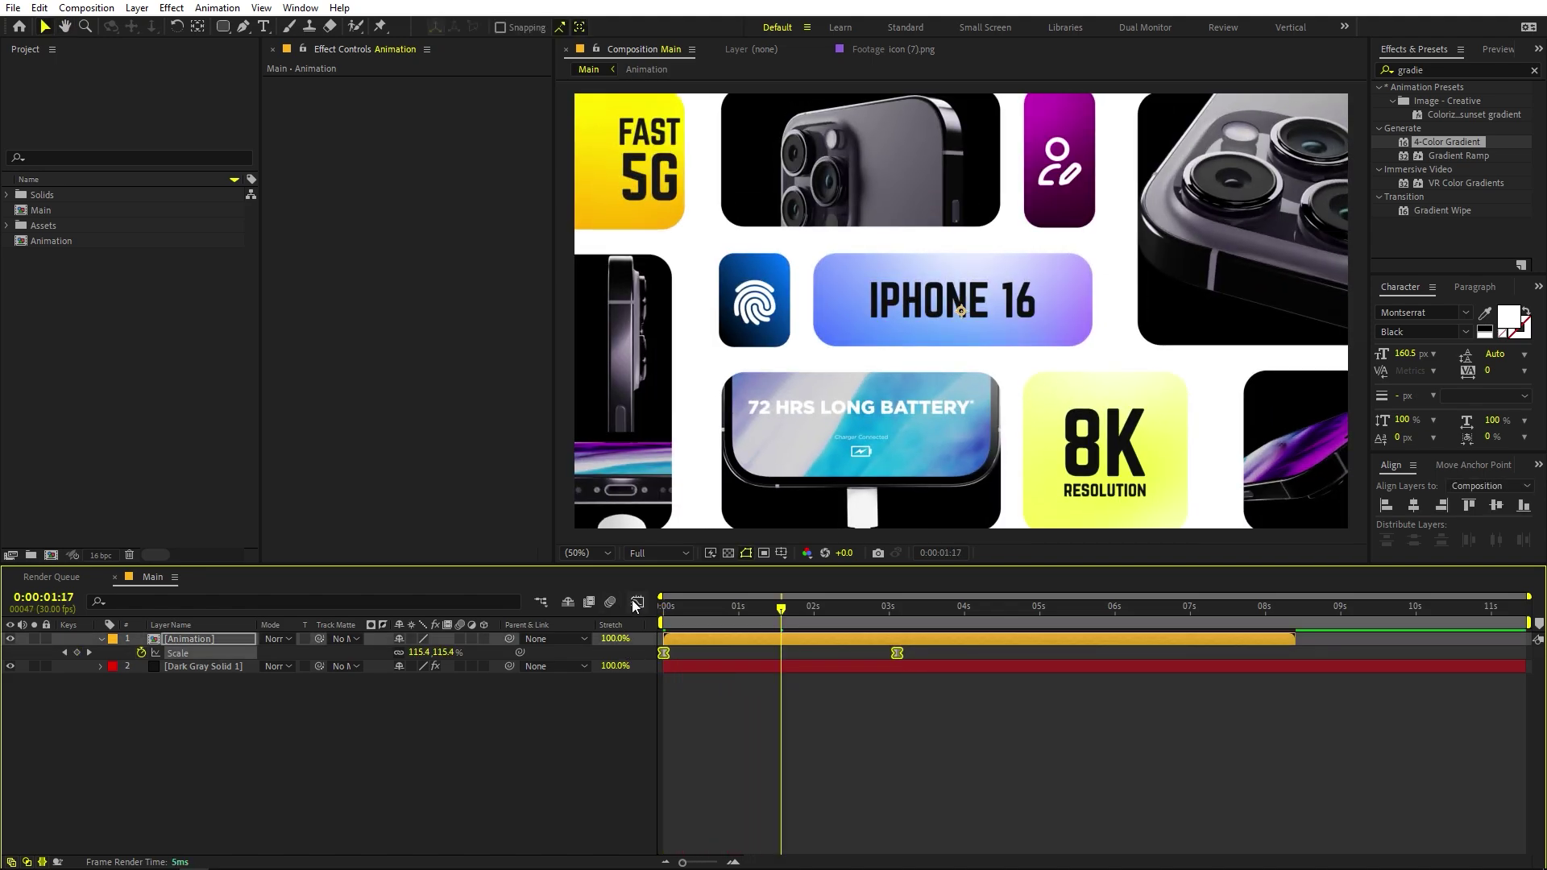
{"action": "left_click", "coordinate": [637, 603]}
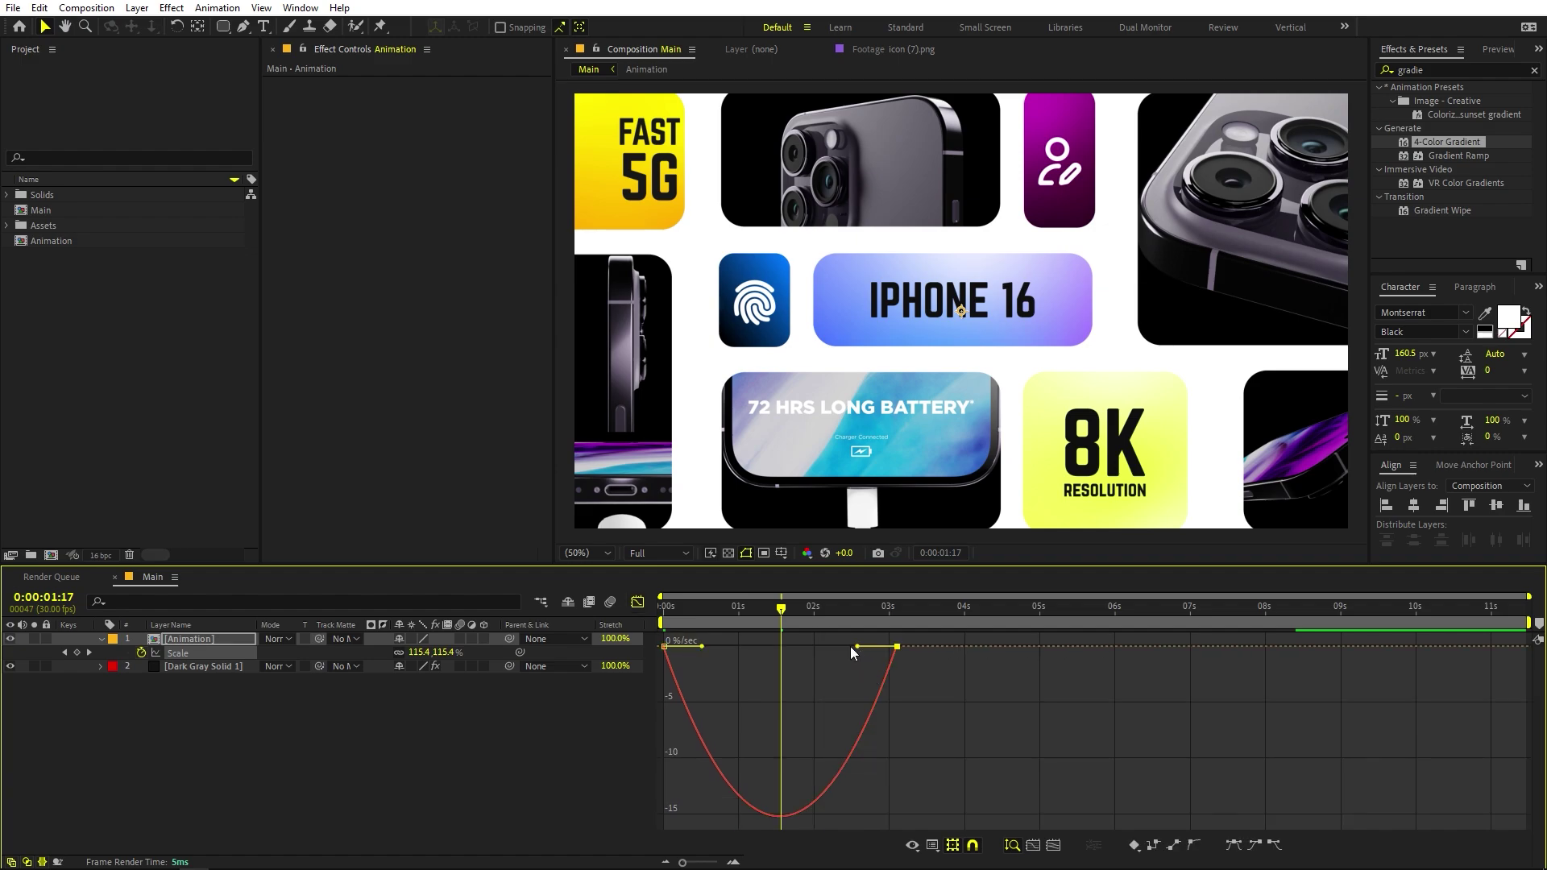
{"action": "left_click_drag", "start_coordinate": [851, 646], "coordinate": [812, 646]}
{"action": "key", "text": "Home"}
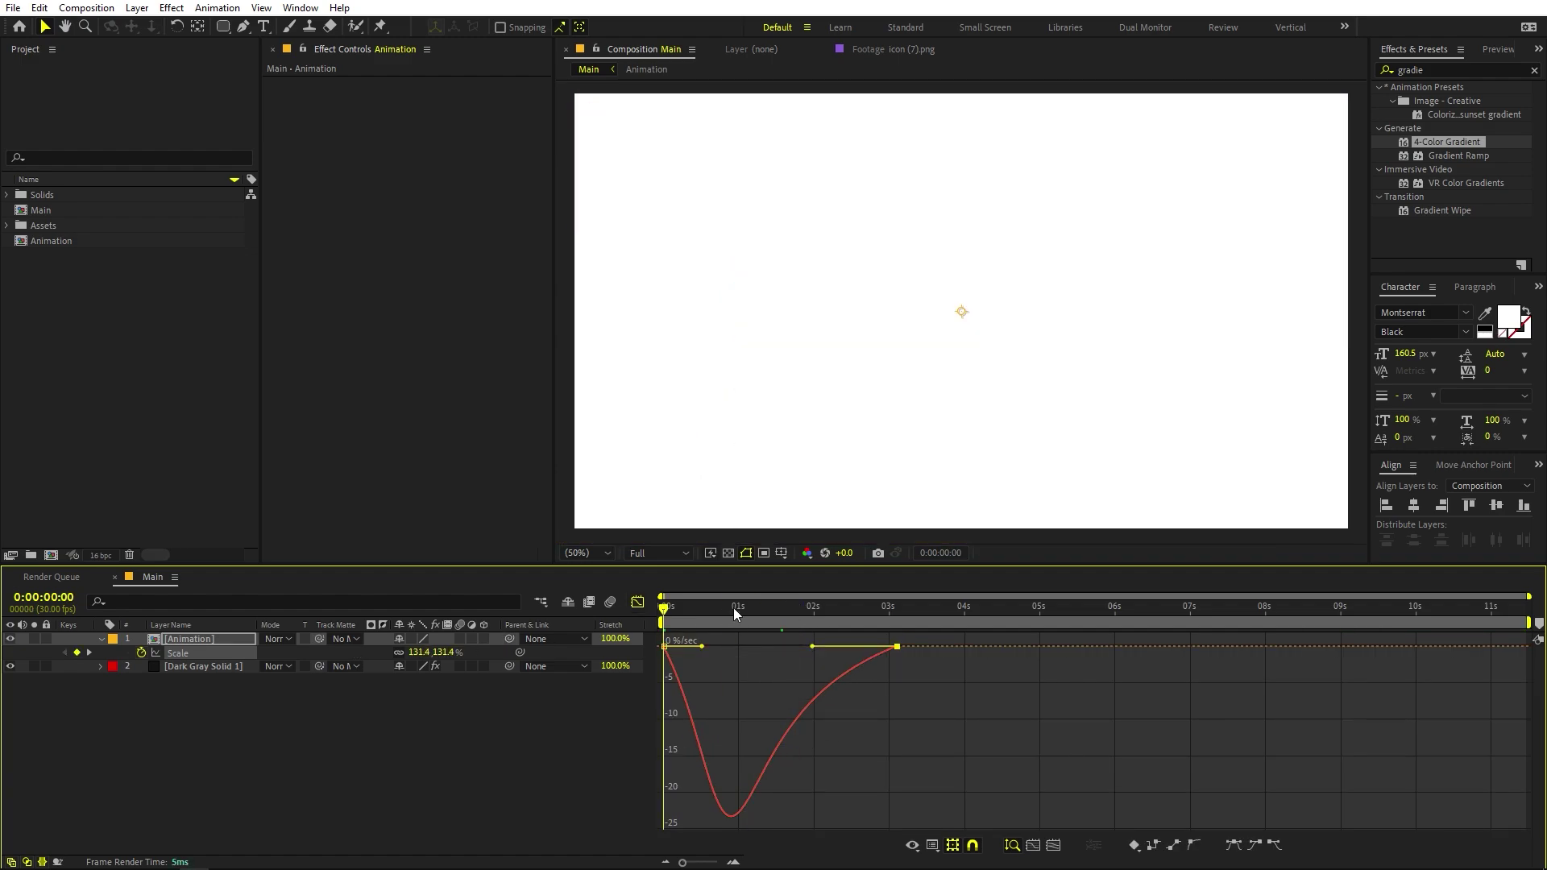
{"action": "left_click", "coordinate": [637, 603]}
{"action": "key", "text": "space"}
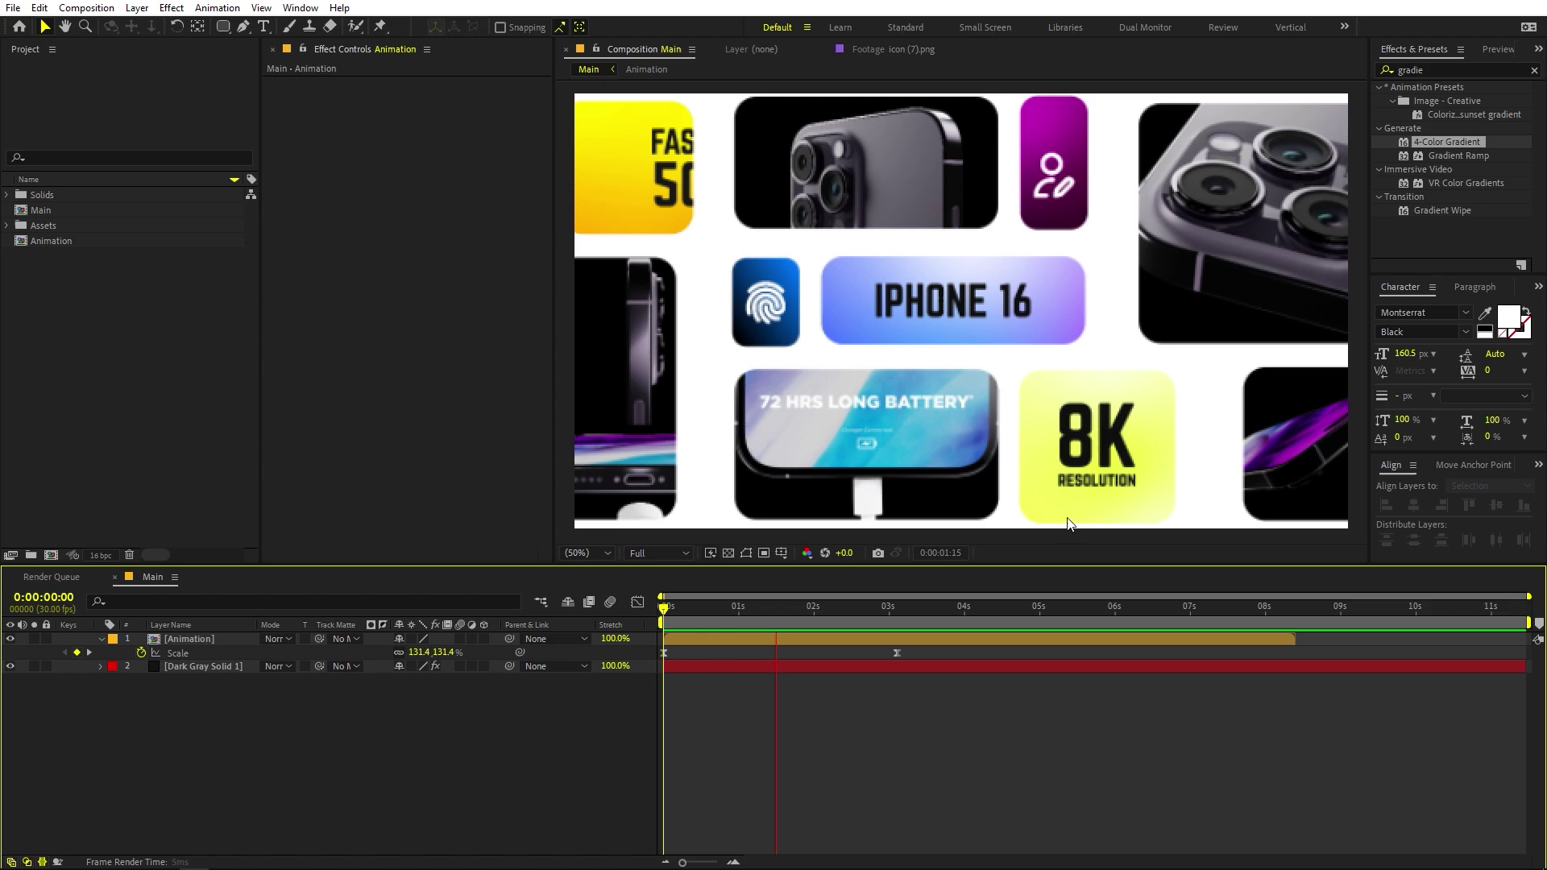
{"action": "key", "text": "space"}
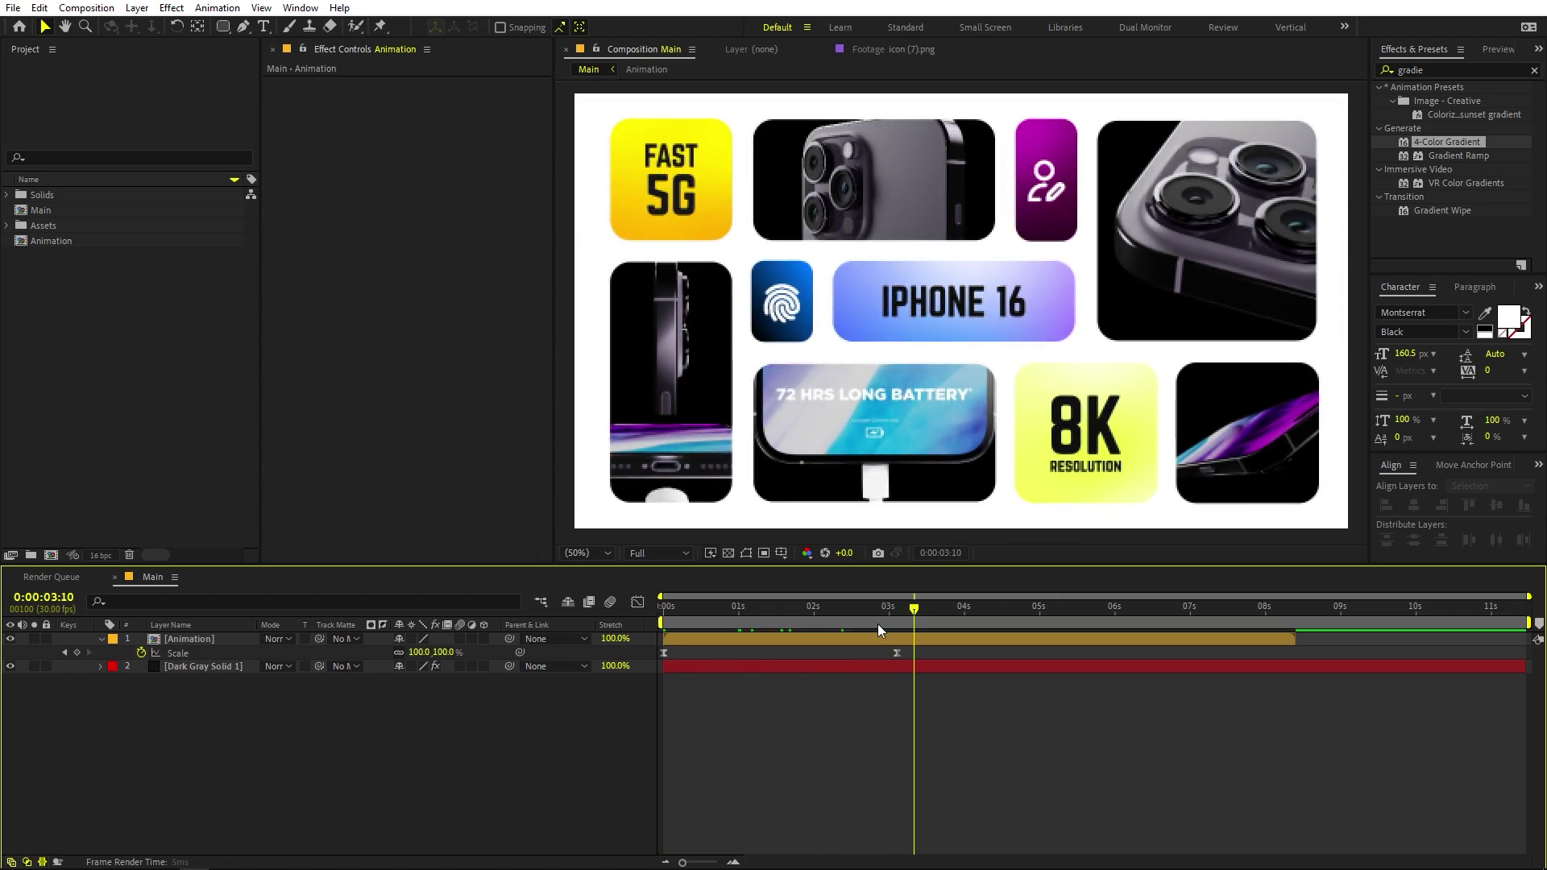
- Add a 4-Color Gradient effect to Dark Gray Solid 1 and set its Fill color to dark gray 1C1C1C
{"action": "mouse_move", "coordinate": [877, 623]}
{"action": "left_mouse_down"}
{"action": "mouse_move", "coordinate": [738, 625]}
{"action": "mouse_move", "coordinate": [800, 611]}
{"action": "mouse_move", "coordinate": [888, 624]}
{"action": "left_mouse_up"}
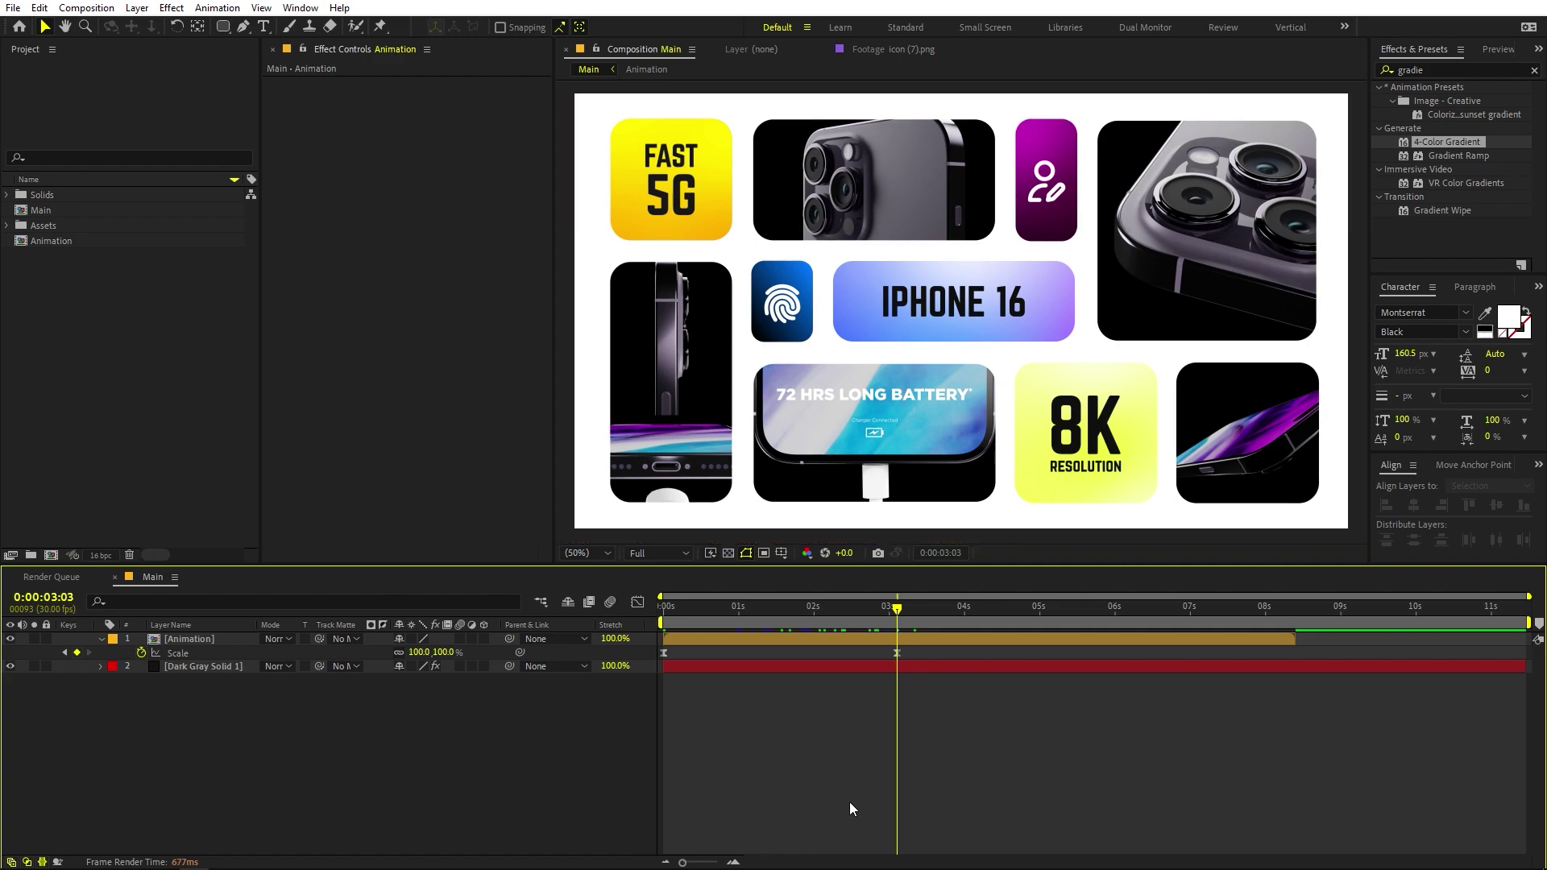
{"action": "left_click", "coordinate": [216, 665]}
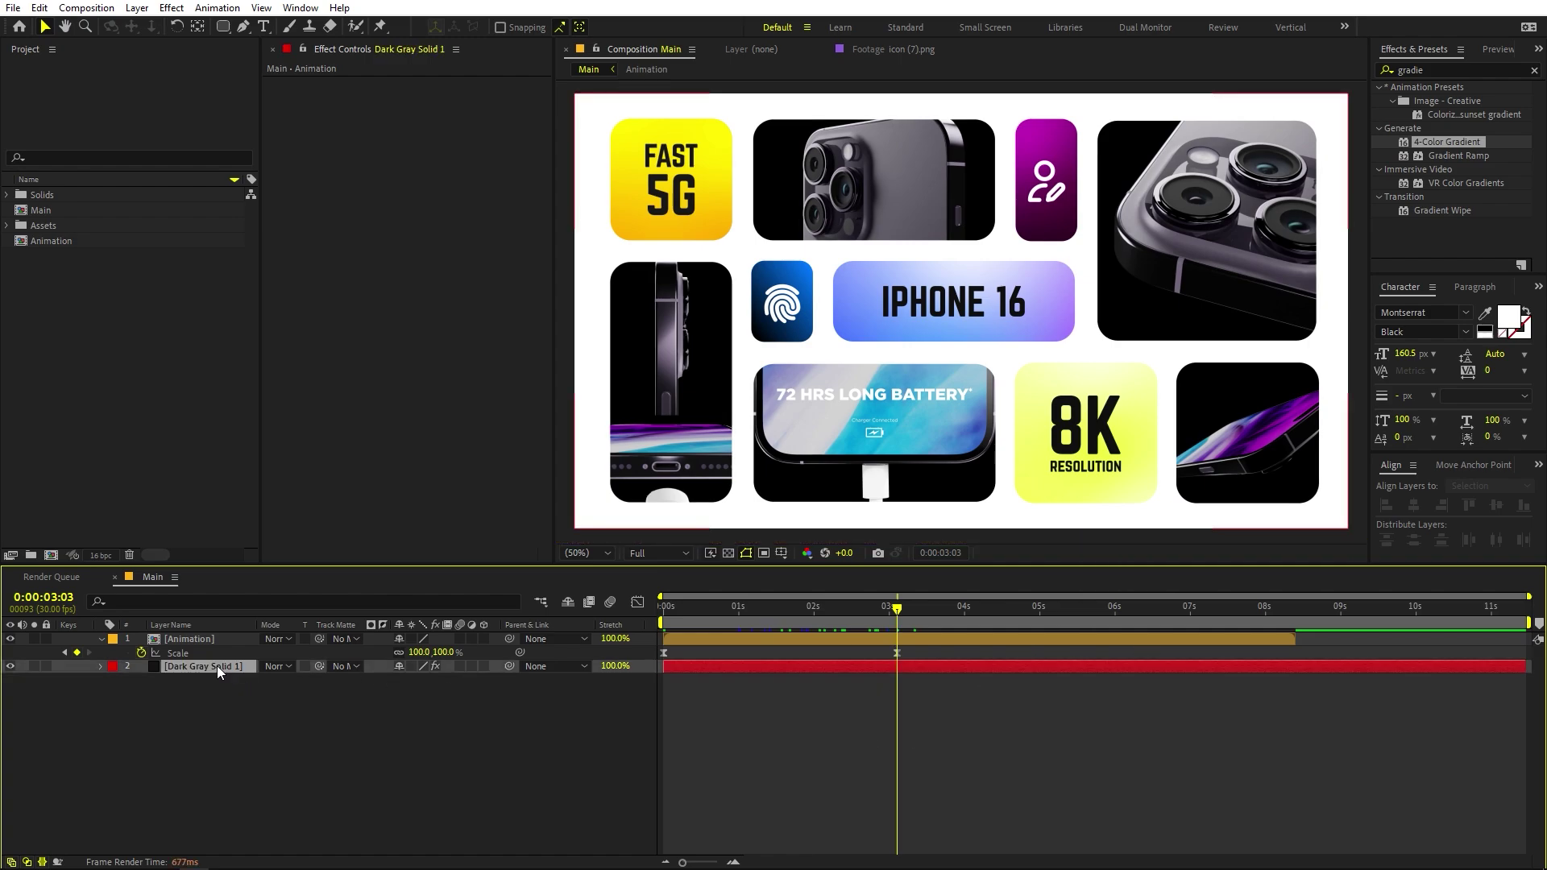
{"action": "left_click_drag", "start_coordinate": [1439, 139], "coordinate": [201, 665]}
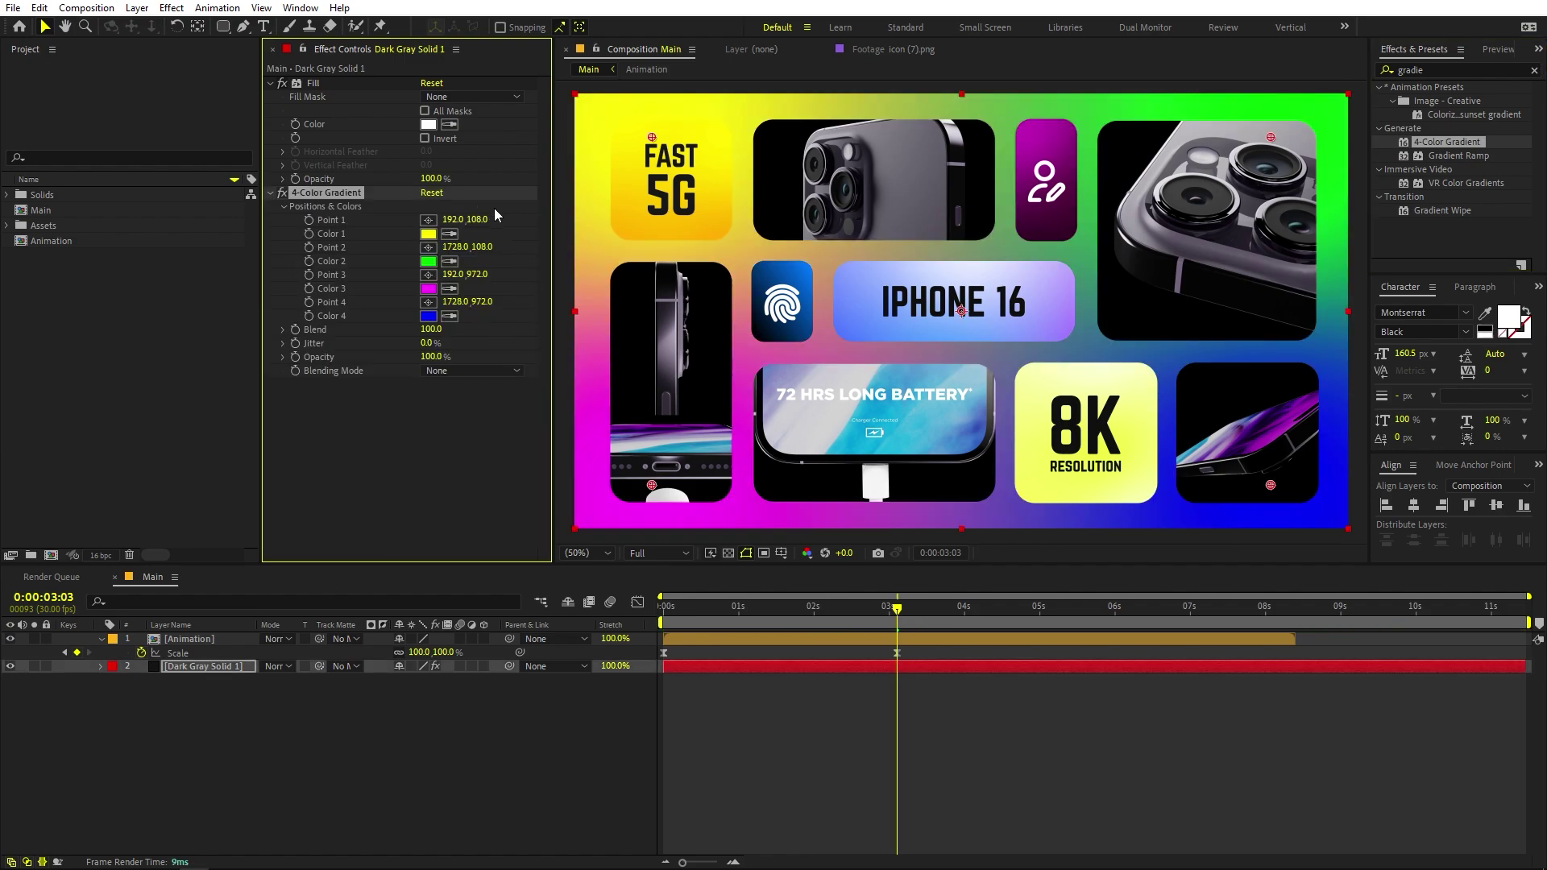
{"action": "left_click", "coordinate": [429, 125]}
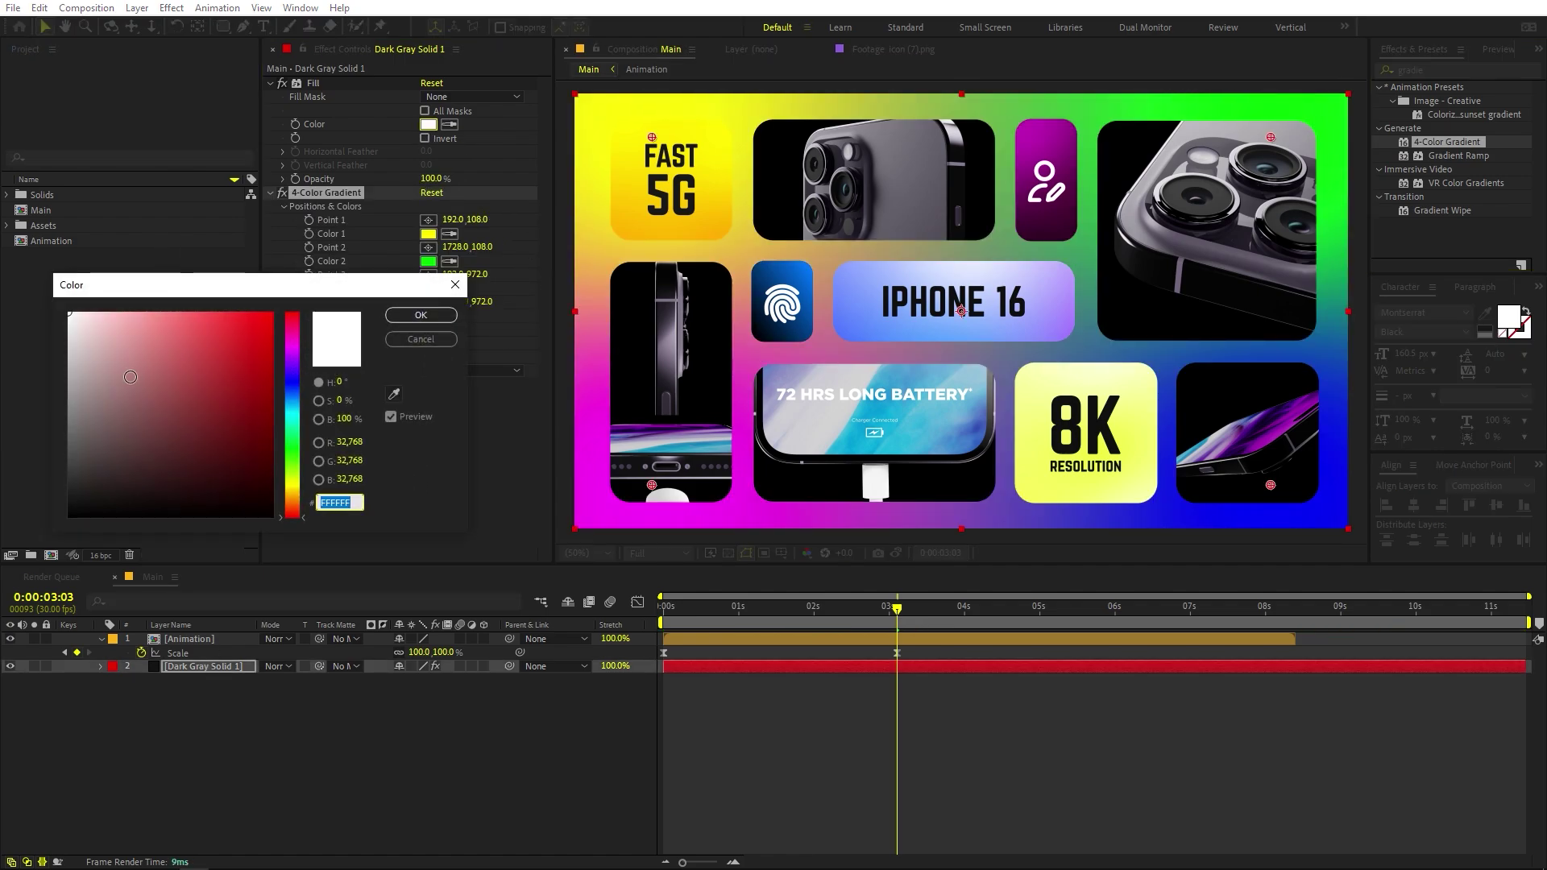
{"action": "left_click_drag", "start_coordinate": [105, 451], "coordinate": [68, 495]}
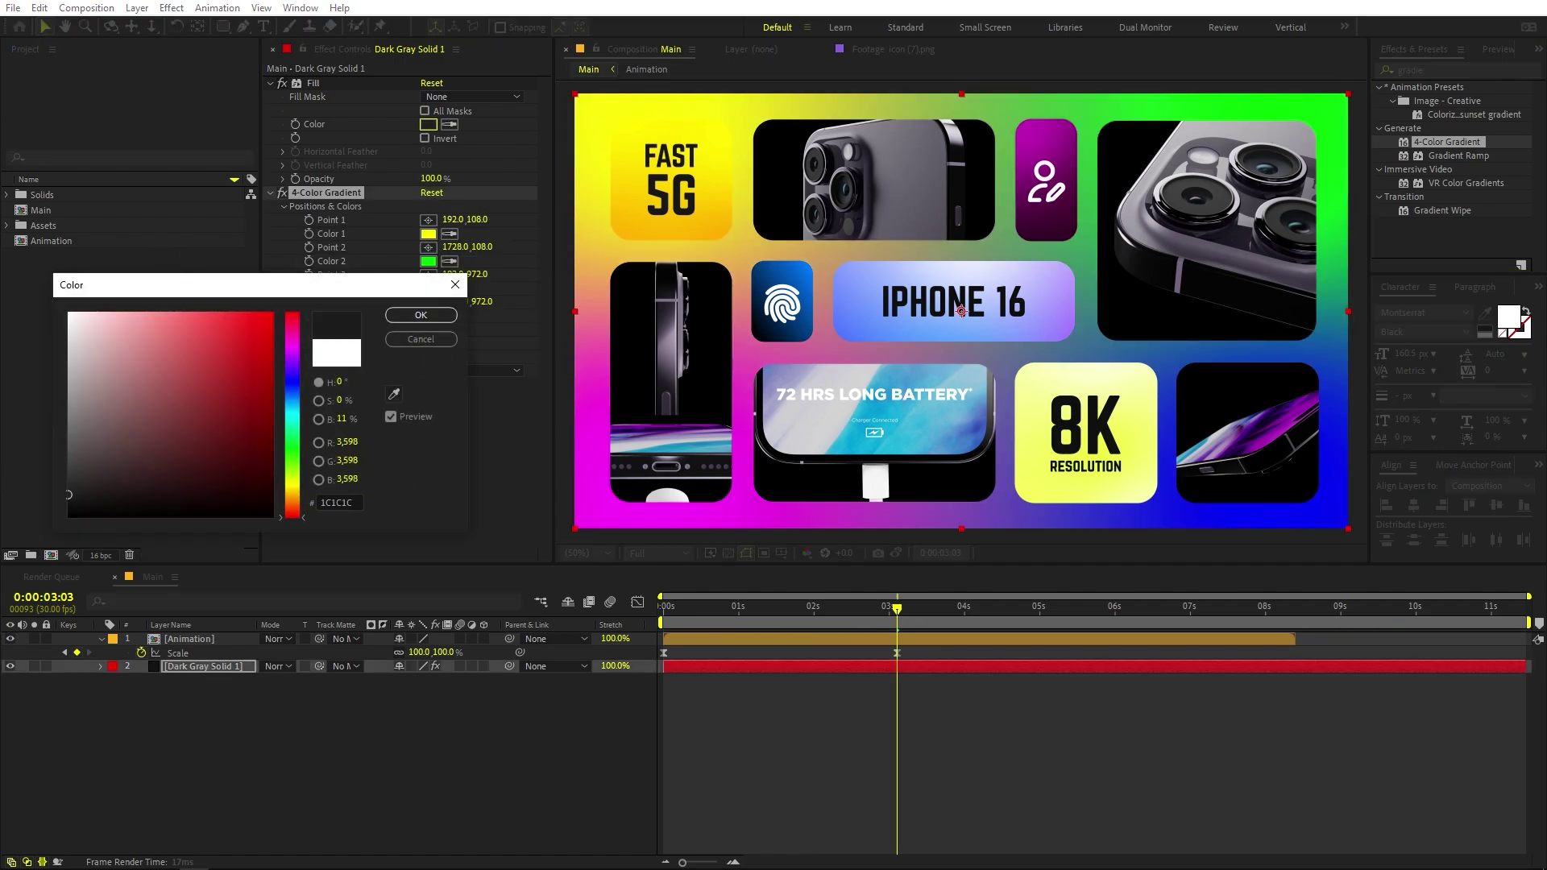
{"action": "left_click", "coordinate": [436, 315]}
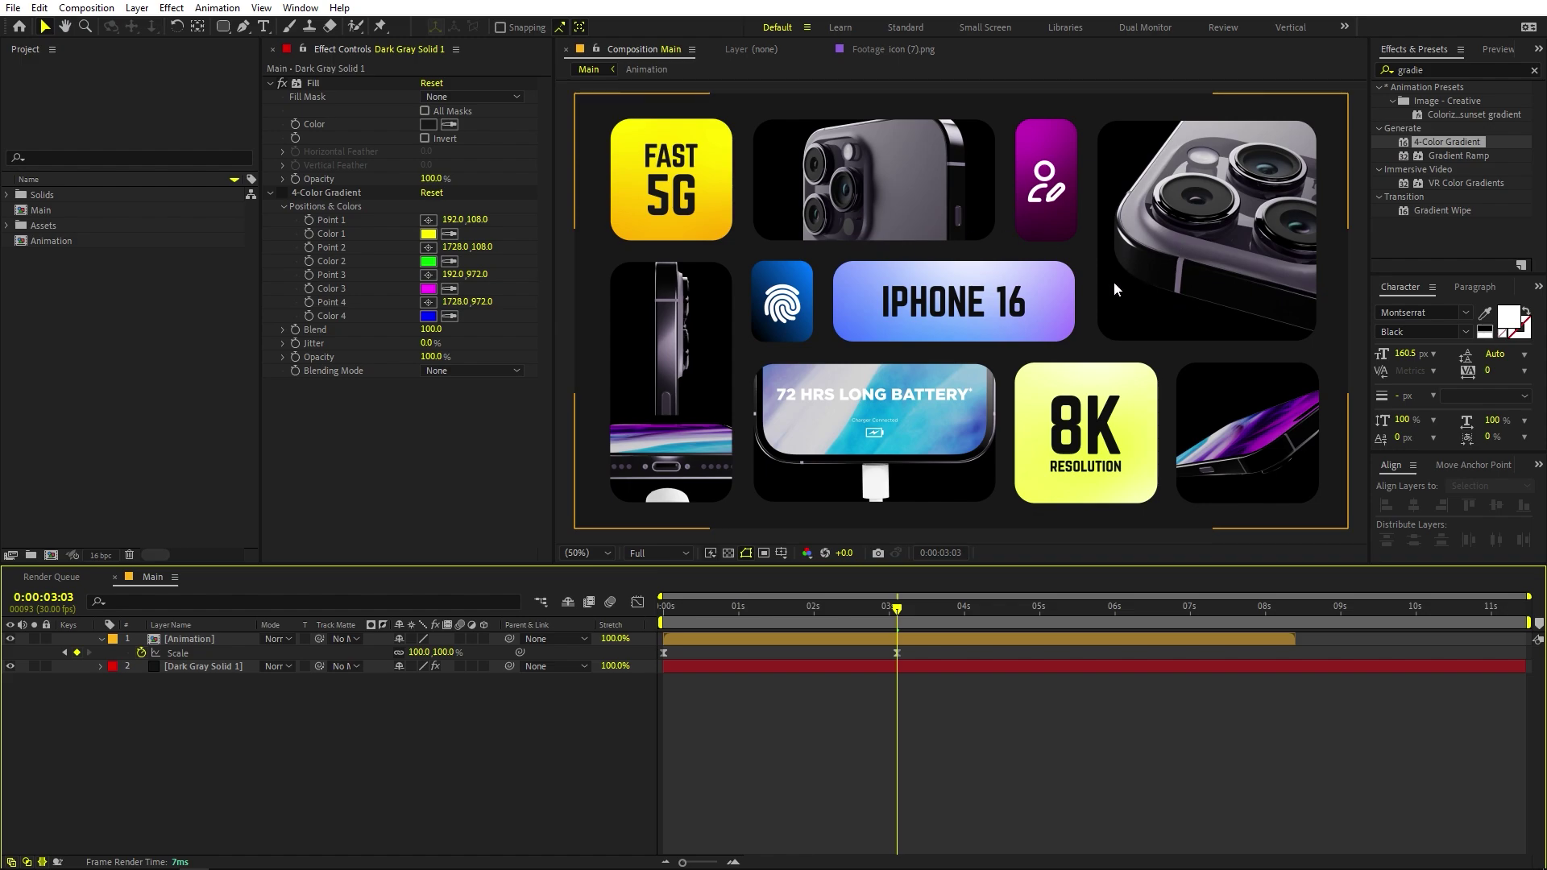